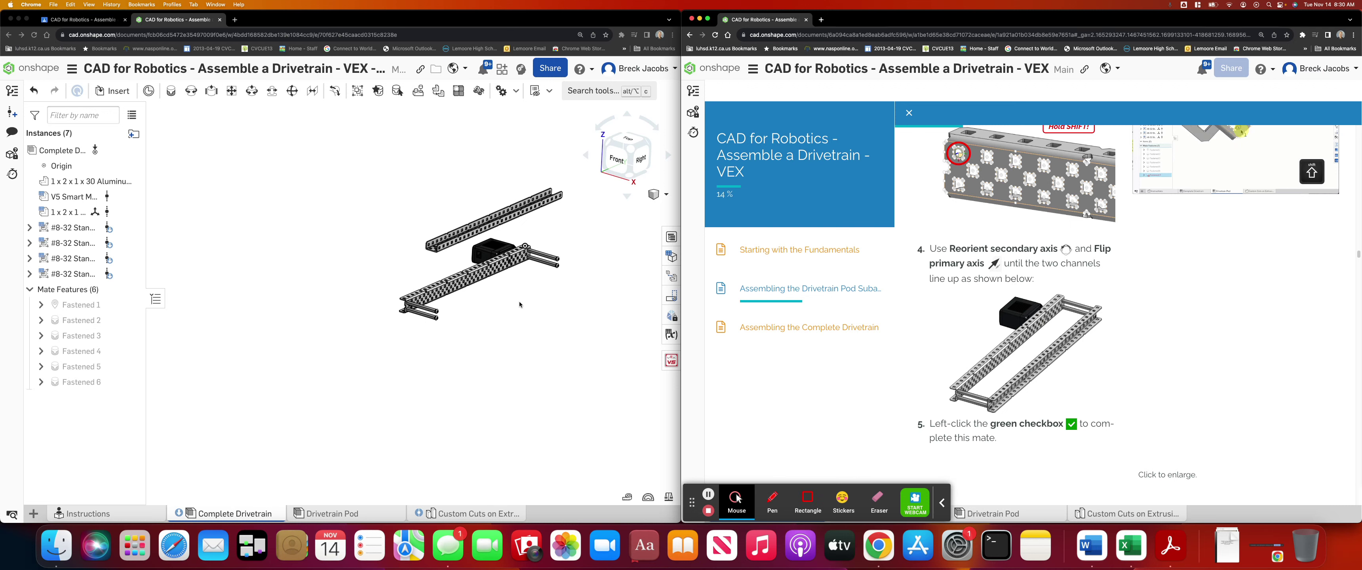
- Enlarge the instruction picture showing the two channels lined up
{"action": "scroll", "coordinate": [1035, 226], "scroll_direction": "up", "scroll_amount": 2}
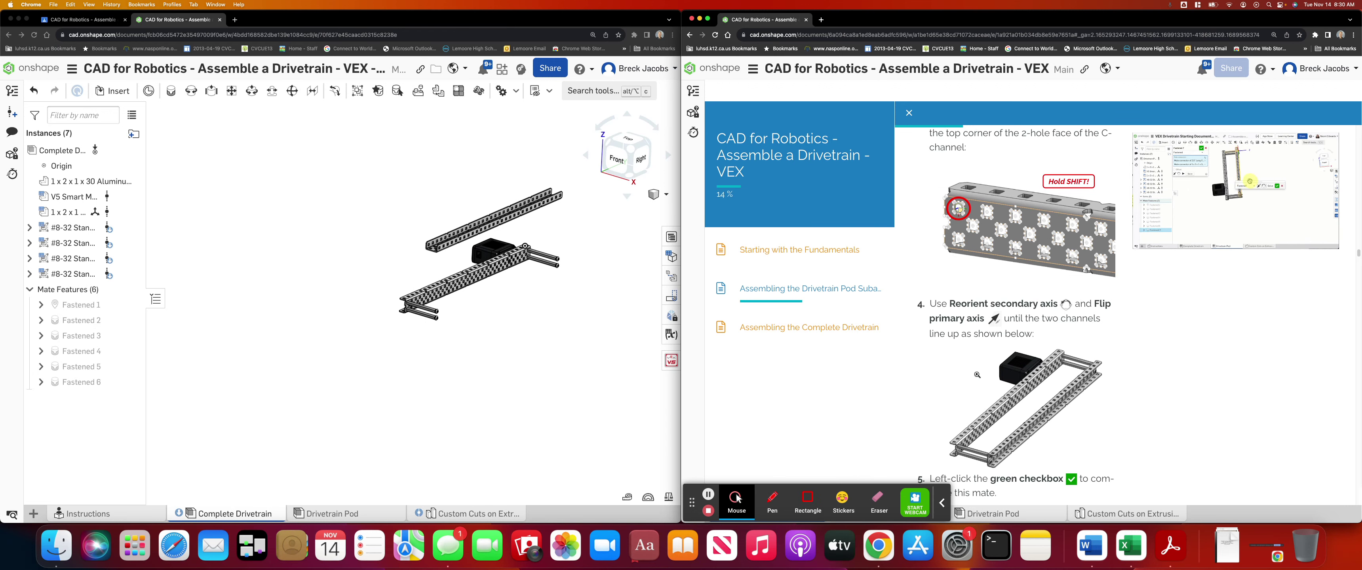
{"action": "left_click", "coordinate": [1016, 420]}
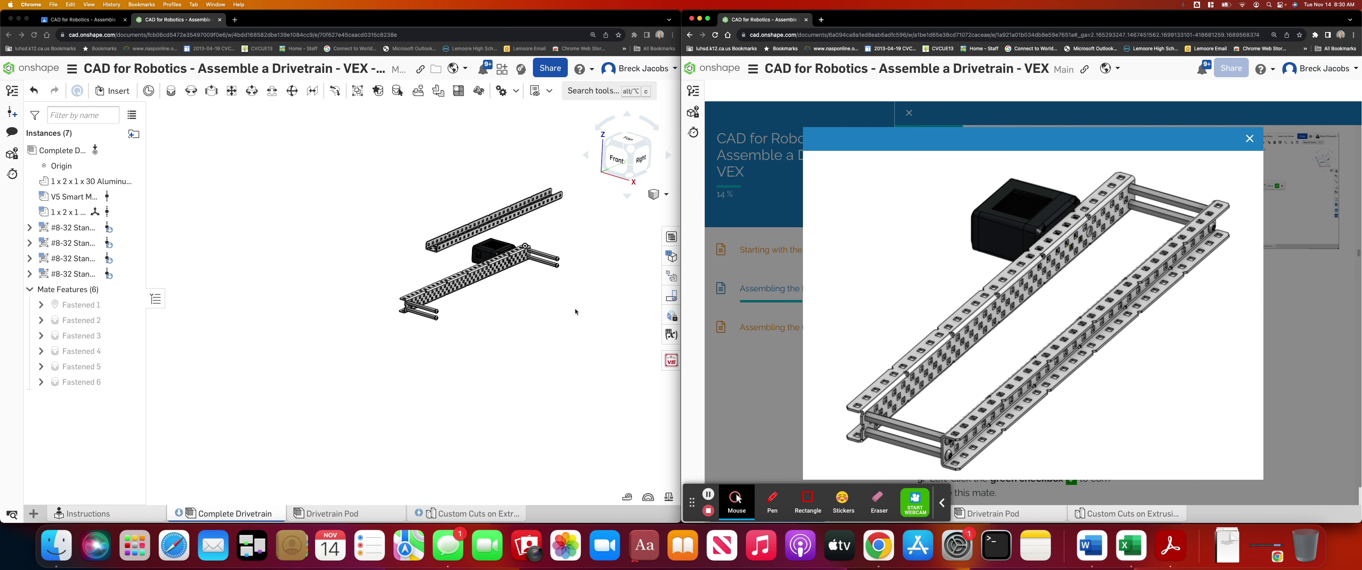
- Rotate the loose 1 x 2 x 1 C-channel 90 degrees about its lengthwise axis
{"action": "scroll", "coordinate": [498, 301], "scroll_direction": "up", "scroll_amount": 5}
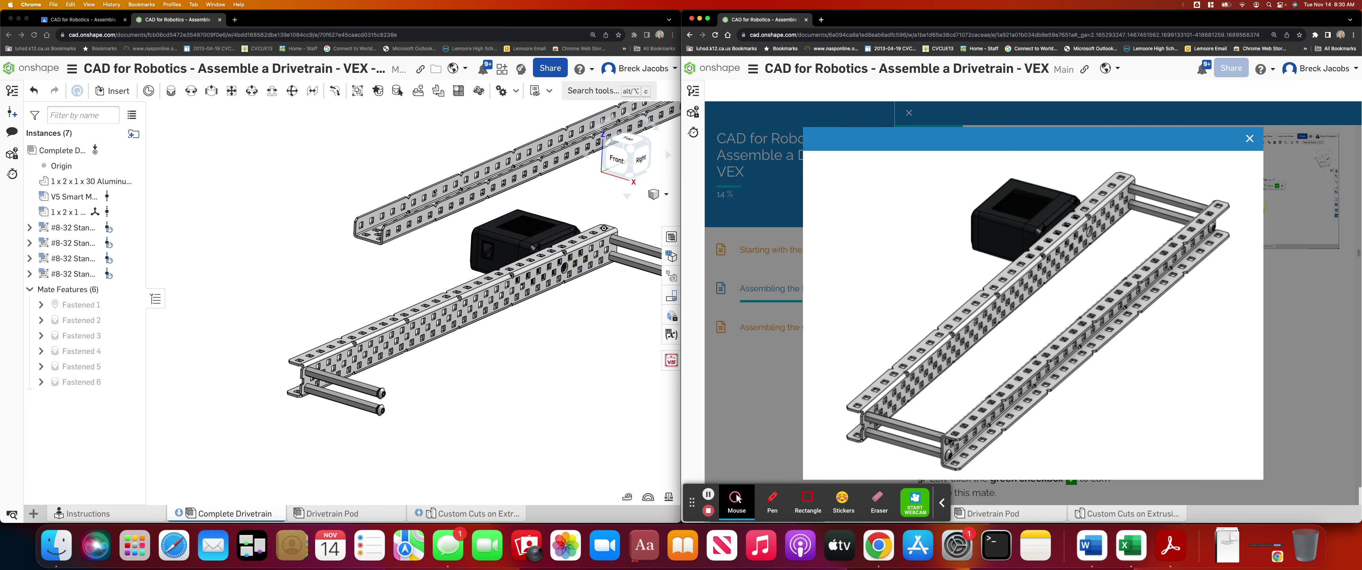
{"action": "scroll", "coordinate": [374, 285], "scroll_direction": "up", "scroll_amount": 5}
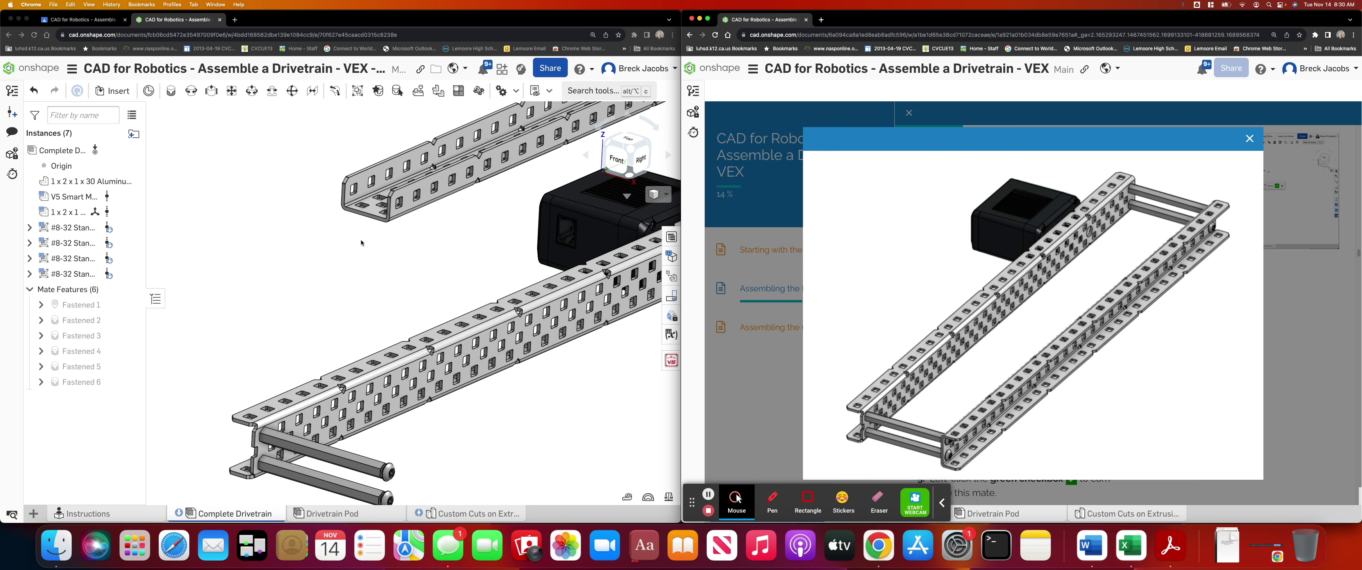
{"action": "scroll", "coordinate": [362, 241], "scroll_direction": "up", "scroll_amount": 4}
{"action": "mouse_move", "coordinate": [369, 247]}
{"action": "right_mouse_down"}
{"action": "mouse_move", "coordinate": [385, 254]}
{"action": "mouse_move", "coordinate": [370, 243]}
{"action": "right_mouse_up"}
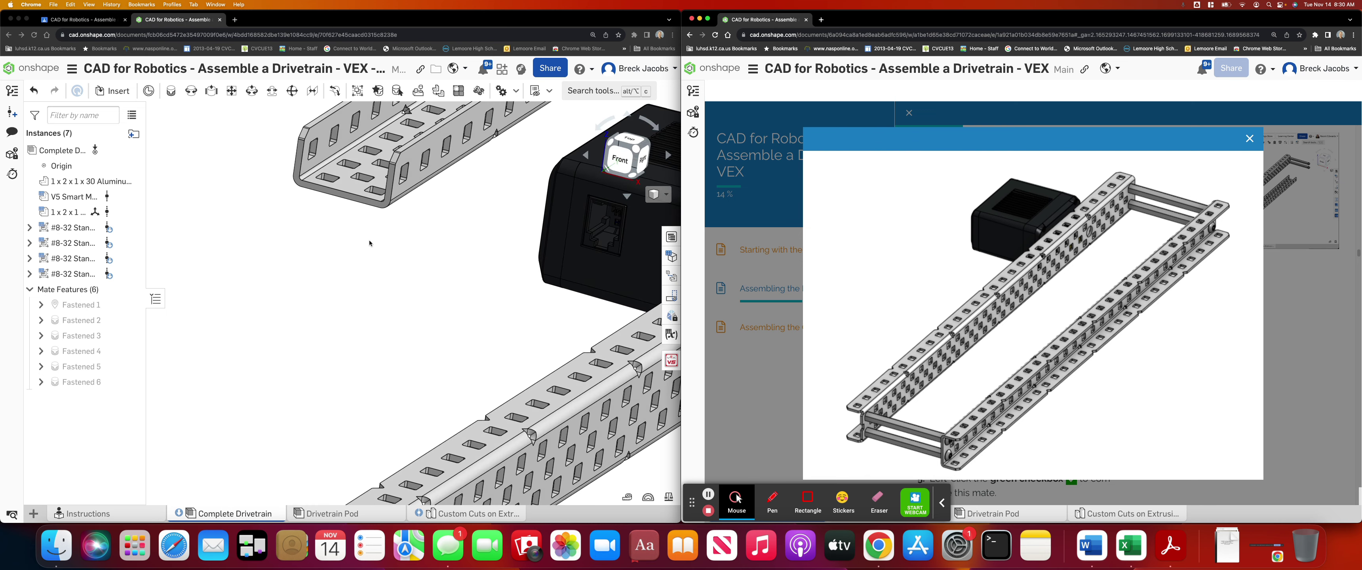
{"action": "left_click", "coordinate": [342, 197]}
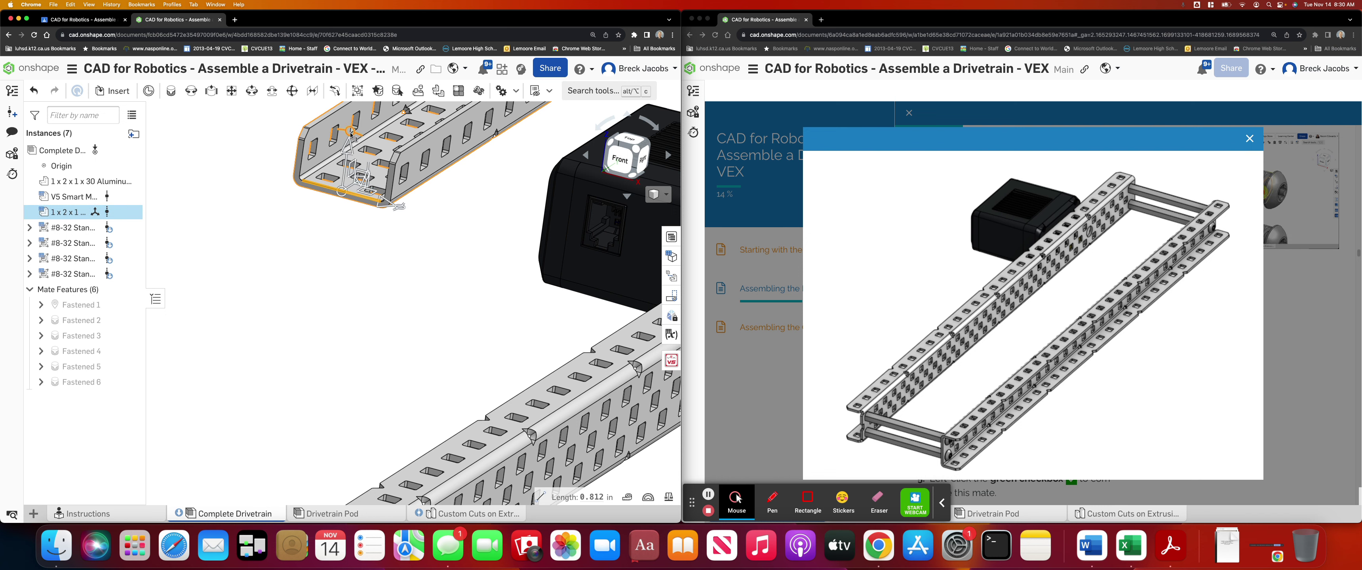
{"action": "left_click_drag", "start_coordinate": [345, 140], "coordinate": [387, 187]}
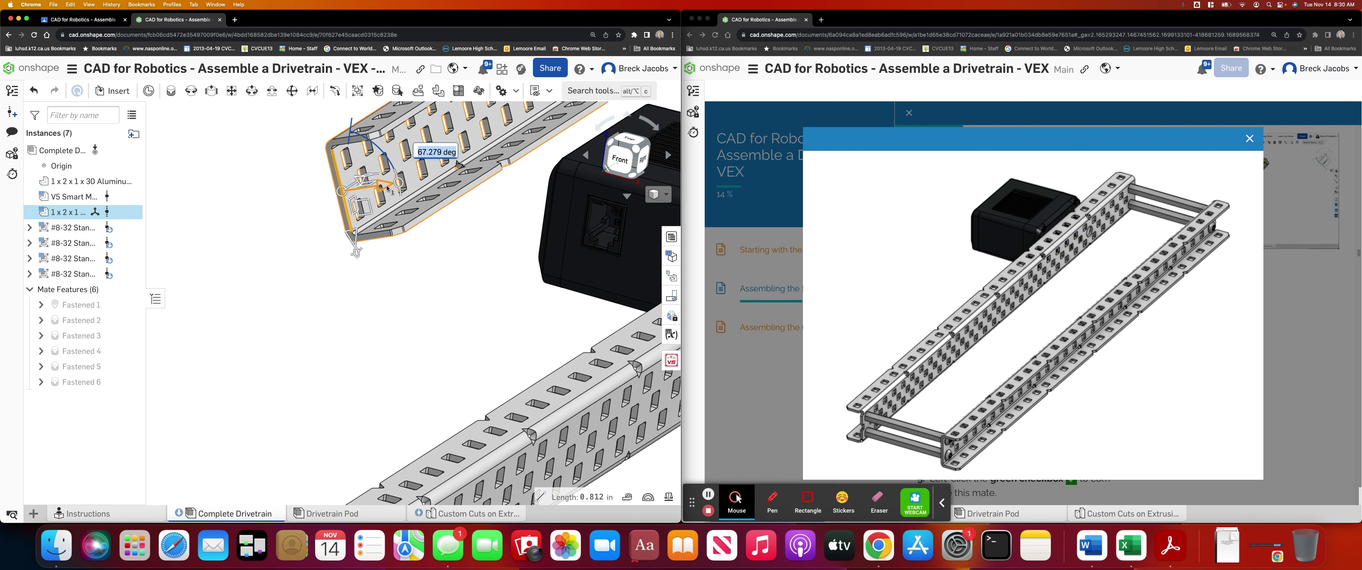
{"action": "type", "text": "90"}
{"action": "key", "text": "Return"}
{"action": "left_click", "coordinate": [388, 291]}
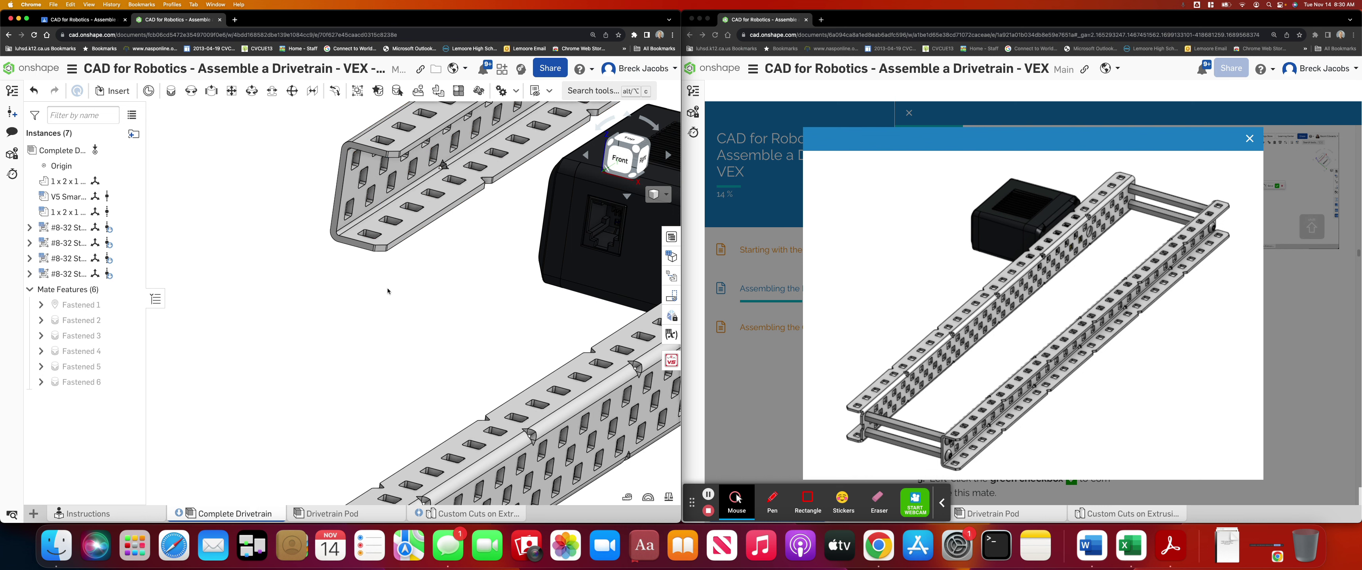
- Start a Fastened mate and pick the corner hole on the loose channel's 2-hole face as the first mate connector
{"action": "left_click", "coordinate": [335, 217]}
{"action": "left_click_drag", "start_coordinate": [379, 232], "coordinate": [590, 377]}
{"action": "left_click", "coordinate": [565, 373]}
{"action": "middle_click_drag", "start_coordinate": [564, 373], "coordinate": [224, 270]}
{"action": "right_click_drag", "start_coordinate": [347, 312], "coordinate": [493, 356]}
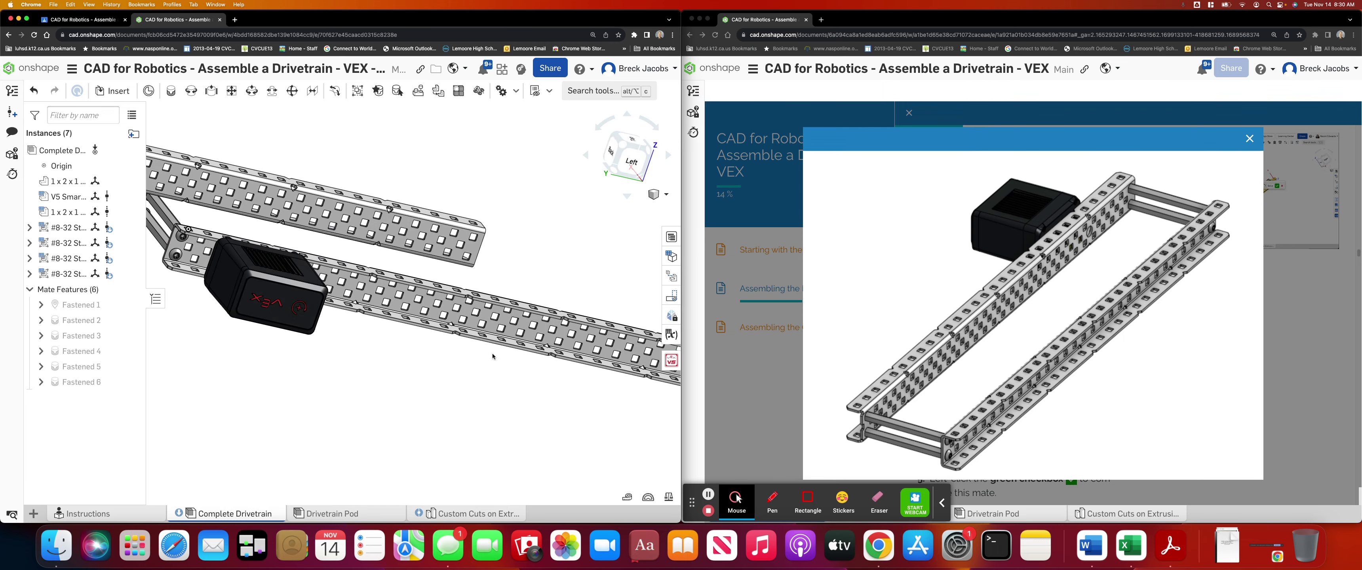
{"action": "scroll", "coordinate": [483, 270], "scroll_direction": "up", "scroll_amount": 6}
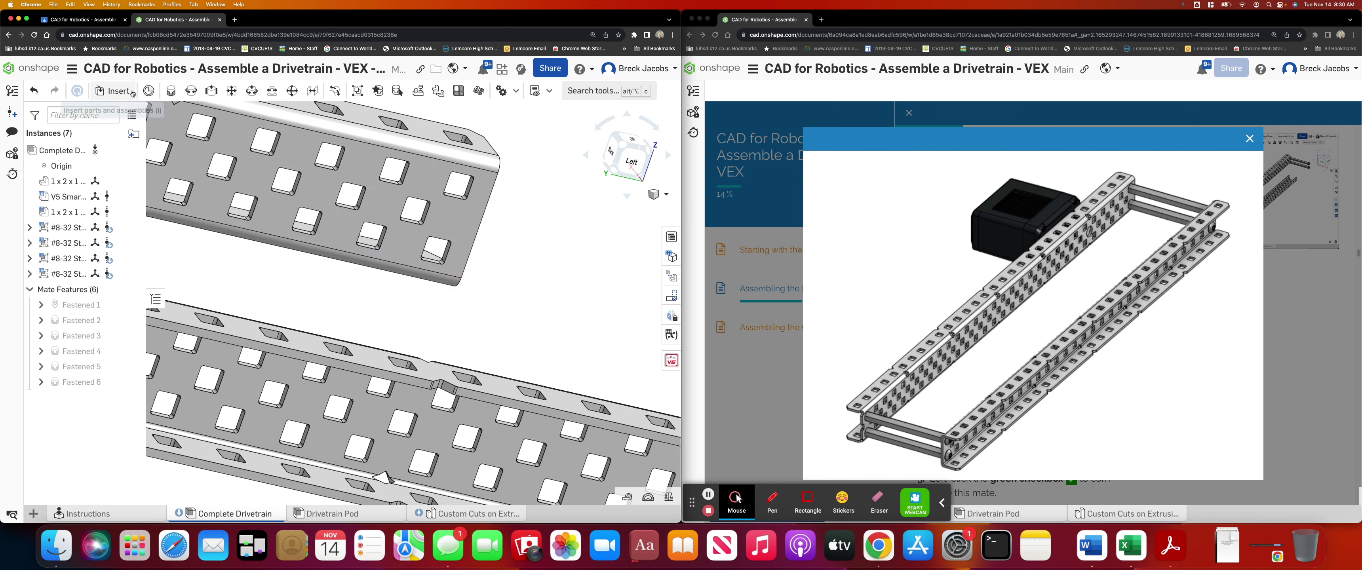
{"action": "left_click", "coordinate": [171, 91]}
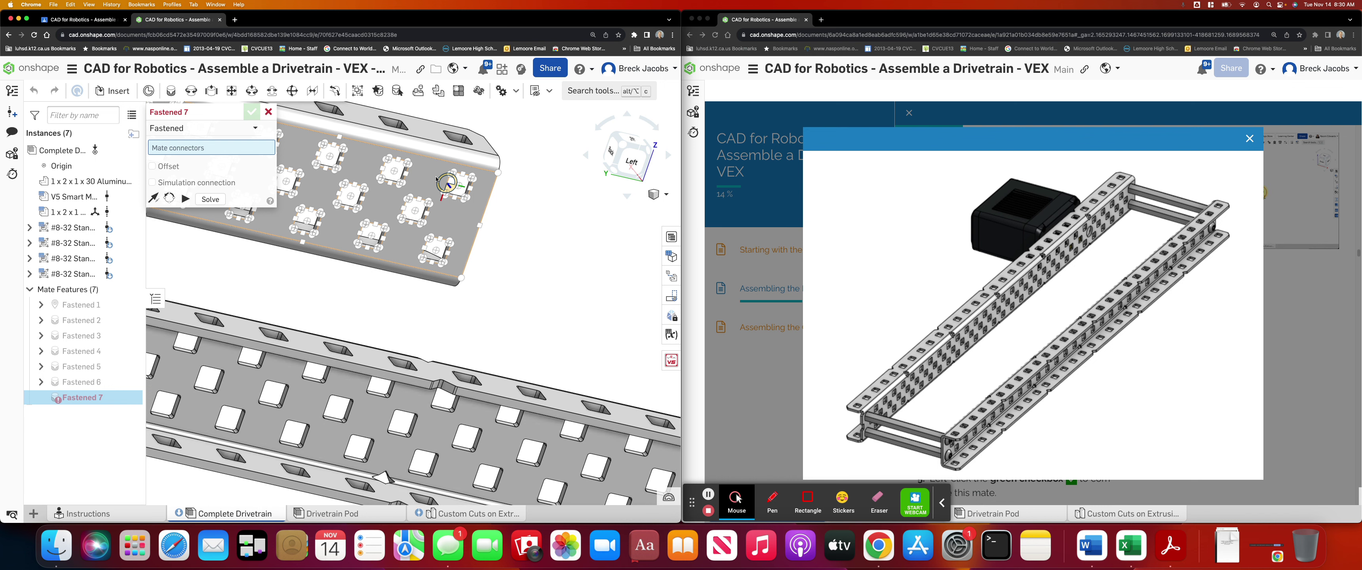
{"action": "left_click", "coordinate": [459, 188]}
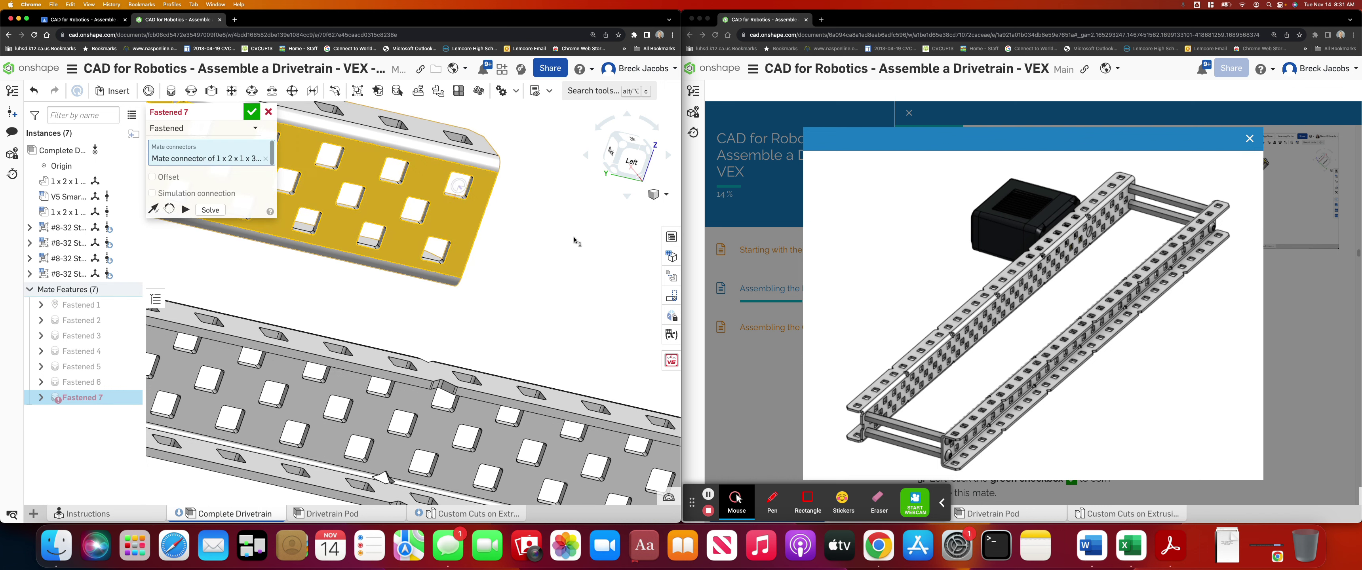
- Pick the screw-head end of the 2.5" standoff attached to the other channel as the mating connector
{"action": "scroll", "coordinate": [575, 241], "scroll_direction": "down", "scroll_amount": 5}
{"action": "right_click_drag", "start_coordinate": [586, 248], "coordinate": [482, 298]}
{"action": "middle_click_drag", "start_coordinate": [419, 366], "coordinate": [539, 331]}
{"action": "right_click_drag", "start_coordinate": [541, 335], "coordinate": [506, 364]}
{"action": "middle_click_drag", "start_coordinate": [500, 375], "coordinate": [614, 239]}
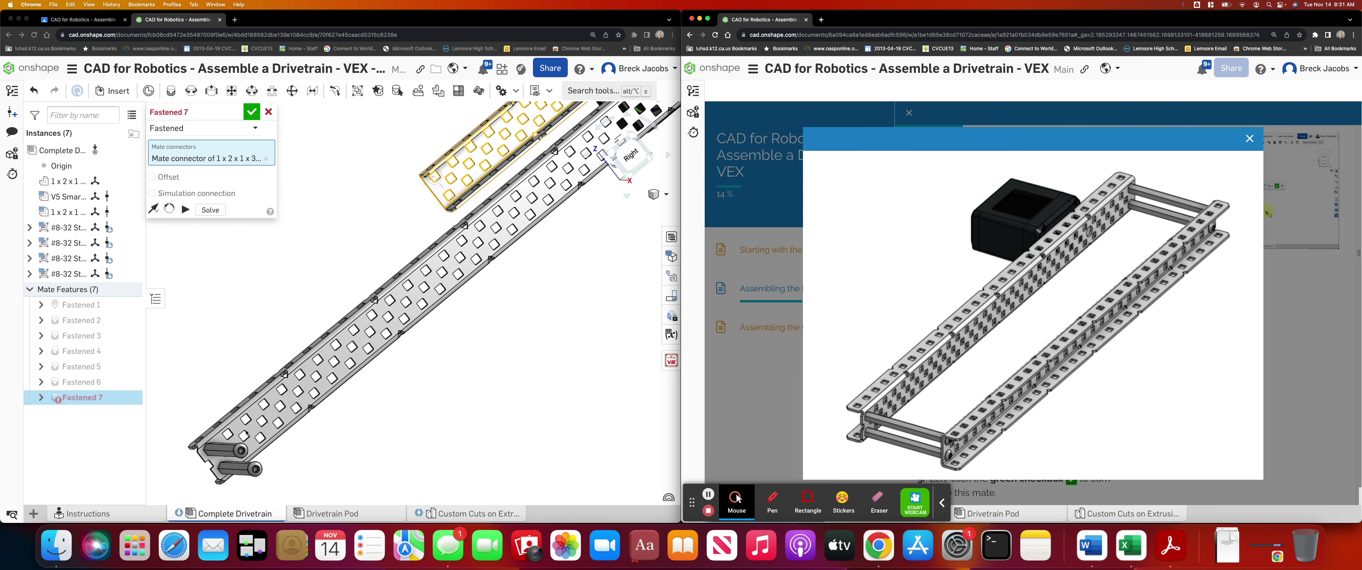
{"action": "scroll", "coordinate": [246, 422], "scroll_direction": "up", "scroll_amount": 10}
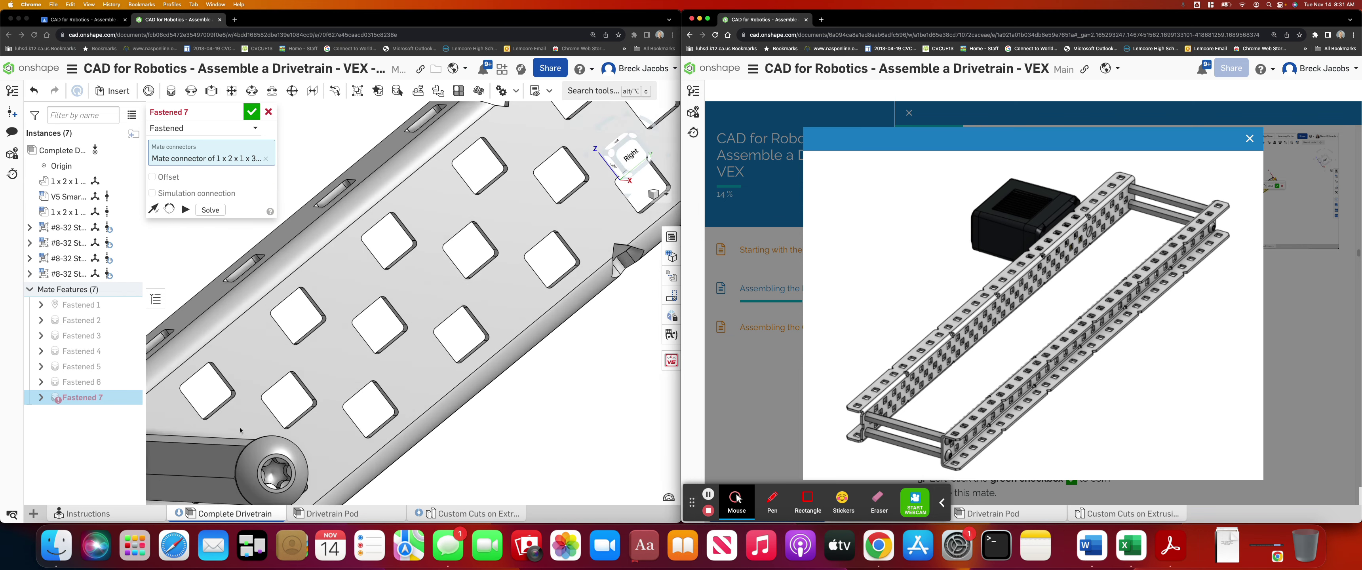
{"action": "scroll", "coordinate": [476, 275], "scroll_direction": "down", "scroll_amount": 5}
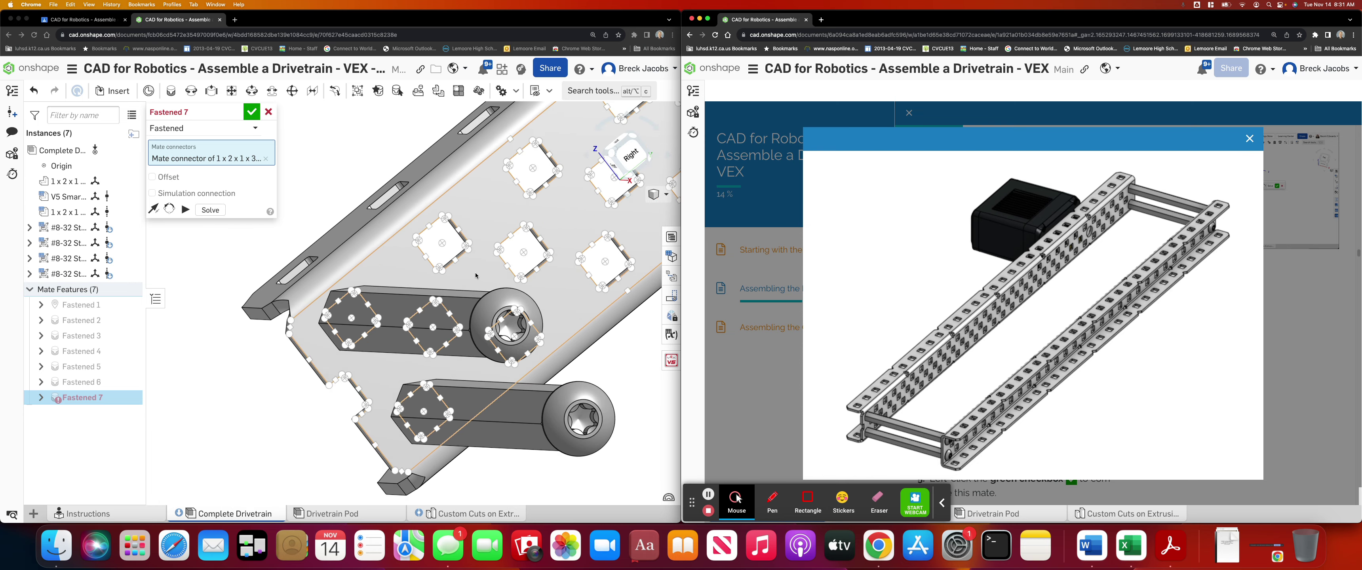
{"action": "mouse_move", "coordinate": [289, 436]}
{"action": "right_mouse_down"}
{"action": "mouse_move", "coordinate": [310, 431]}
{"action": "mouse_move", "coordinate": [299, 430]}
{"action": "right_mouse_up"}
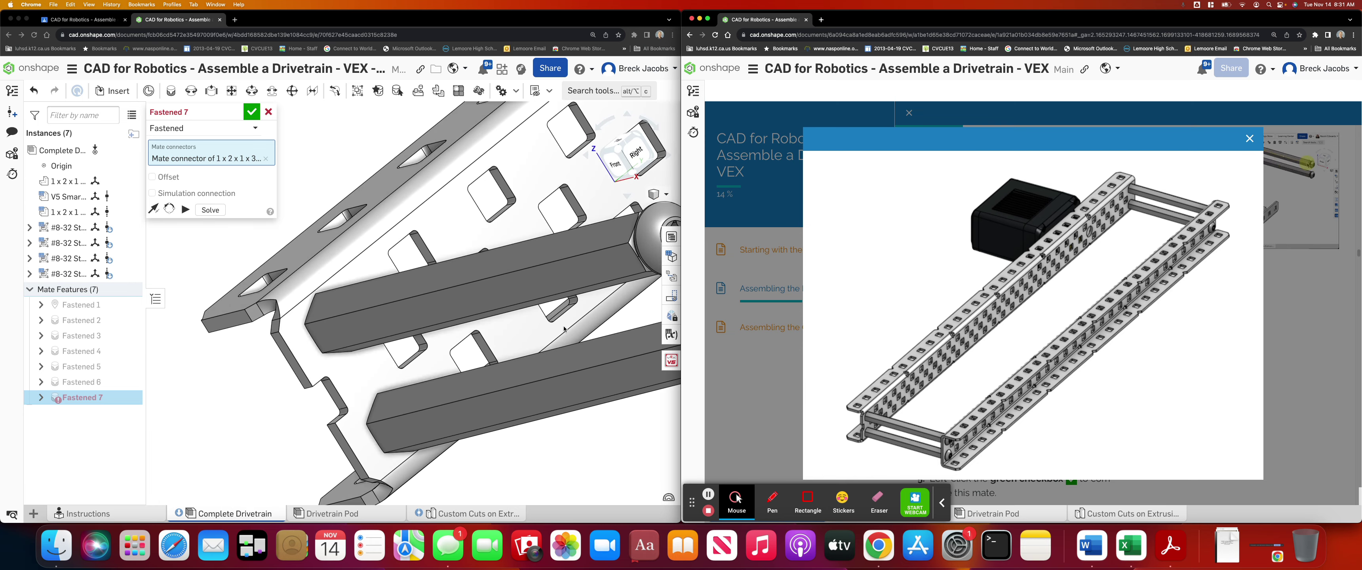
{"action": "scroll", "coordinate": [641, 272], "scroll_direction": "up", "scroll_amount": 5}
{"action": "scroll", "coordinate": [641, 272], "scroll_direction": "up", "scroll_amount": 2}
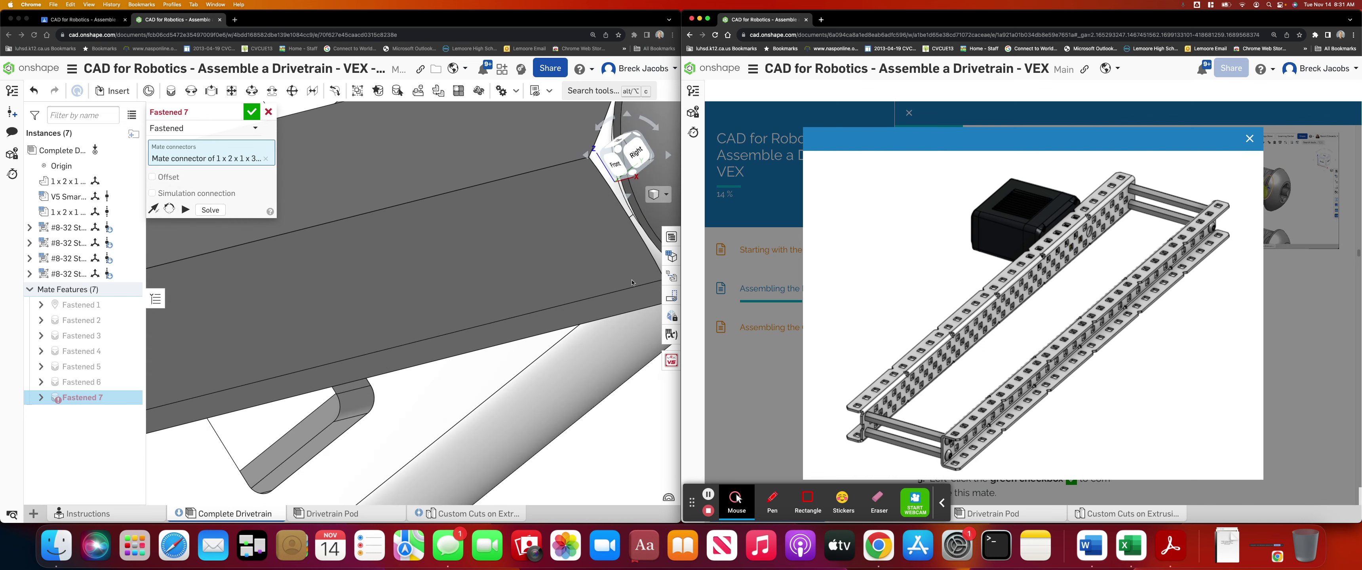
{"action": "scroll", "coordinate": [581, 339], "scroll_direction": "up", "scroll_amount": 3}
{"action": "right_click_drag", "start_coordinate": [581, 338], "coordinate": [584, 341]}
{"action": "scroll", "coordinate": [530, 369], "scroll_direction": "down", "scroll_amount": 10}
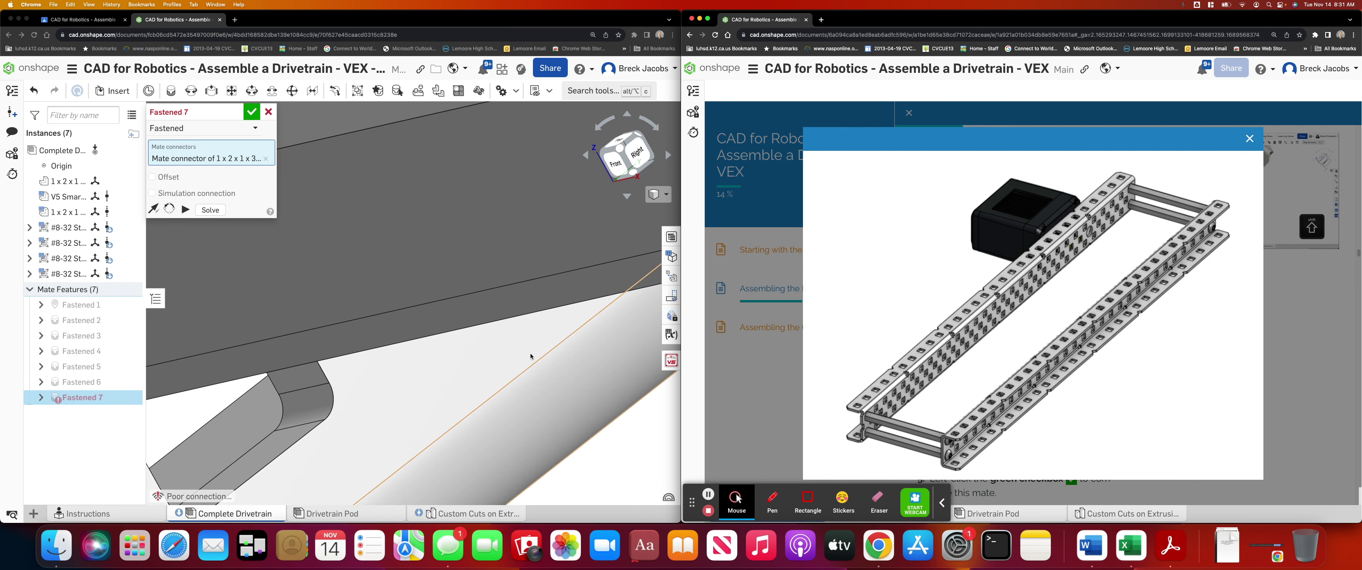
{"action": "right_click_drag", "start_coordinate": [369, 318], "coordinate": [416, 290]}
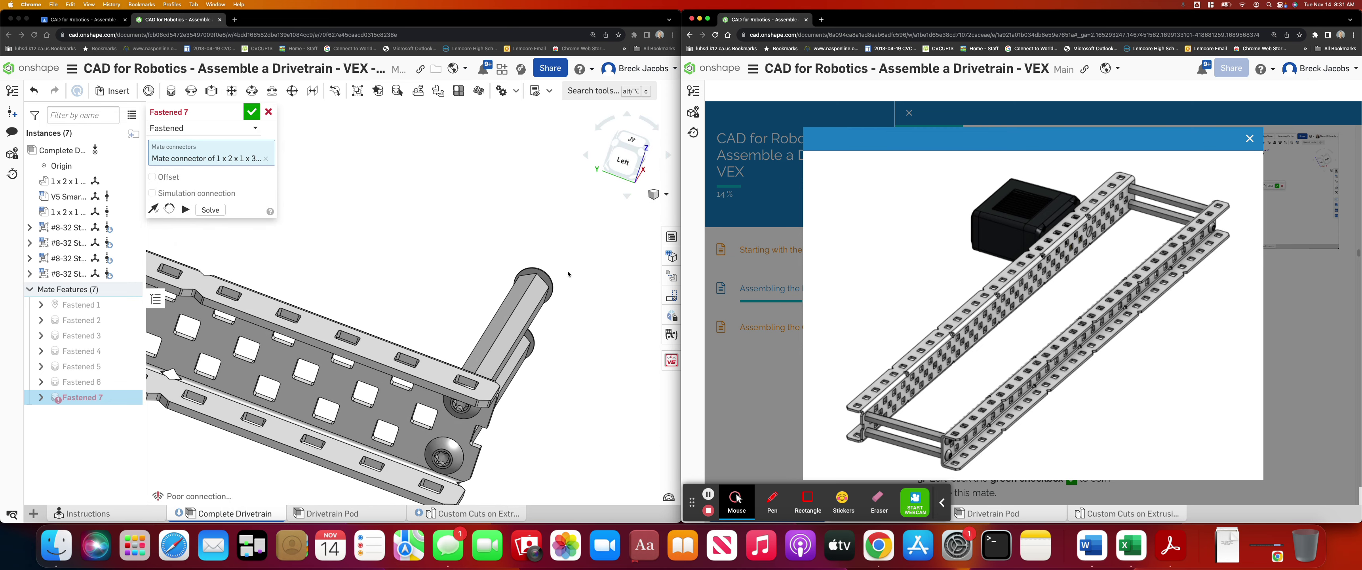
{"action": "scroll", "coordinate": [566, 274], "scroll_direction": "up", "scroll_amount": 10}
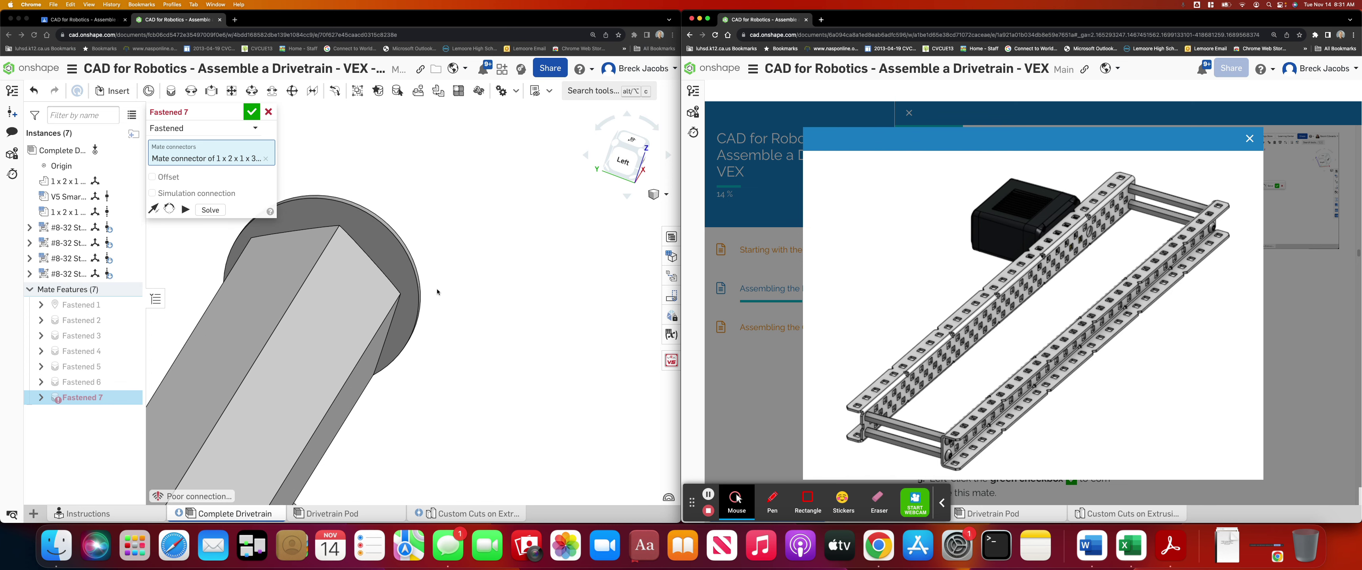
{"action": "scroll", "coordinate": [393, 258], "scroll_direction": "up", "scroll_amount": 3}
{"action": "right_click_drag", "start_coordinate": [478, 242], "coordinate": [474, 257]}
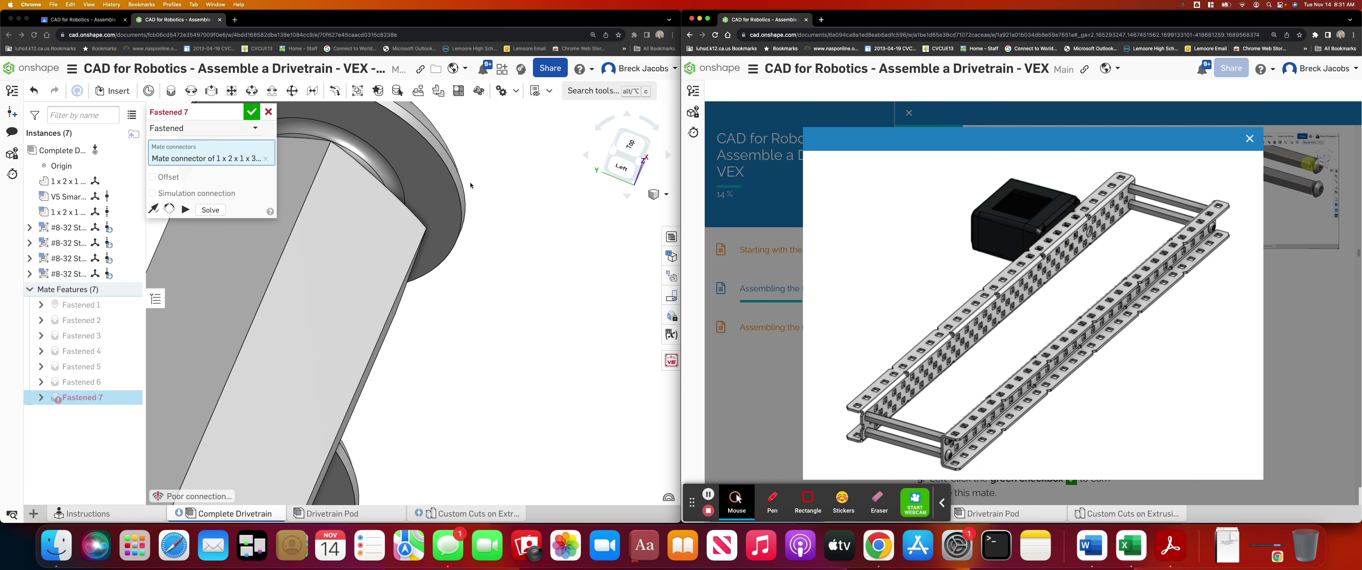
{"action": "right_click_drag", "start_coordinate": [516, 161], "coordinate": [387, 157]}
{"action": "scroll", "coordinate": [367, 152], "scroll_direction": "up", "scroll_amount": 3}
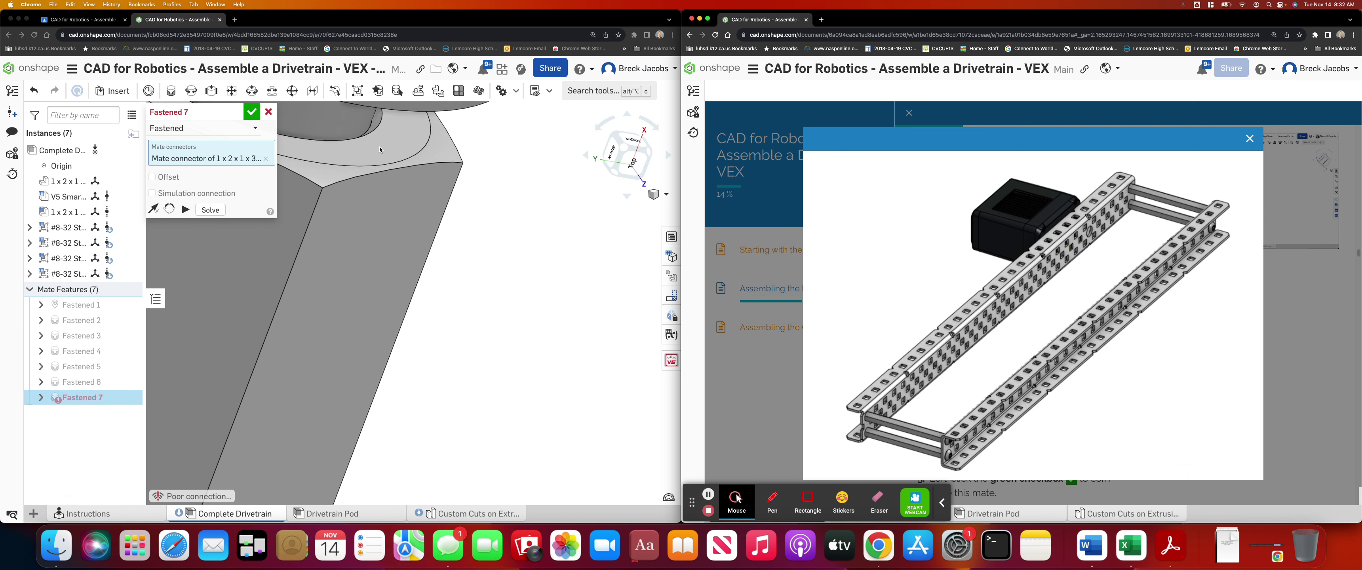
{"action": "middle_click_drag", "start_coordinate": [547, 224], "coordinate": [614, 361]}
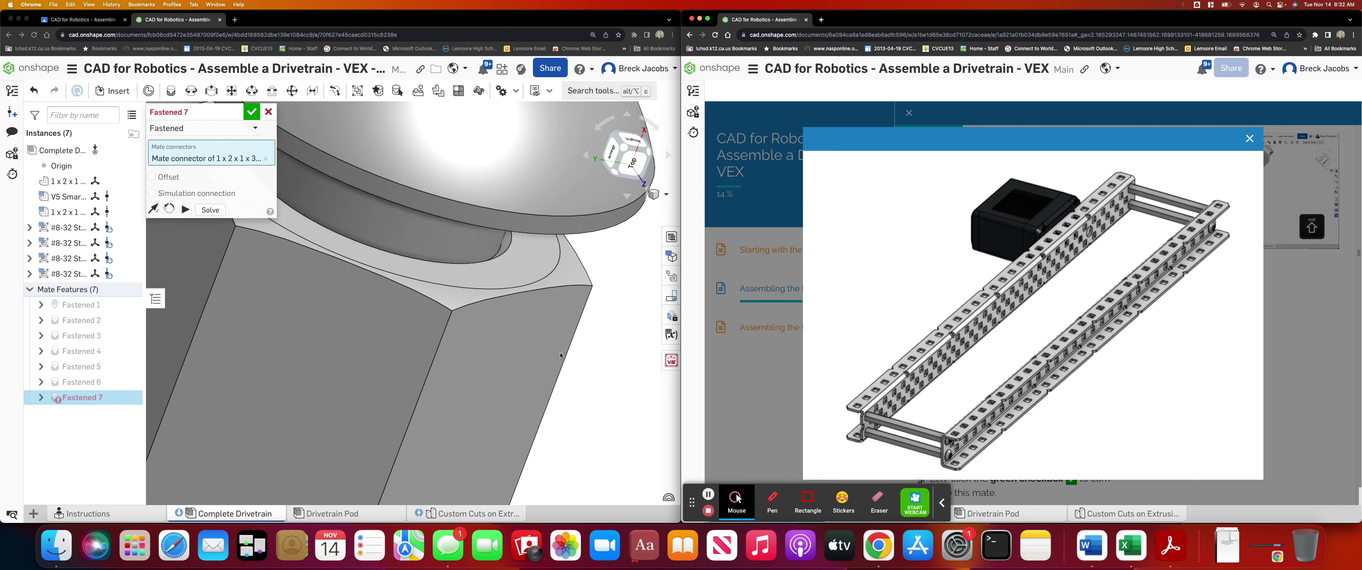
{"action": "scroll", "coordinate": [561, 355], "scroll_direction": "down", "scroll_amount": 3}
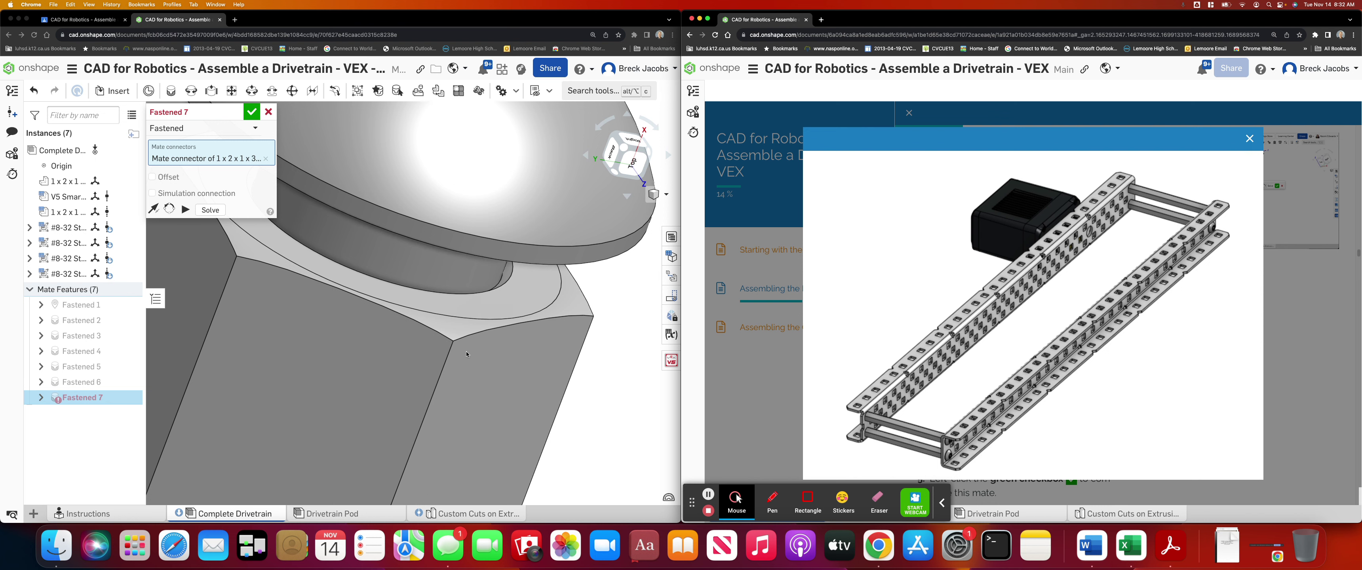
{"action": "scroll", "coordinate": [467, 353], "scroll_direction": "down", "scroll_amount": 4}
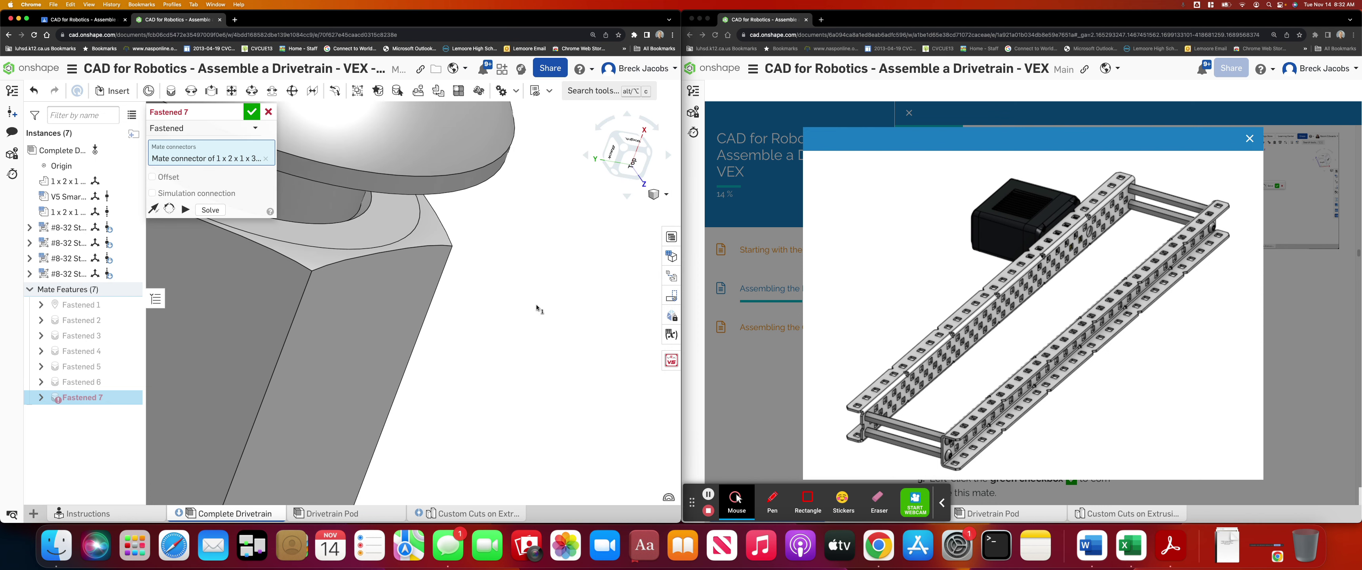
{"action": "middle_click_drag", "start_coordinate": [537, 308], "coordinate": [547, 310]}
{"action": "scroll", "coordinate": [547, 310], "scroll_direction": "down", "scroll_amount": 1}
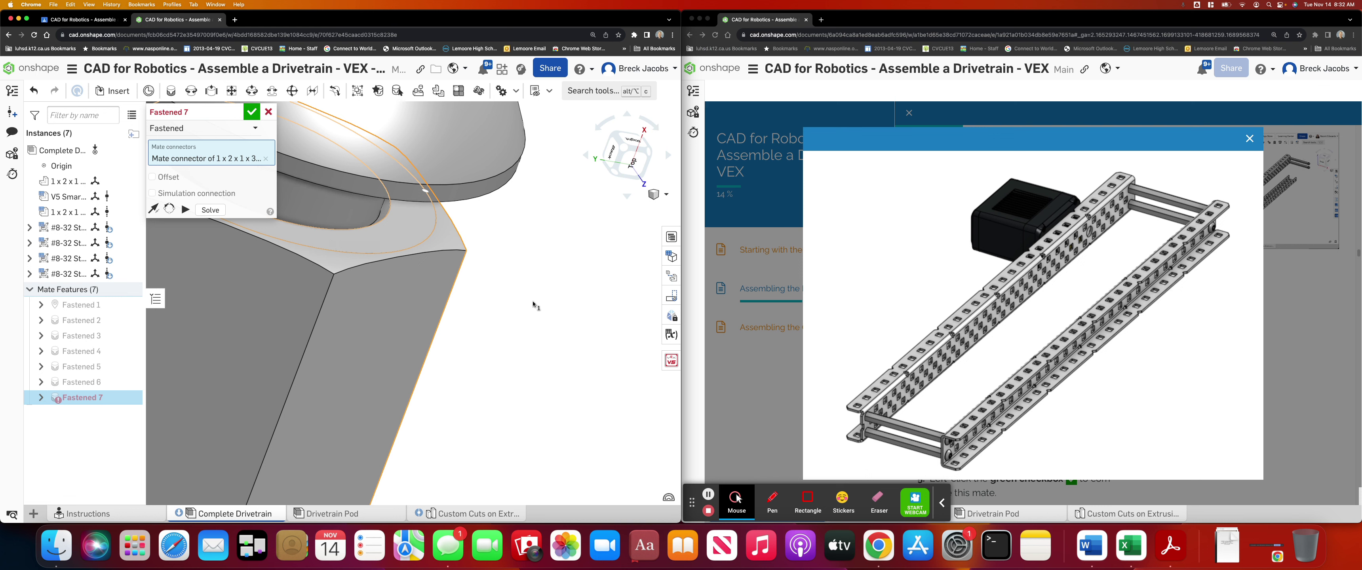
{"action": "middle_click_drag", "start_coordinate": [540, 305], "coordinate": [644, 330]}
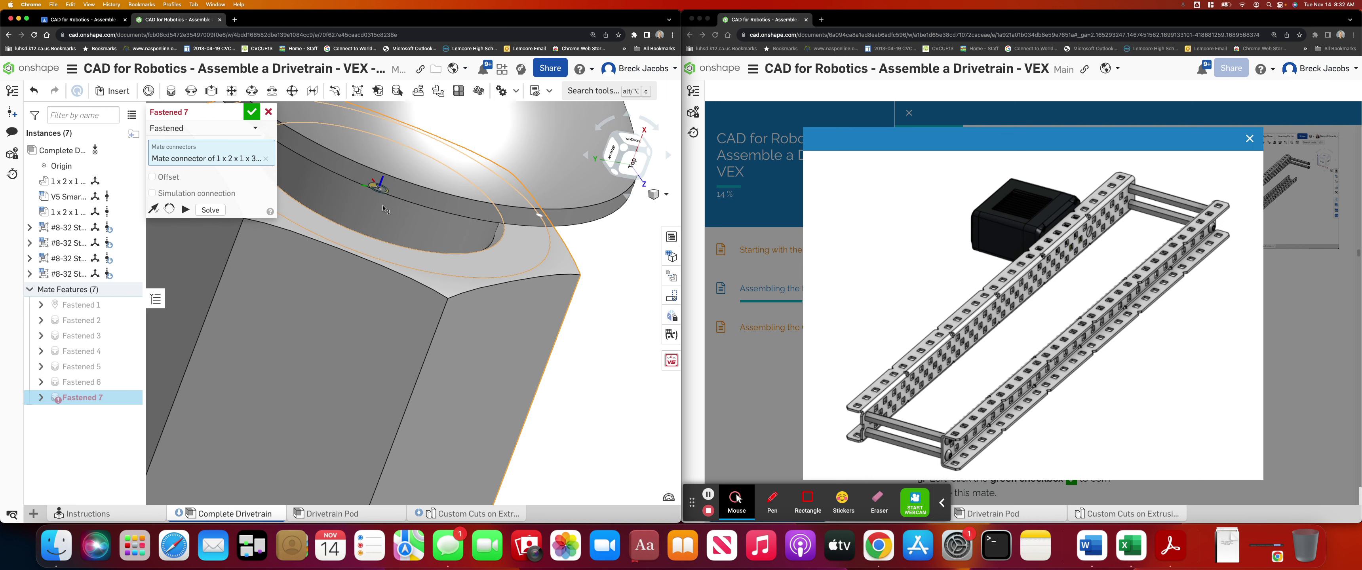
{"action": "left_click", "coordinate": [380, 194]}
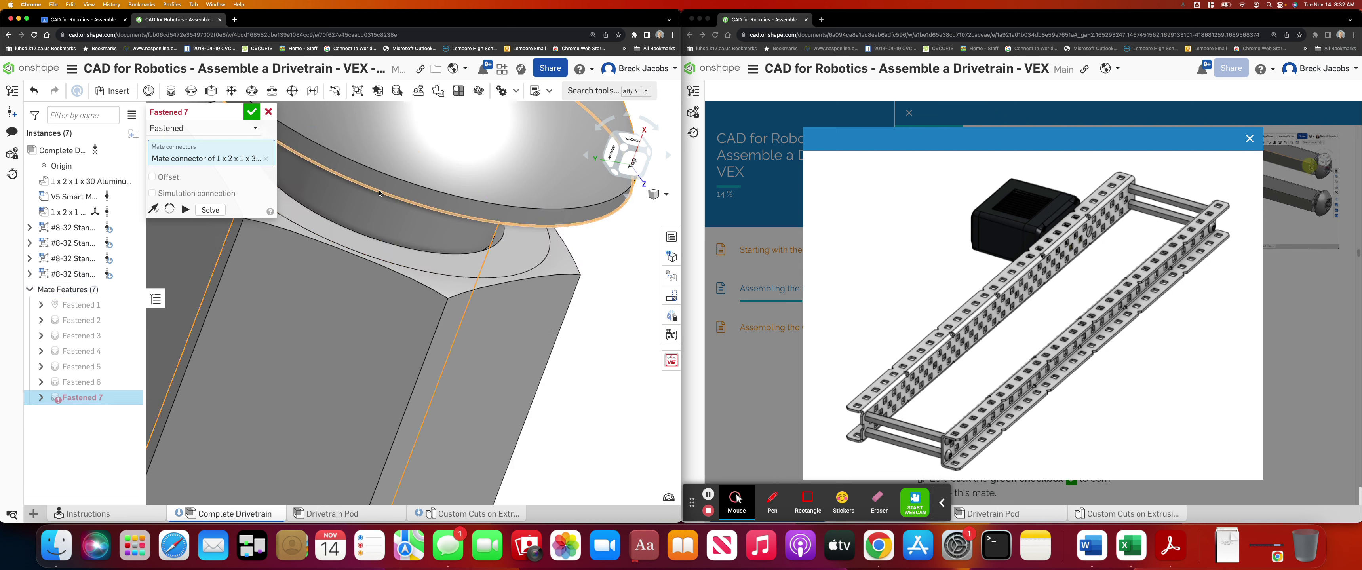
- Check the two channels' alignment against the reference picture, accept the Fastened mate, and close the new mate that starts
{"action": "scroll", "coordinate": [523, 297], "scroll_direction": "down", "scroll_amount": 10}
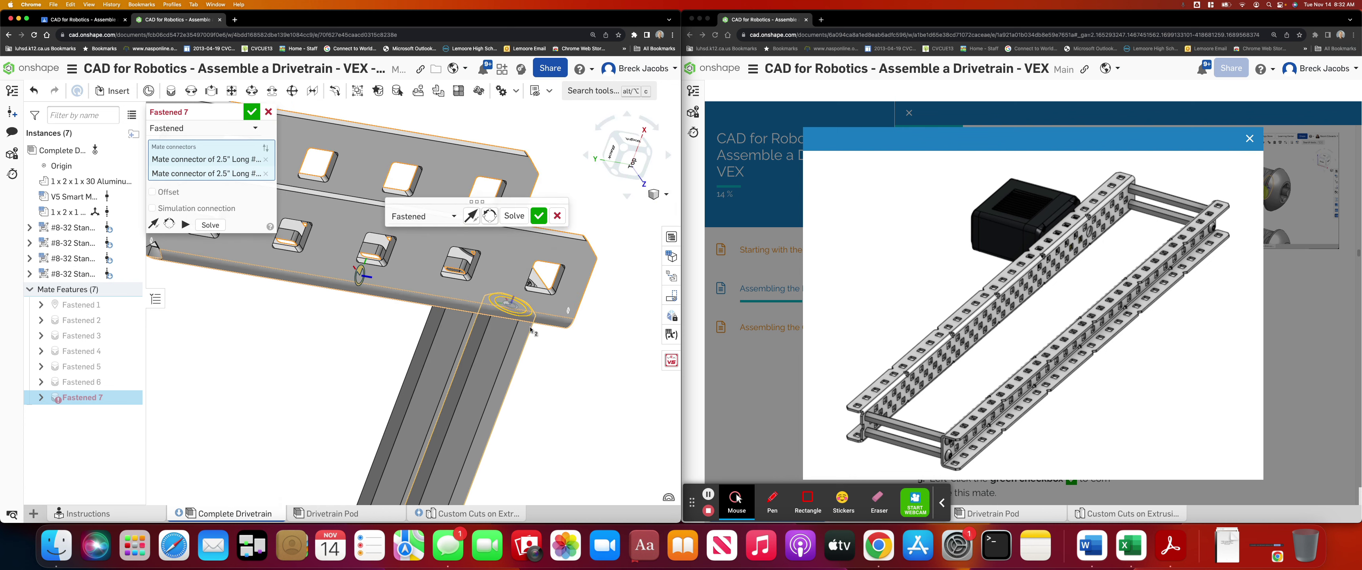
{"action": "right_click_drag", "start_coordinate": [566, 381], "coordinate": [567, 349]}
{"action": "scroll", "coordinate": [568, 351], "scroll_direction": "down", "scroll_amount": 10}
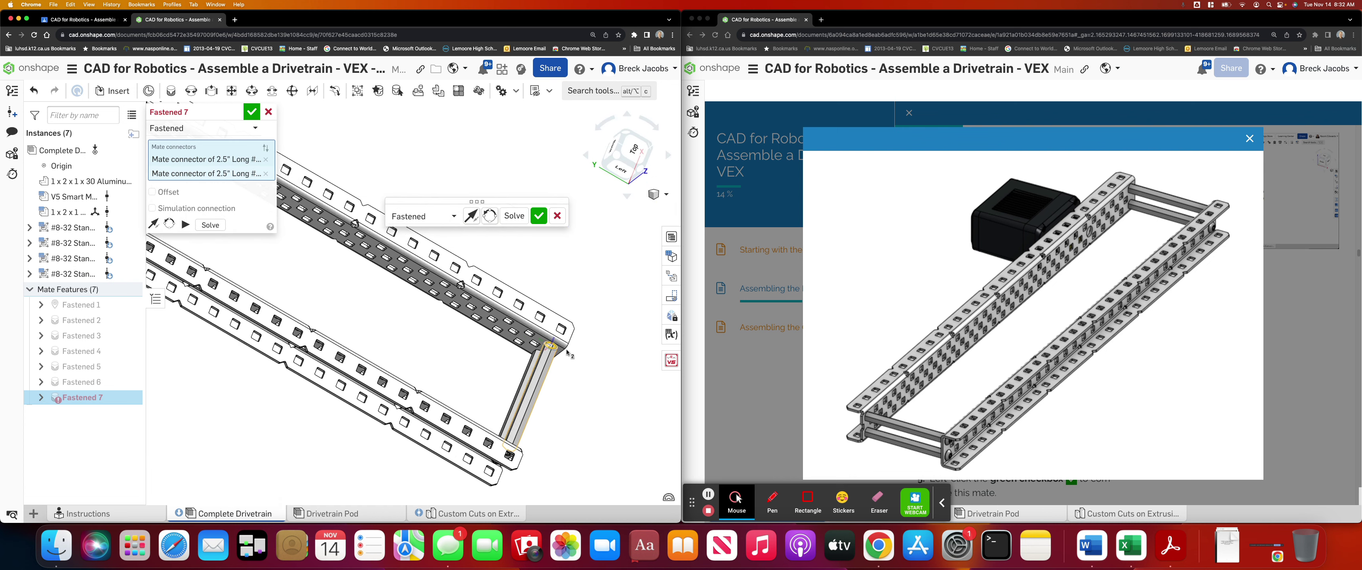
{"action": "right_click_drag", "start_coordinate": [463, 411], "coordinate": [406, 324]}
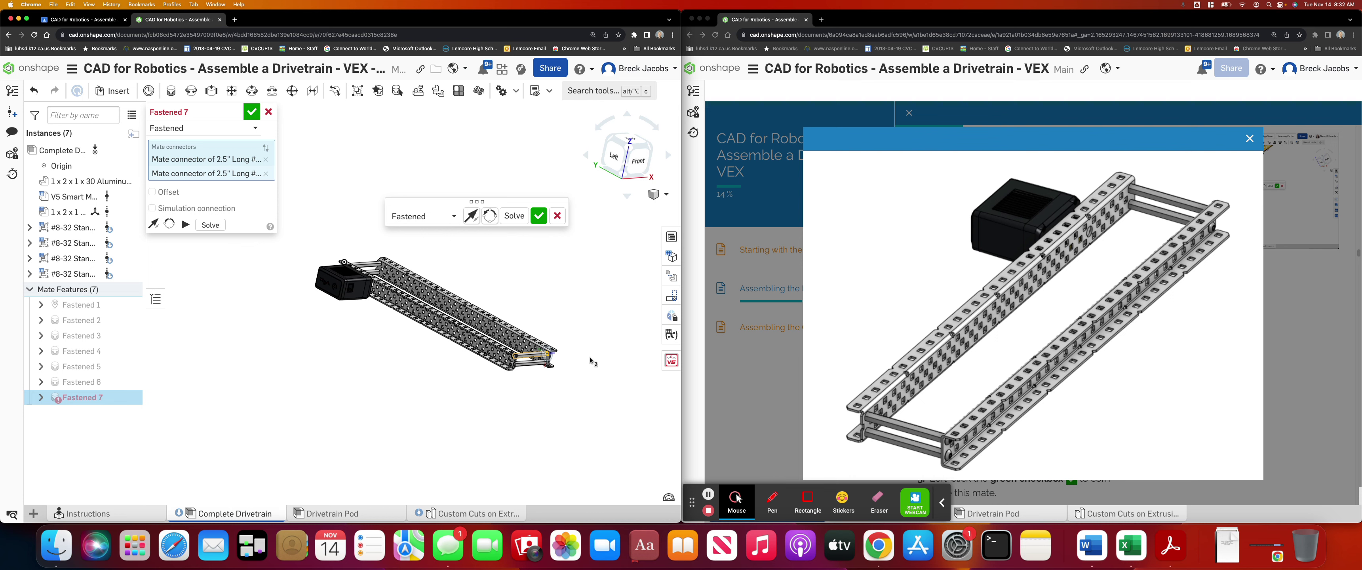
{"action": "scroll", "coordinate": [555, 345], "scroll_direction": "up", "scroll_amount": 6}
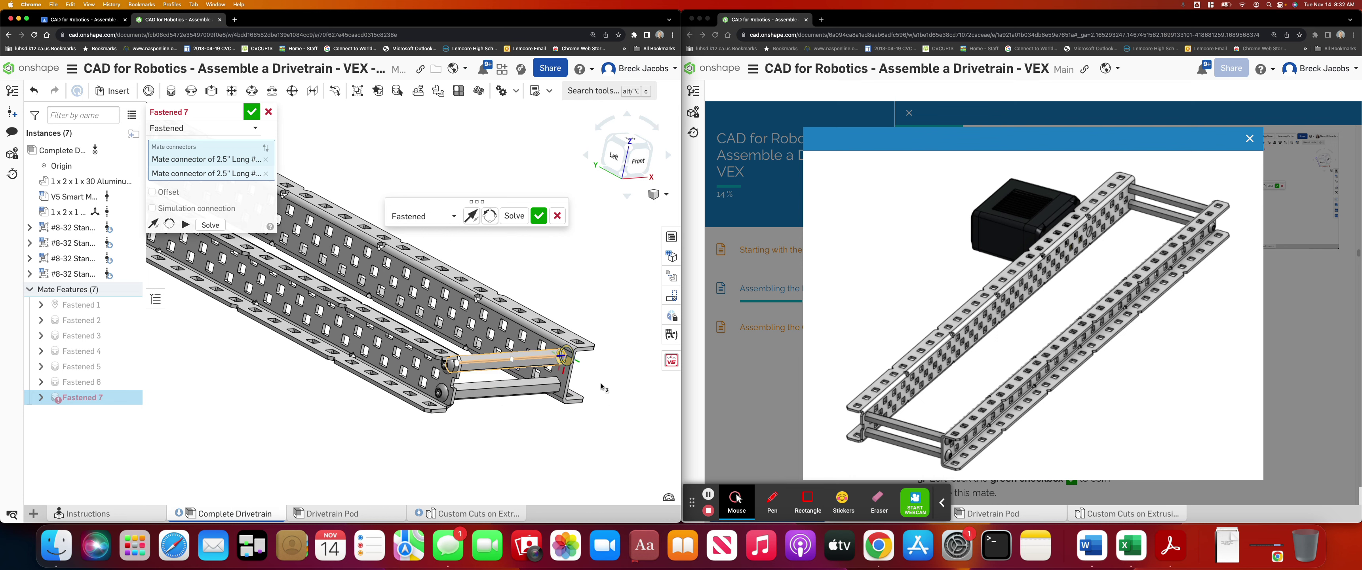
{"action": "right_click_drag", "start_coordinate": [598, 455], "coordinate": [584, 430]}
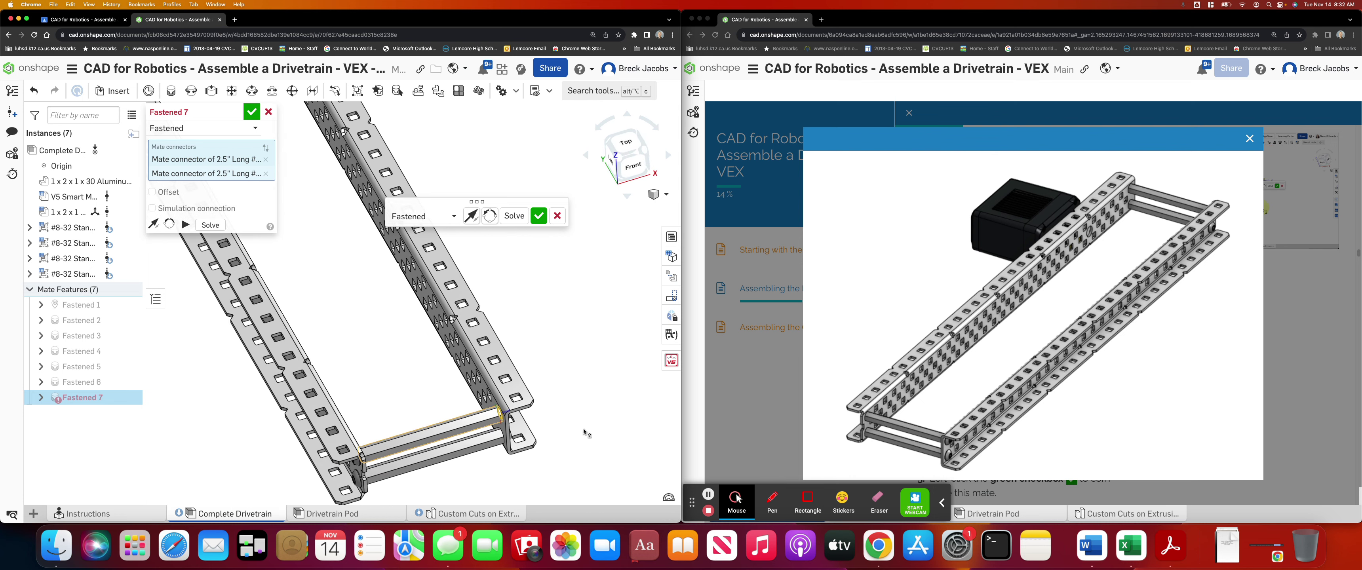
{"action": "left_click", "coordinate": [539, 216]}
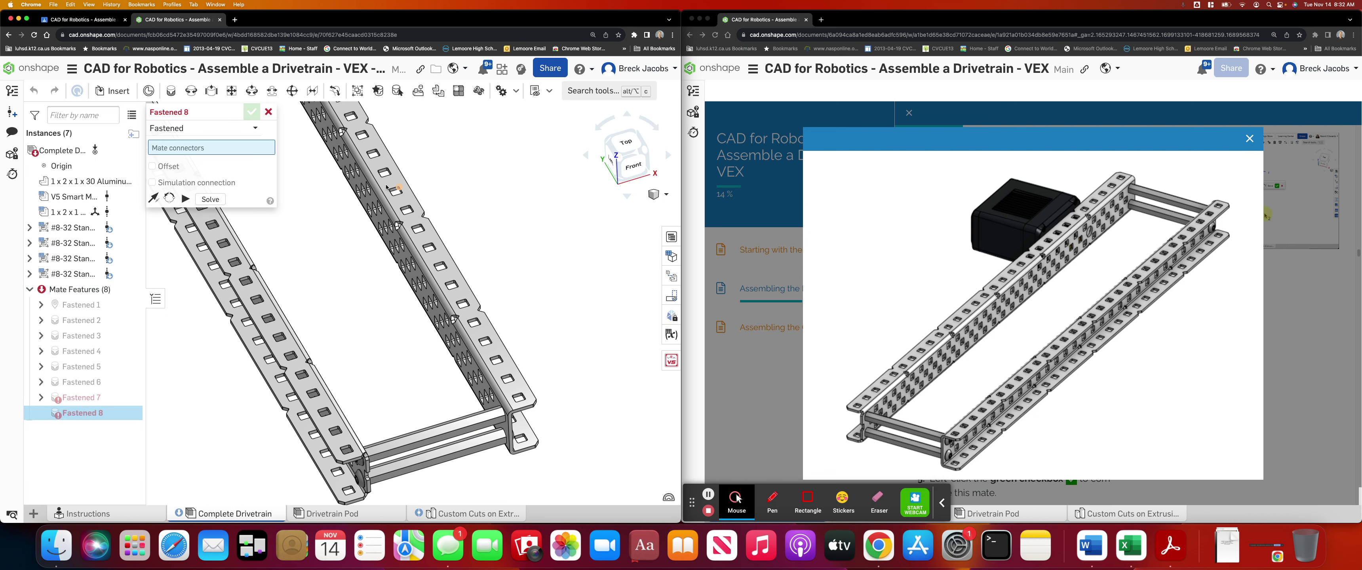
{"action": "left_click", "coordinate": [269, 112]}
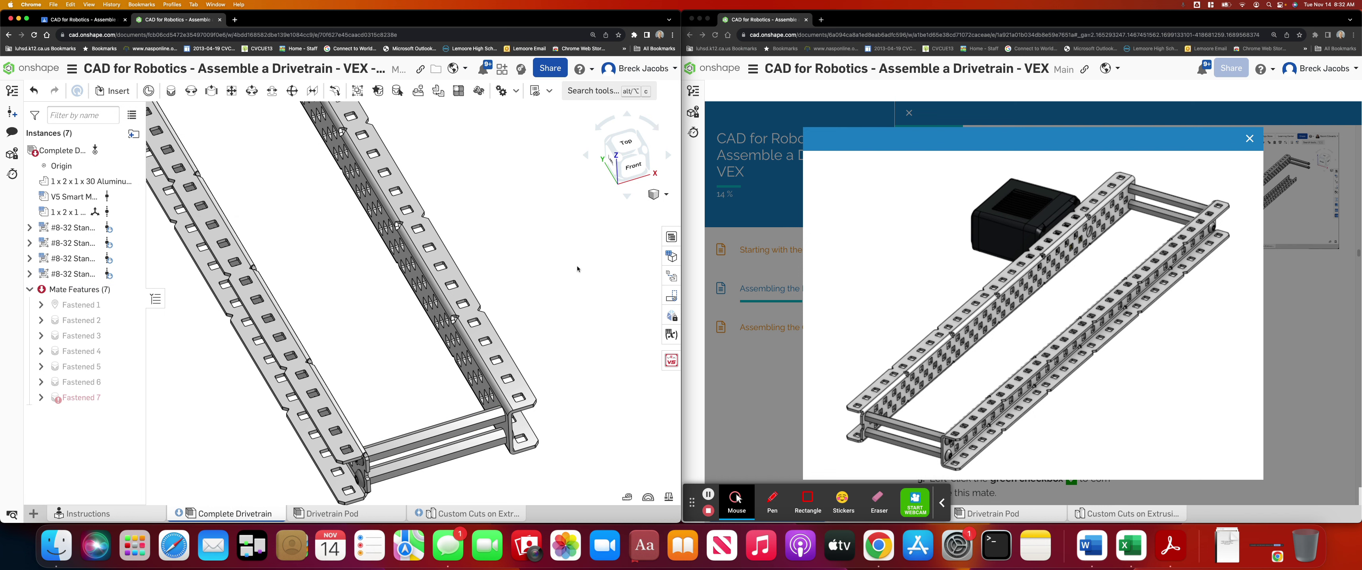
- Close the enlarged reference picture and delete the faulty Fastened 7 mate from the assembly
{"action": "left_click", "coordinate": [1250, 139]}
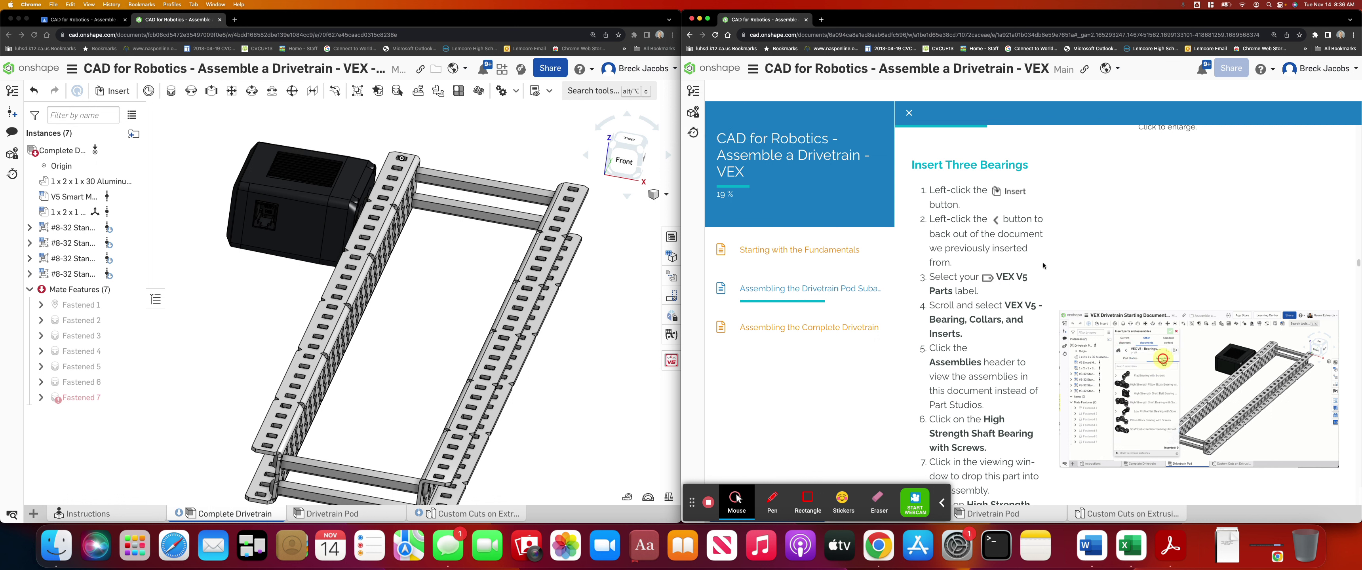
{"action": "left_click", "coordinate": [108, 89]}
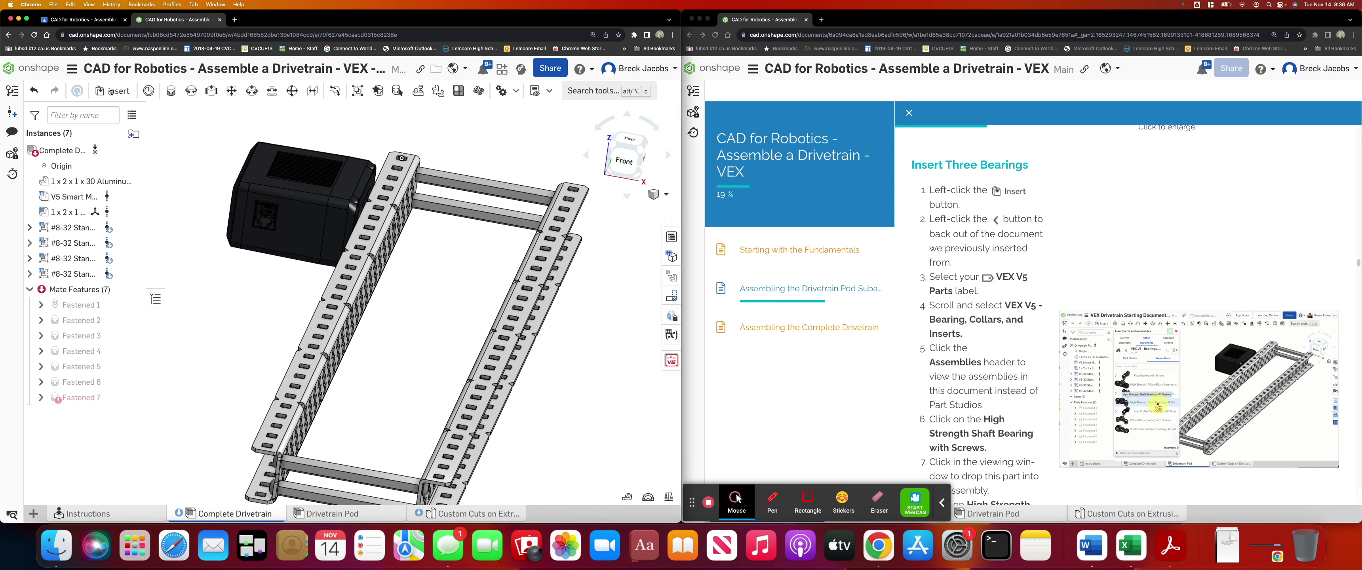
{"action": "mouse_move", "coordinate": [93, 400]}
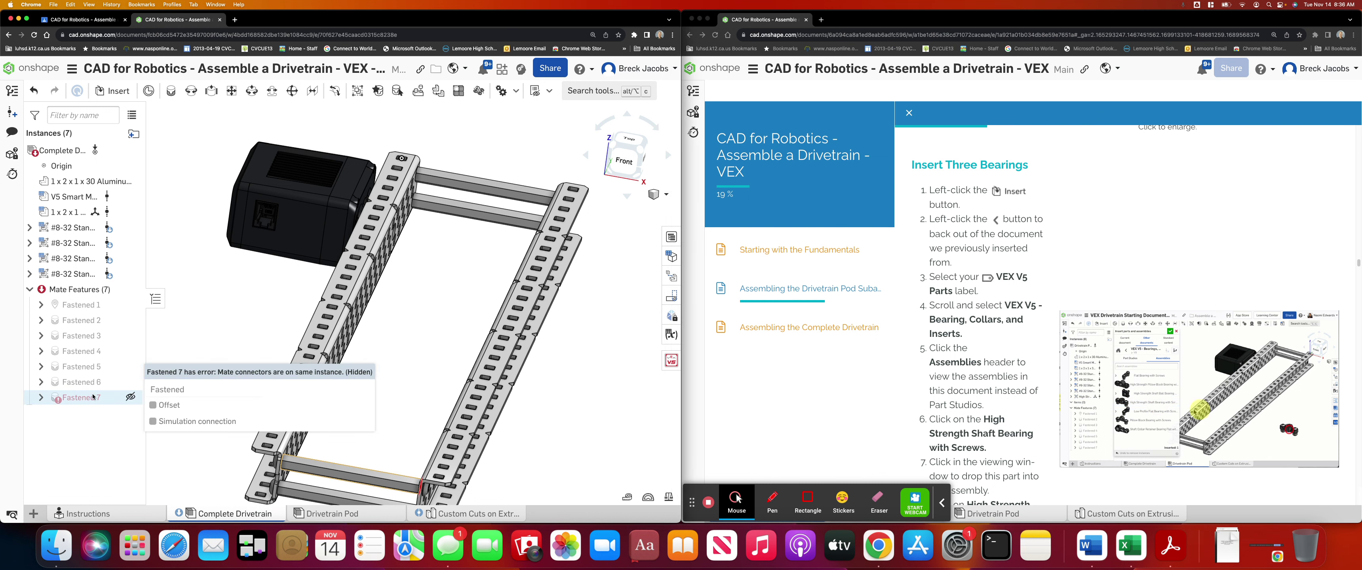
{"action": "right_click", "coordinate": [80, 401]}
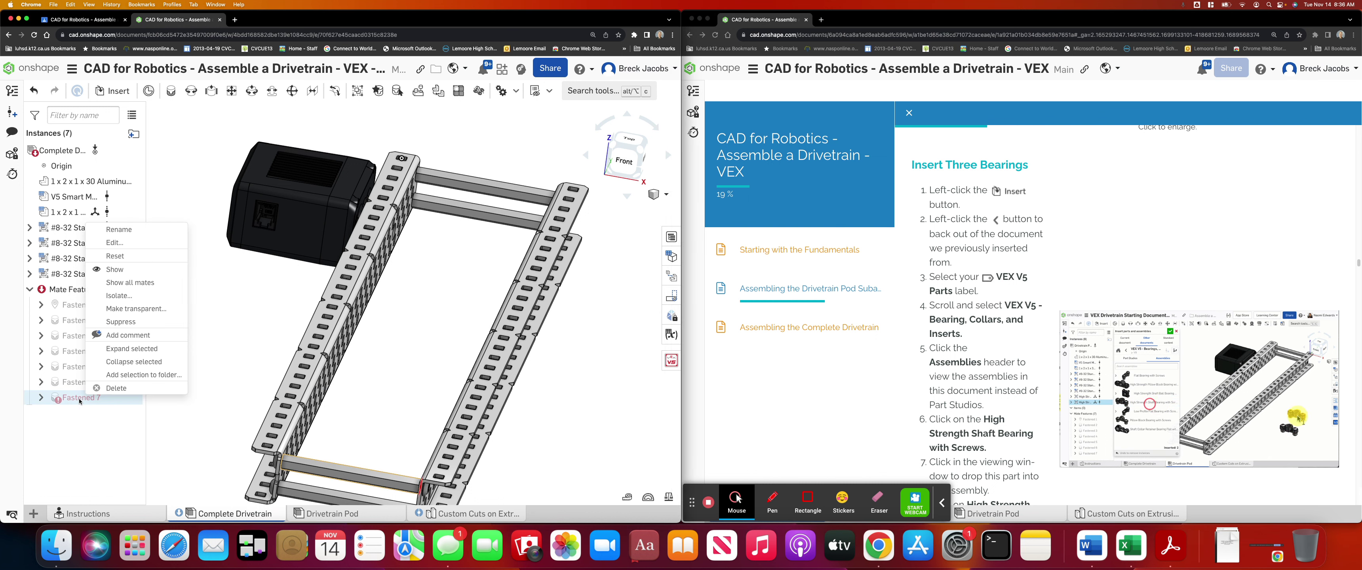
{"action": "left_click", "coordinate": [111, 389]}
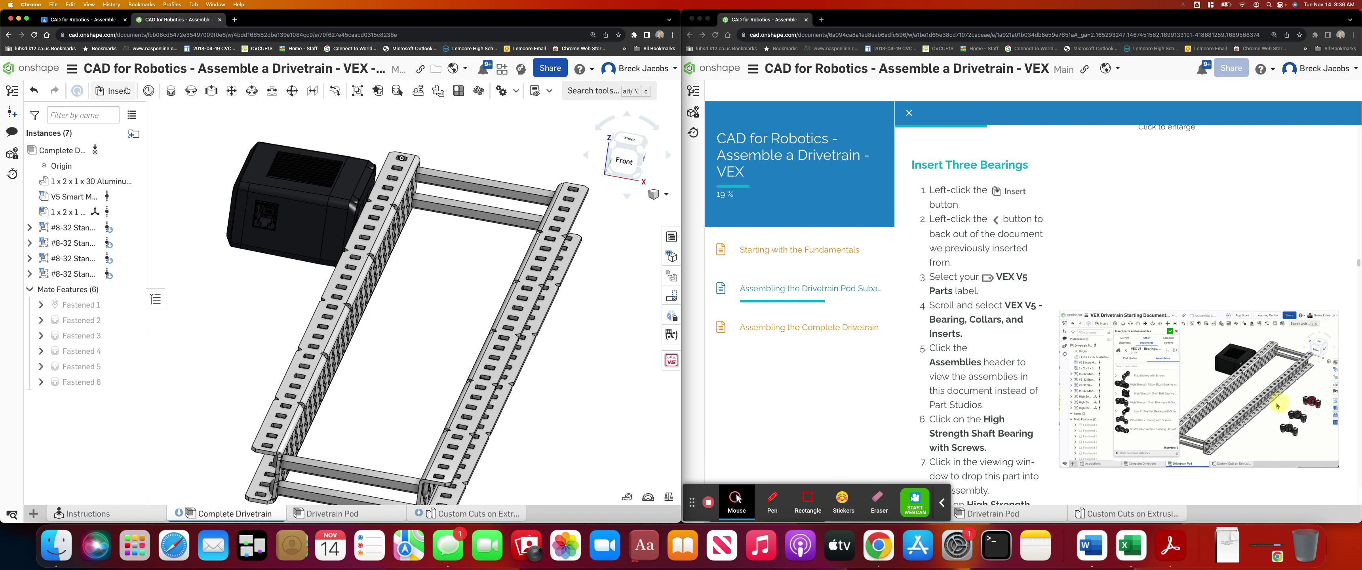
- Begin inserting parts and browse the VEX V5 Parts label to the assemblies in VEX V5 - Bearings, Collars, and Inserts
{"action": "left_click", "coordinate": [108, 91]}
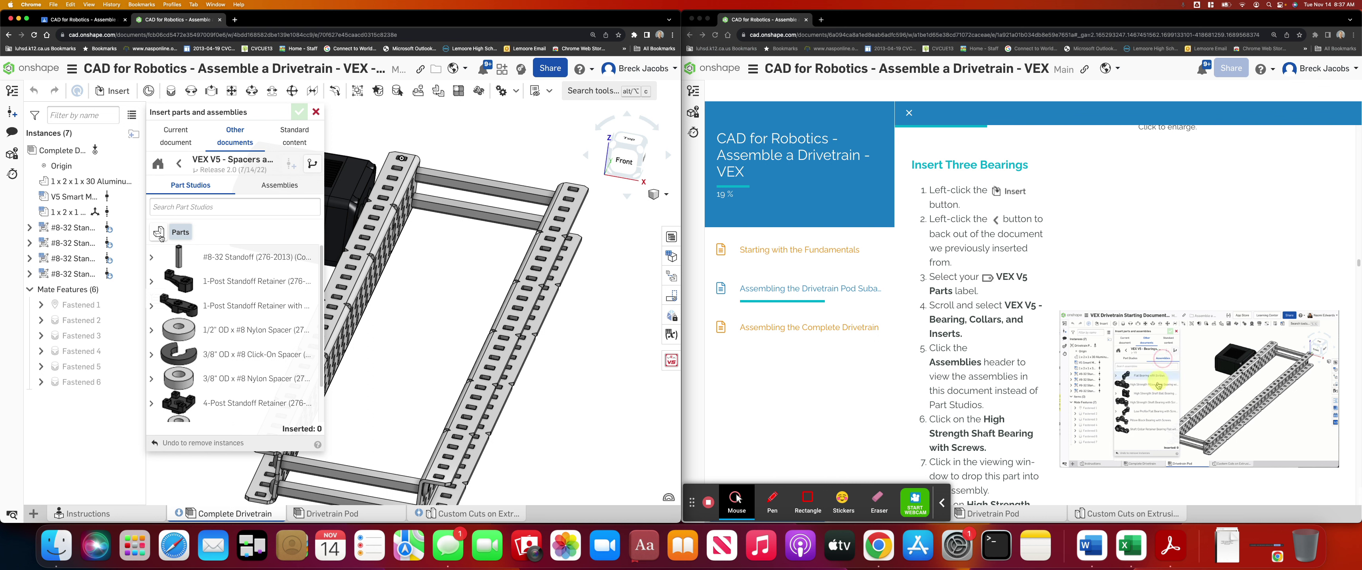
{"action": "left_click", "coordinate": [239, 138]}
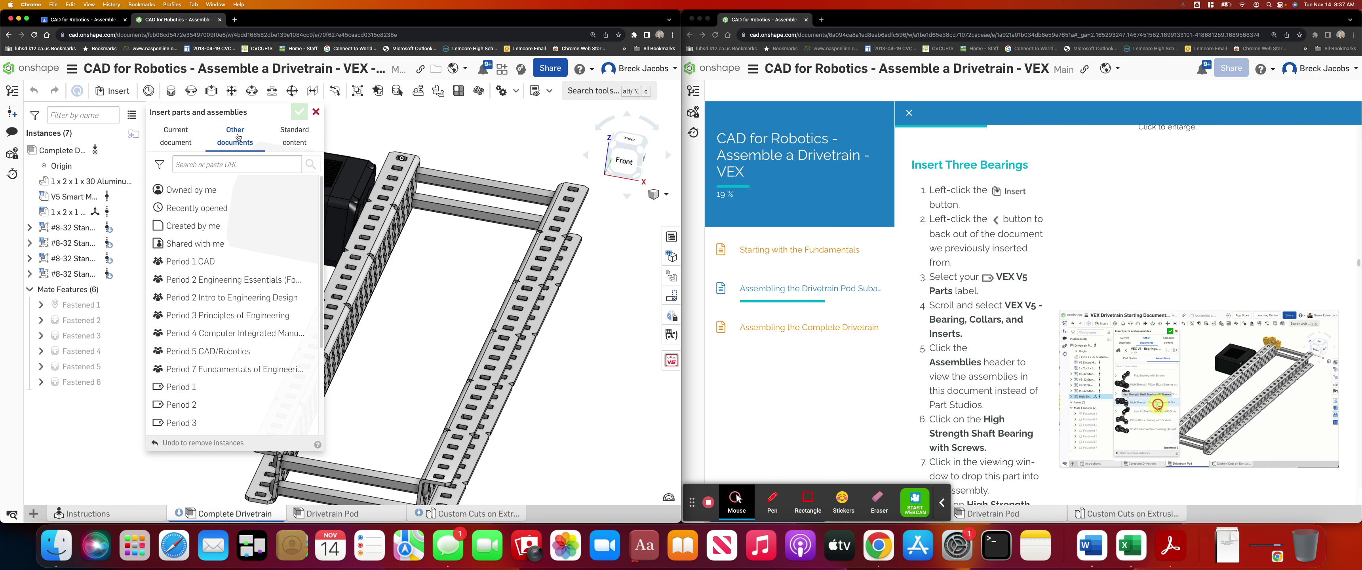
{"action": "scroll", "coordinate": [212, 359], "scroll_direction": "down", "scroll_amount": 3}
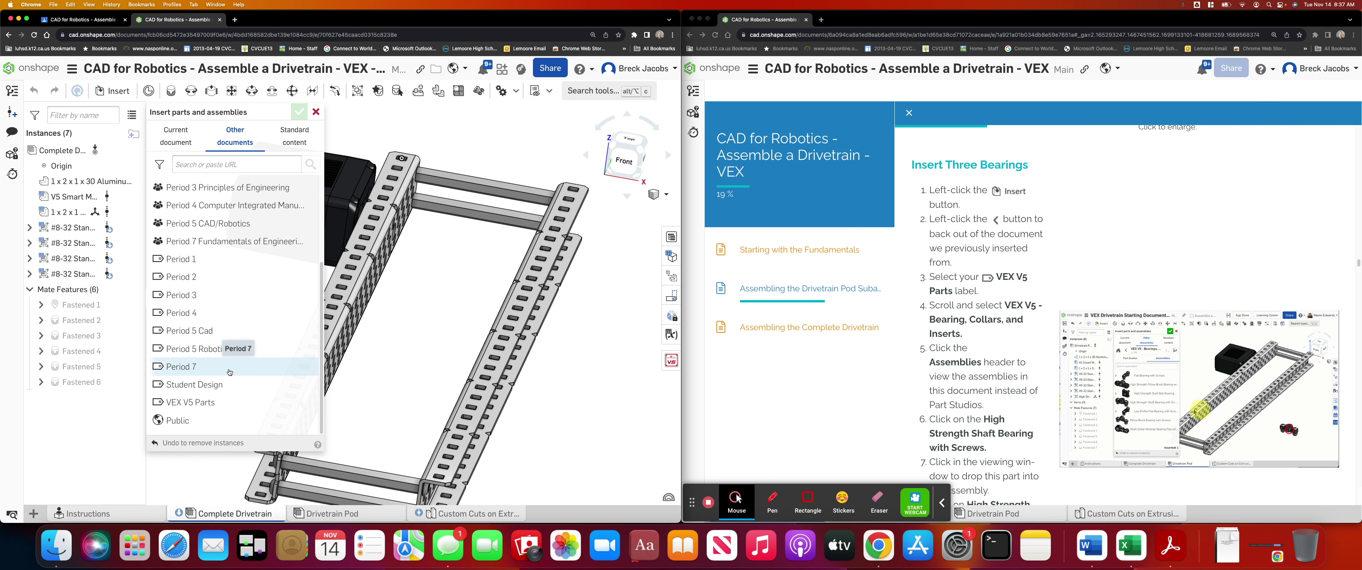
{"action": "left_click", "coordinate": [205, 403]}
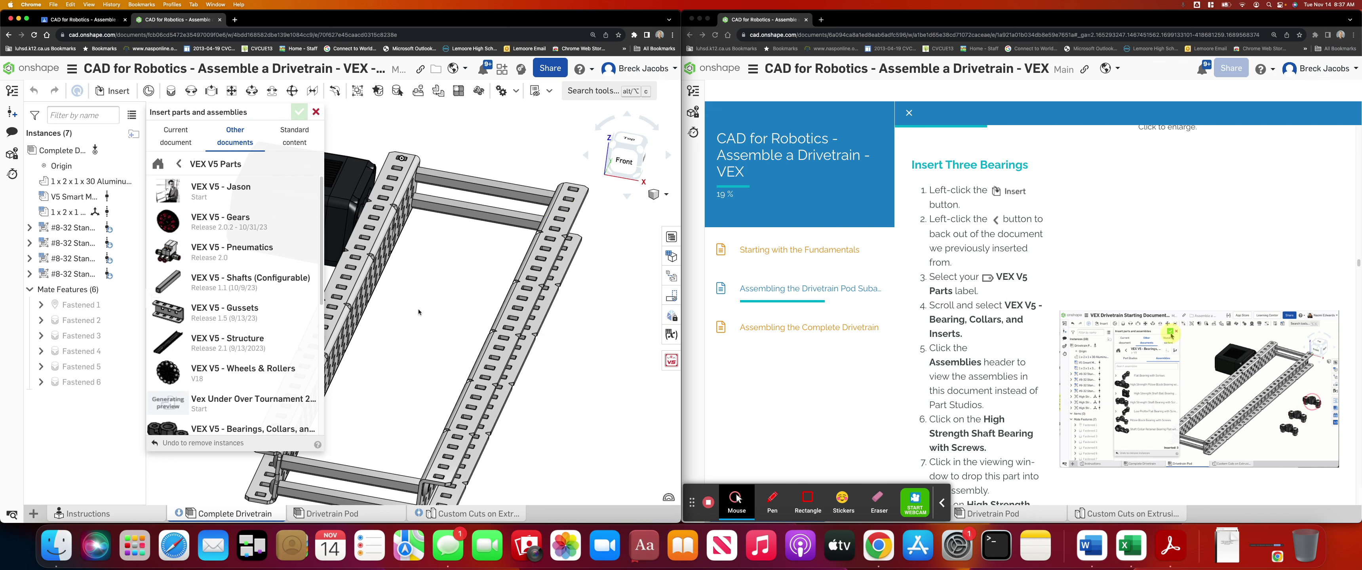
{"action": "scroll", "coordinate": [260, 267], "scroll_direction": "down", "scroll_amount": 1}
{"action": "scroll", "coordinate": [262, 265], "scroll_direction": "down", "scroll_amount": 8}
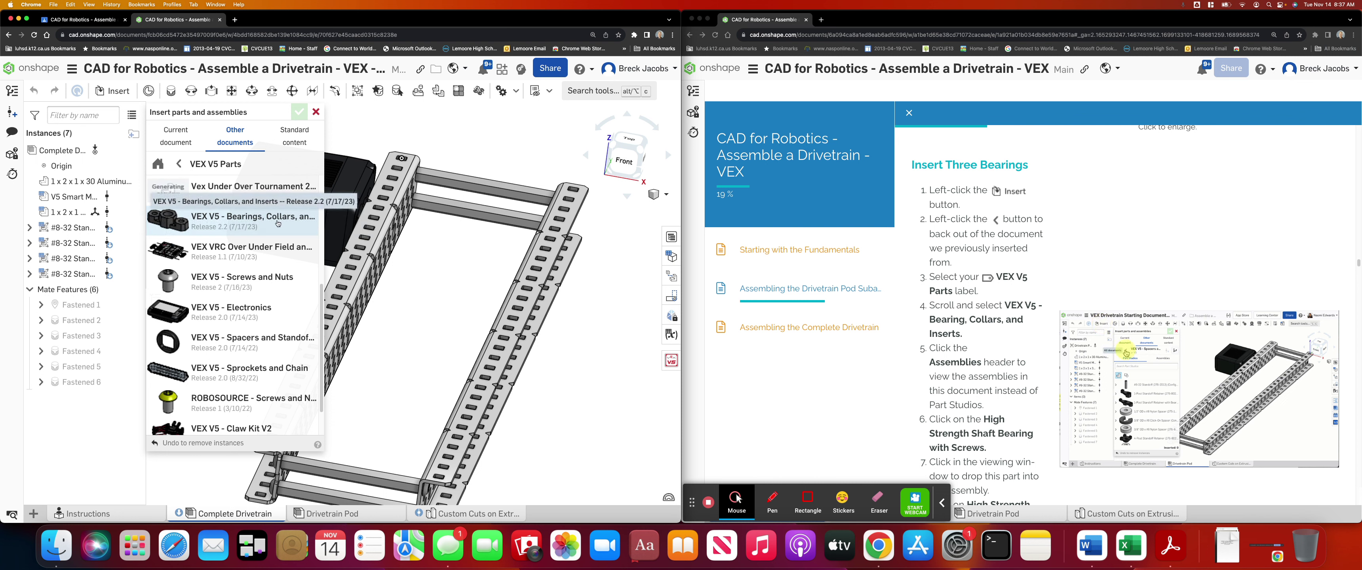
{"action": "left_click", "coordinate": [277, 222]}
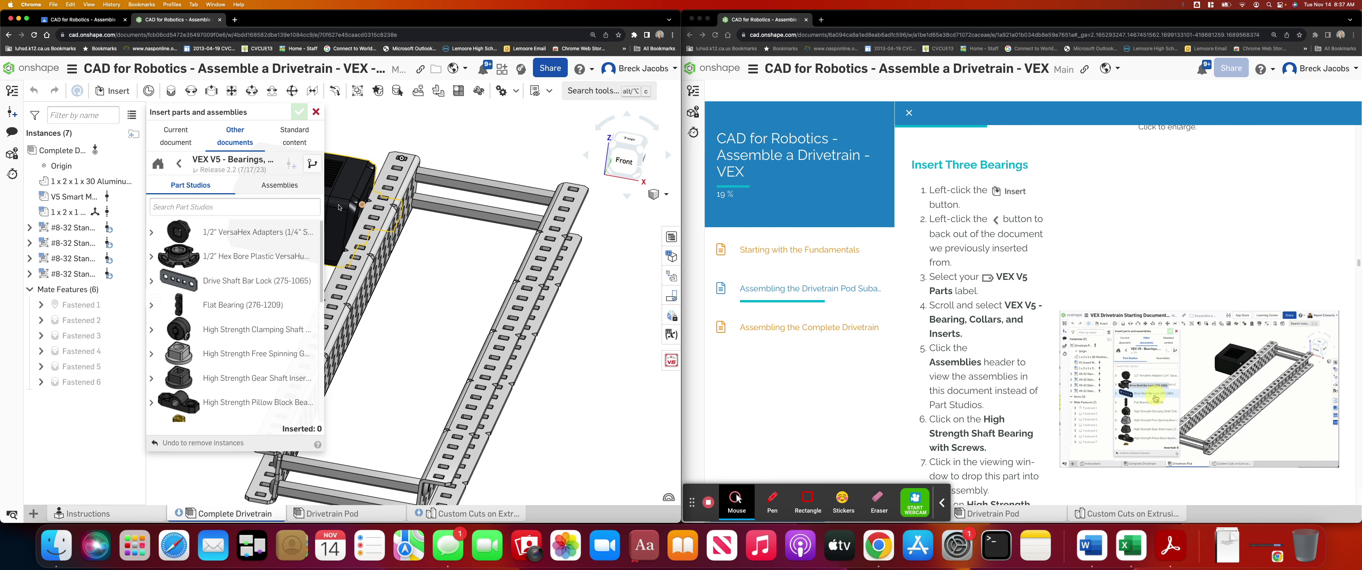
{"action": "left_click", "coordinate": [298, 186]}
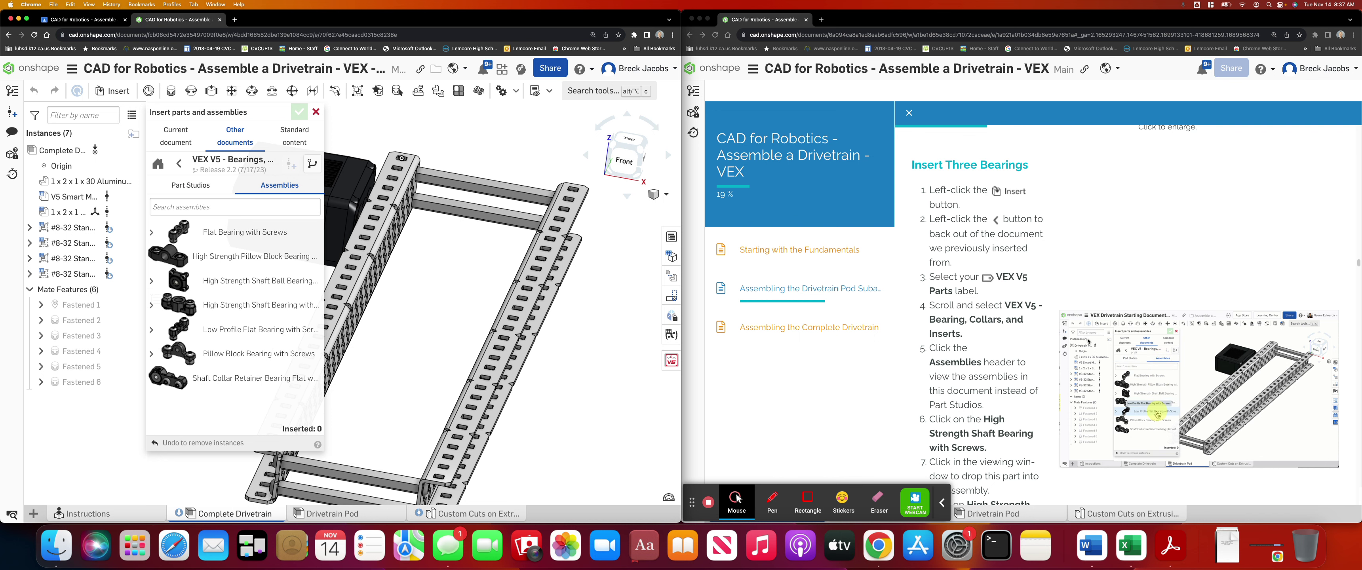
{"action": "scroll", "coordinate": [1008, 370], "scroll_direction": "down", "scroll_amount": 3}
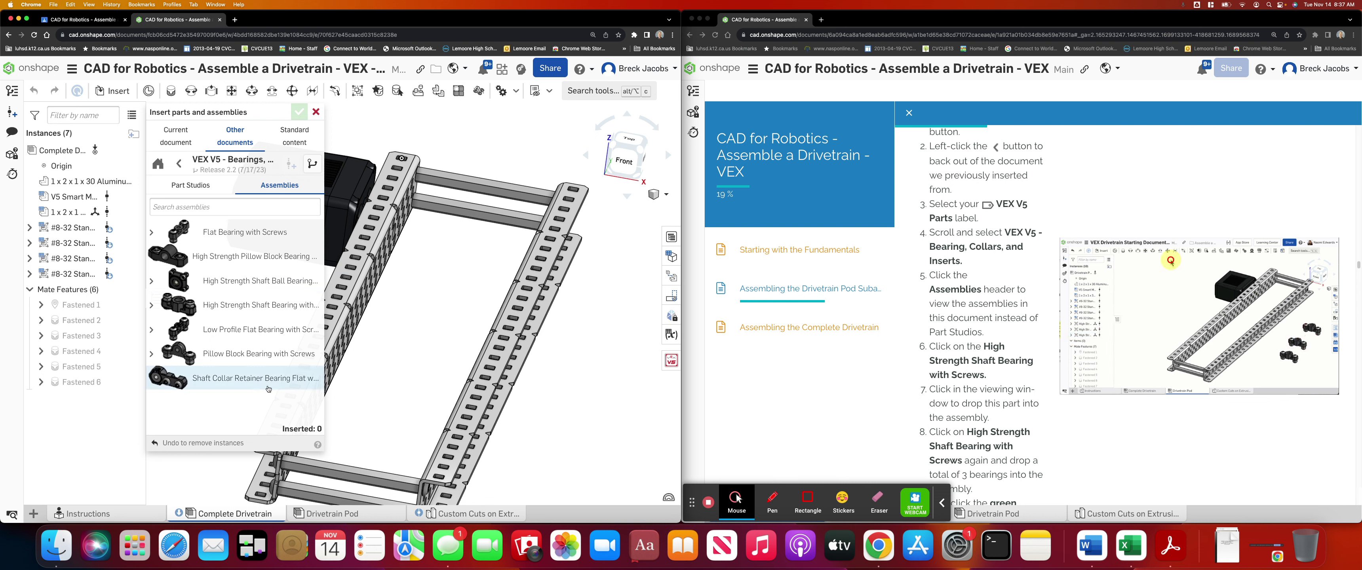
- Insert a High Strength Shaft Bearing with Screws into the free space beside the outer C-channel
{"action": "left_click", "coordinate": [284, 309]}
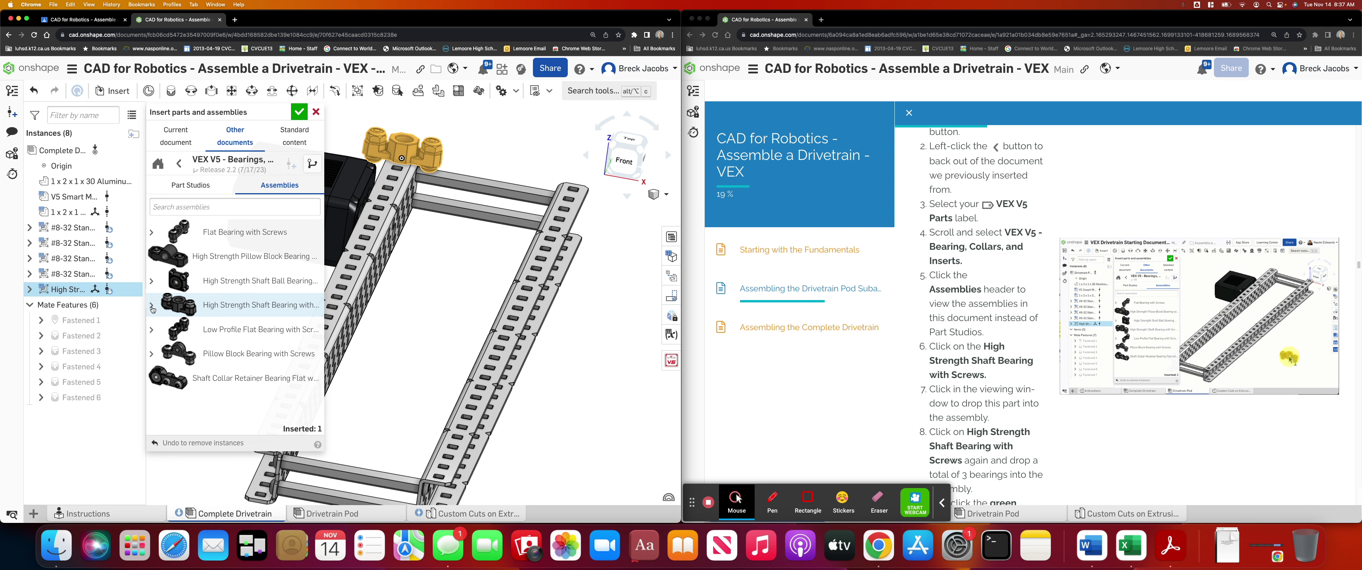
{"action": "left_click", "coordinate": [189, 310]}
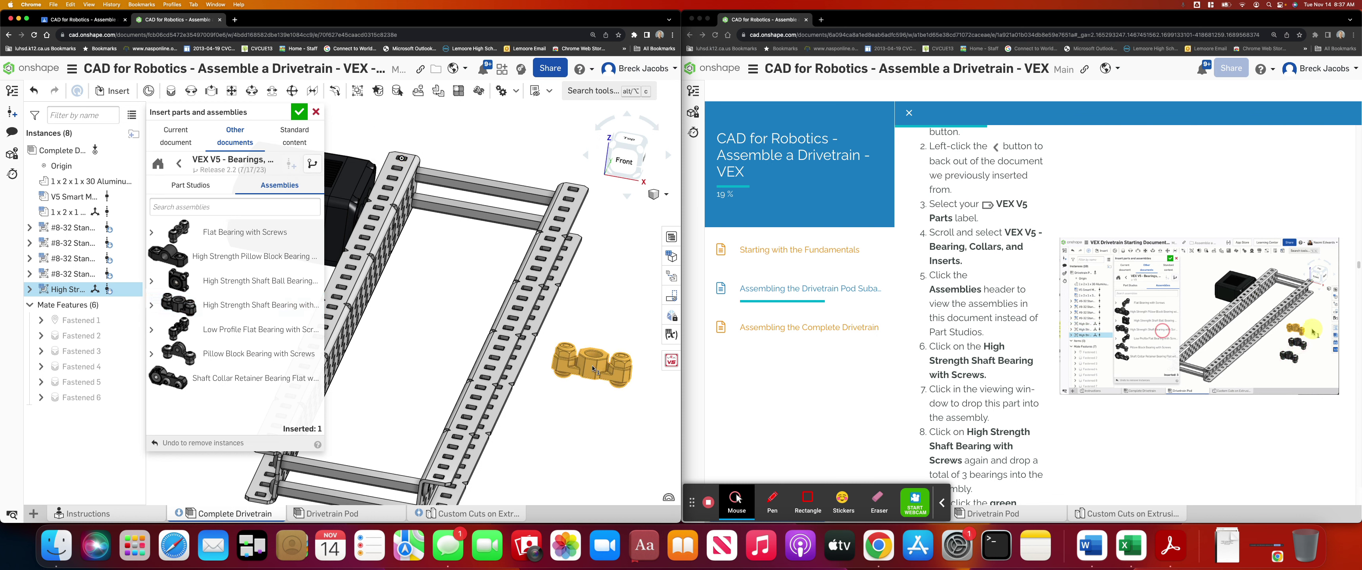
{"action": "left_click", "coordinate": [594, 371]}
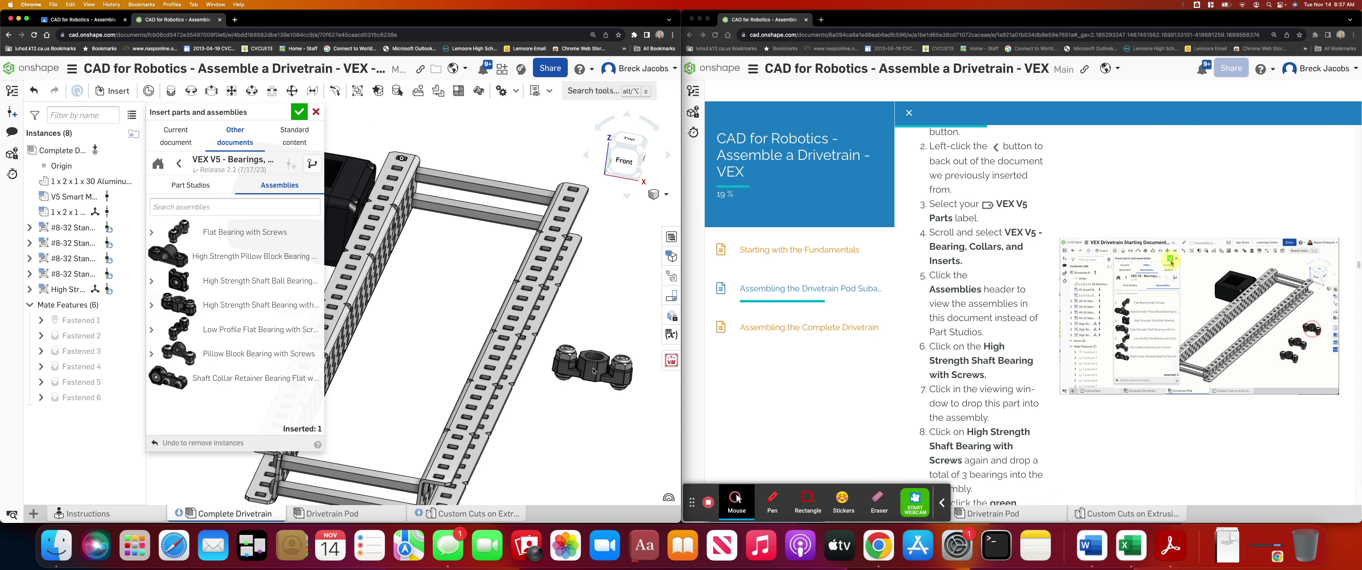
- Show the bearing's bolt orientation option and place a second High Strength Shaft Bearing with Screws above the first one
{"action": "left_click", "coordinate": [153, 307]}
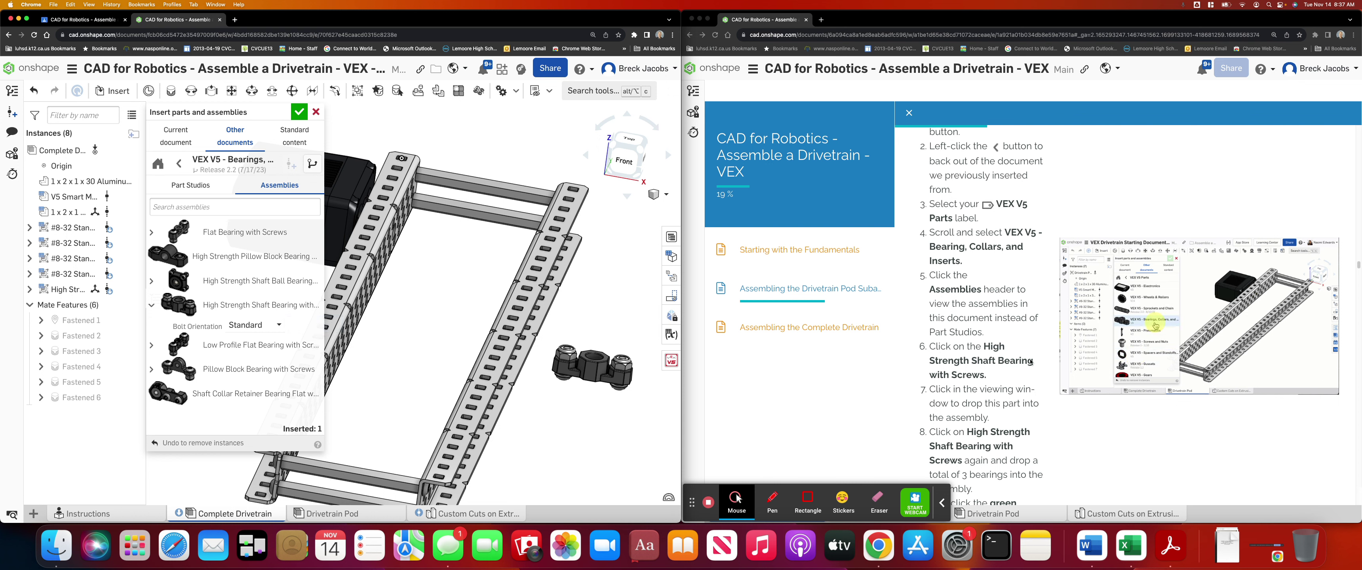
{"action": "scroll", "coordinate": [997, 400], "scroll_direction": "down", "scroll_amount": 2}
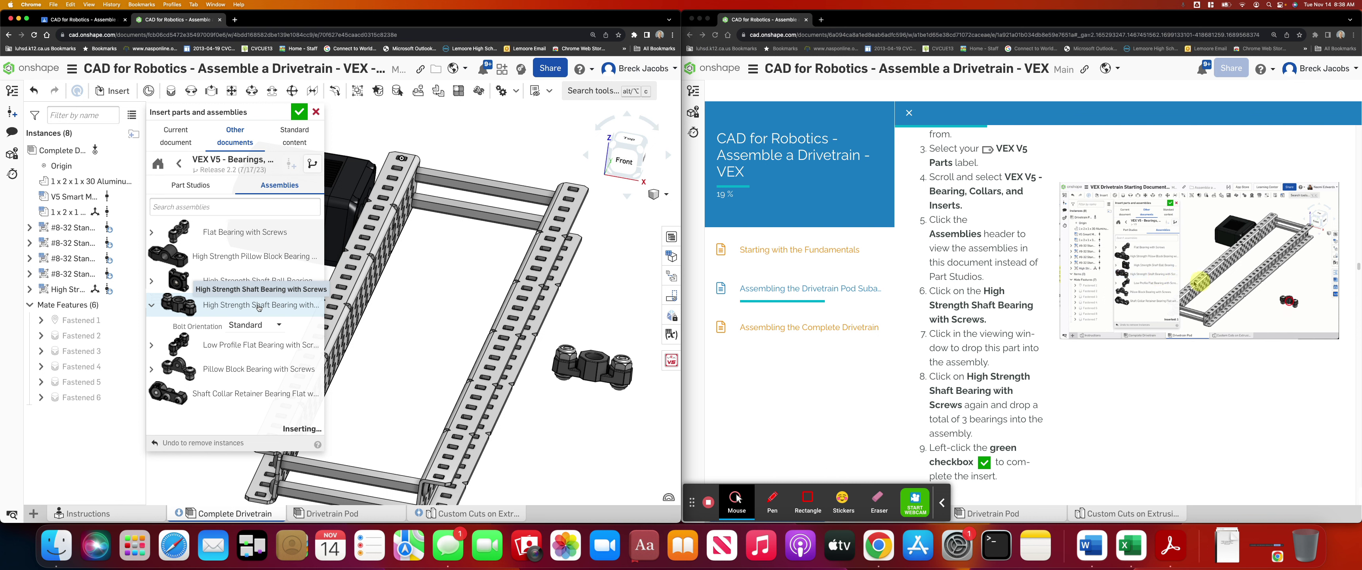
{"action": "left_click", "coordinate": [259, 309]}
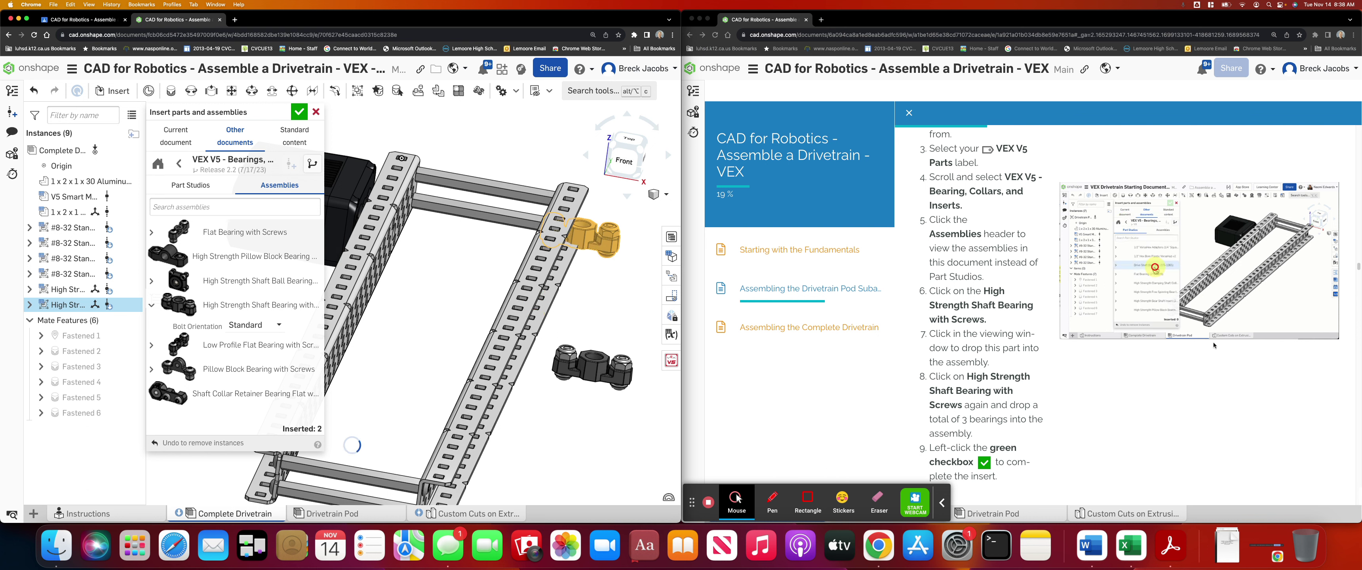
{"action": "left_click", "coordinate": [571, 235]}
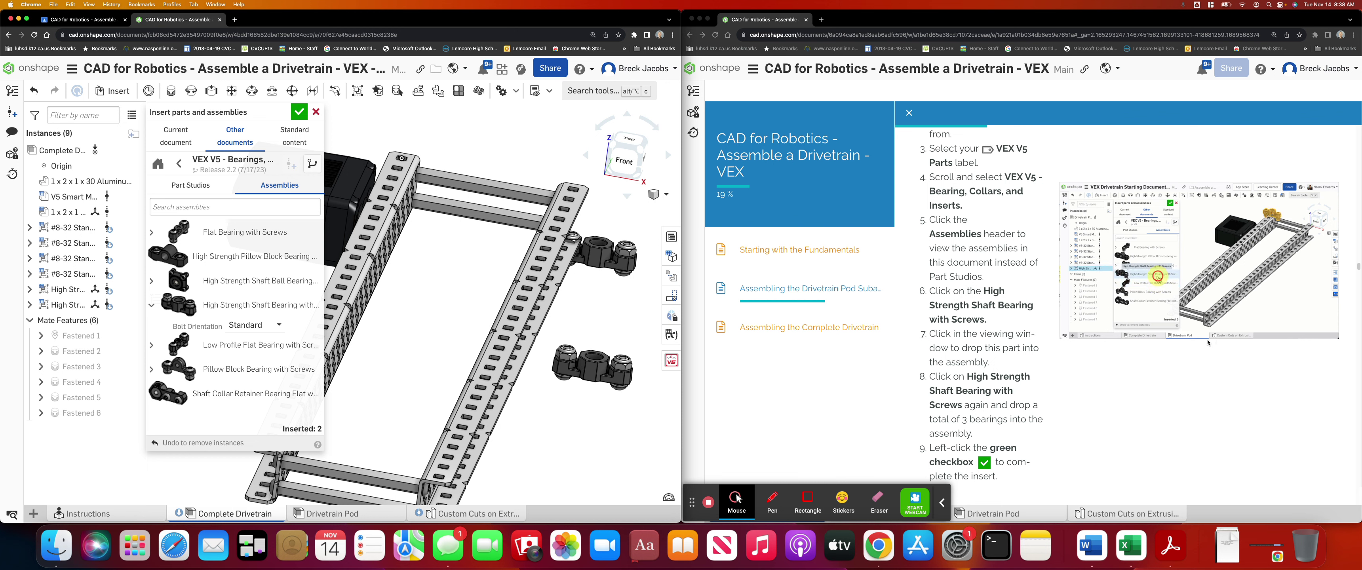
- Read ahead in the bearing instructions, place a third High Strength Shaft Bearing with Screws below the others, and complete the insertion
{"action": "scroll", "coordinate": [1140, 414], "scroll_direction": "down", "scroll_amount": 15}
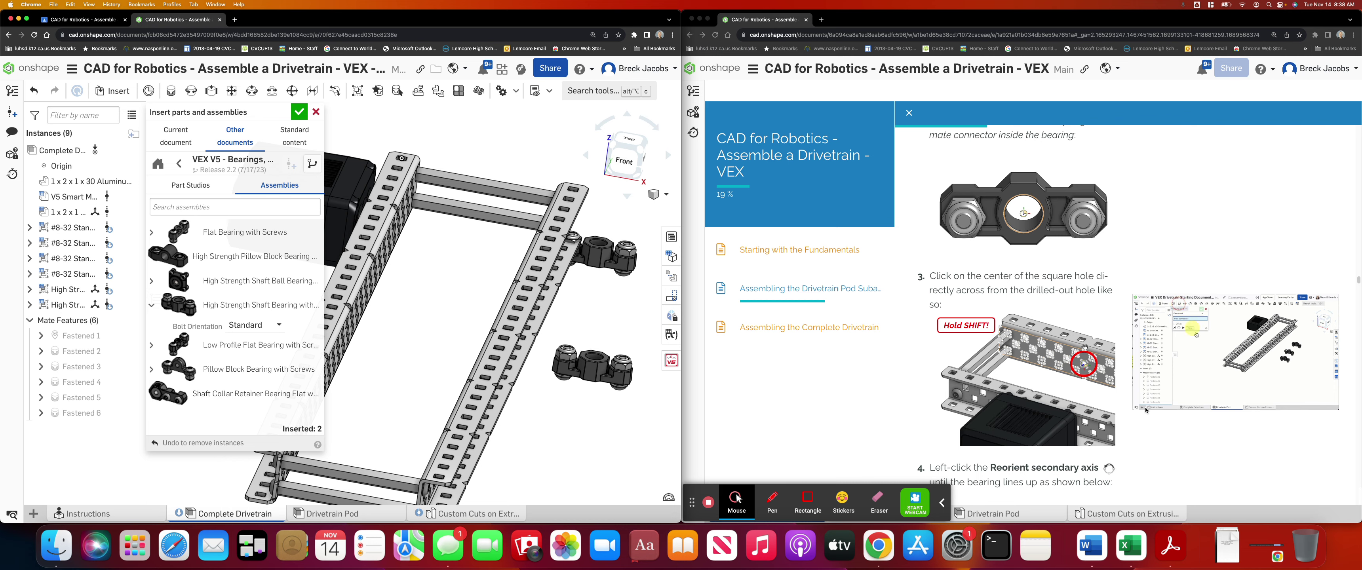
{"action": "scroll", "coordinate": [1147, 410], "scroll_direction": "down", "scroll_amount": 5}
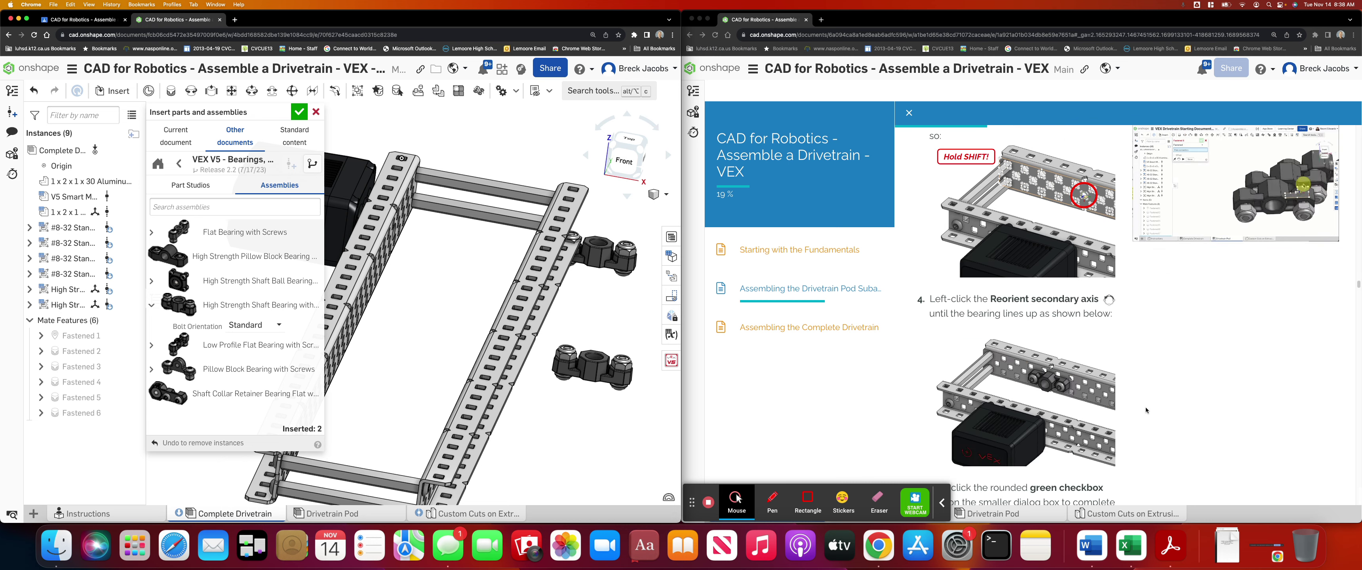
{"action": "scroll", "coordinate": [1147, 409], "scroll_direction": "down", "scroll_amount": 10}
{"action": "scroll", "coordinate": [1147, 409], "scroll_direction": "down", "scroll_amount": 10}
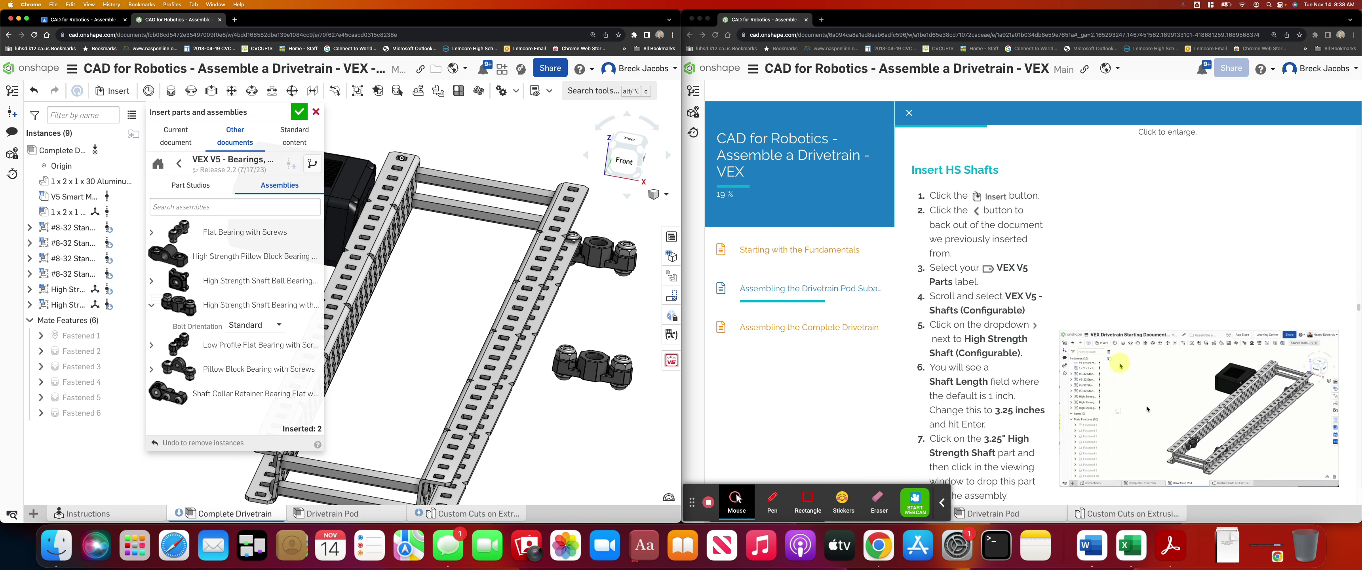
{"action": "scroll", "coordinate": [1148, 409], "scroll_direction": "up", "scroll_amount": 5}
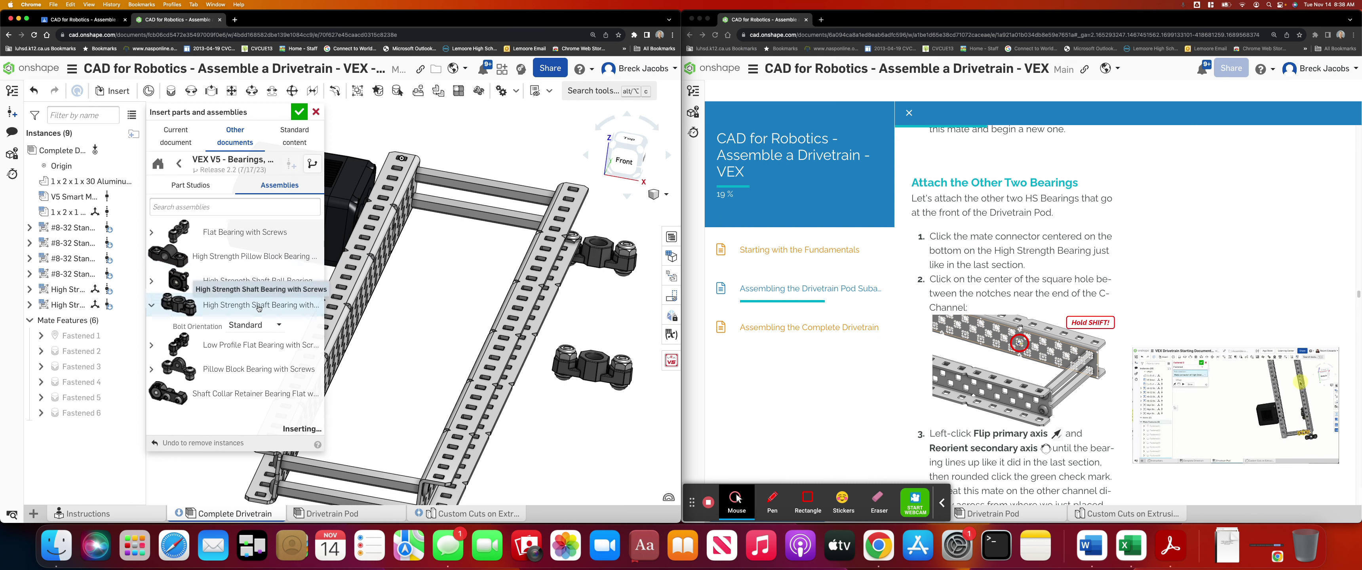
{"action": "left_click", "coordinate": [604, 432]}
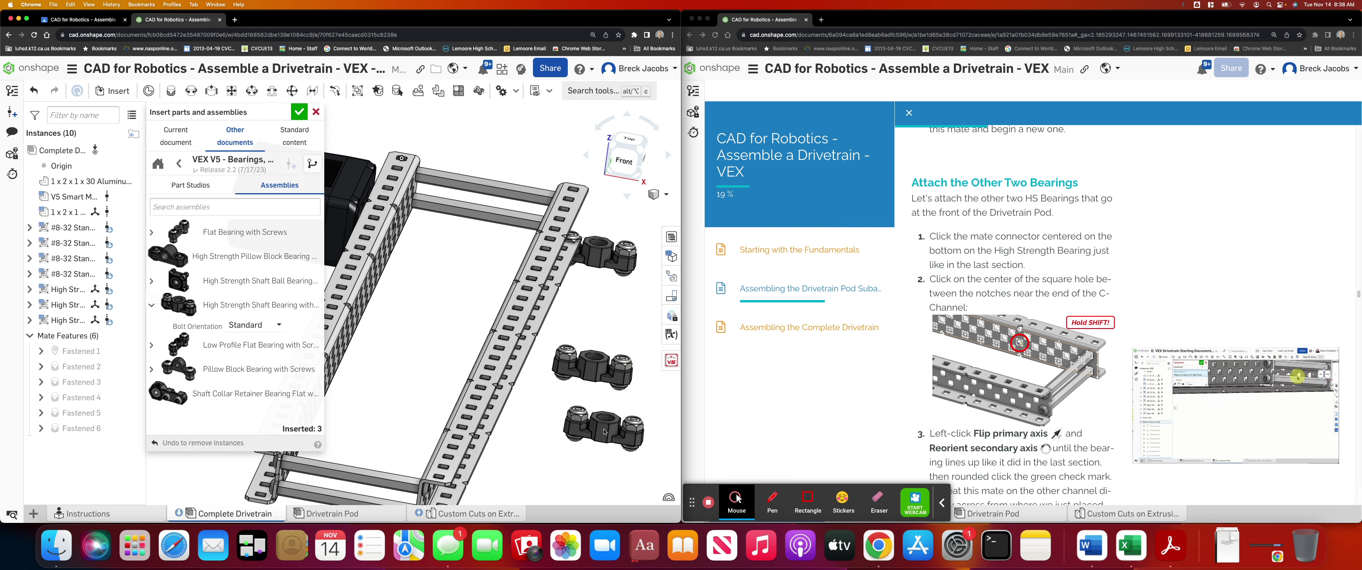
{"action": "left_click", "coordinate": [294, 117]}
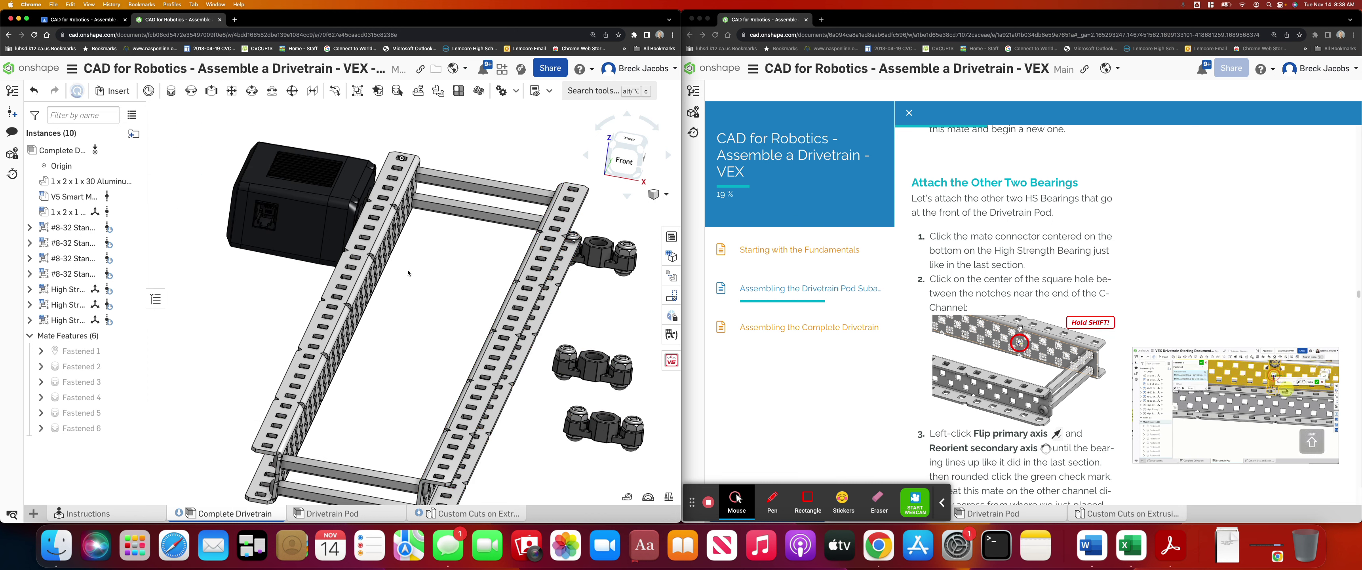
- Examine the loose bearings' bores and the notches and square holes along both C-channels to find where the bearings attach
{"action": "scroll", "coordinate": [597, 327], "scroll_direction": "up", "scroll_amount": 5}
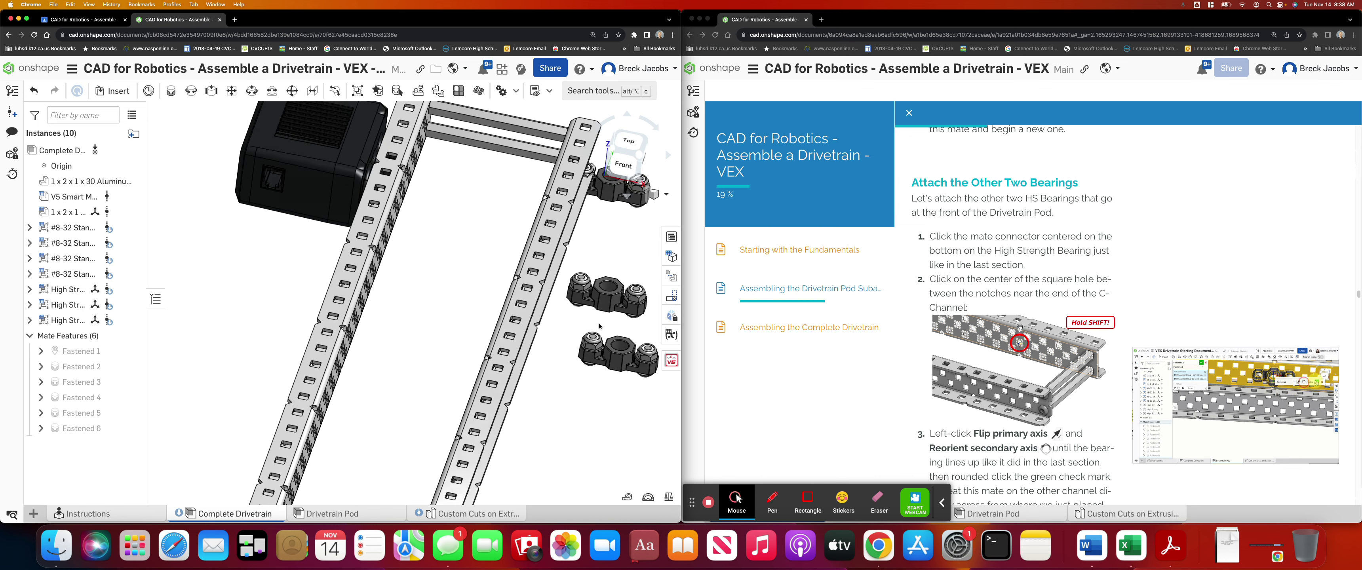
{"action": "right_click_drag", "start_coordinate": [598, 327], "coordinate": [604, 343]}
{"action": "scroll", "coordinate": [591, 218], "scroll_direction": "up", "scroll_amount": 5}
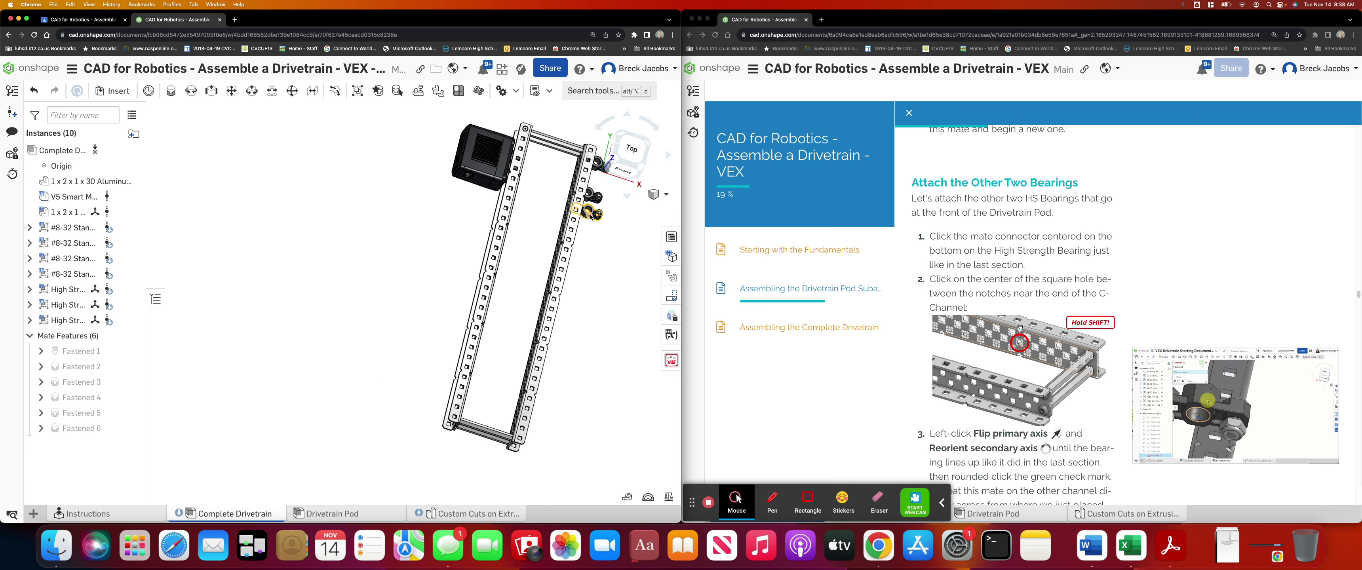
{"action": "scroll", "coordinate": [591, 217], "scroll_direction": "up", "scroll_amount": 3}
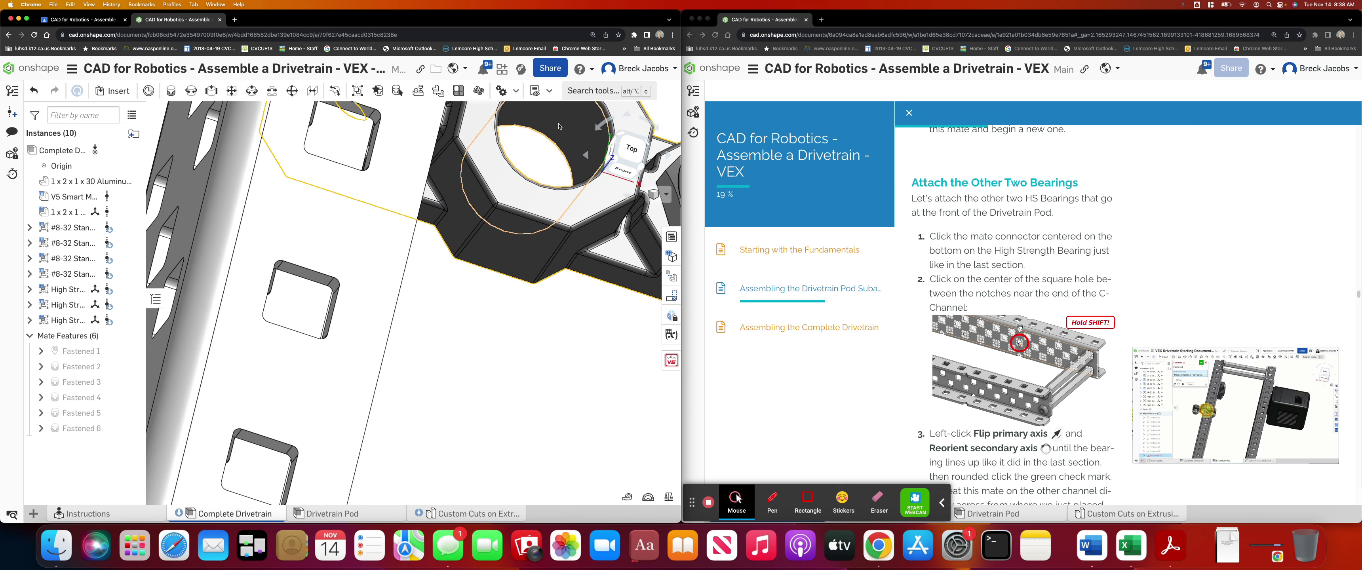
{"action": "scroll", "coordinate": [527, 393], "scroll_direction": "up", "scroll_amount": 3}
{"action": "middle_click_drag", "start_coordinate": [527, 394], "coordinate": [521, 462]}
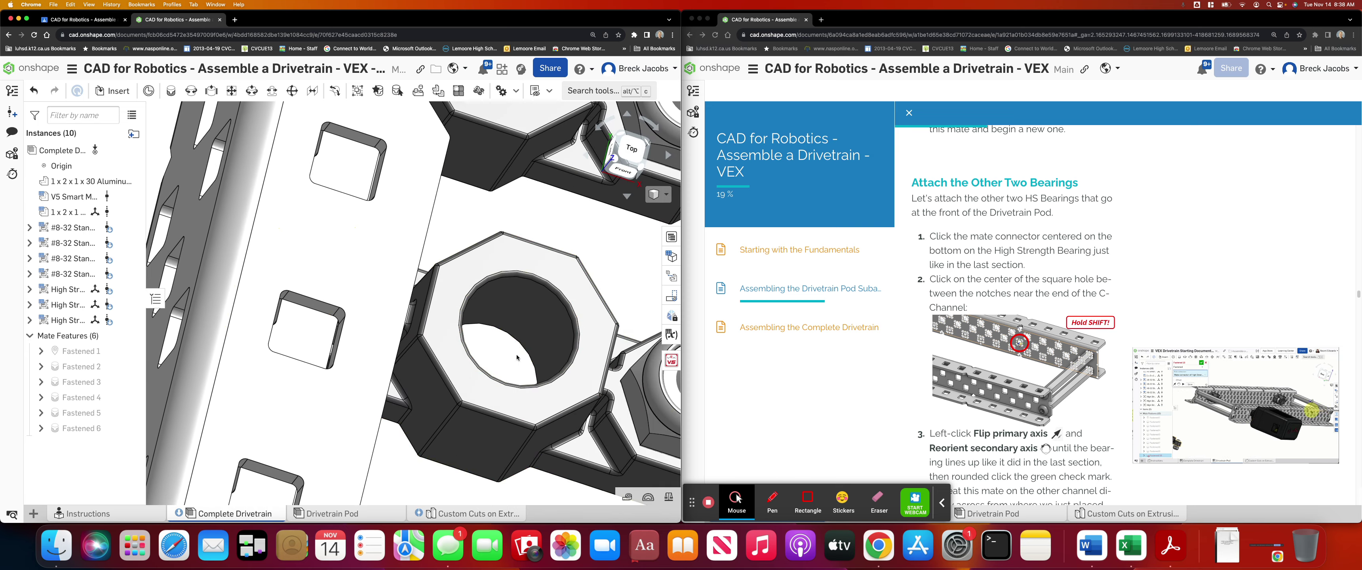
{"action": "scroll", "coordinate": [531, 362], "scroll_direction": "down", "scroll_amount": 1}
{"action": "scroll", "coordinate": [532, 362], "scroll_direction": "down", "scroll_amount": 10}
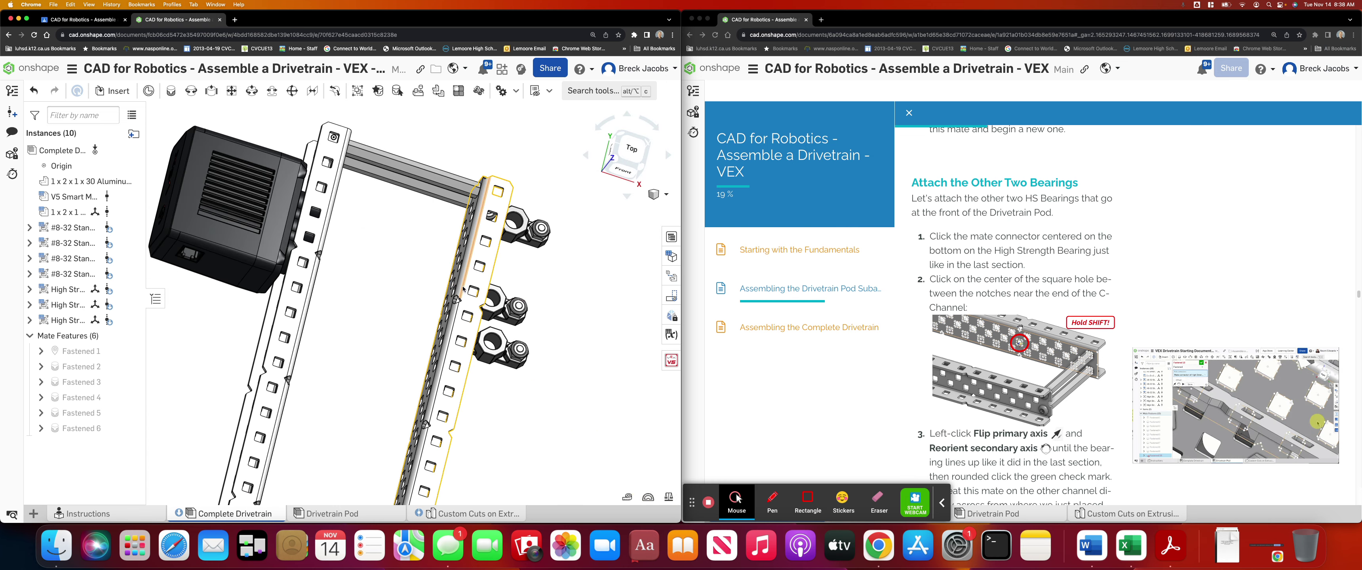
{"action": "scroll", "coordinate": [457, 301], "scroll_direction": "up", "scroll_amount": 8}
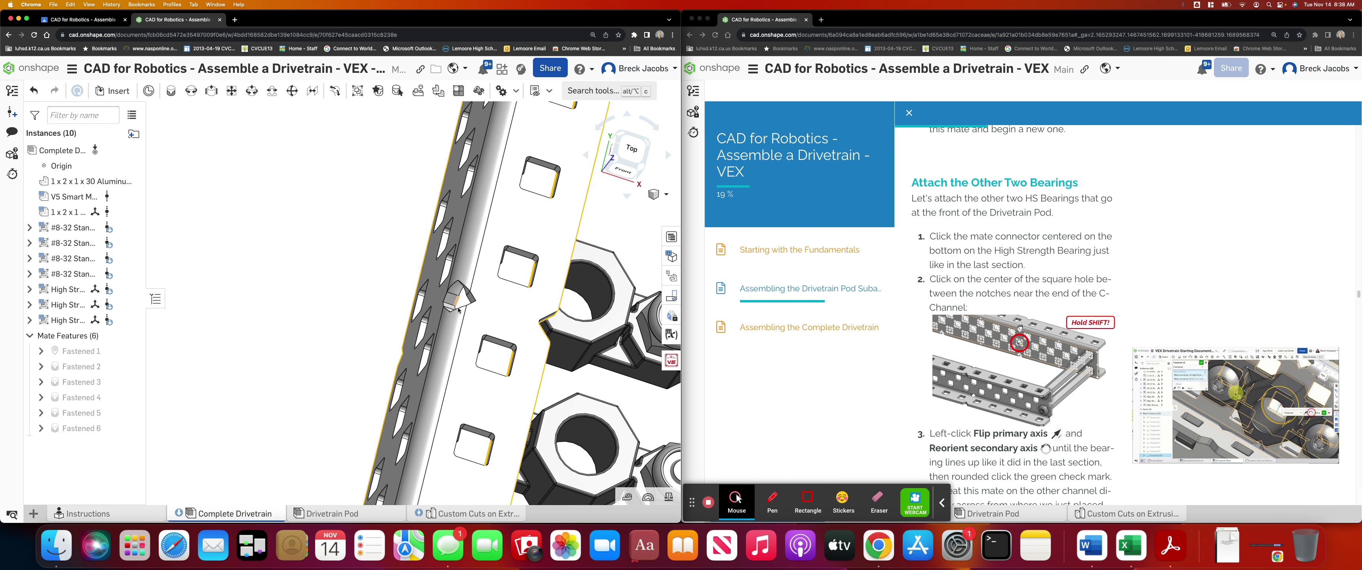
{"action": "right_click_drag", "start_coordinate": [429, 321], "coordinate": [399, 346]}
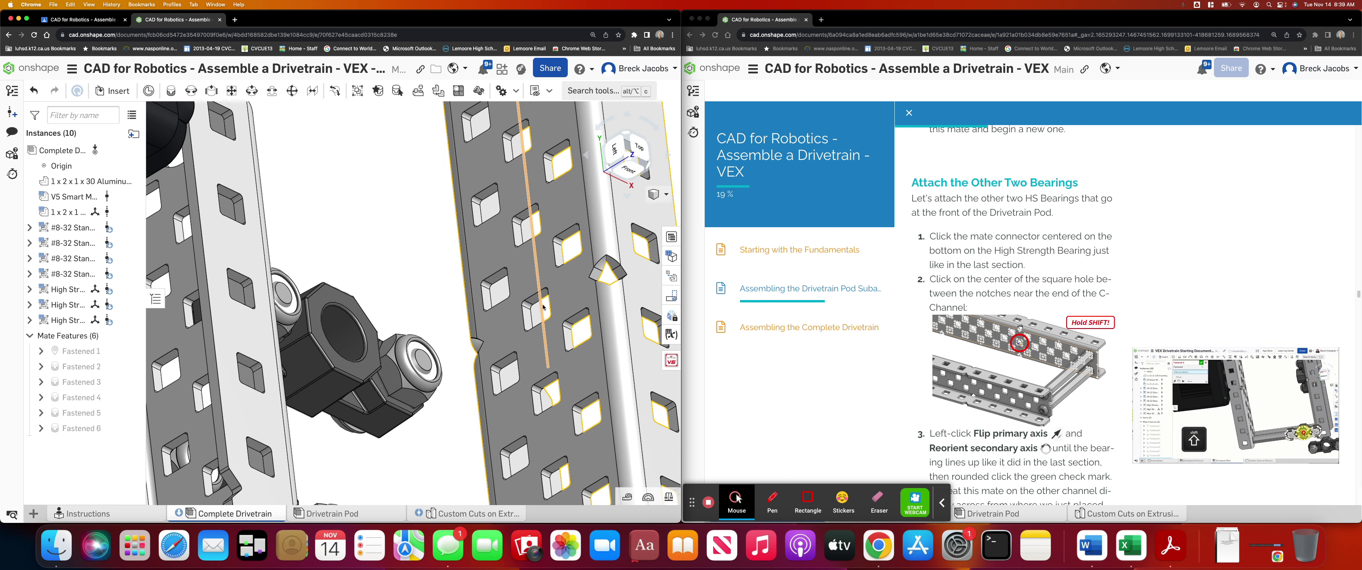
{"action": "scroll", "coordinate": [359, 358], "scroll_direction": "down", "scroll_amount": 10}
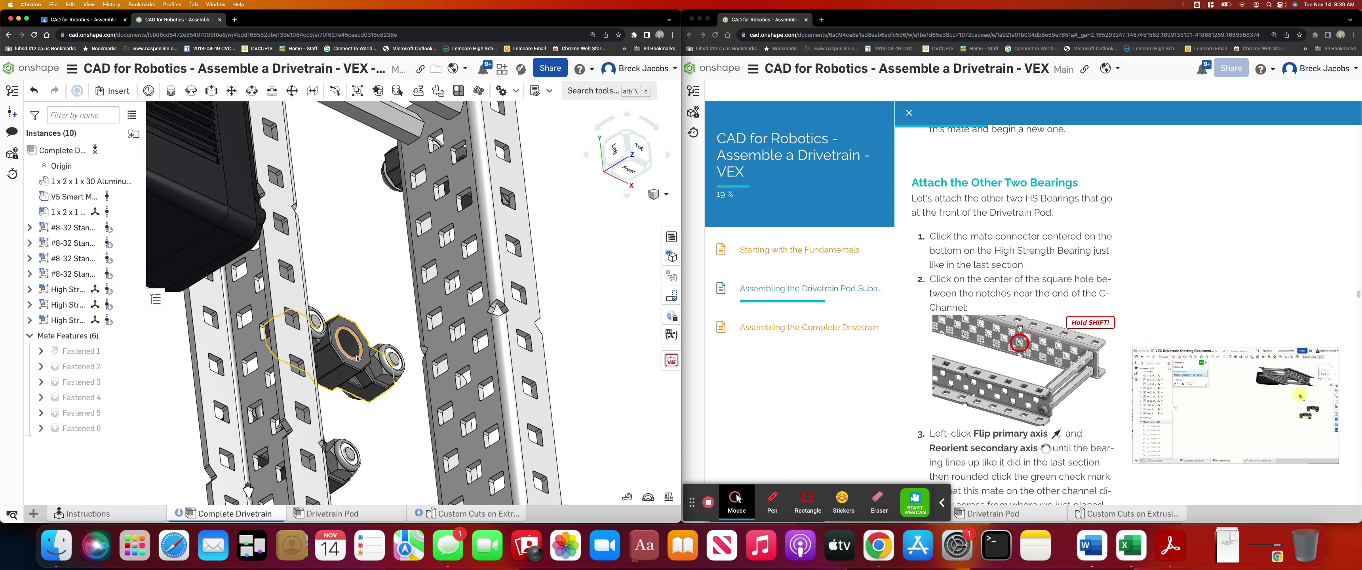
{"action": "scroll", "coordinate": [360, 357], "scroll_direction": "up", "scroll_amount": 10}
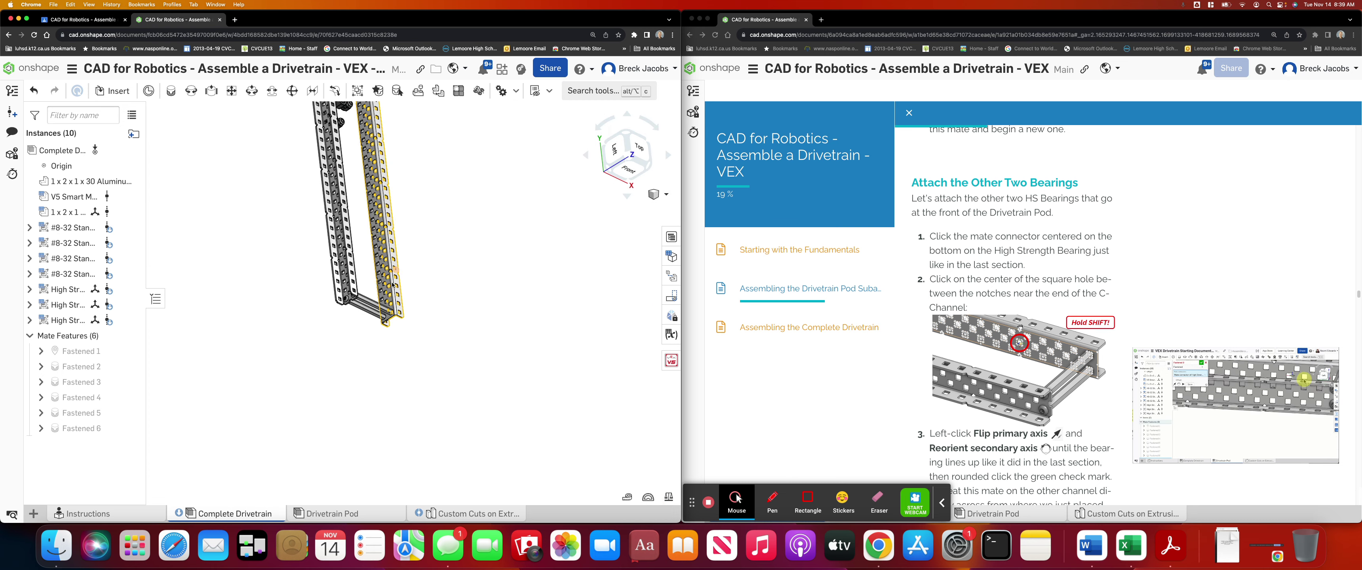
{"action": "scroll", "coordinate": [392, 286], "scroll_direction": "up", "scroll_amount": 5}
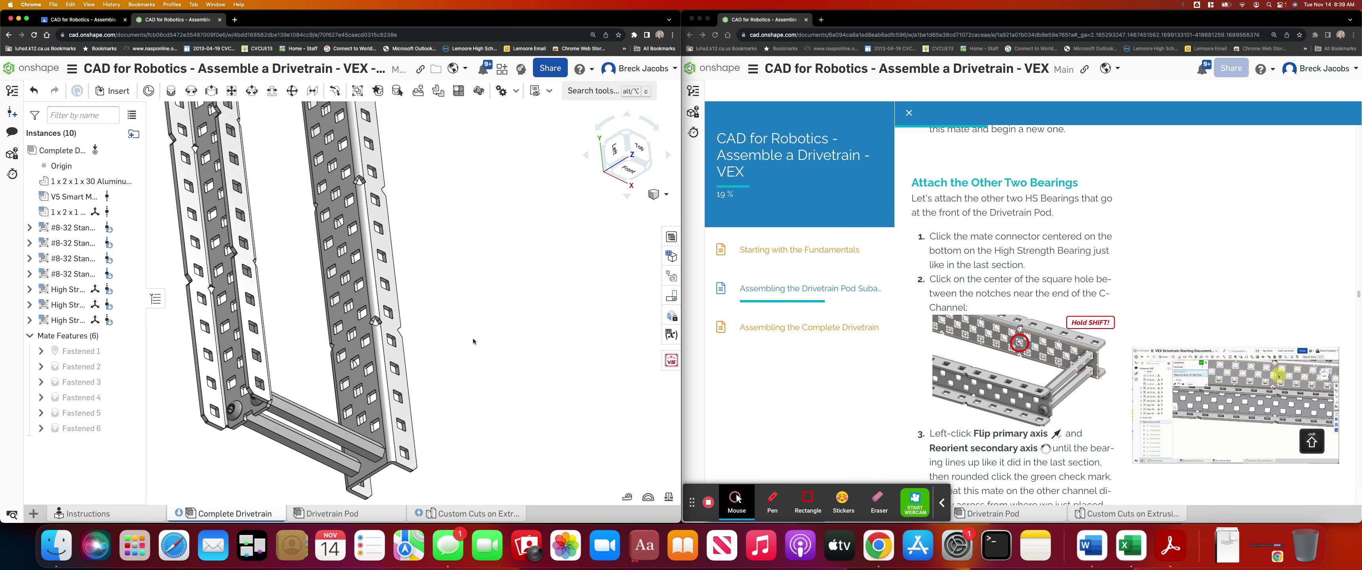
{"action": "left_click_drag", "start_coordinate": [444, 356], "coordinate": [259, 415]}
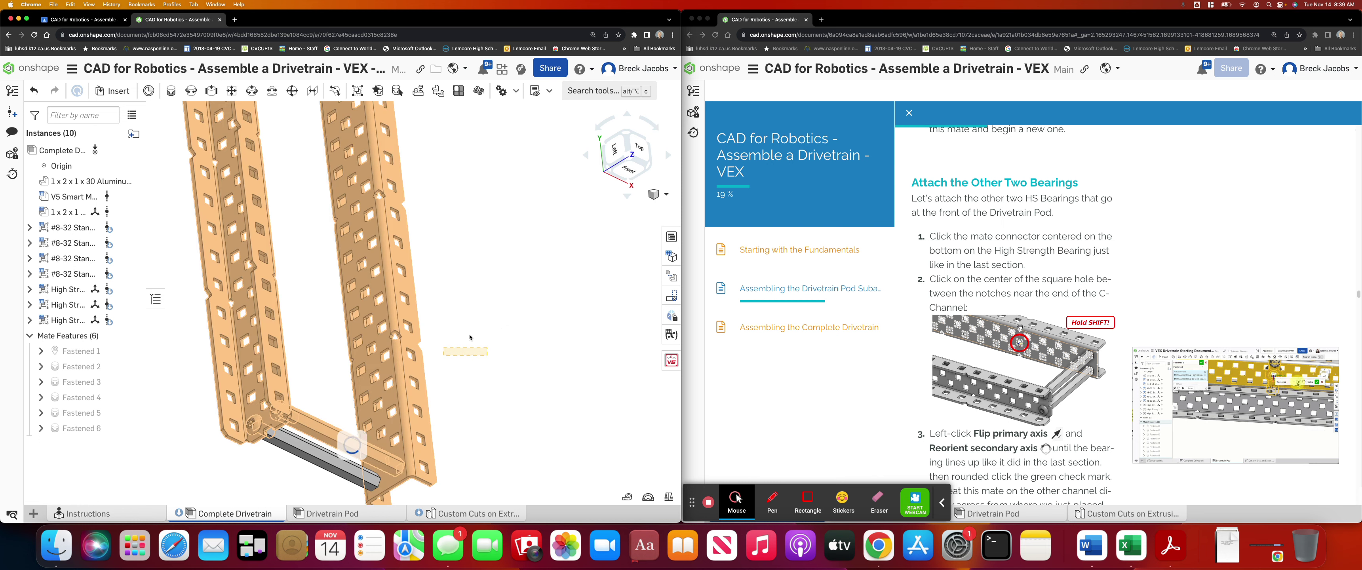
{"action": "left_click", "coordinate": [515, 308]}
{"action": "right_click_drag", "start_coordinate": [517, 307], "coordinate": [482, 326]}
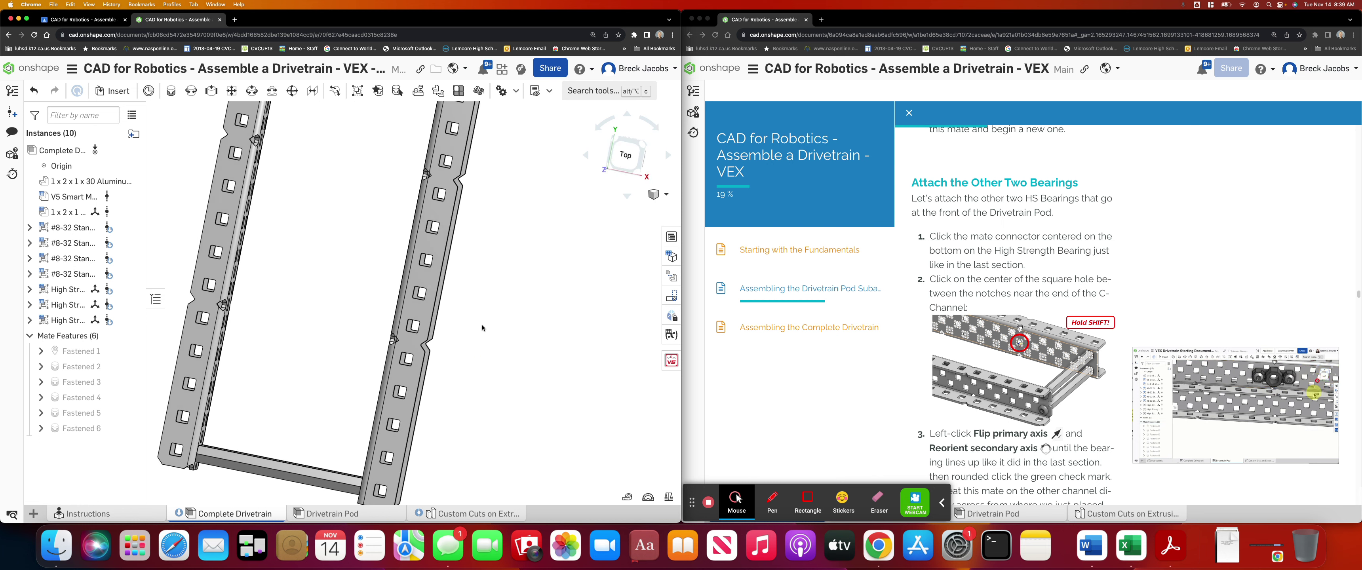
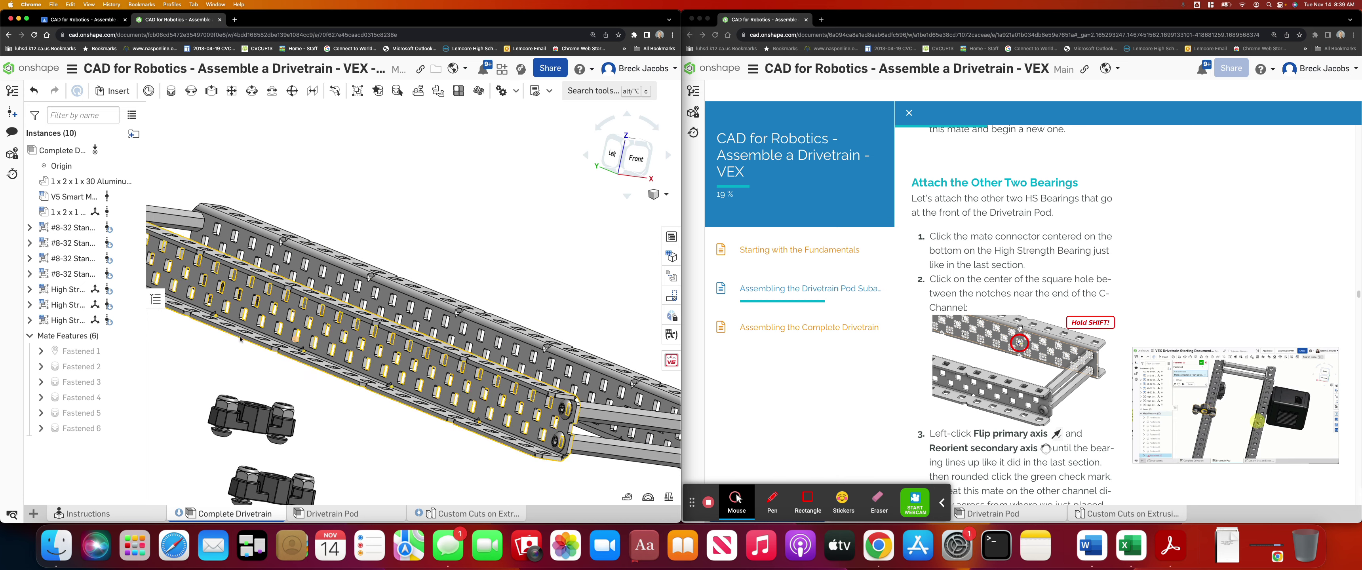
- Look over both joined C-channels from several sides and collapse the instance list to enlarge the model view
{"action": "right_click_drag", "start_coordinate": [152, 367], "coordinate": [183, 408]}
{"action": "scroll", "coordinate": [238, 216], "scroll_direction": "up", "scroll_amount": 1}
{"action": "middle_click_drag", "start_coordinate": [238, 216], "coordinate": [490, 392]}
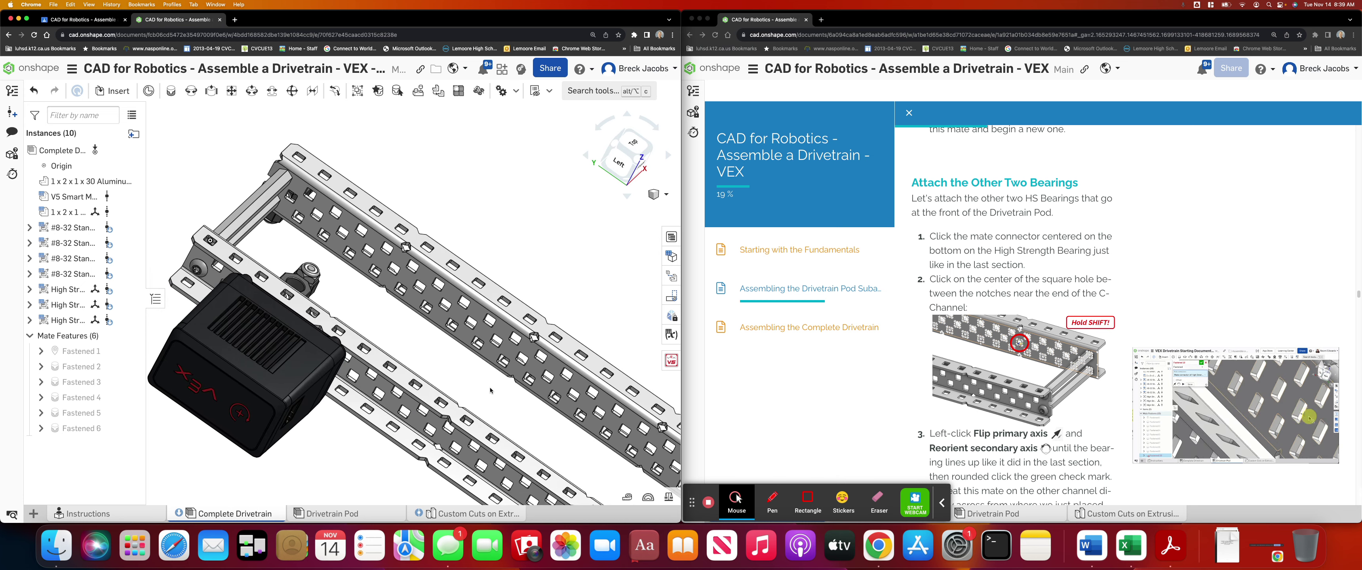
{"action": "scroll", "coordinate": [490, 392], "scroll_direction": "up", "scroll_amount": 5}
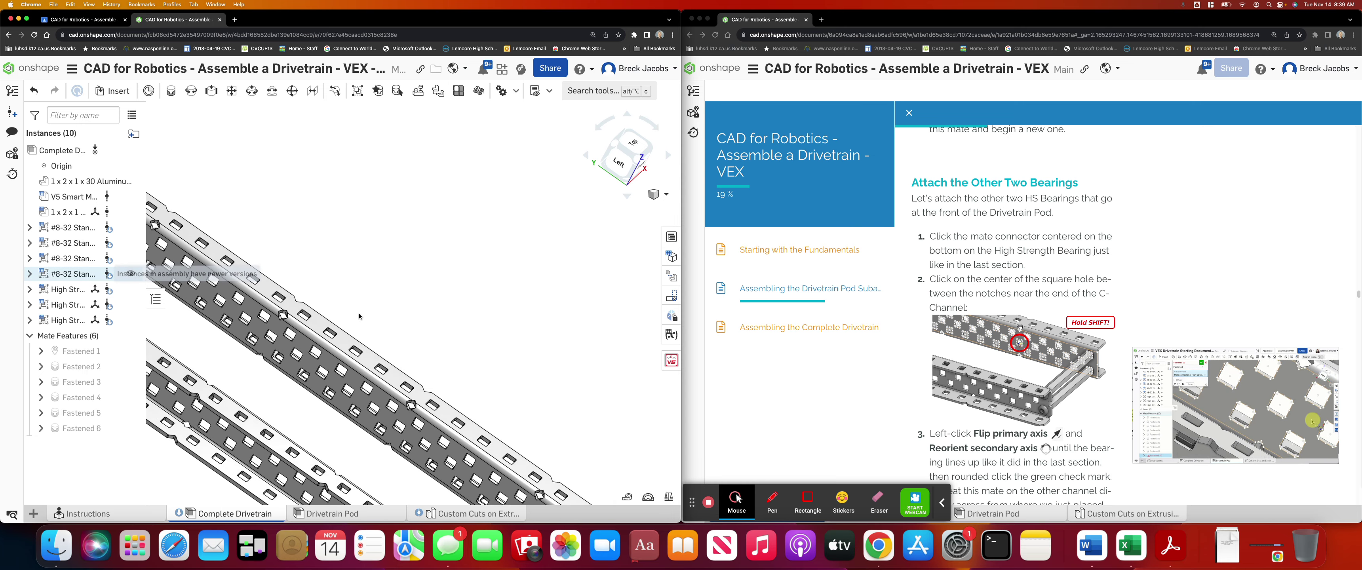
{"action": "scroll", "coordinate": [471, 342], "scroll_direction": "down", "scroll_amount": 5}
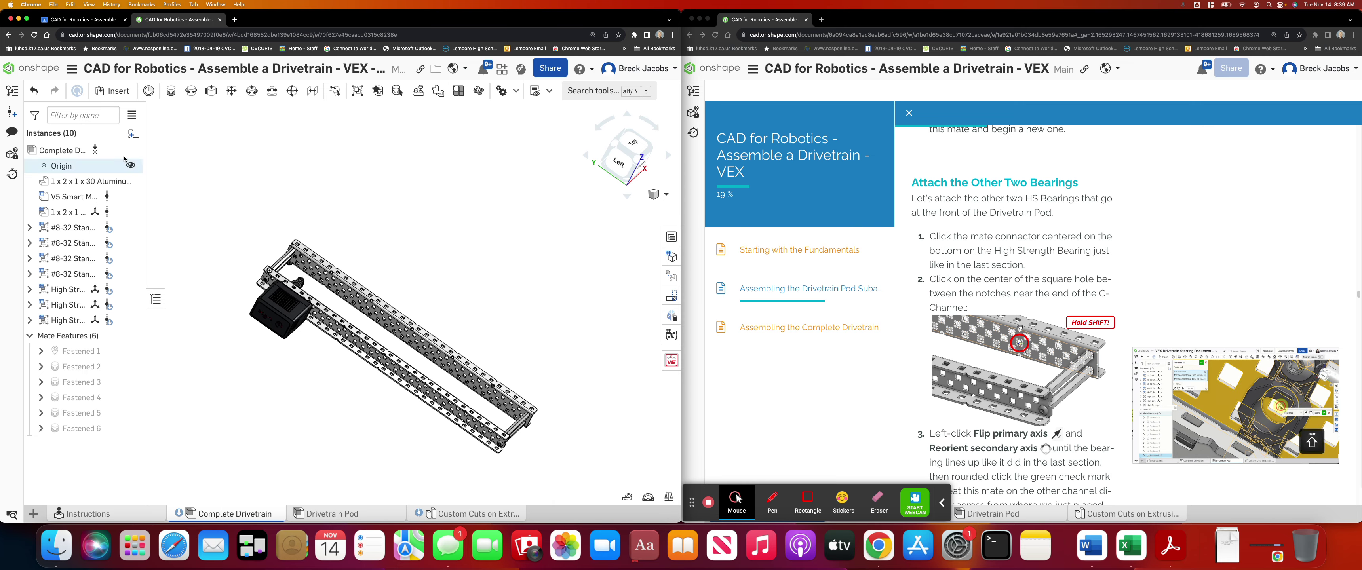
{"action": "left_click", "coordinate": [155, 298]}
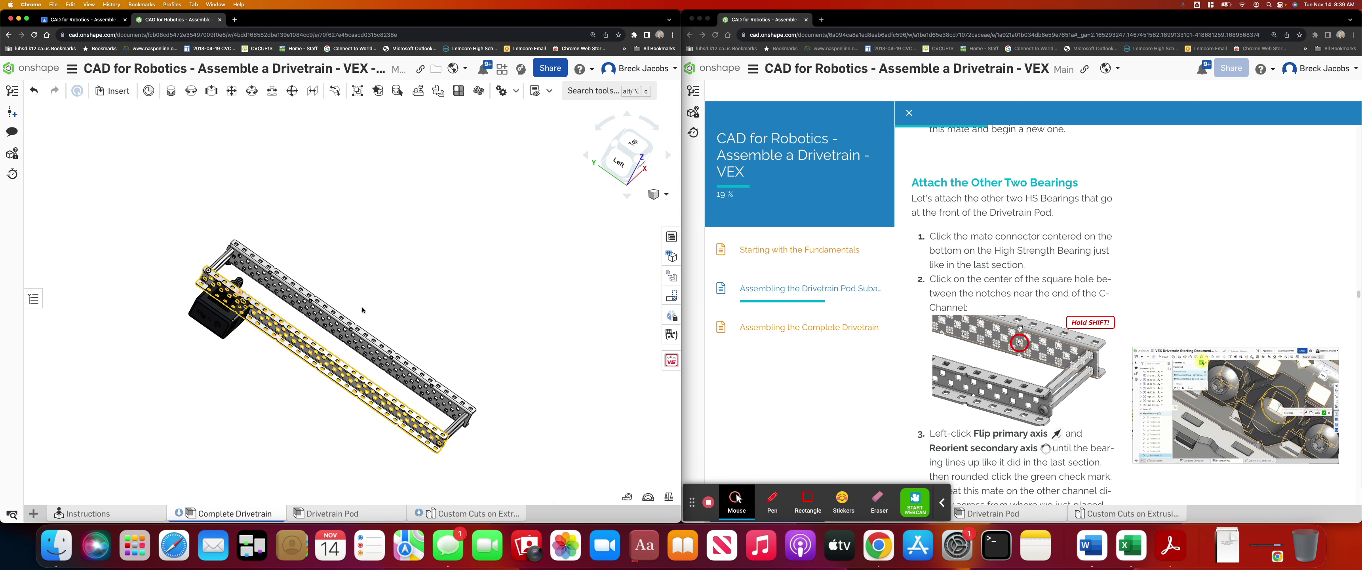
{"action": "scroll", "coordinate": [506, 365], "scroll_direction": "down", "scroll_amount": 3}
{"action": "right_click_drag", "start_coordinate": [507, 366], "coordinate": [487, 325]}
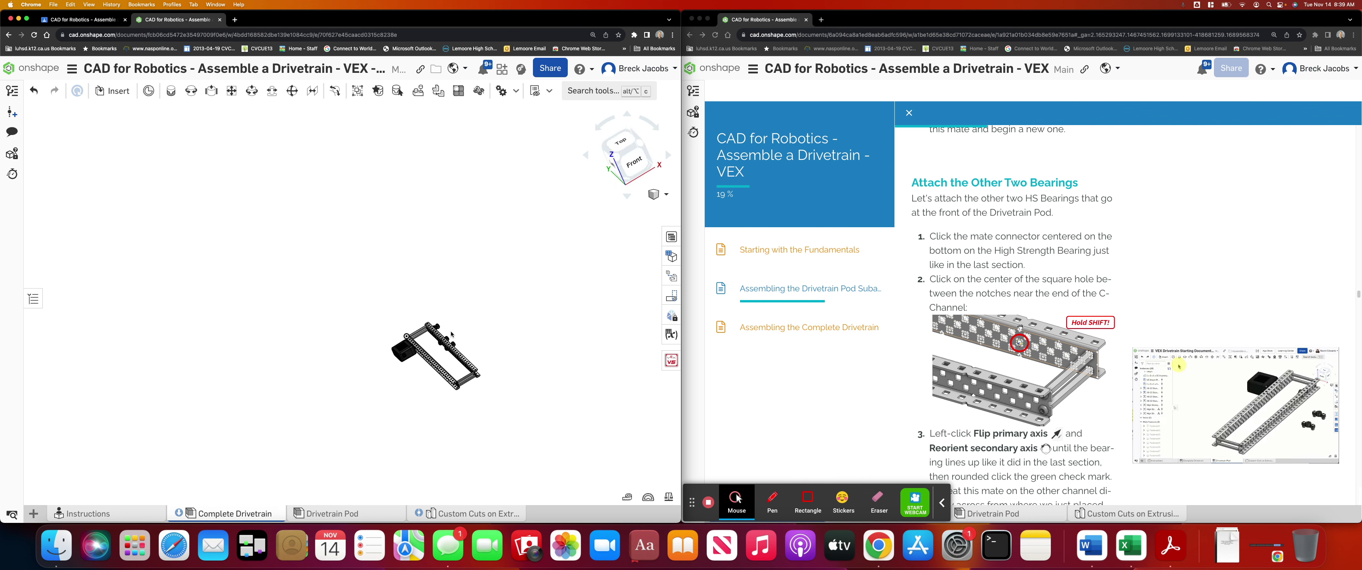
- Examine the loose bearings, their bores and screws, and the nearby C-channel end from below, the side and above
{"action": "scroll", "coordinate": [451, 334], "scroll_direction": "up", "scroll_amount": 5}
{"action": "right_click_drag", "start_coordinate": [443, 363], "coordinate": [317, 353]}
{"action": "scroll", "coordinate": [184, 211], "scroll_direction": "up", "scroll_amount": 1}
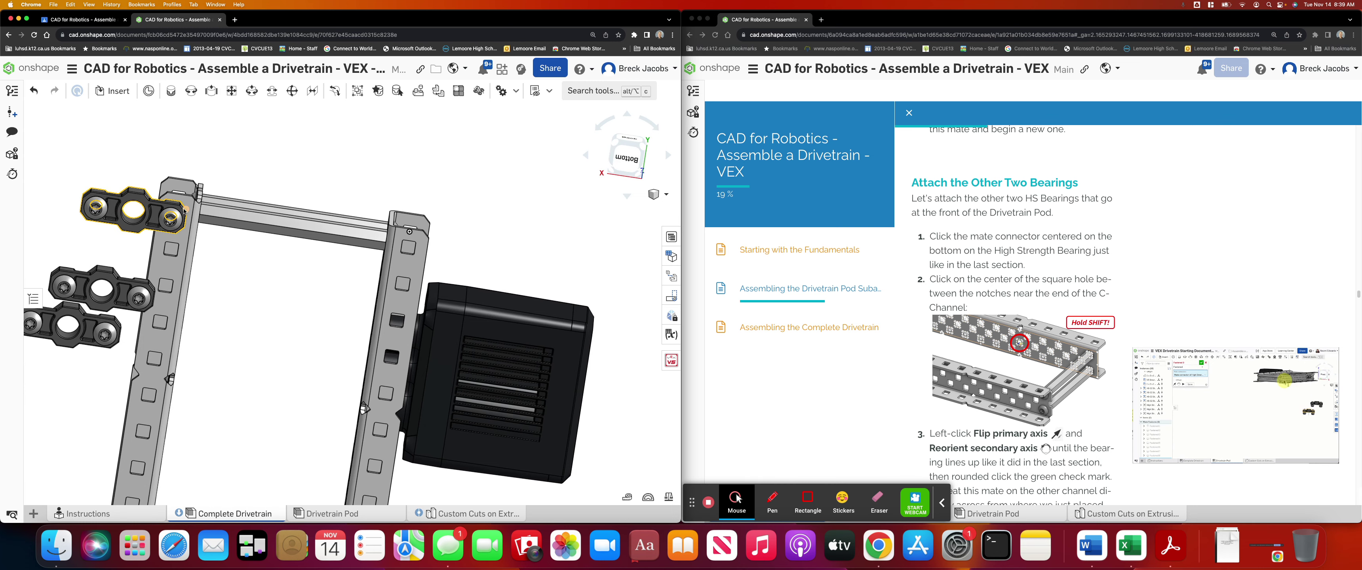
{"action": "scroll", "coordinate": [184, 211], "scroll_direction": "up", "scroll_amount": 2}
{"action": "scroll", "coordinate": [122, 146], "scroll_direction": "up", "scroll_amount": 3}
{"action": "right_click_drag", "start_coordinate": [122, 146], "coordinate": [188, 410]}
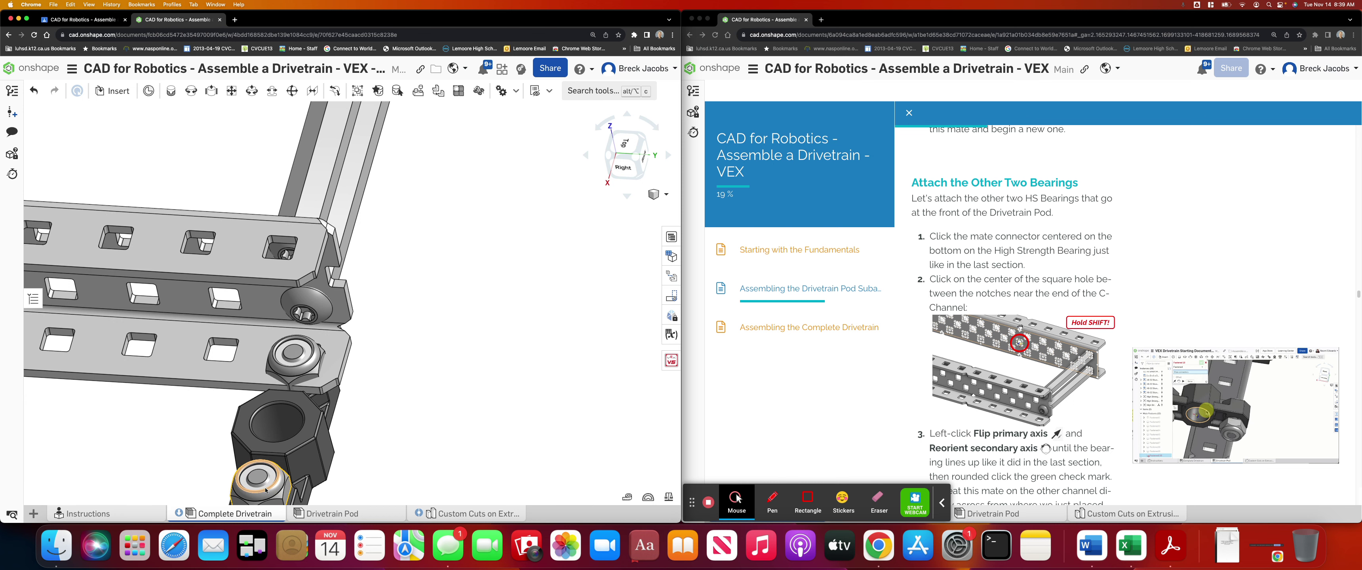
{"action": "right_click_drag", "start_coordinate": [369, 427], "coordinate": [194, 355]}
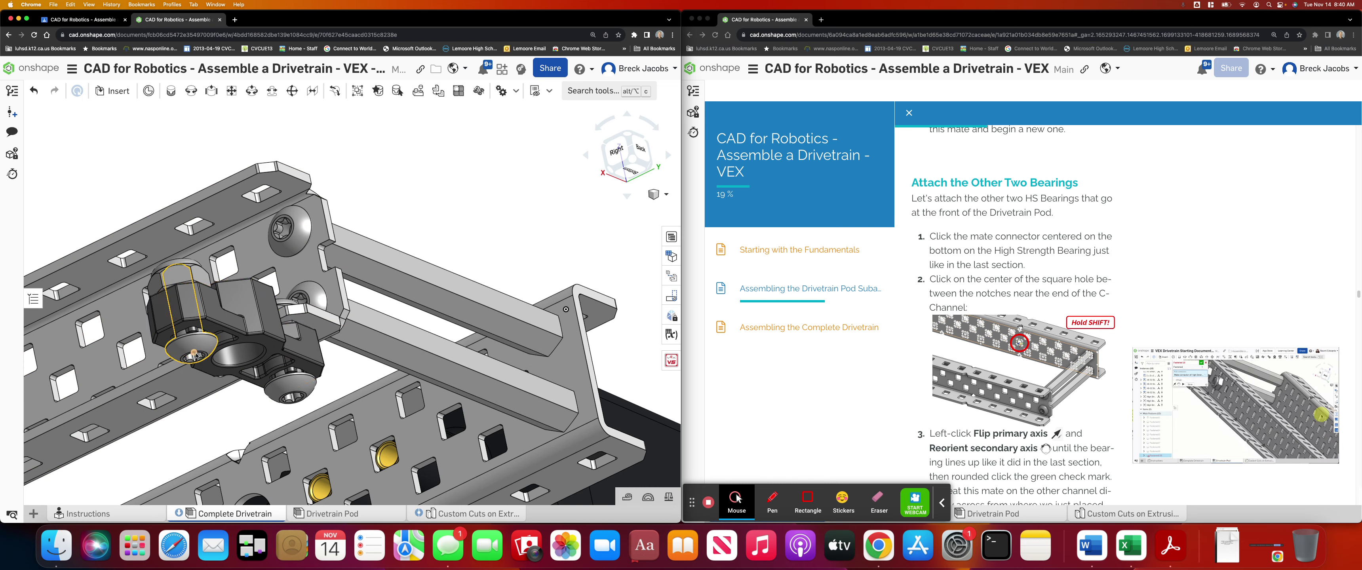
{"action": "right_click_drag", "start_coordinate": [207, 445], "coordinate": [233, 460]}
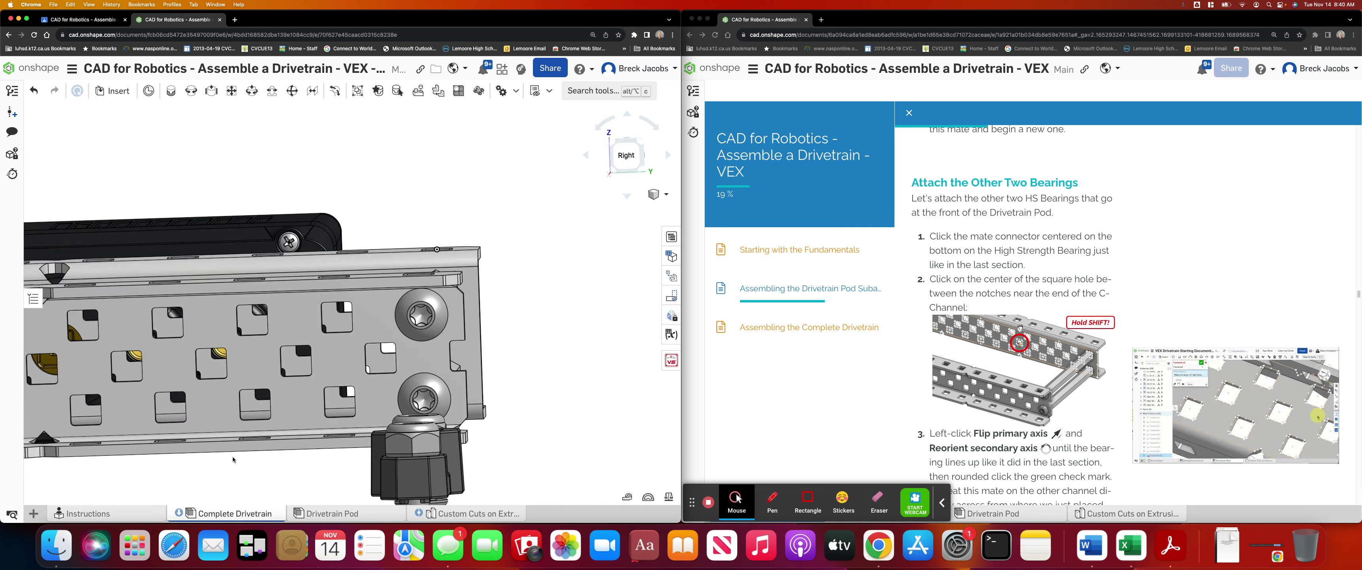
{"action": "mouse_move", "coordinate": [501, 427]}
{"action": "right_mouse_down"}
{"action": "mouse_move", "coordinate": [509, 446]}
{"action": "mouse_move", "coordinate": [510, 434]}
{"action": "right_mouse_up"}
{"action": "right_click", "coordinate": [509, 434]}
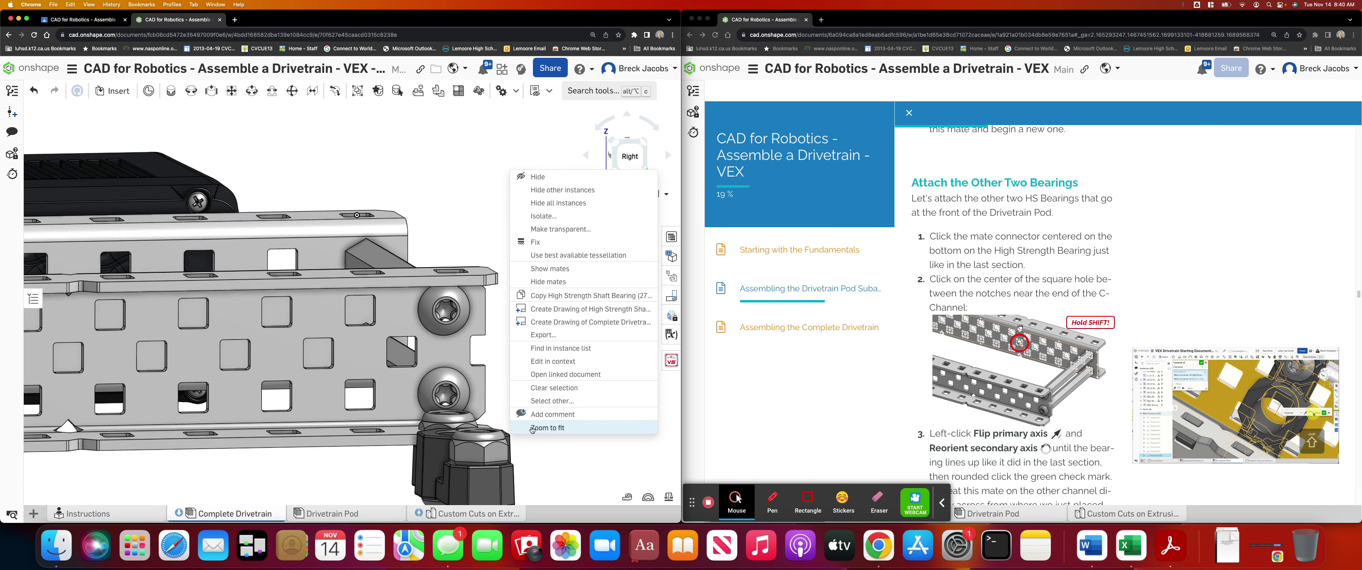
{"action": "left_click", "coordinate": [560, 479]}
{"action": "scroll", "coordinate": [560, 474], "scroll_direction": "down", "scroll_amount": 5}
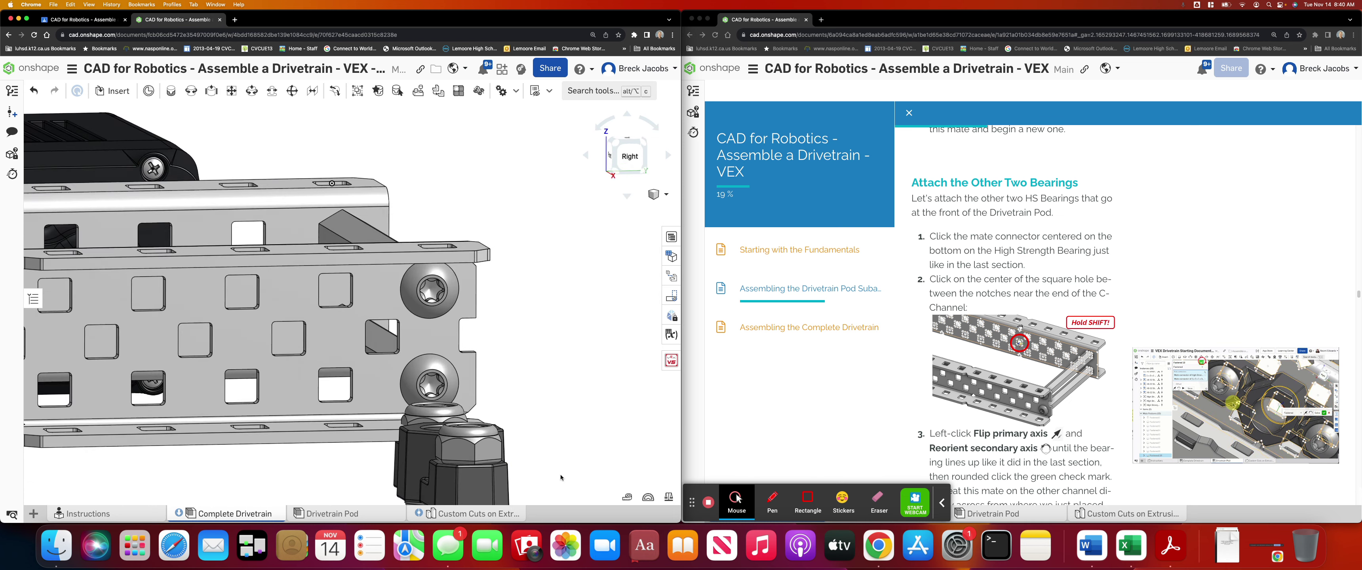
{"action": "right_click_drag", "start_coordinate": [561, 471], "coordinate": [547, 430]}
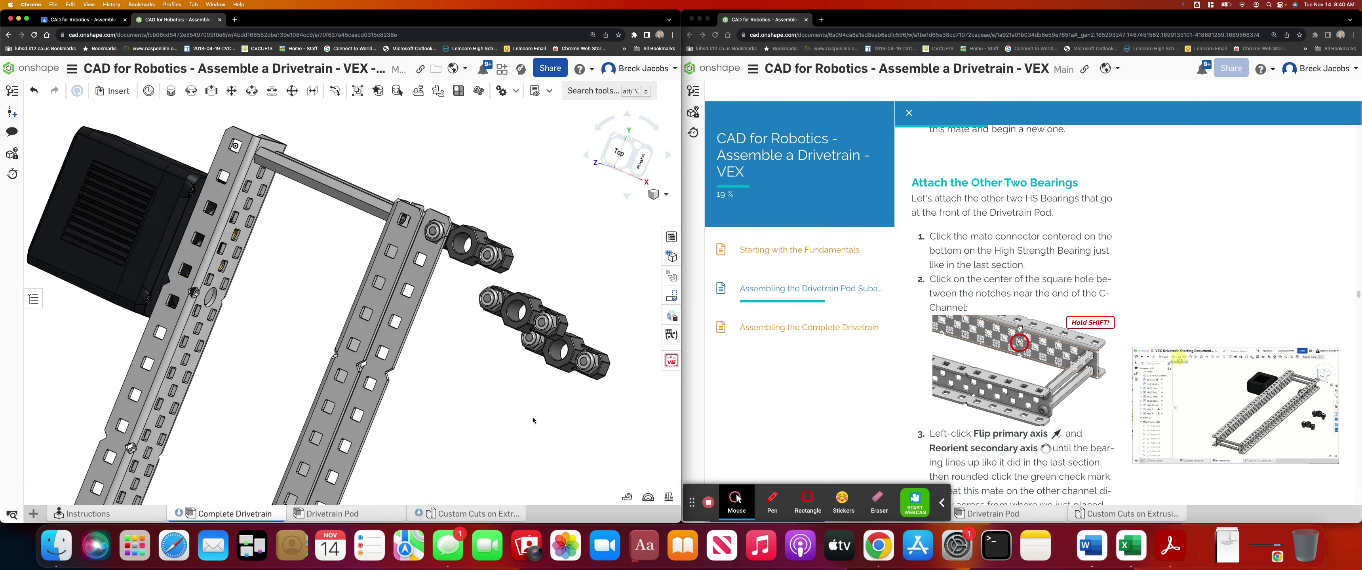
{"action": "scroll", "coordinate": [530, 302], "scroll_direction": "up", "scroll_amount": 3}
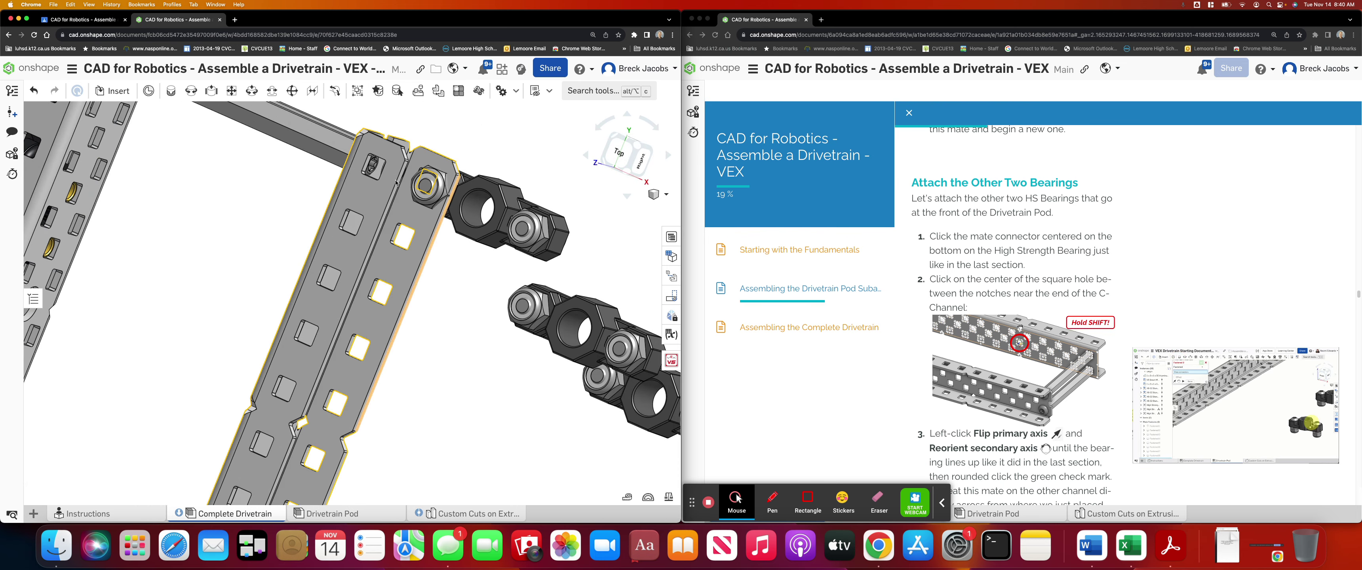
- Start a Fastened mate and choose the bore-centre mate connector on the loose bearing nearest the C-channel end
{"action": "left_click", "coordinate": [171, 92]}
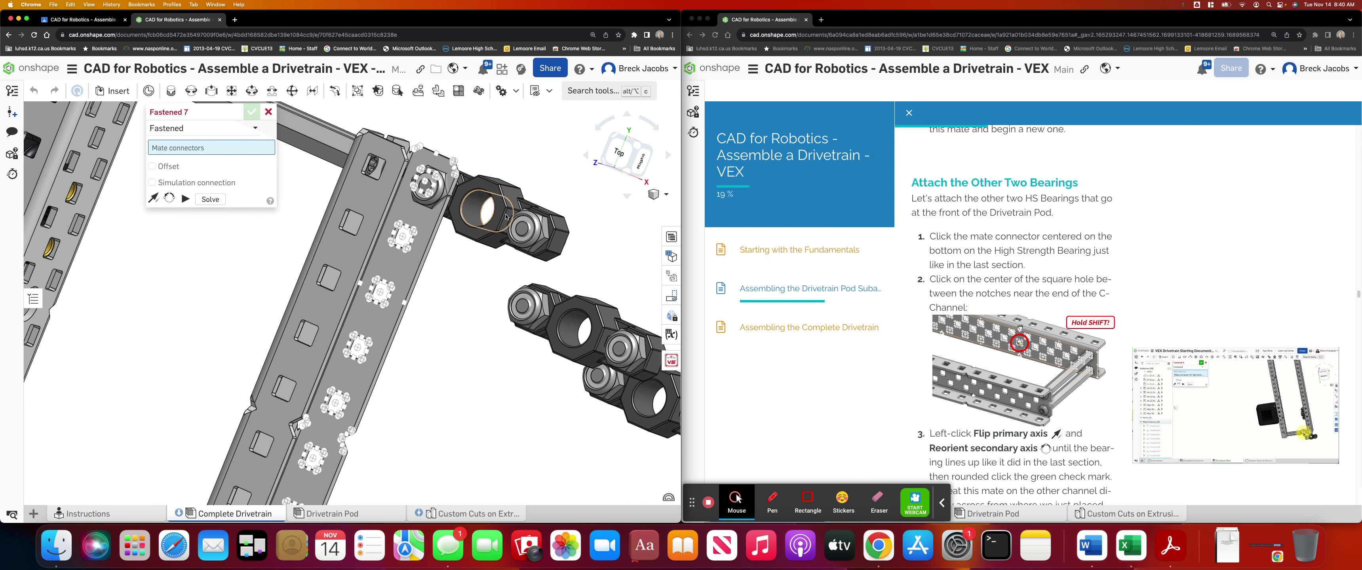
{"action": "scroll", "coordinate": [489, 263], "scroll_direction": "up", "scroll_amount": 3}
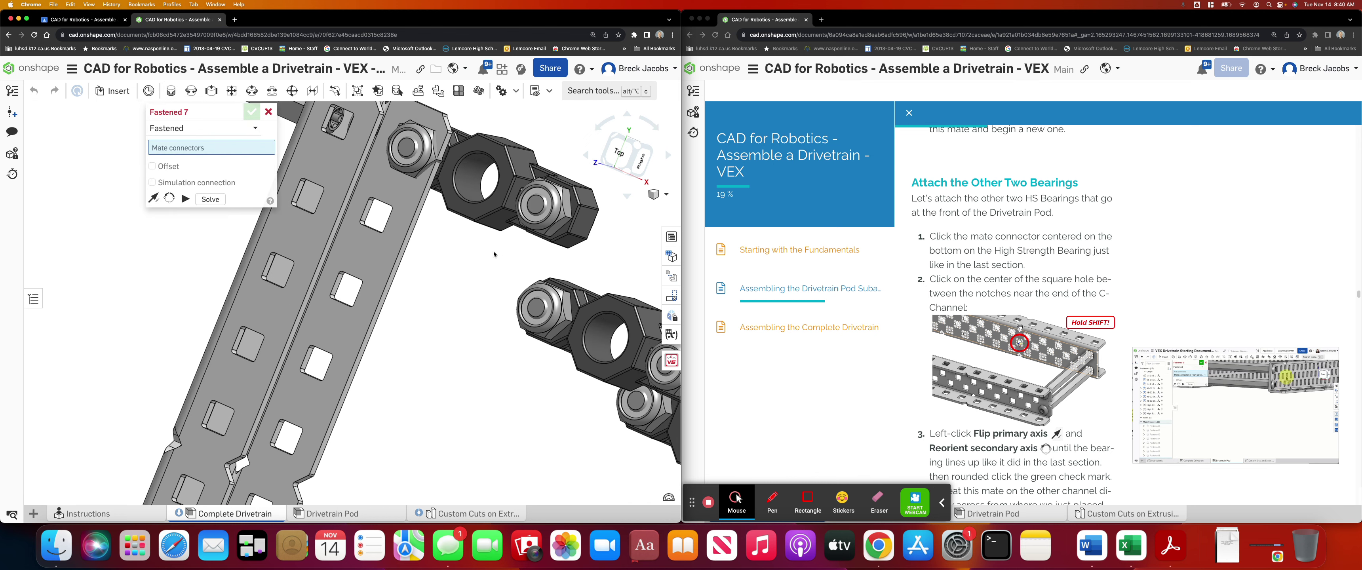
{"action": "scroll", "coordinate": [495, 215], "scroll_direction": "up", "scroll_amount": 4}
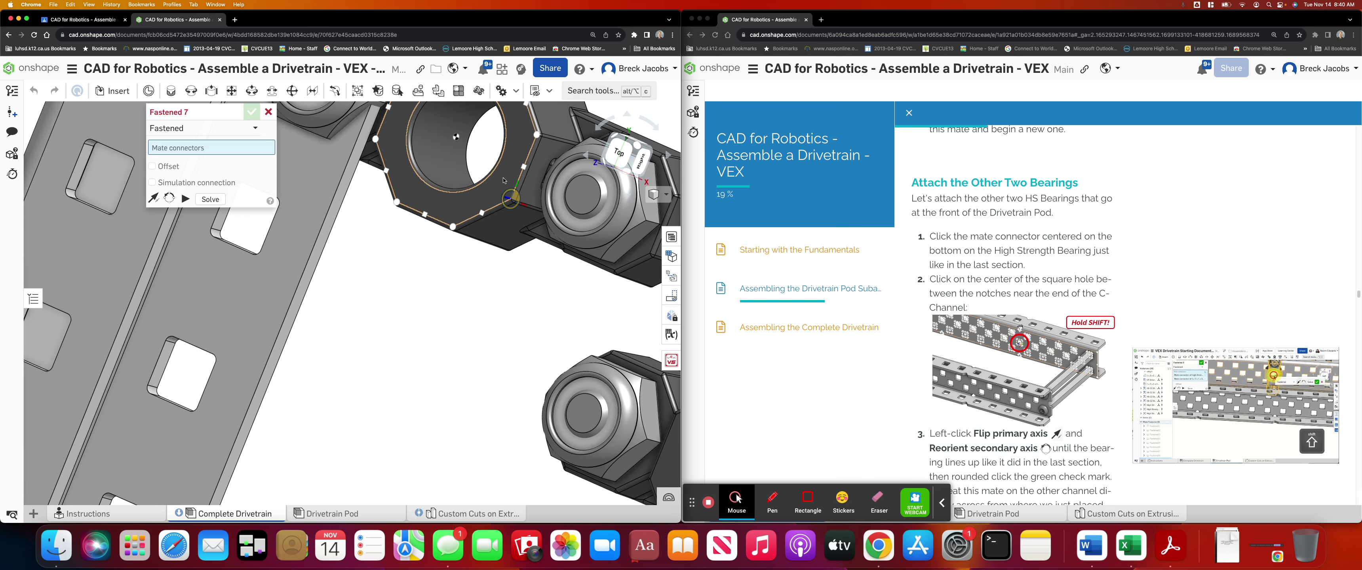
{"action": "left_click", "coordinate": [460, 132]}
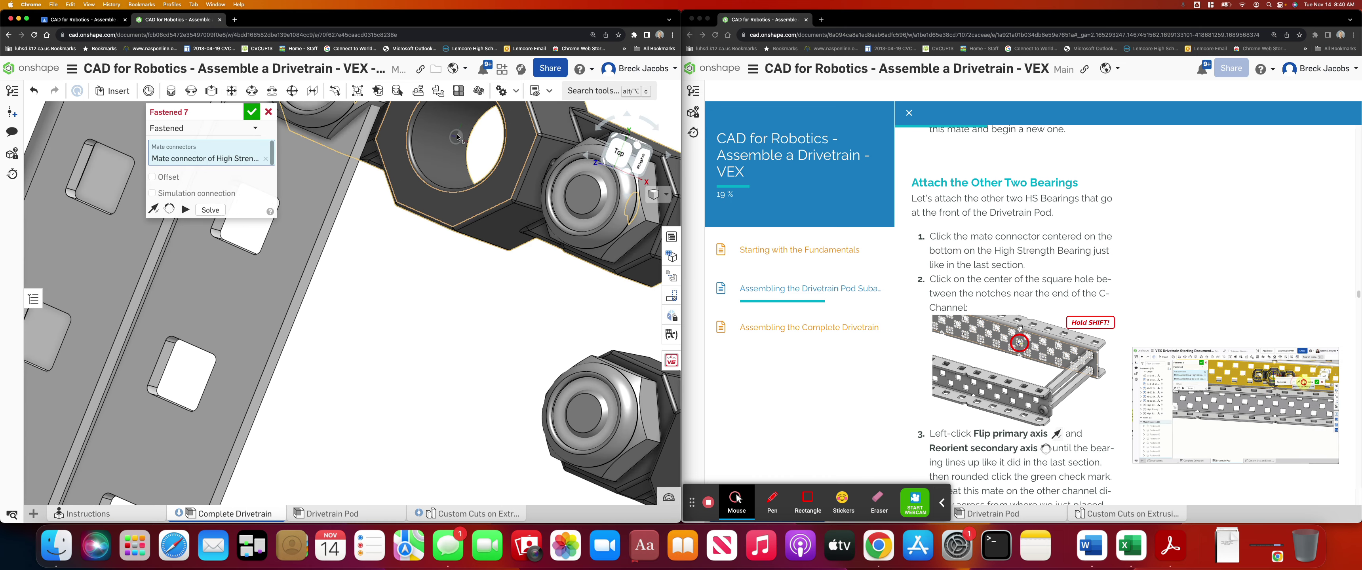
- Try mating the bearing to a square hole between the C-channel's notches, reorienting its secondary axis to run along the channel
{"action": "scroll", "coordinate": [396, 228], "scroll_direction": "down", "scroll_amount": 5}
{"action": "right_click_drag", "start_coordinate": [187, 312], "coordinate": [256, 313]}
{"action": "scroll", "coordinate": [342, 366], "scroll_direction": "up", "scroll_amount": 5}
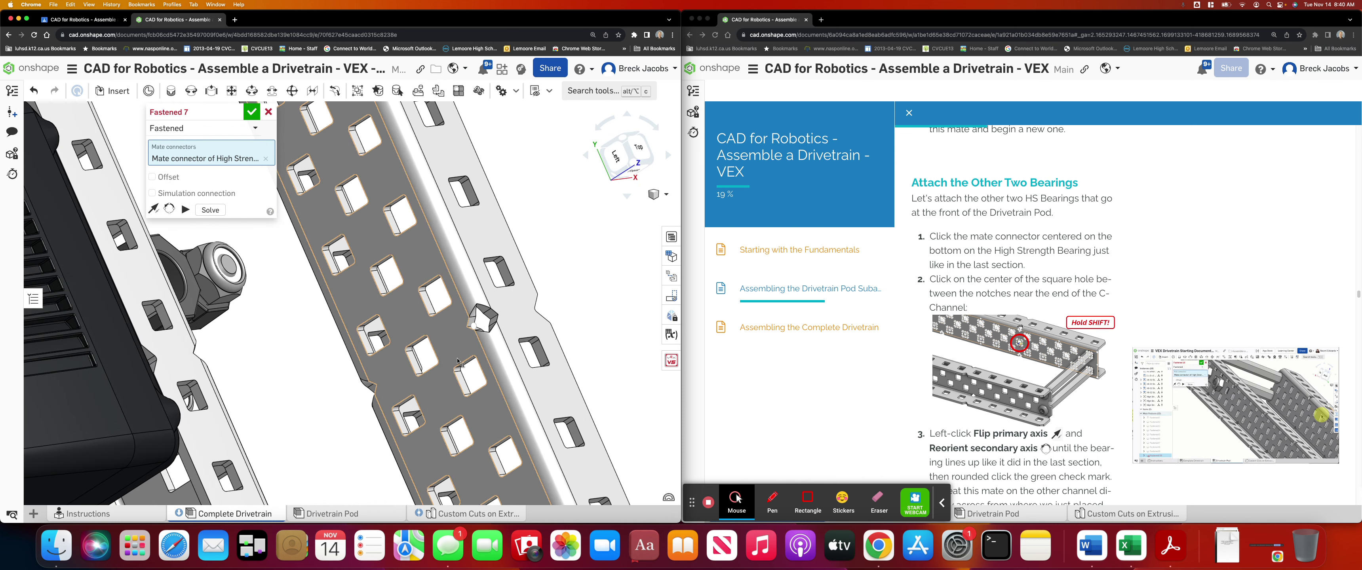
{"action": "mouse_move", "coordinate": [452, 360]}
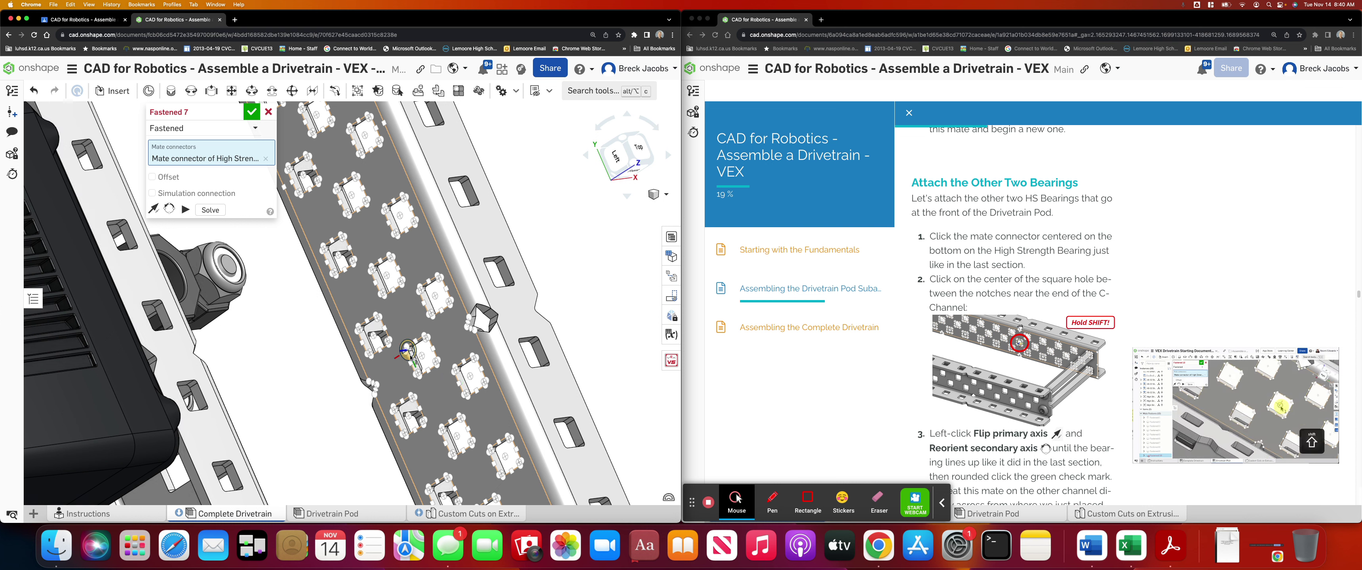
{"action": "left_click", "coordinate": [418, 357]}
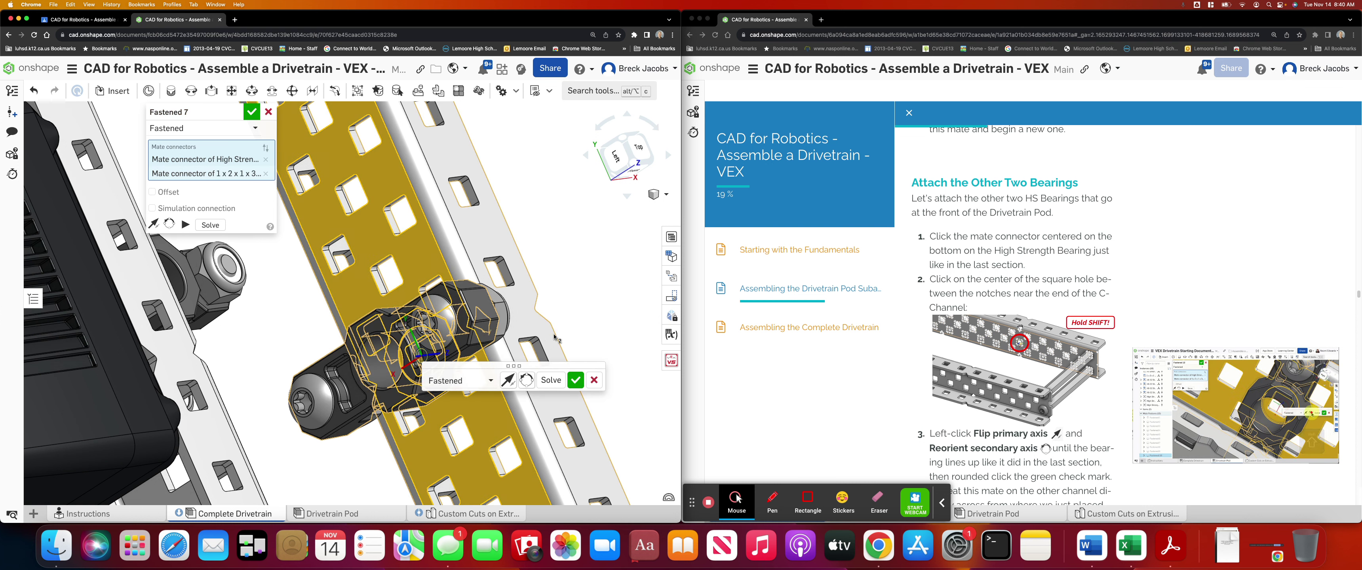
{"action": "left_click", "coordinate": [525, 380]}
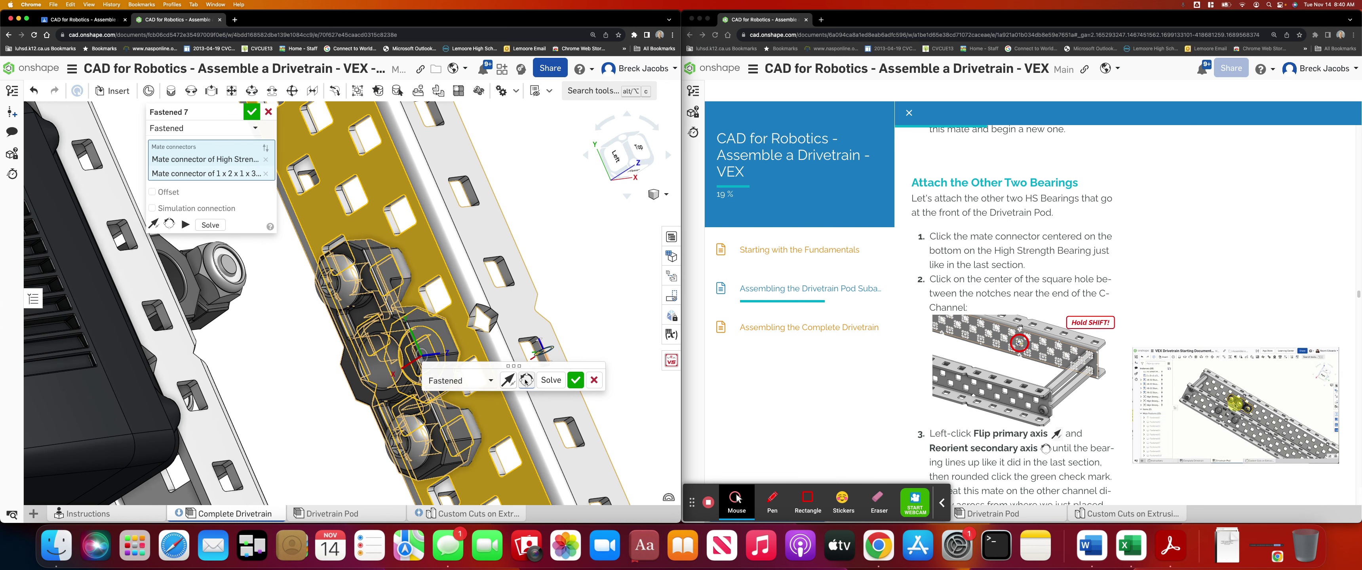
{"action": "left_click", "coordinate": [576, 381]}
- Review the earlier bearing instructions for the required square hole and bearing orientation, and enlarge the demonstration video
{"action": "right_click_drag", "start_coordinate": [588, 359], "coordinate": [560, 351]}
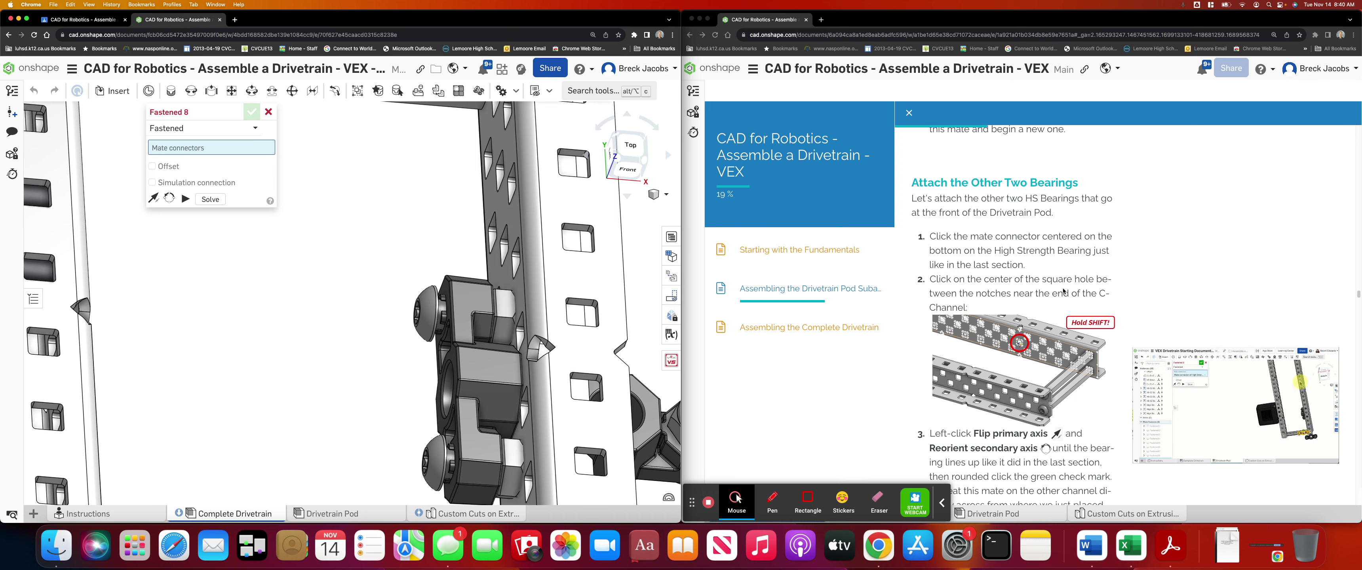
{"action": "scroll", "coordinate": [1057, 305], "scroll_direction": "up", "scroll_amount": 5}
{"action": "scroll", "coordinate": [1056, 305], "scroll_direction": "up", "scroll_amount": 3}
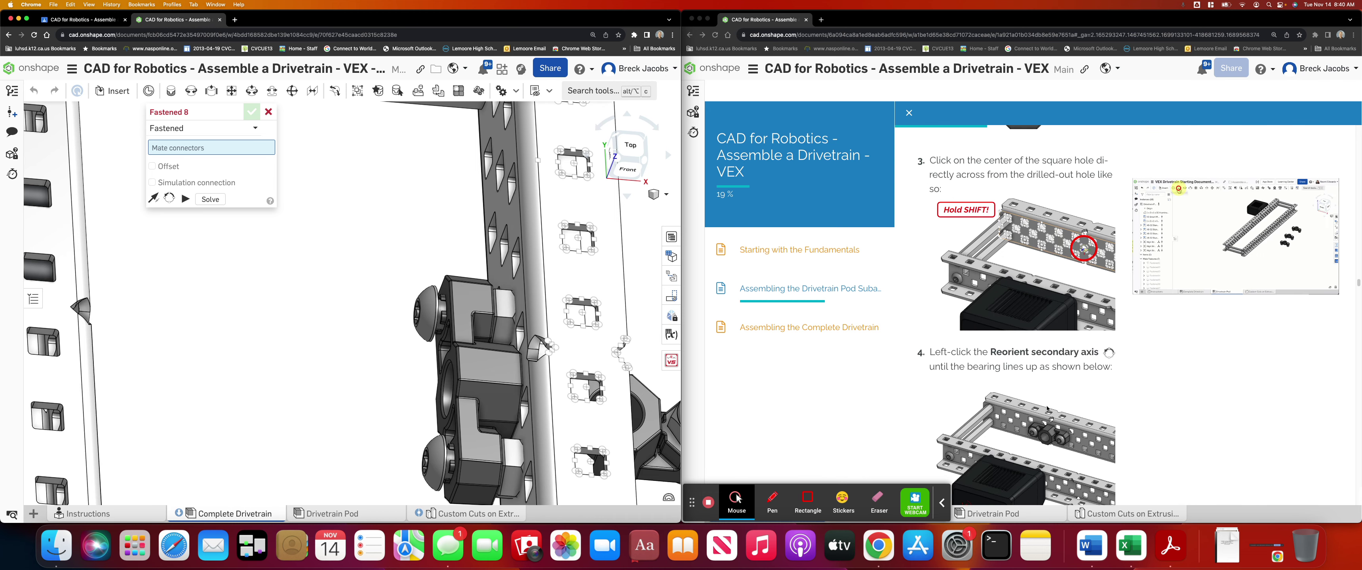
{"action": "right_click", "coordinate": [1052, 445]}
{"action": "left_click", "coordinate": [1161, 402]}
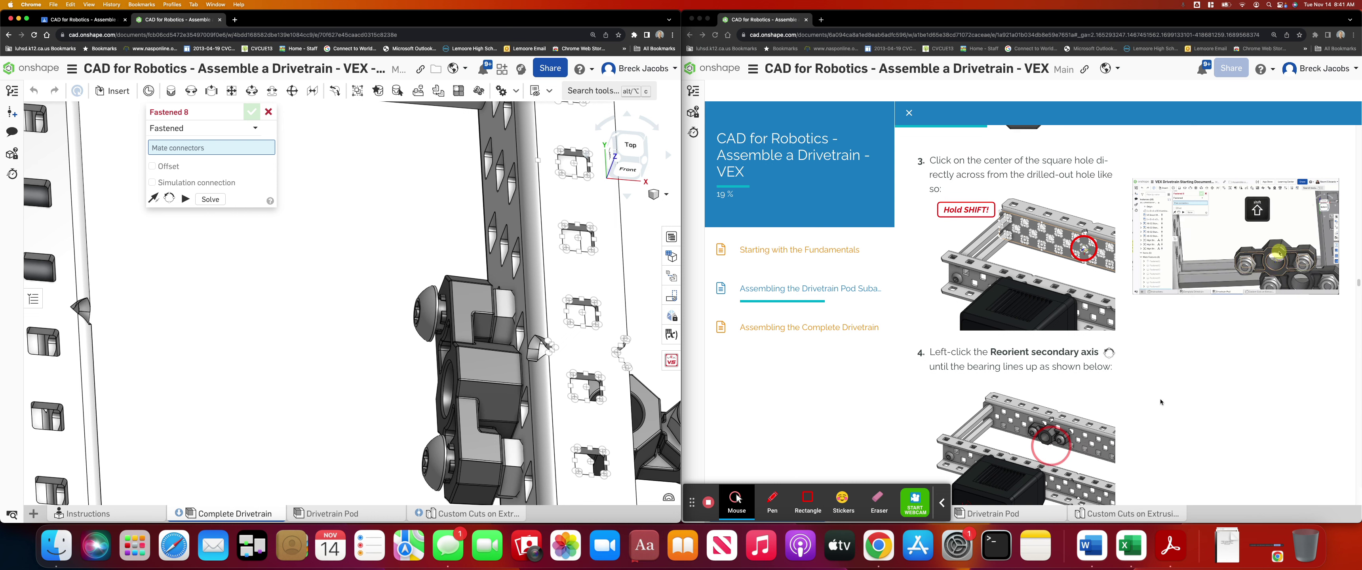
{"action": "right_click", "coordinate": [1150, 400]}
{"action": "left_click", "coordinate": [1130, 418]}
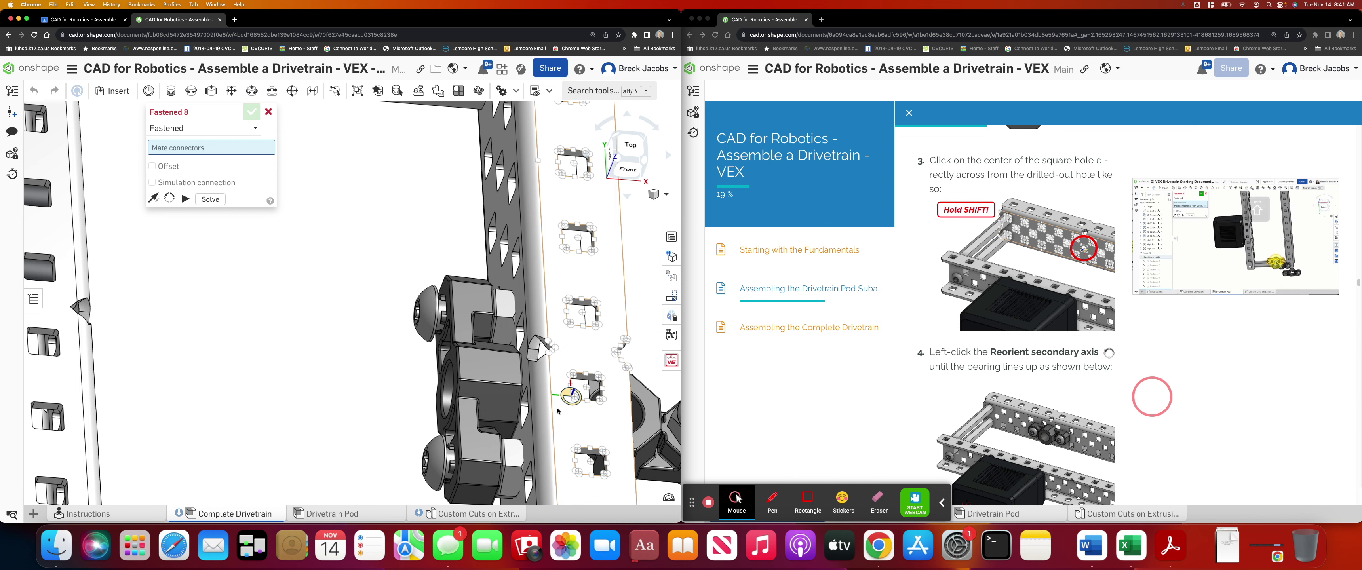
{"action": "left_click", "coordinate": [702, 387]}
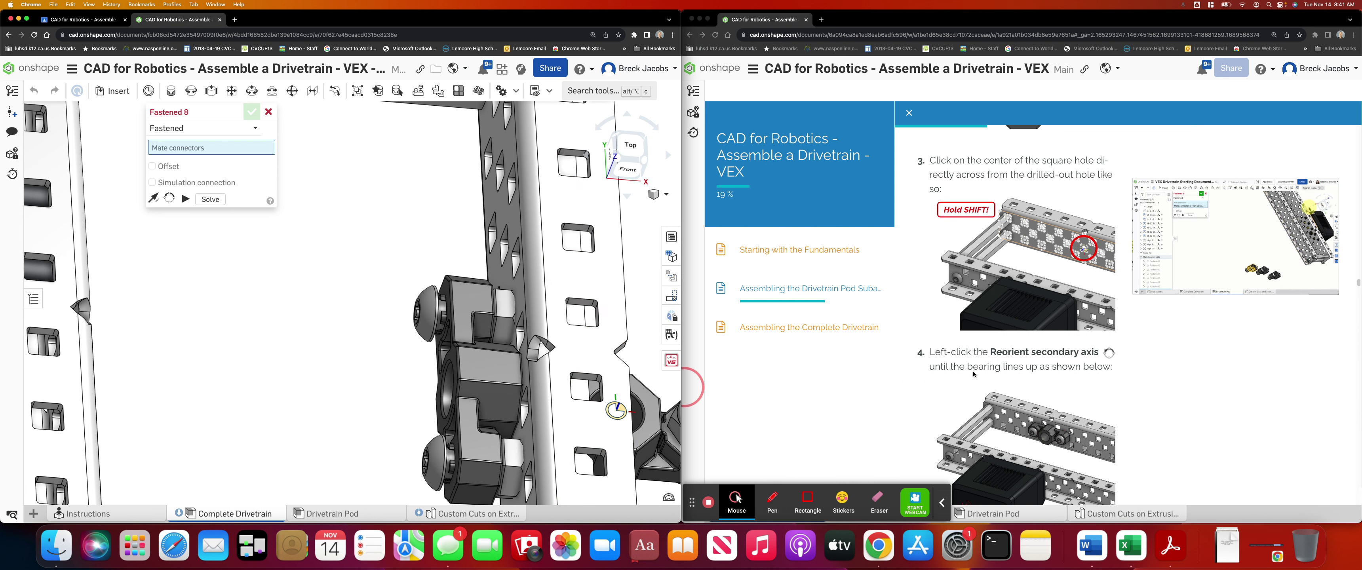
{"action": "scroll", "coordinate": [1033, 363], "scroll_direction": "up", "scroll_amount": 1}
{"action": "left_click", "coordinate": [1230, 265]}
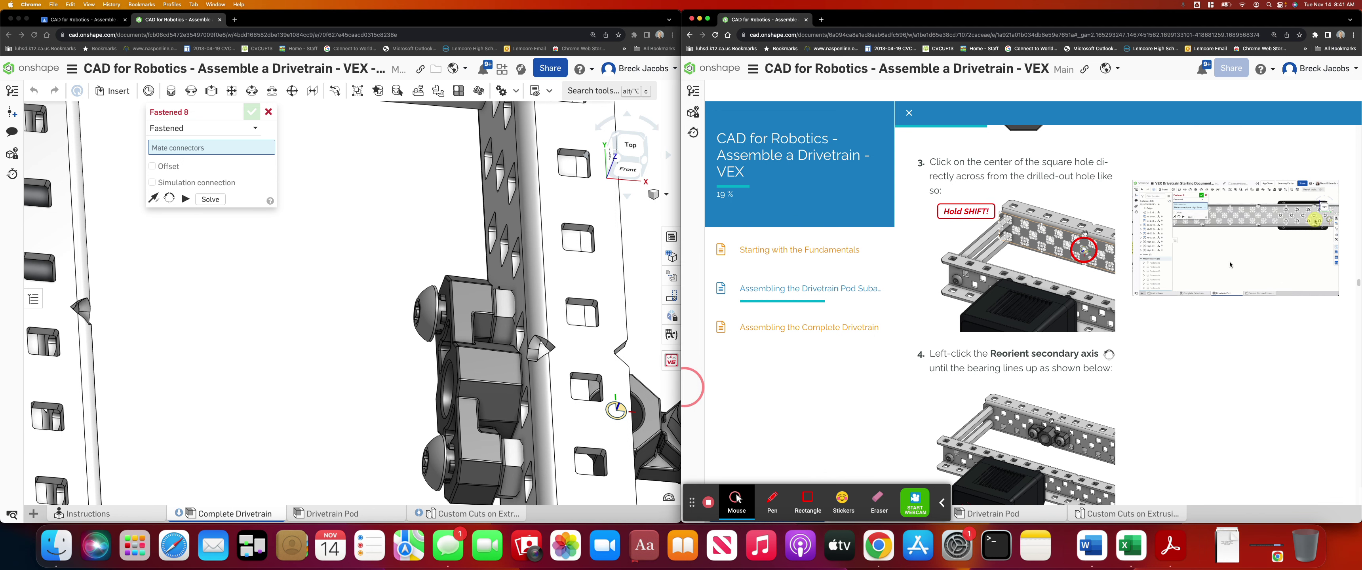
{"action": "left_click", "coordinate": [1256, 239]}
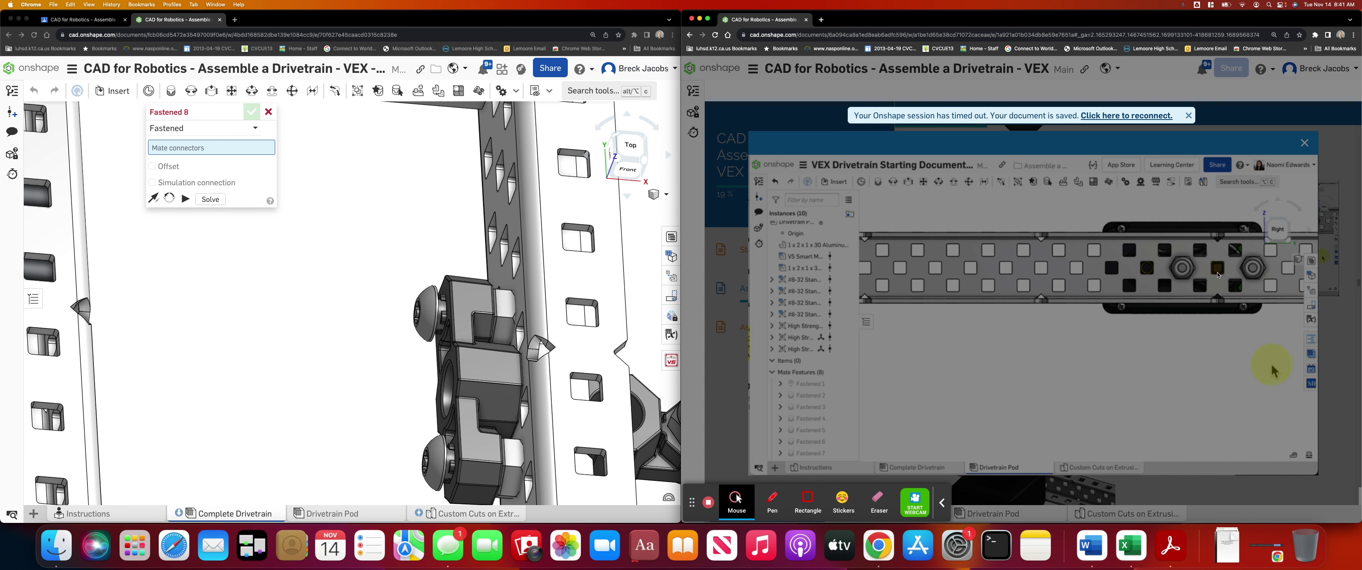
- Reconnect the timed-out session of the instructions document
{"action": "left_click", "coordinate": [1148, 116]}
{"action": "left_click", "coordinate": [1148, 119]}
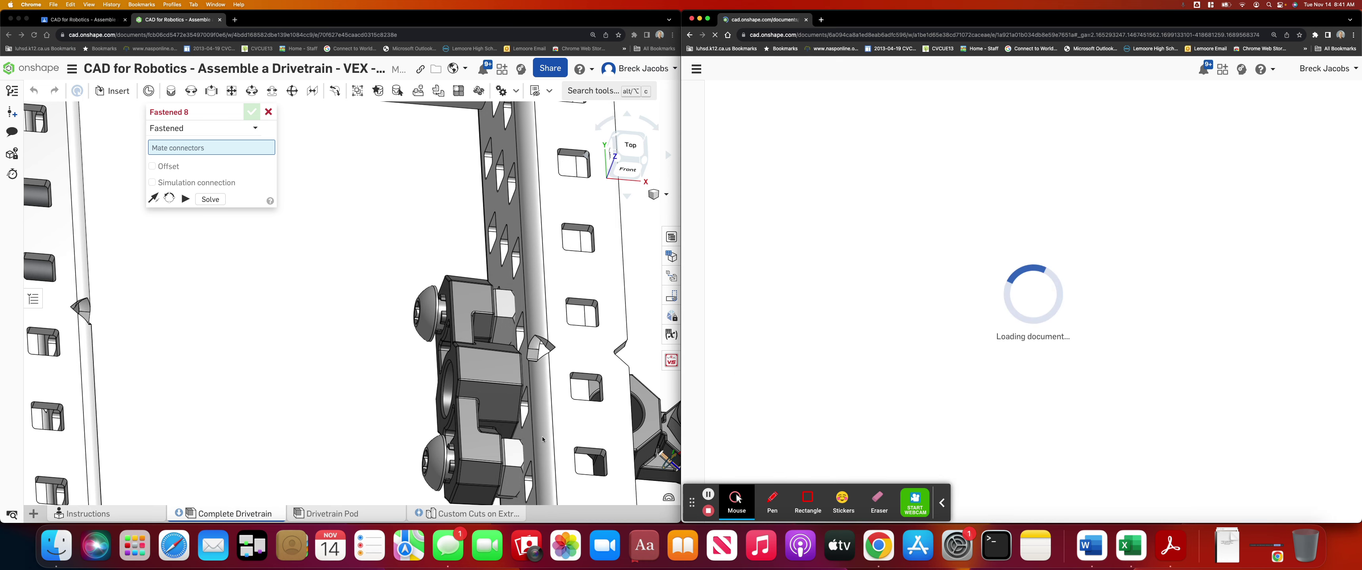
- Discard the empty Fastened mate and undo the mate that attached the bearing to the C-channel
{"action": "right_click_drag", "start_coordinate": [551, 439], "coordinate": [536, 421]}
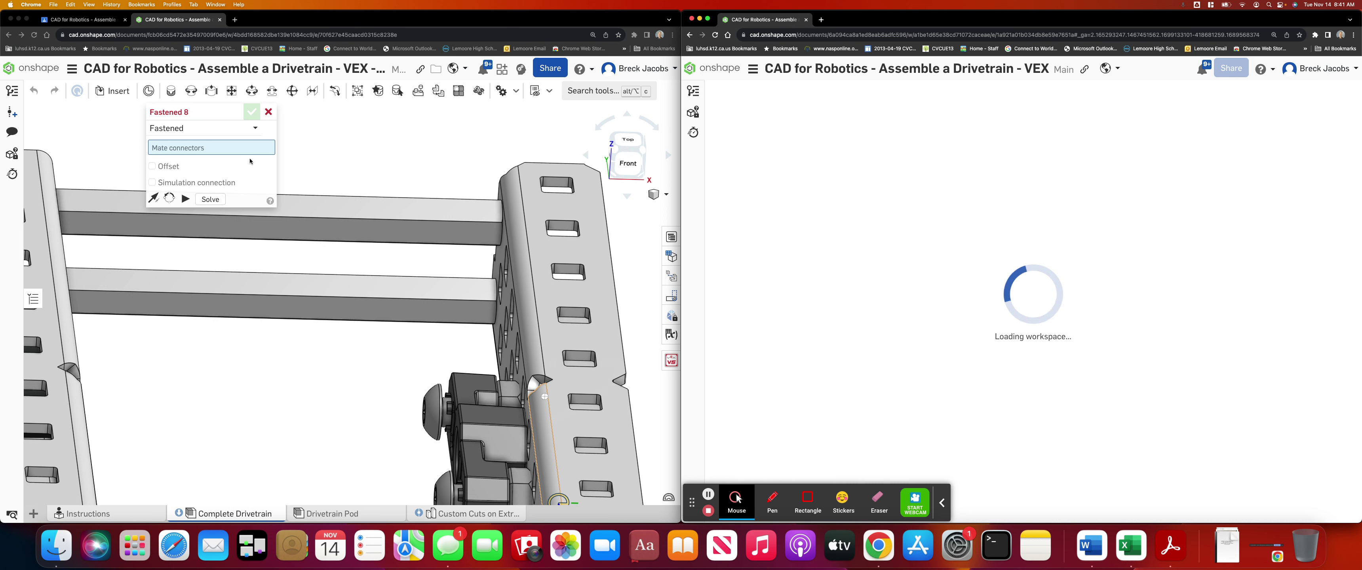
{"action": "left_click", "coordinate": [269, 113]}
{"action": "left_click", "coordinate": [268, 113]}
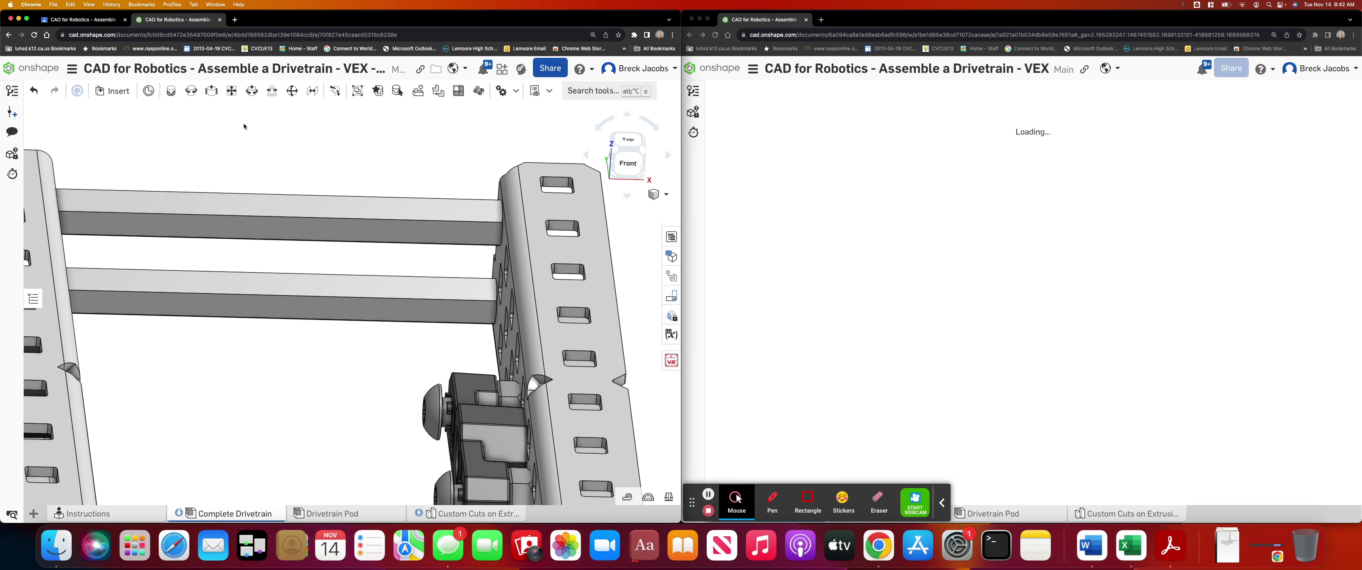
{"action": "left_click", "coordinate": [32, 92]}
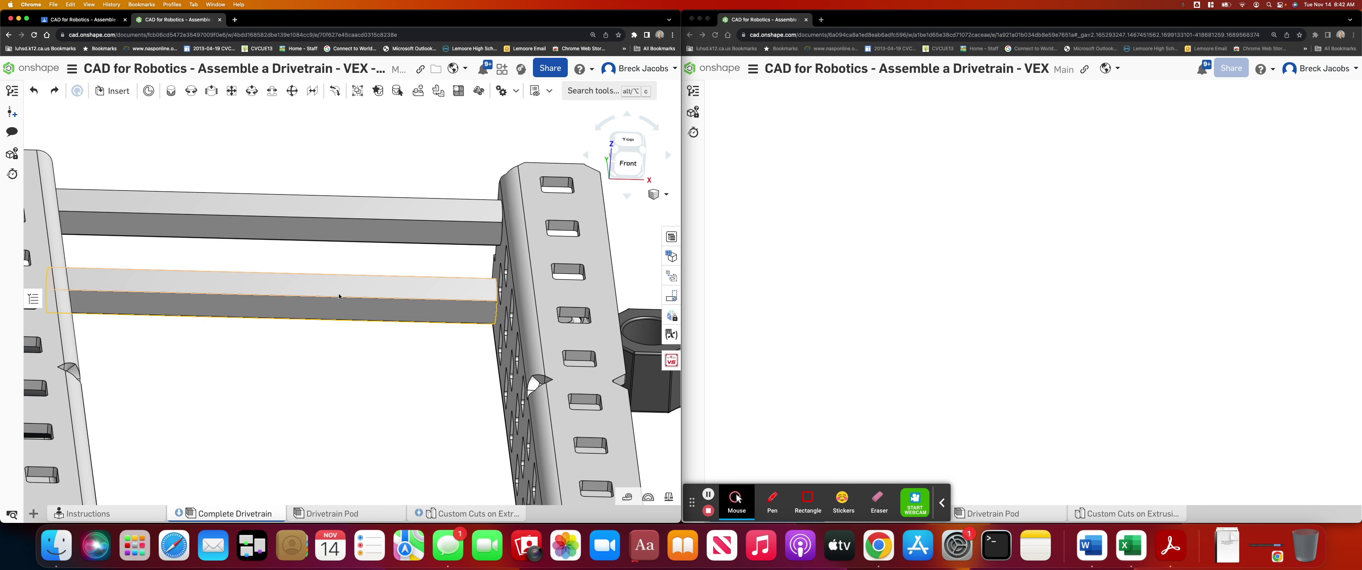
- Start a Fastened mate and select the mate connector centred on the bottom face of a High Strength Shaft Bearing
{"action": "scroll", "coordinate": [400, 389], "scroll_direction": "down", "scroll_amount": 5}
{"action": "scroll", "coordinate": [401, 389], "scroll_direction": "down", "scroll_amount": 2}
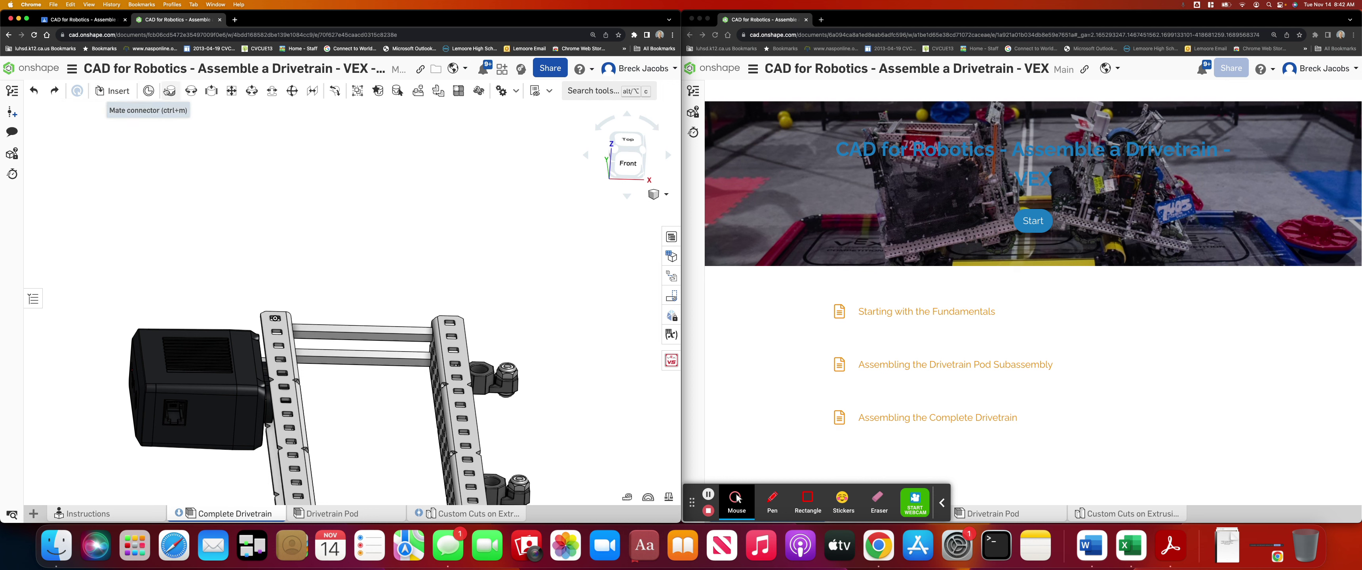
{"action": "key", "text": "m"}
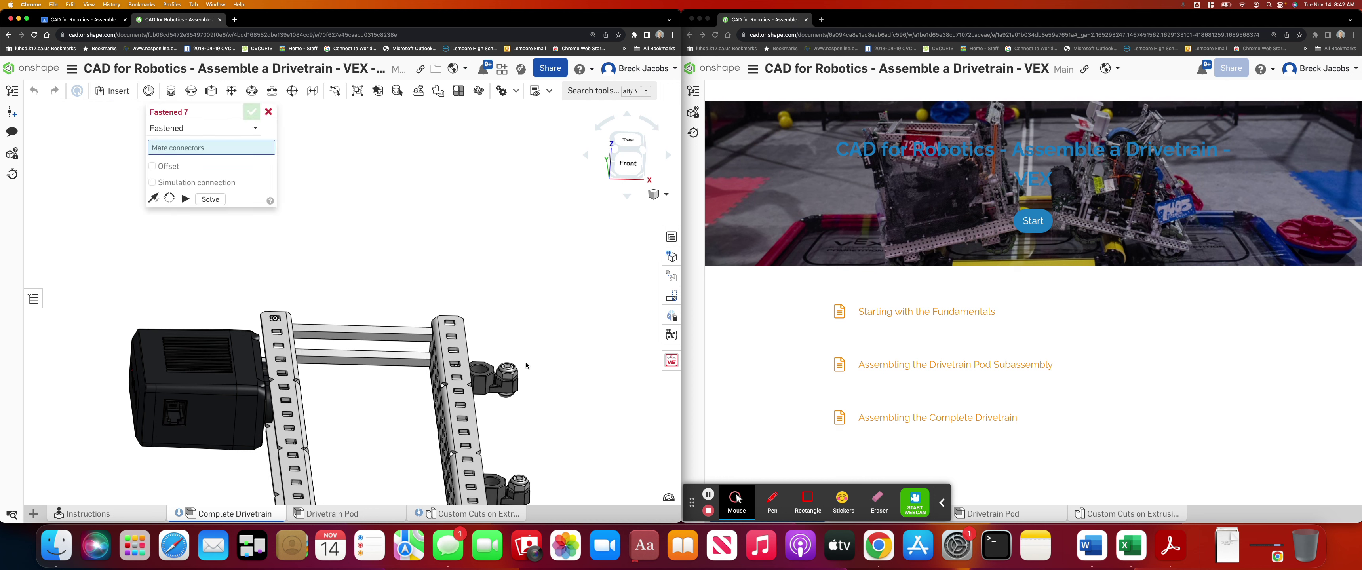
{"action": "right_click_drag", "start_coordinate": [529, 368], "coordinate": [571, 407]}
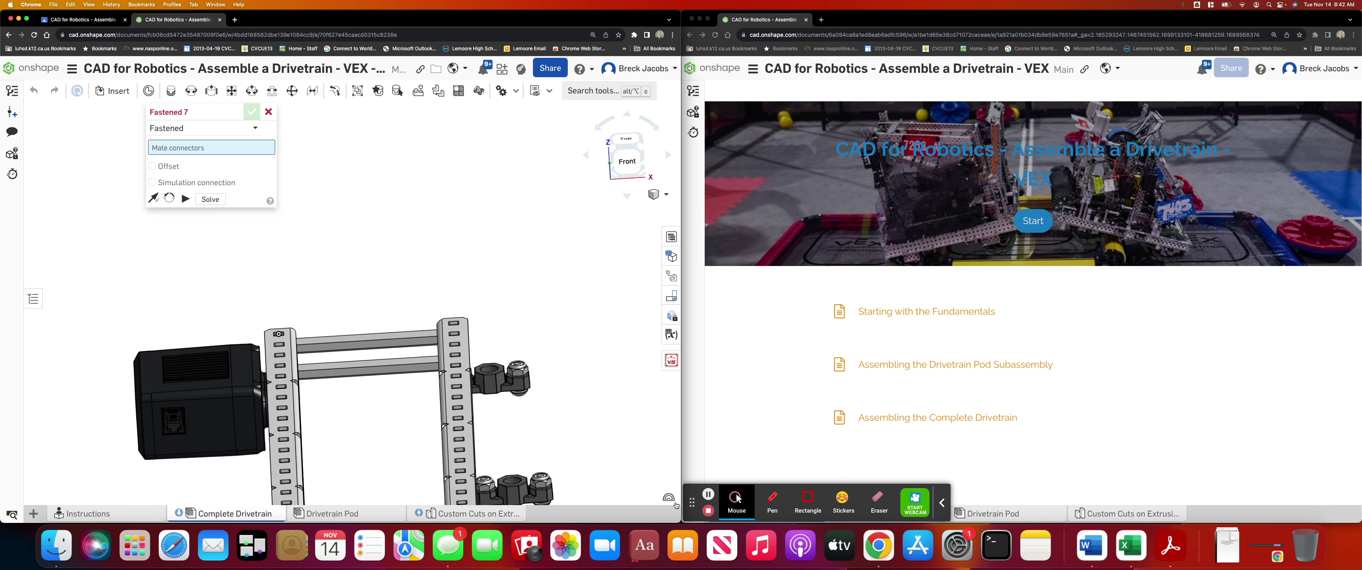
{"action": "left_click", "coordinate": [708, 497]}
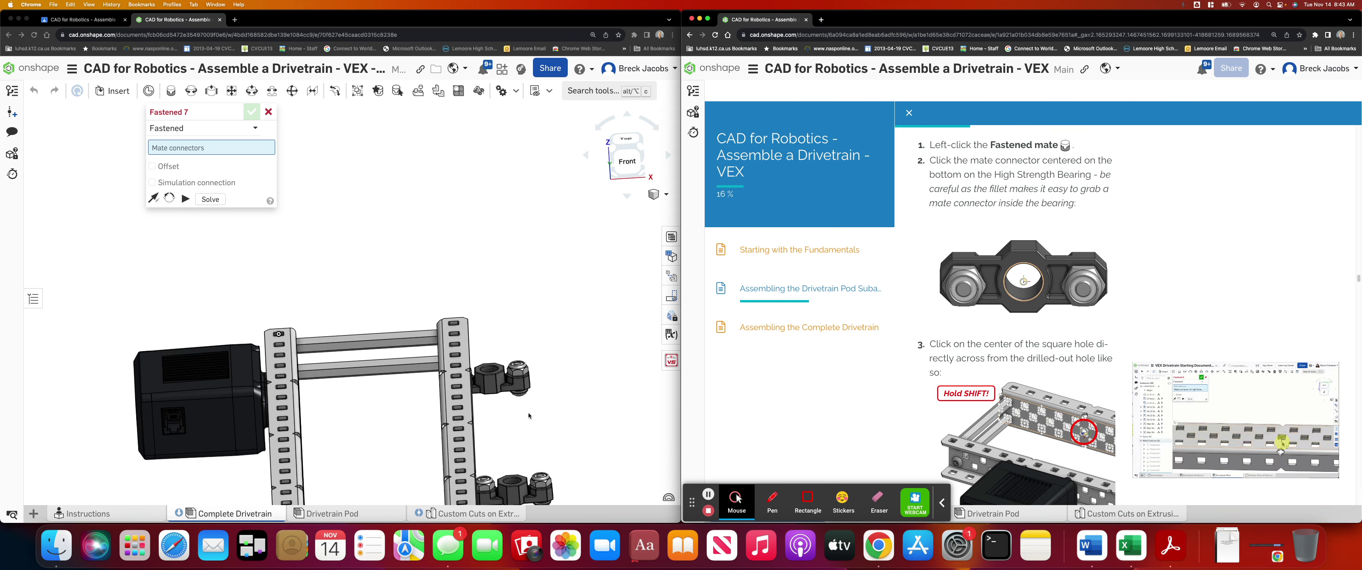
{"action": "right_click_drag", "start_coordinate": [529, 413], "coordinate": [534, 375]}
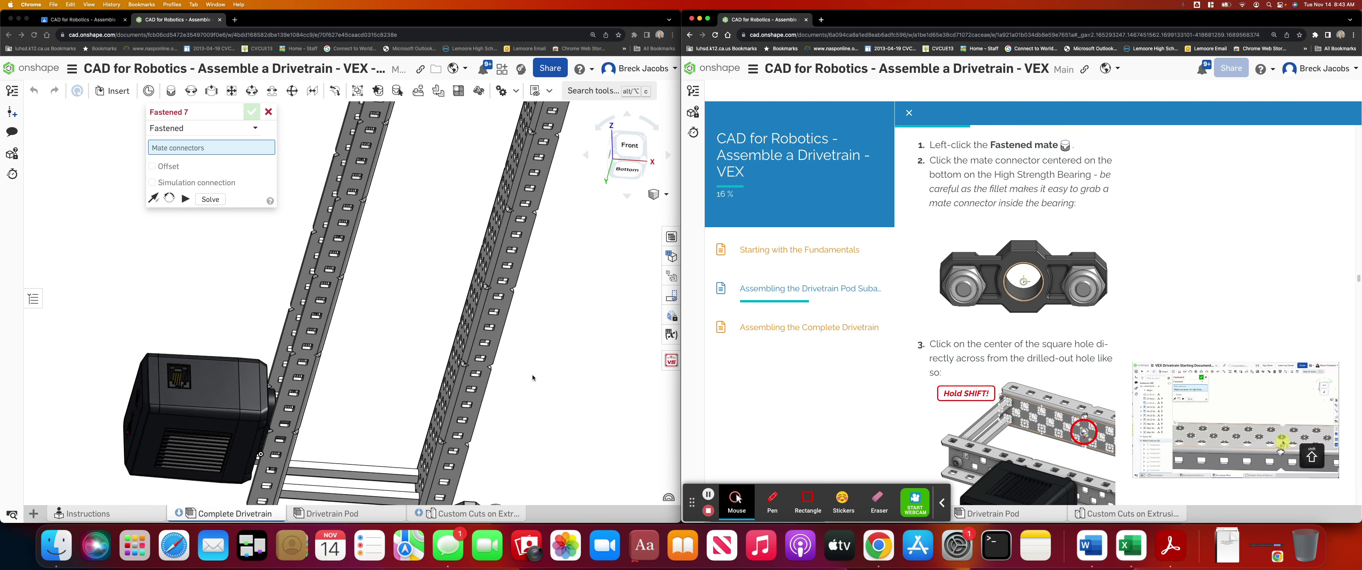
{"action": "middle_click_drag", "start_coordinate": [514, 457], "coordinate": [502, 325]}
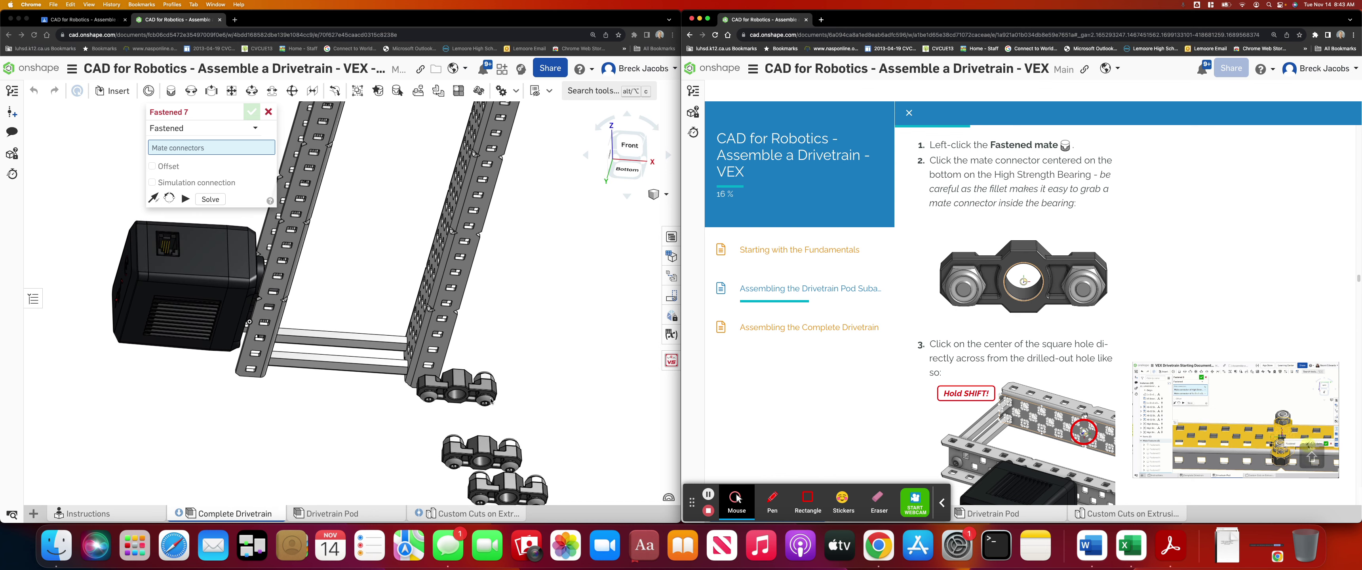
{"action": "scroll", "coordinate": [471, 418], "scroll_direction": "up", "scroll_amount": 5}
{"action": "right_click_drag", "start_coordinate": [459, 417], "coordinate": [460, 407]}
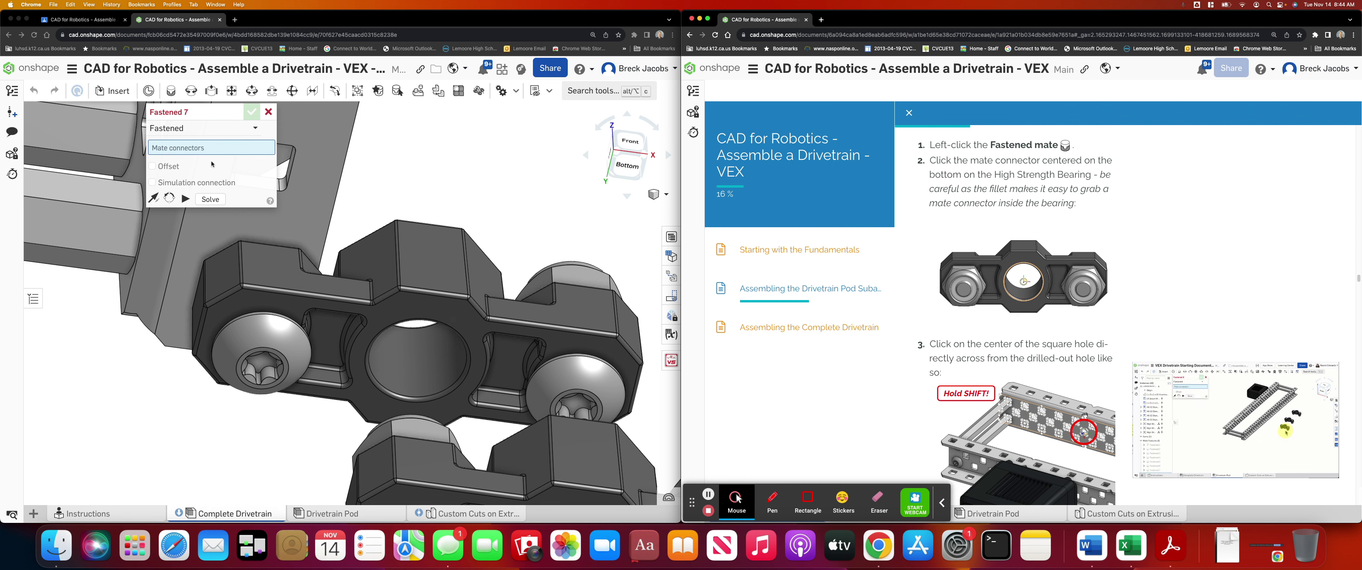
{"action": "left_click", "coordinate": [225, 148]}
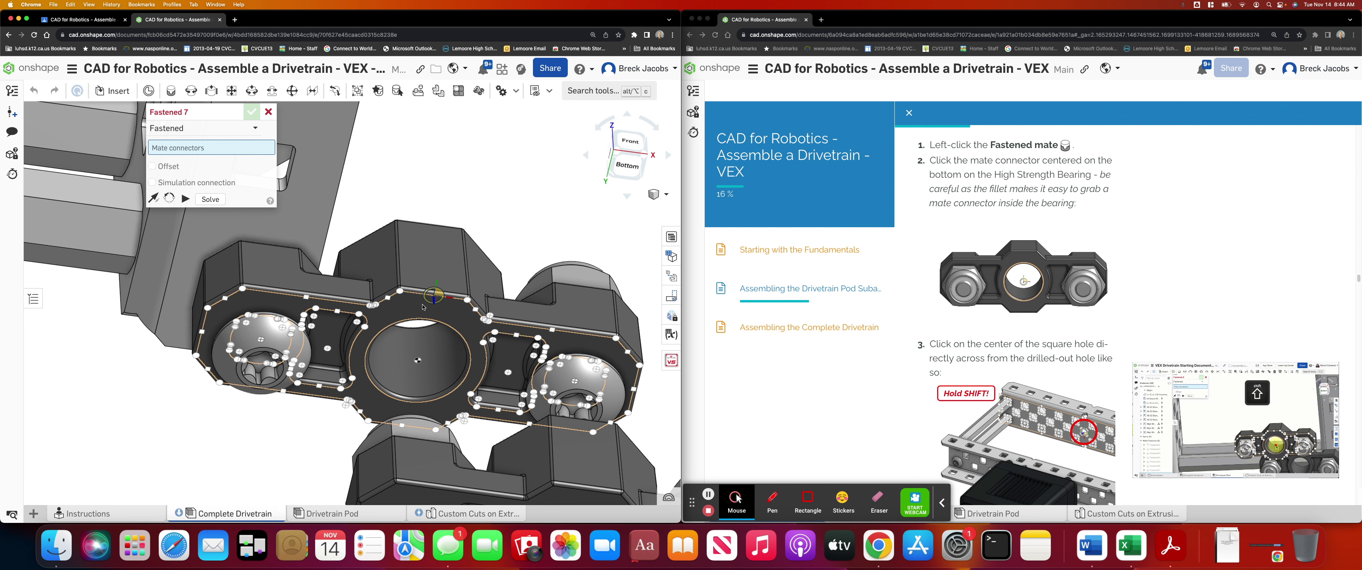
{"action": "left_click", "coordinate": [417, 362]}
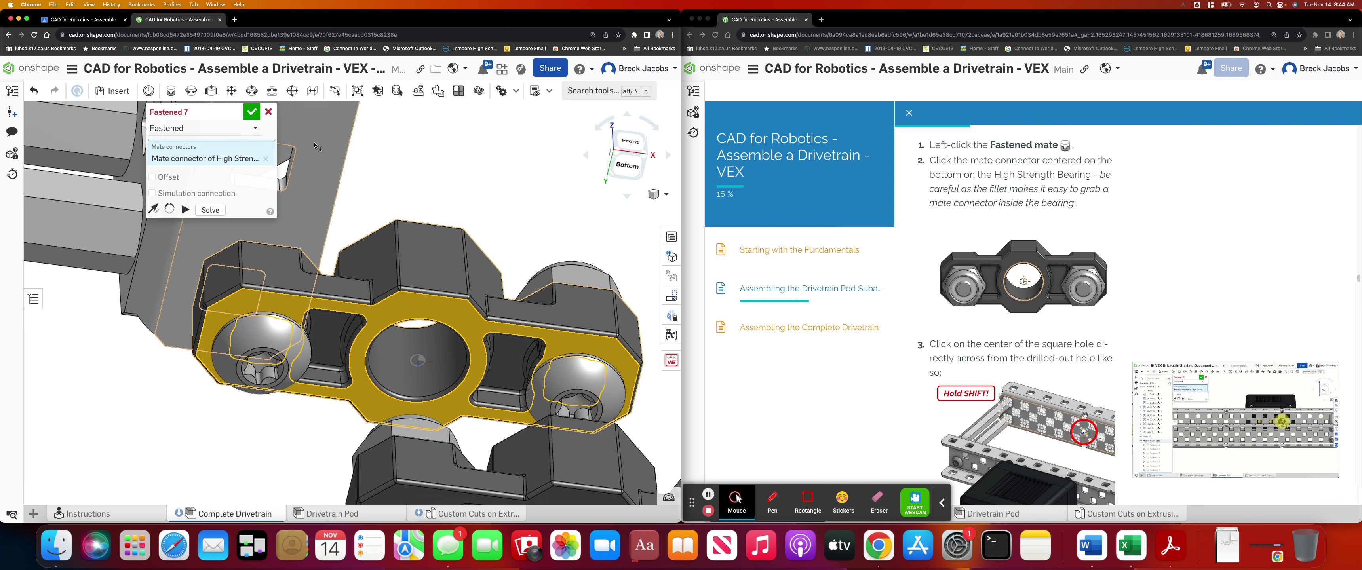
- Select the centre of the square hole directly across from the drilled-out hole on the opposite C-channel as the mate's second connector
{"action": "scroll", "coordinate": [441, 139], "scroll_direction": "up", "scroll_amount": 2}
{"action": "scroll", "coordinate": [442, 140], "scroll_direction": "down", "scroll_amount": 5}
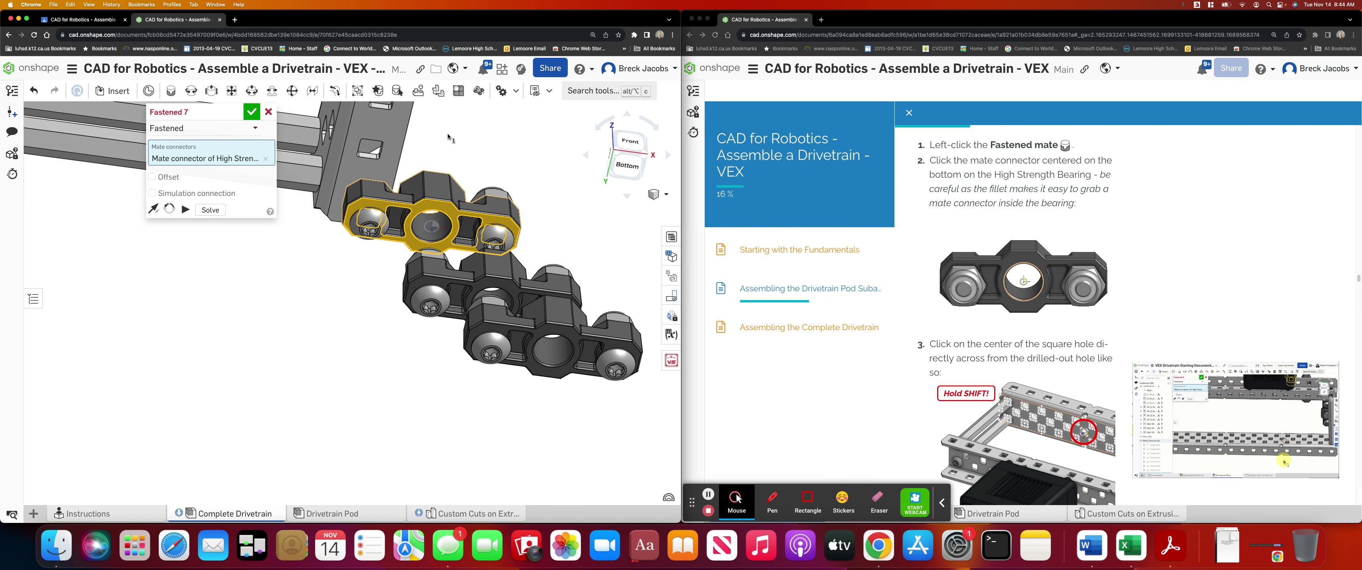
{"action": "scroll", "coordinate": [447, 161], "scroll_direction": "down", "scroll_amount": 5}
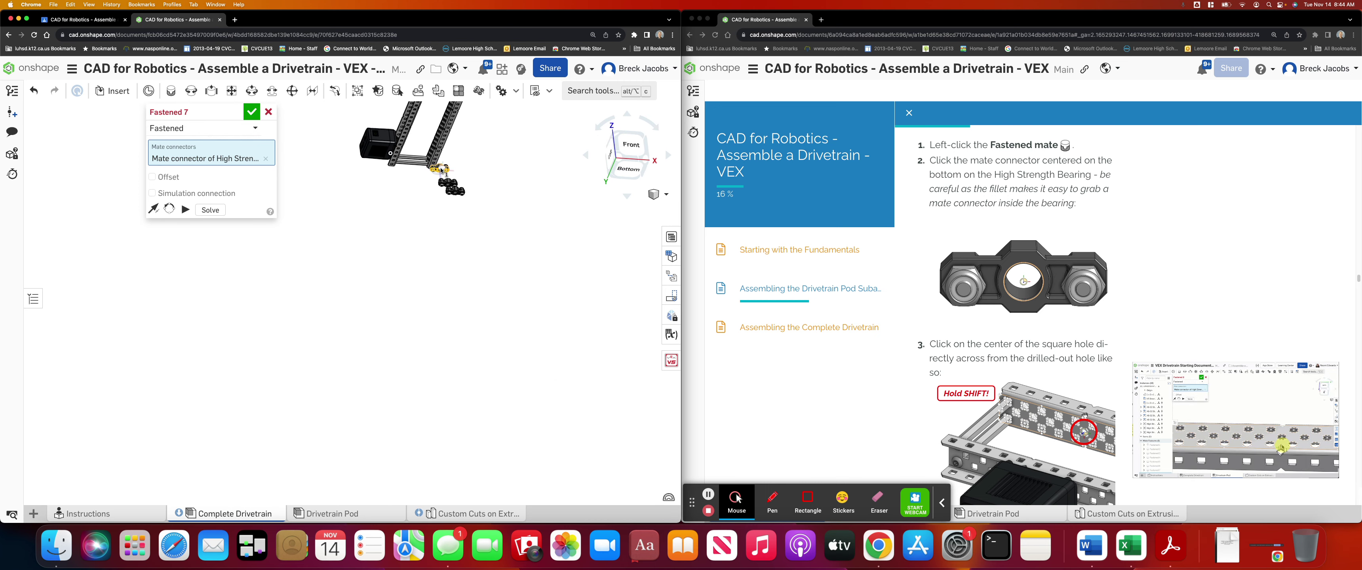
{"action": "right_click_drag", "start_coordinate": [428, 202], "coordinate": [453, 243]}
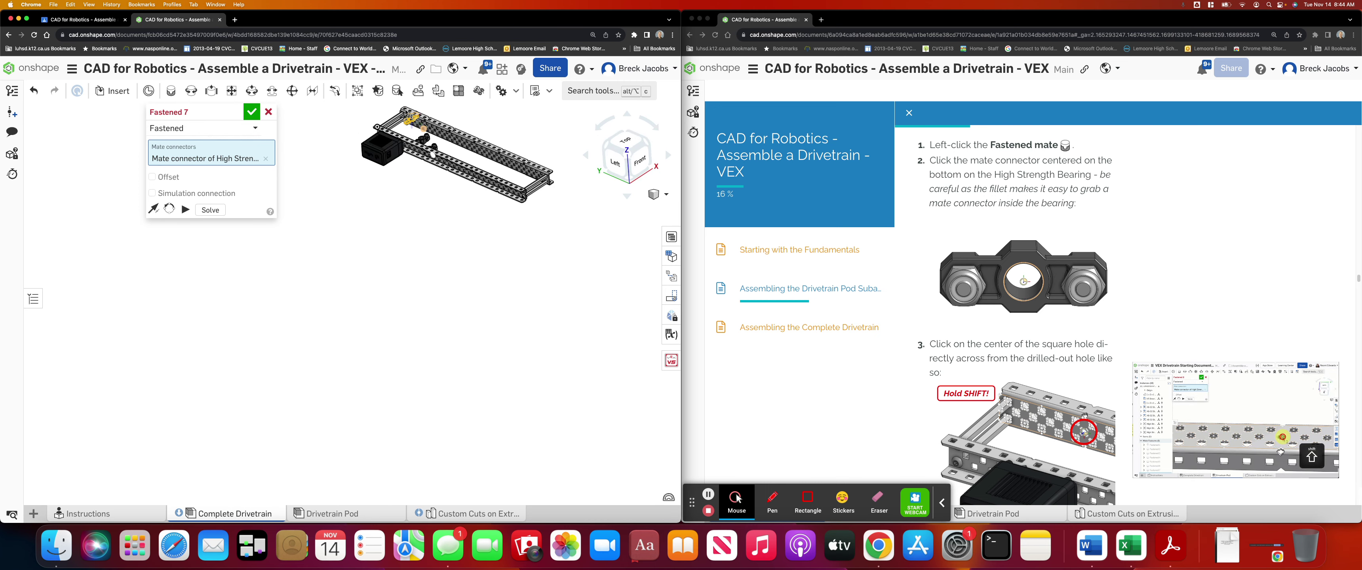
{"action": "scroll", "coordinate": [406, 112], "scroll_direction": "up", "scroll_amount": 10}
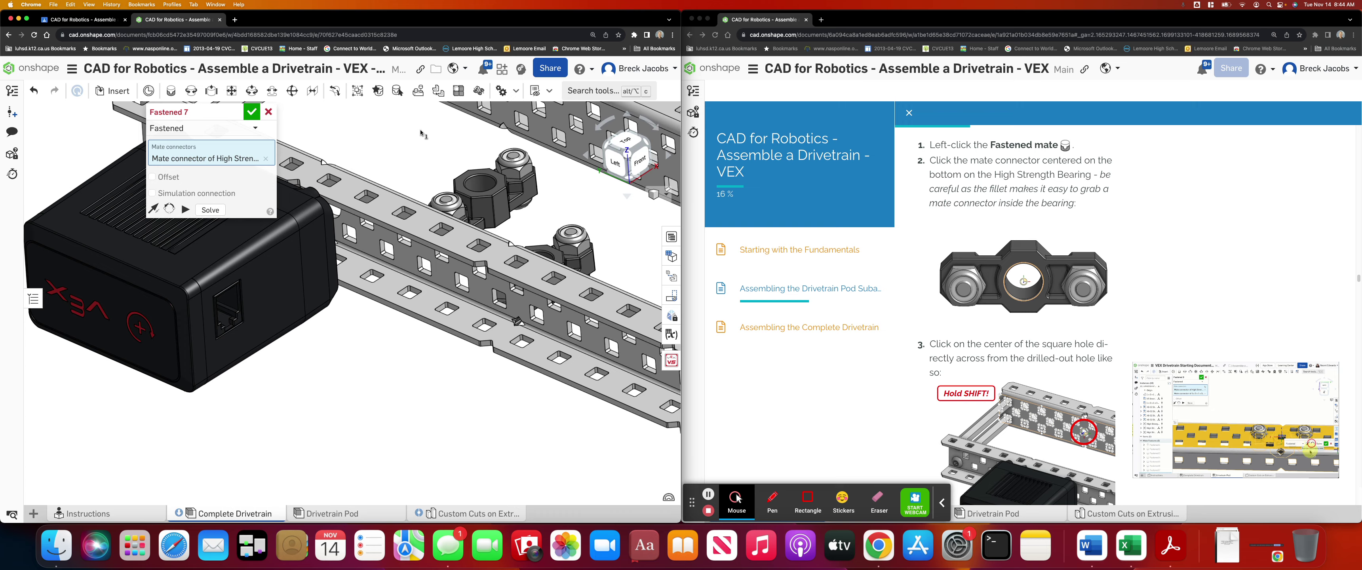
{"action": "right_click_drag", "start_coordinate": [424, 133], "coordinate": [464, 405]}
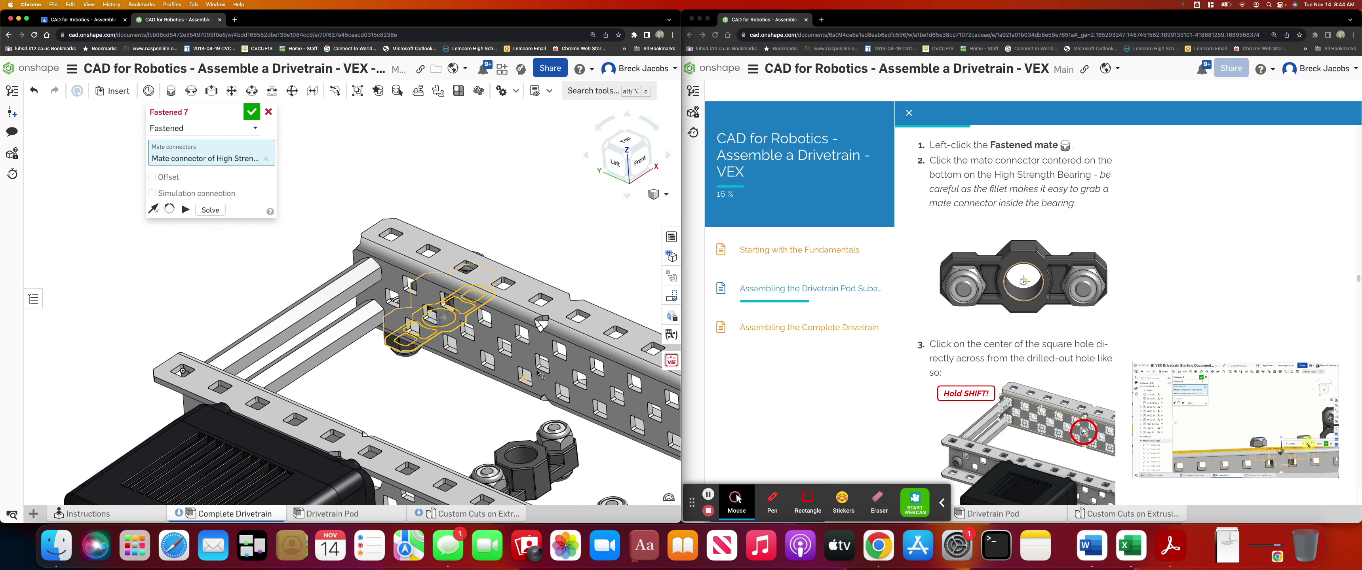
{"action": "right_click_drag", "start_coordinate": [528, 335], "coordinate": [550, 359]}
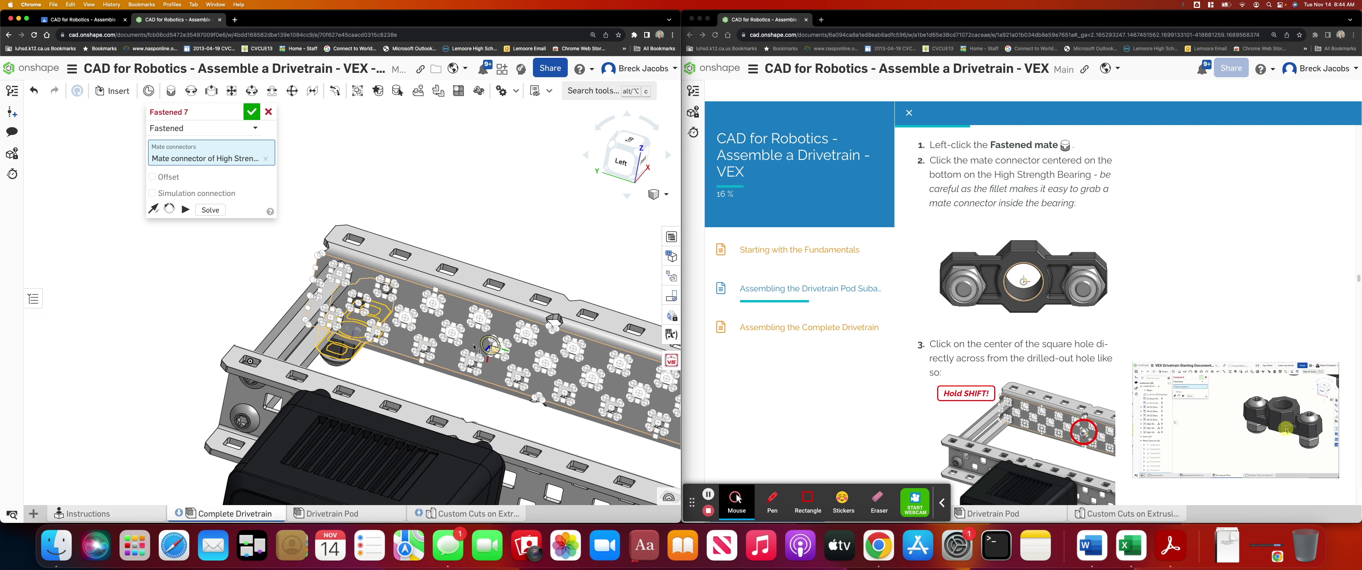
{"action": "key", "text": "shift"}
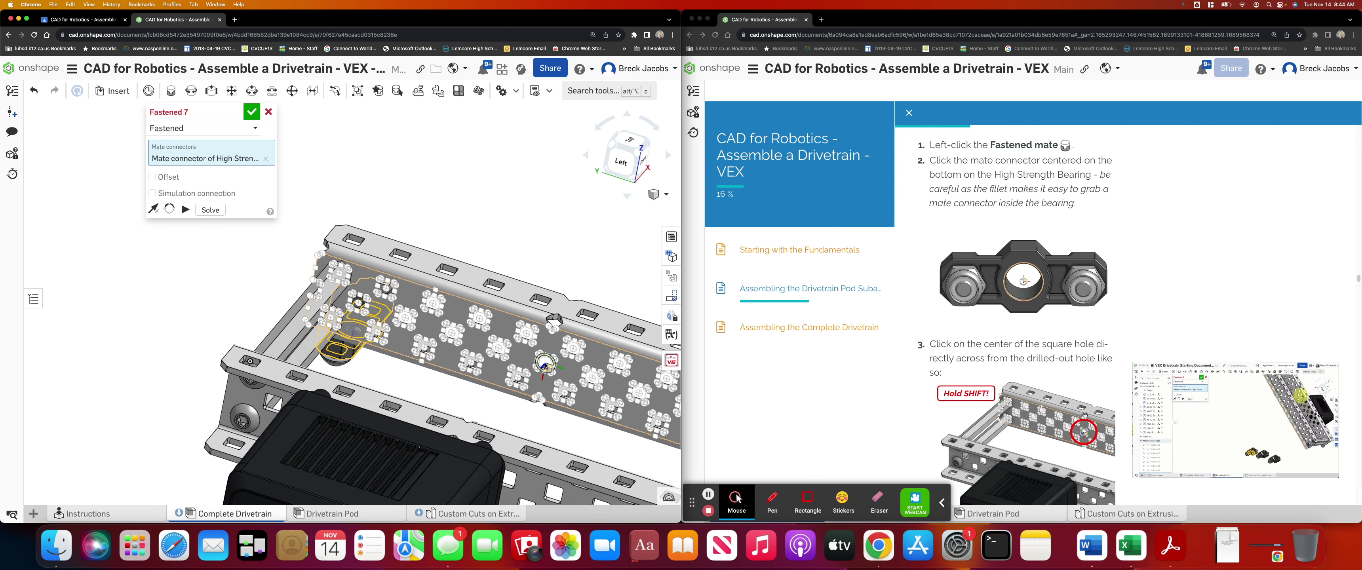
{"action": "left_click", "coordinate": [544, 364], "text": "shift"}
- Reorient the mate's secondary axis so the bearing runs along the C-channel, accept it, and discard the empty new mate
{"action": "right_click_drag", "start_coordinate": [597, 261], "coordinate": [595, 272]}
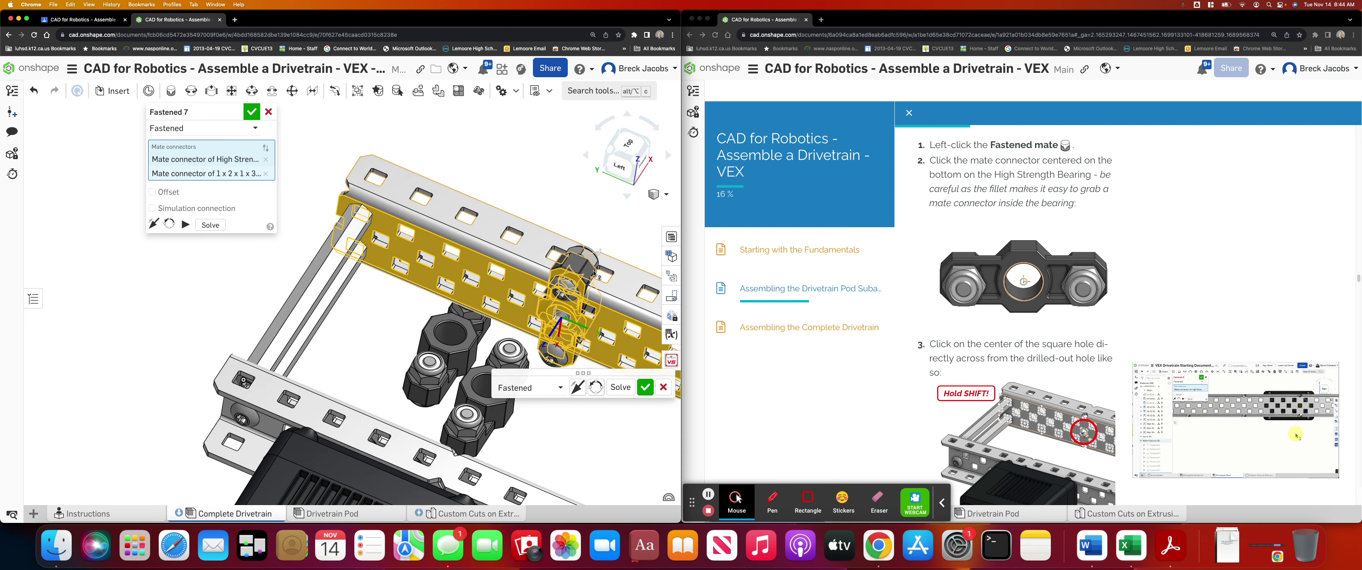
{"action": "left_click", "coordinate": [595, 386]}
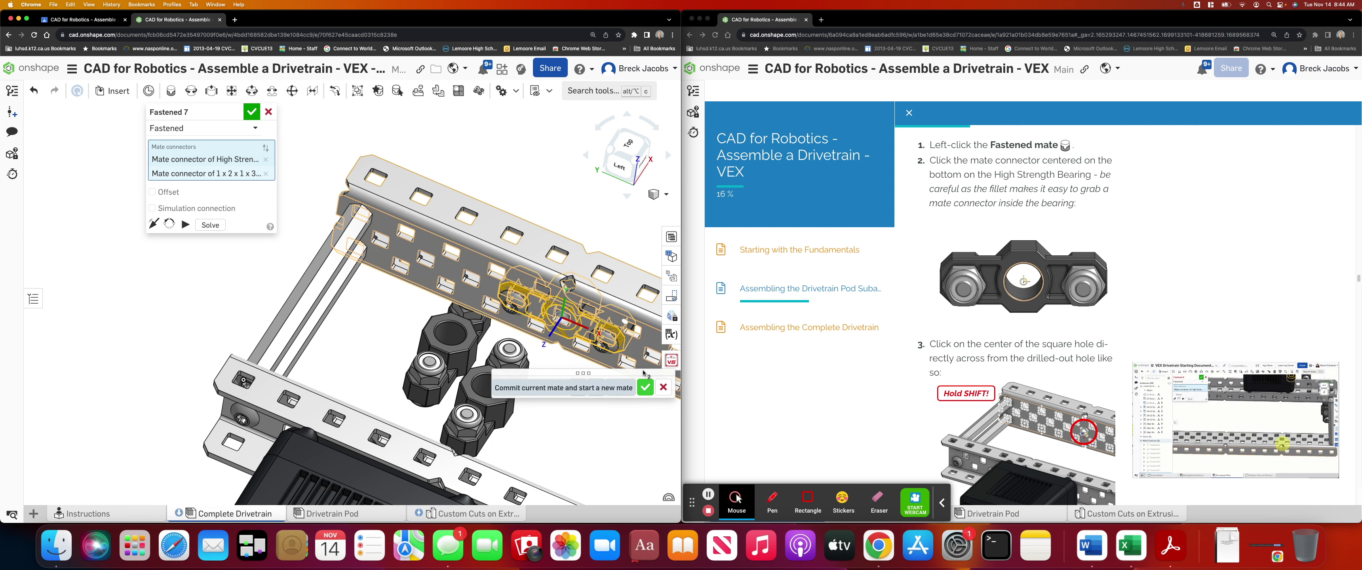
{"action": "left_click", "coordinate": [646, 387]}
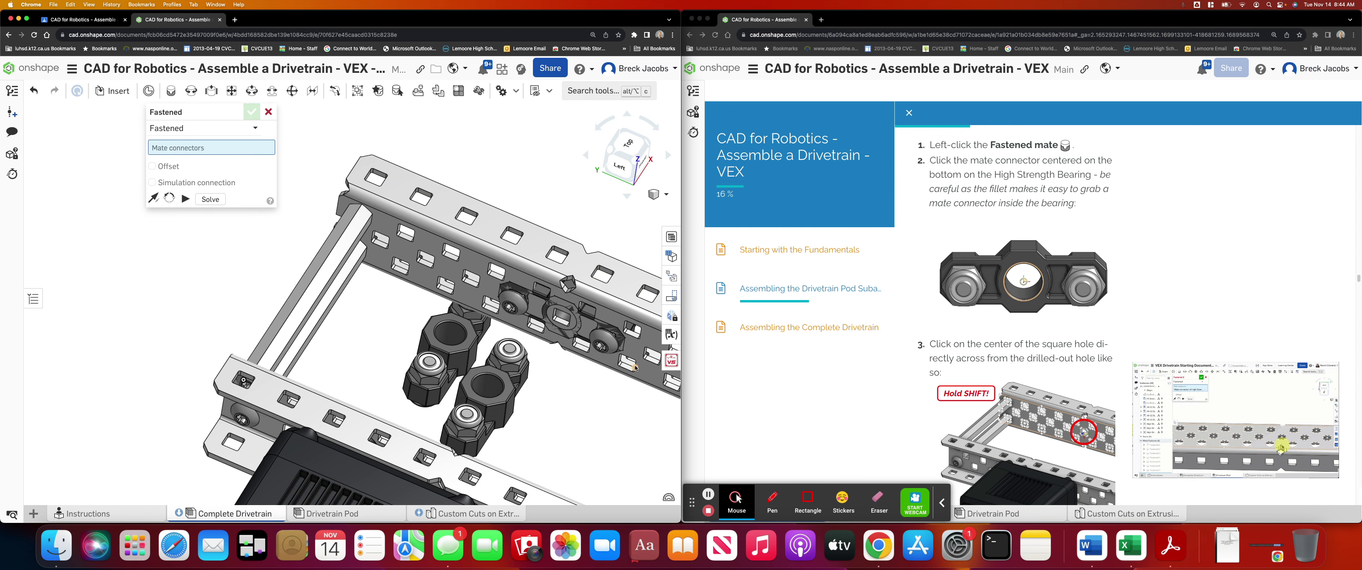
{"action": "right_click_drag", "start_coordinate": [611, 240], "coordinate": [427, 185]}
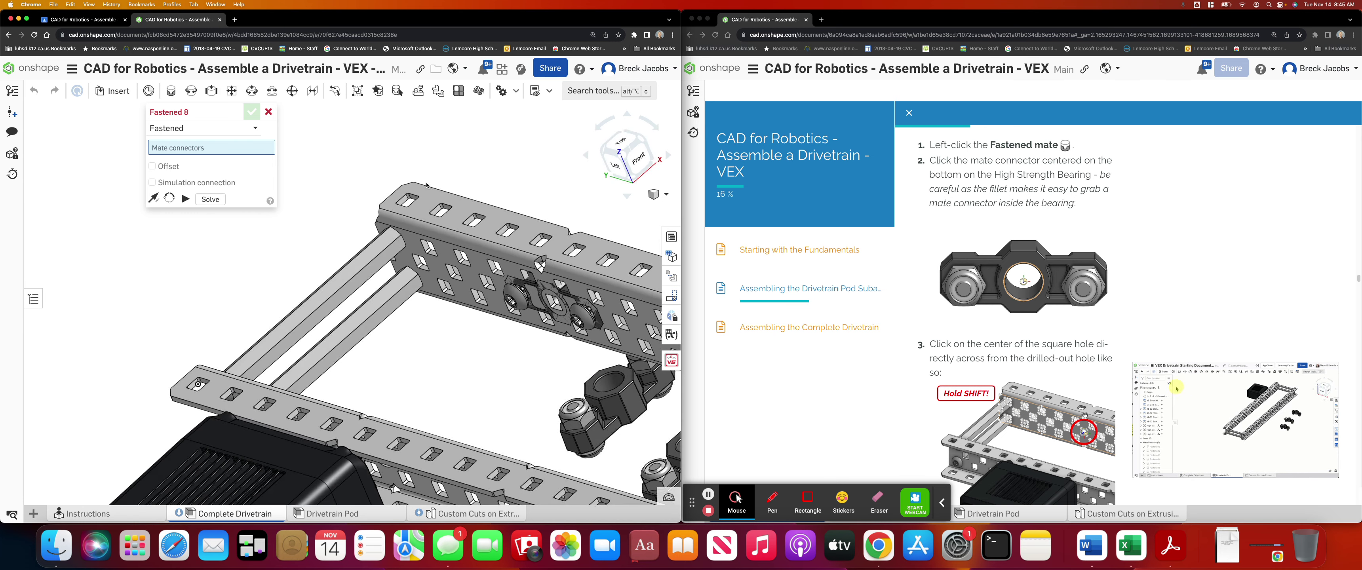
{"action": "left_click", "coordinate": [270, 113]}
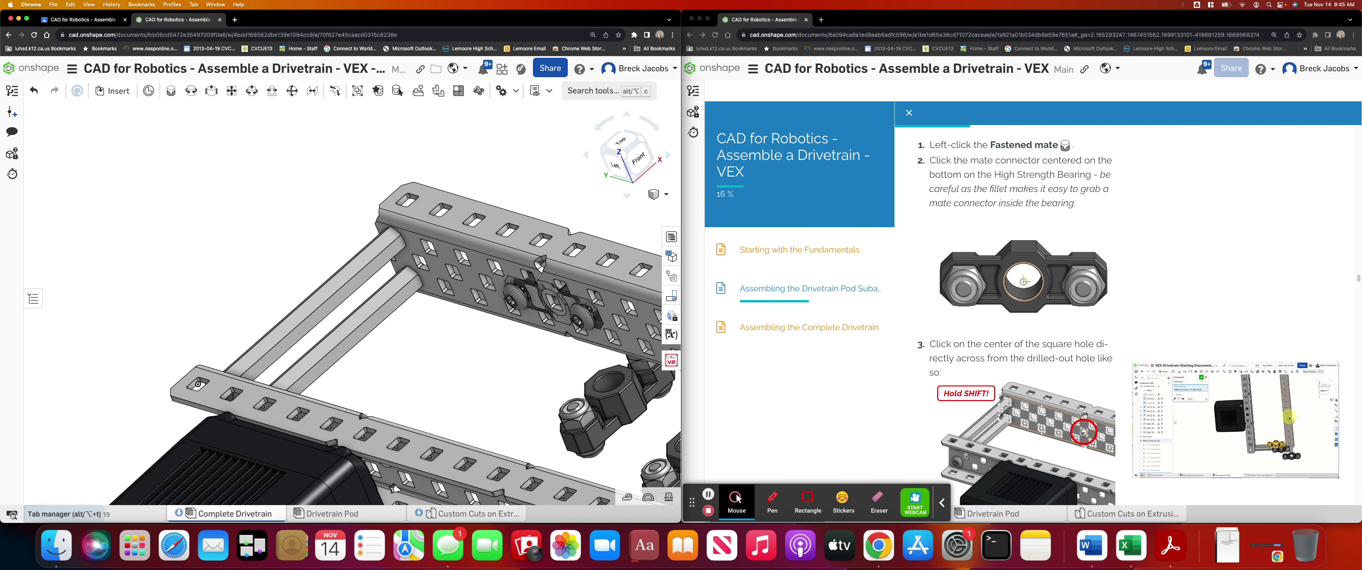
- Edit the Fastened 7 mate to flip its primary axis so the bearing sits inside the C-channel
{"action": "left_click", "coordinate": [32, 299]}
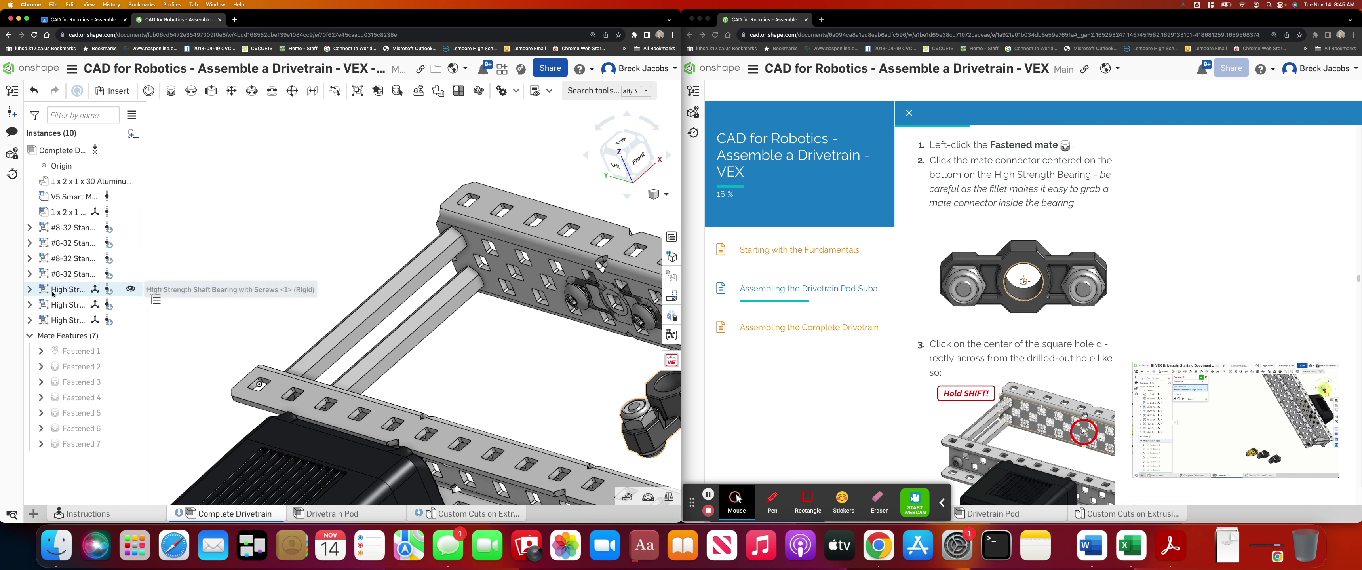
{"action": "double_click", "coordinate": [85, 446]}
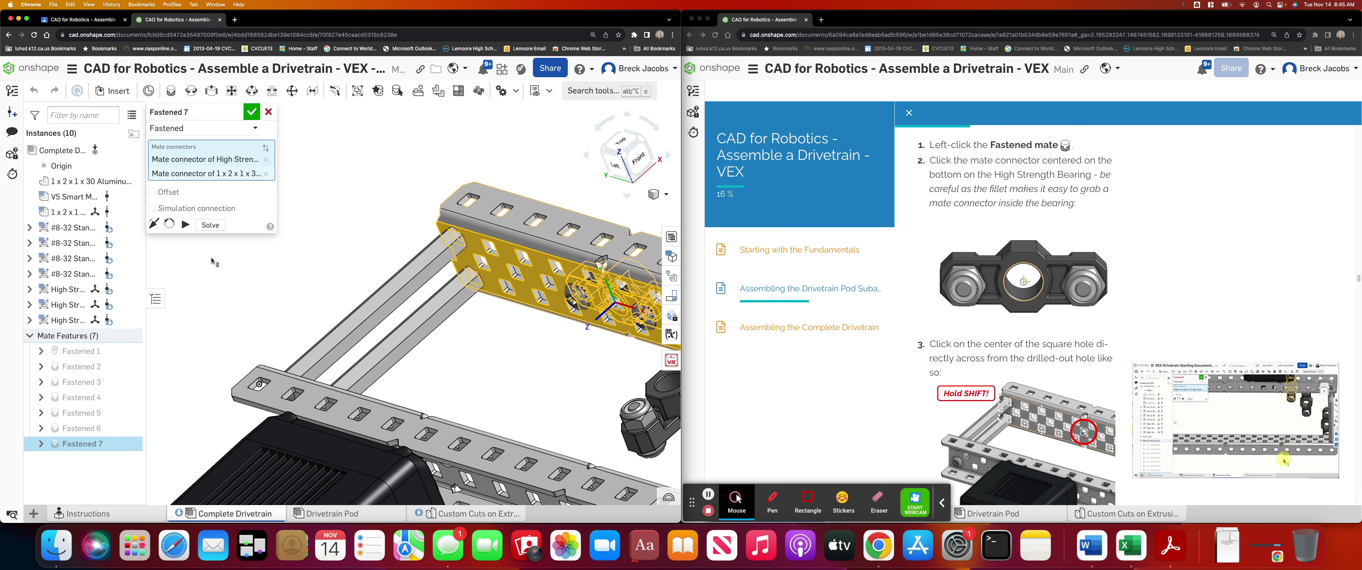
{"action": "left_click", "coordinate": [155, 224]}
{"action": "left_click", "coordinate": [155, 225]}
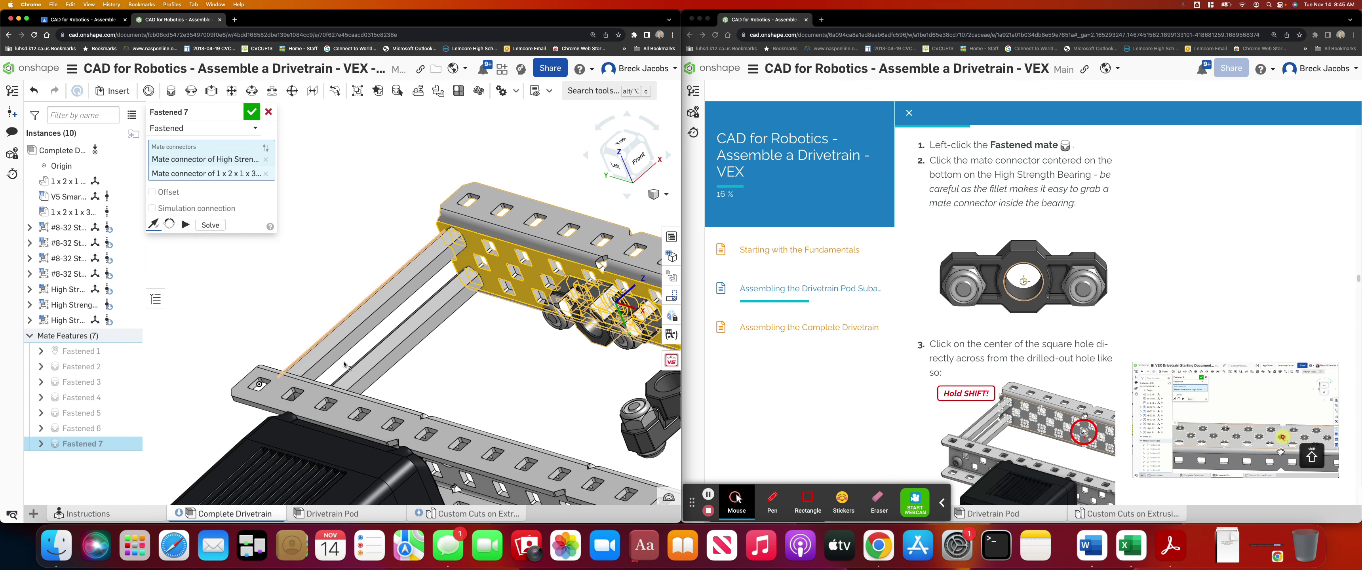
{"action": "right_click_drag", "start_coordinate": [526, 374], "coordinate": [492, 381]}
{"action": "left_click", "coordinate": [253, 113]}
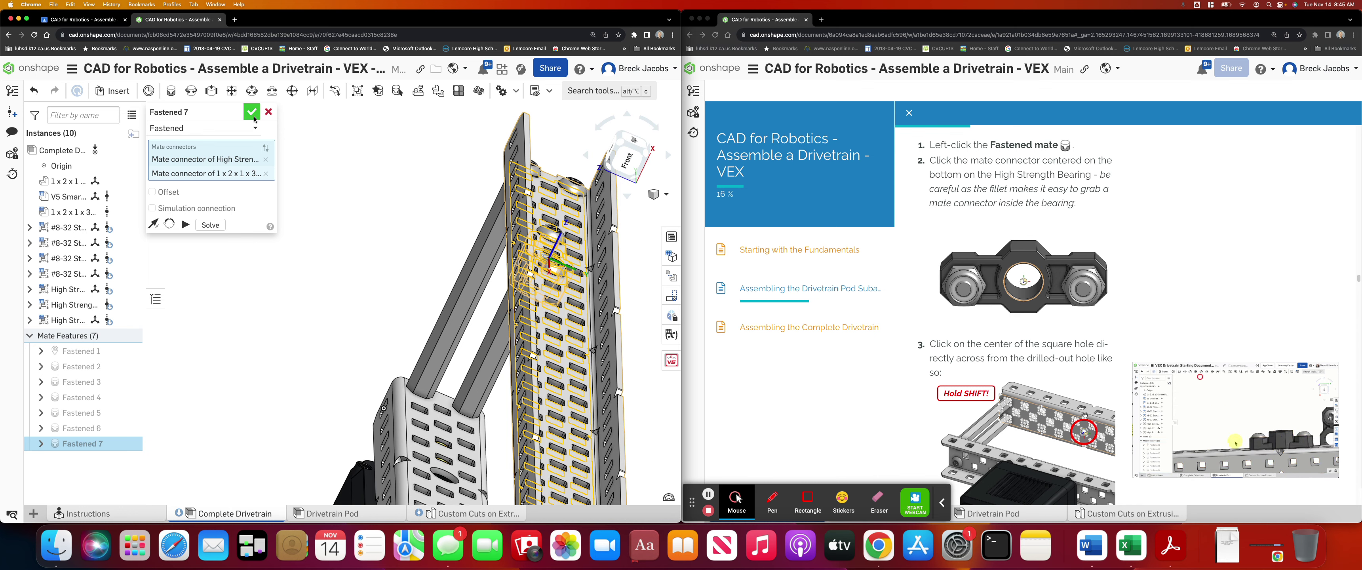
- Check the attached bearing's alignment with the square hole from isometric and straight-on views of the C-channel's outer face
{"action": "right_click_drag", "start_coordinate": [645, 285], "coordinate": [691, 268]}
{"action": "right_click_drag", "start_coordinate": [467, 365], "coordinate": [361, 263]}
{"action": "scroll", "coordinate": [511, 420], "scroll_direction": "down", "scroll_amount": 6}
{"action": "right_click", "coordinate": [362, 263]}
{"action": "left_click", "coordinate": [319, 270]}
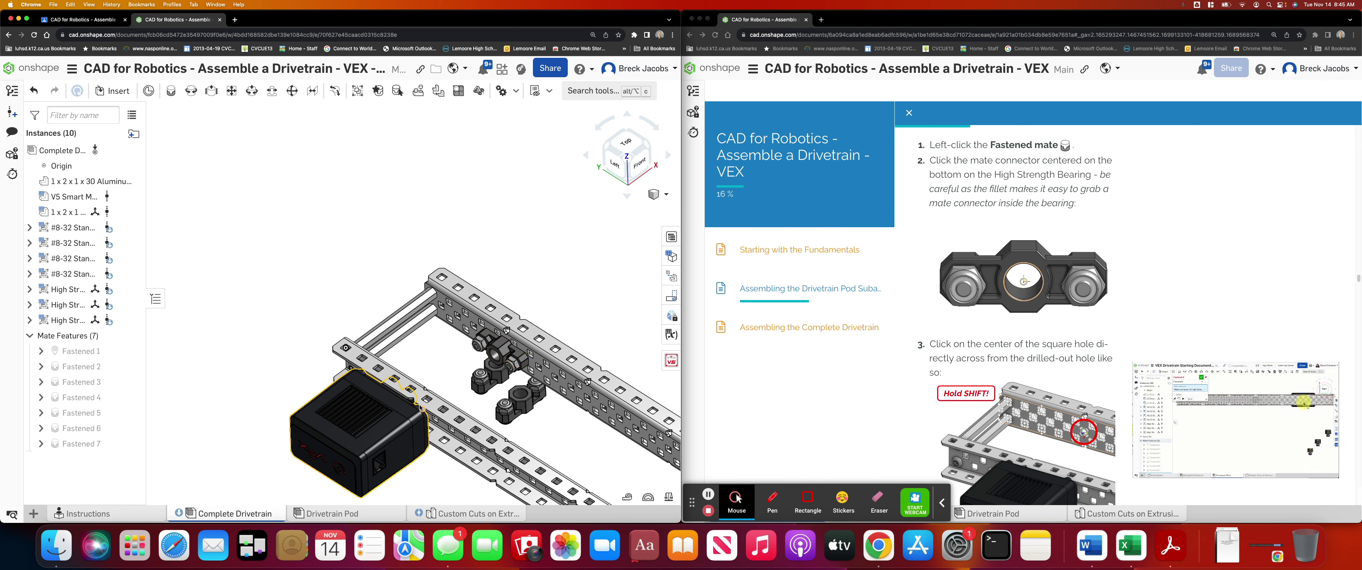
{"action": "right_click_drag", "start_coordinate": [588, 335], "coordinate": [515, 359]}
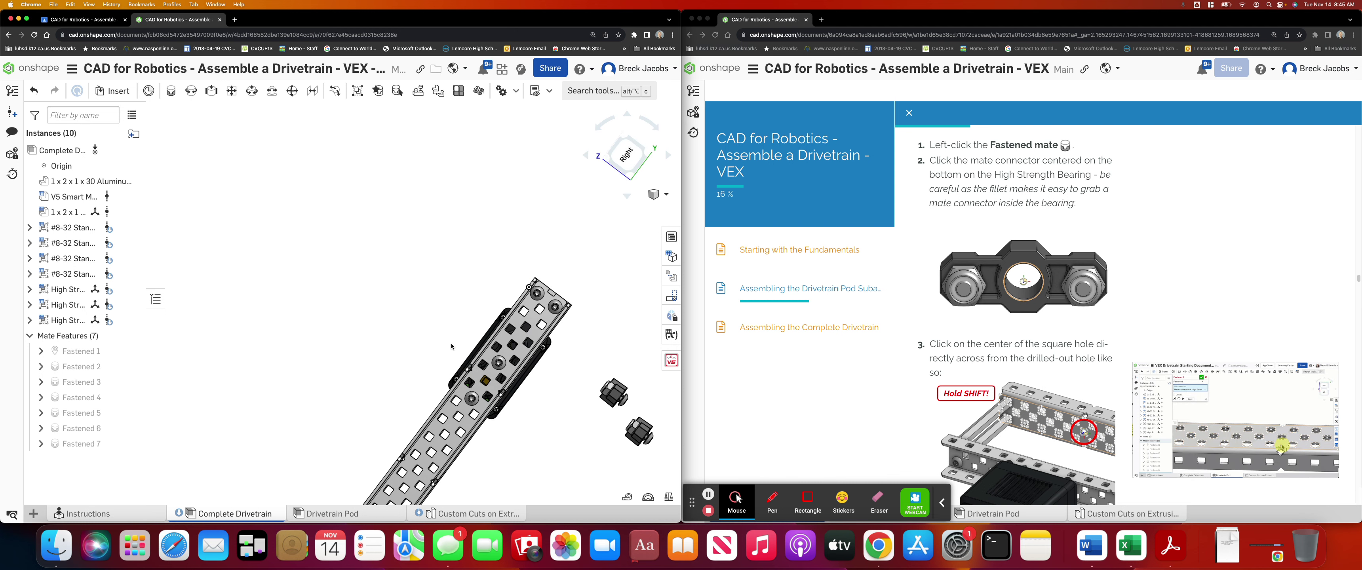
{"action": "scroll", "coordinate": [452, 346], "scroll_direction": "up", "scroll_amount": 10}
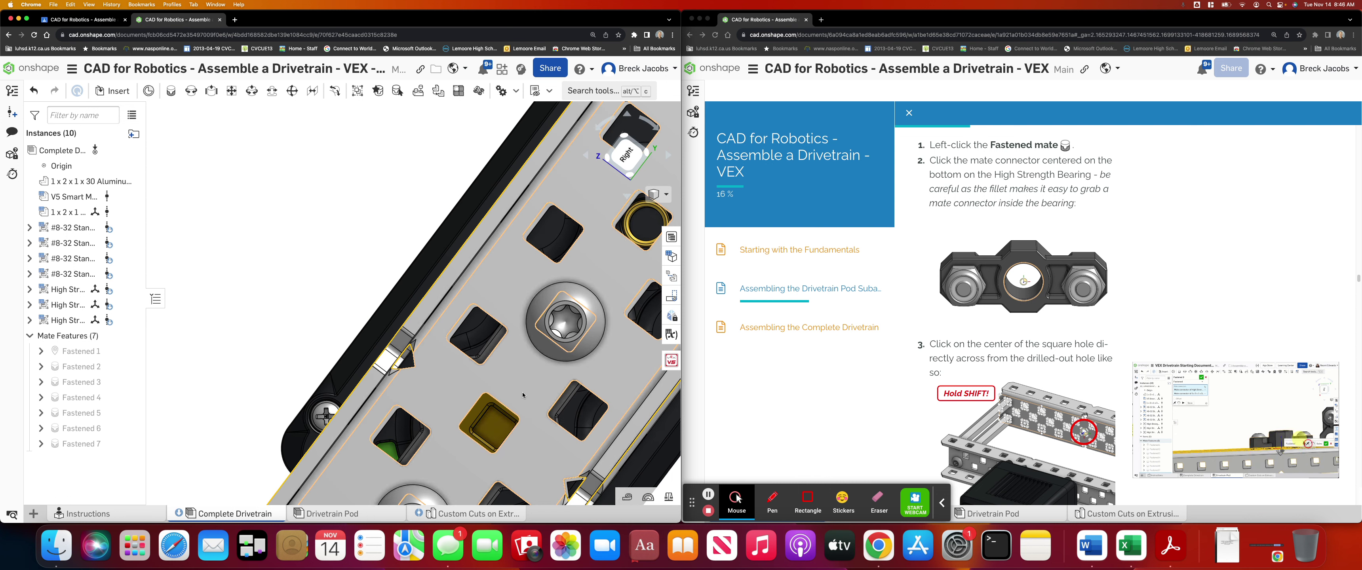
{"action": "left_click", "coordinate": [523, 394]}
{"action": "key", "text": "n"}
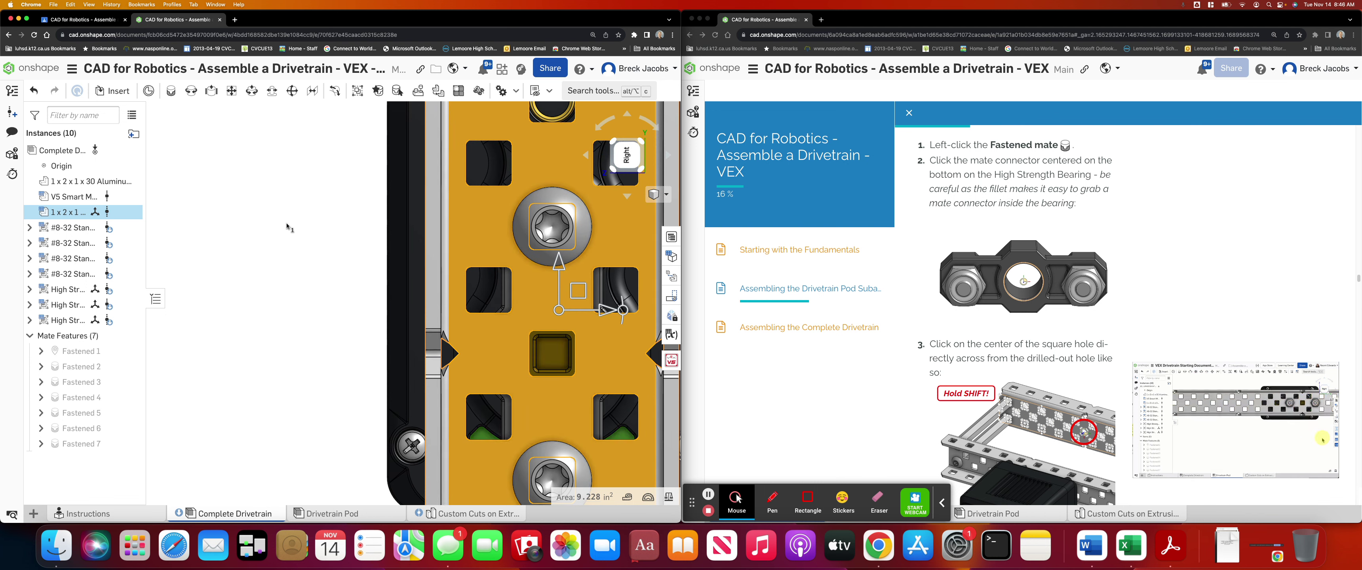
{"action": "scroll", "coordinate": [261, 248], "scroll_direction": "down", "scroll_amount": 3}
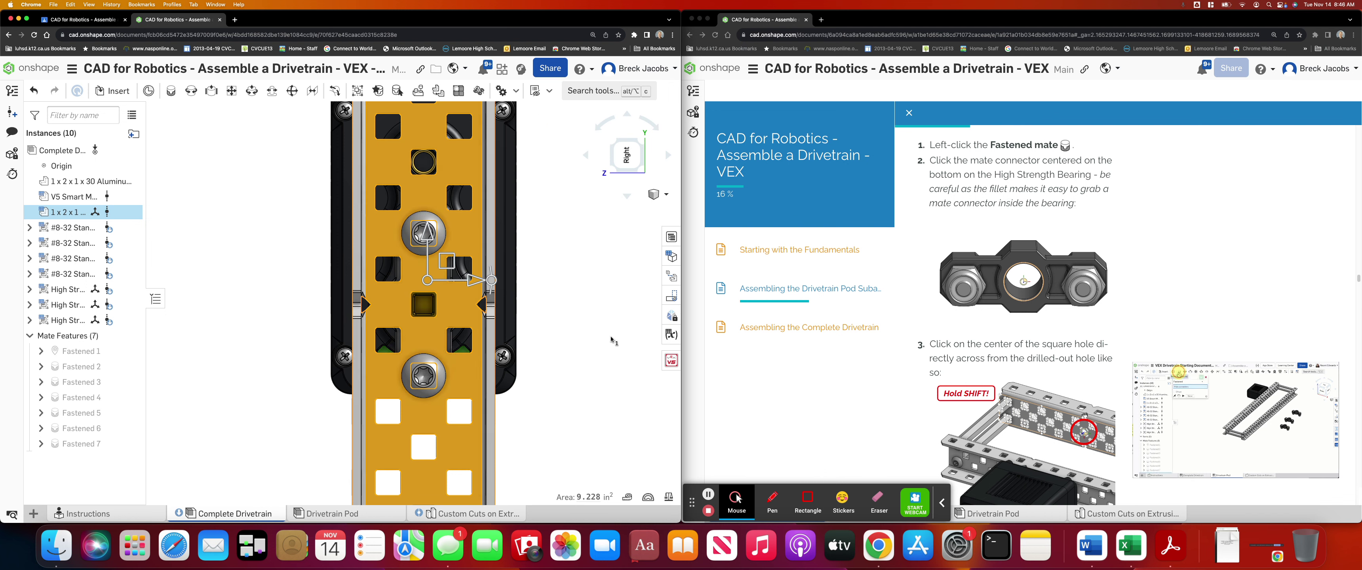
{"action": "left_click", "coordinate": [594, 352]}
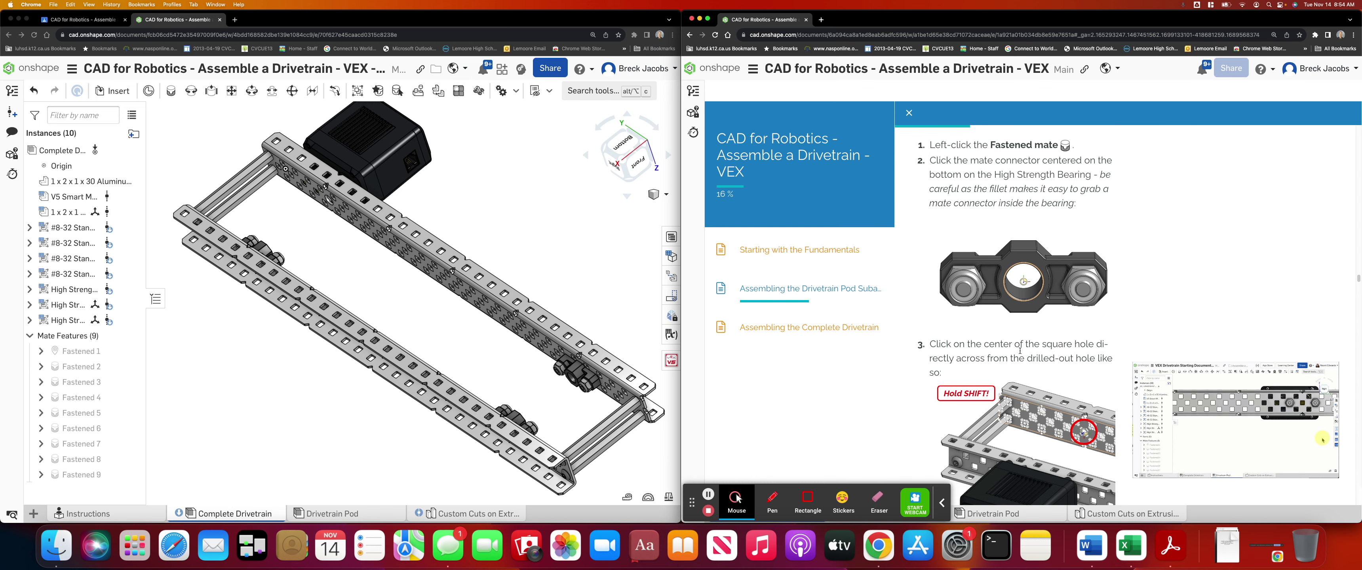
- Read the instructions for attaching the other two bearings and inserting the High Strength Shafts
{"action": "scroll", "coordinate": [1064, 380], "scroll_direction": "down", "scroll_amount": 10}
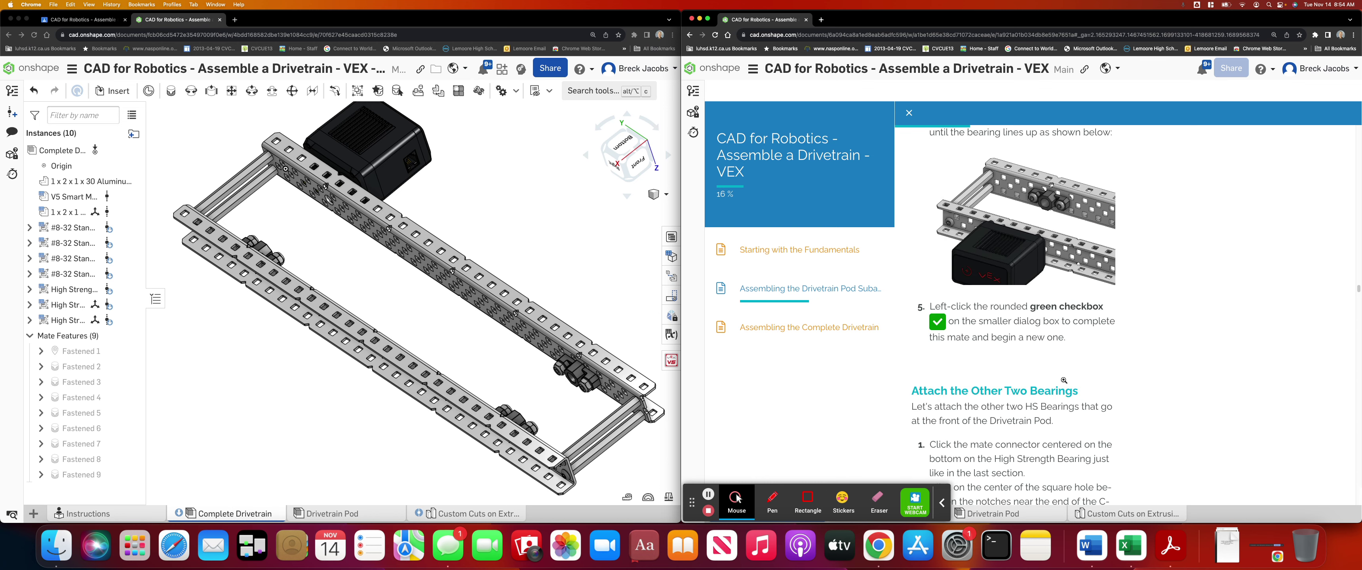
{"action": "scroll", "coordinate": [1120, 420], "scroll_direction": "down", "scroll_amount": 5}
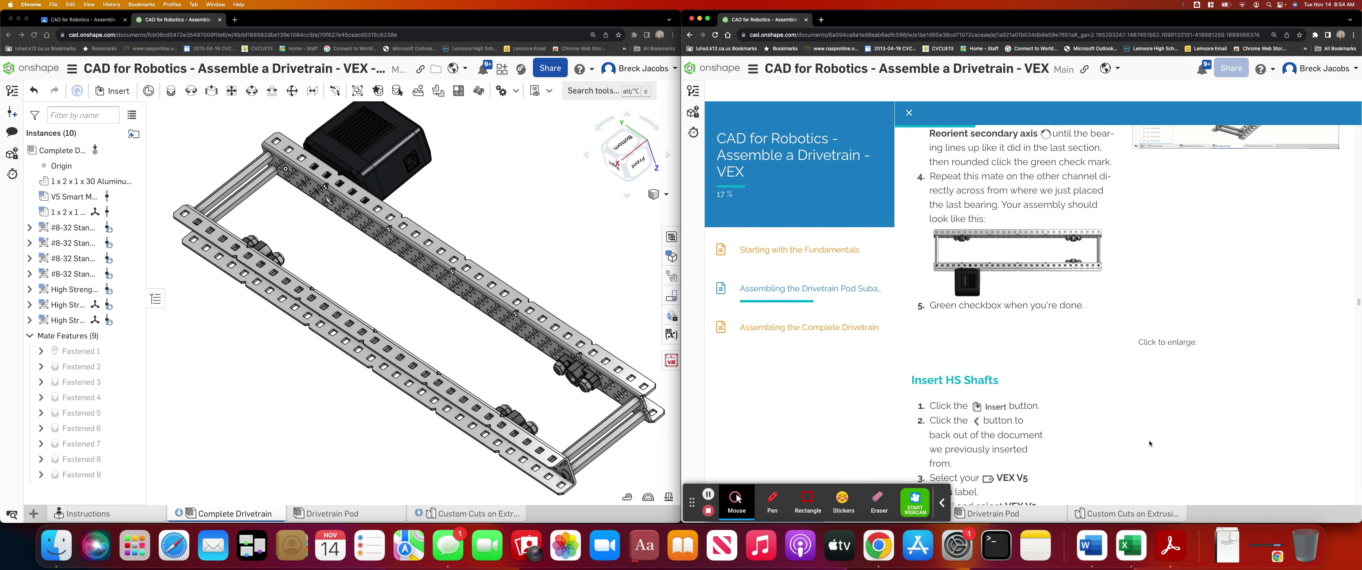
{"action": "scroll", "coordinate": [1147, 442], "scroll_direction": "down", "scroll_amount": 2}
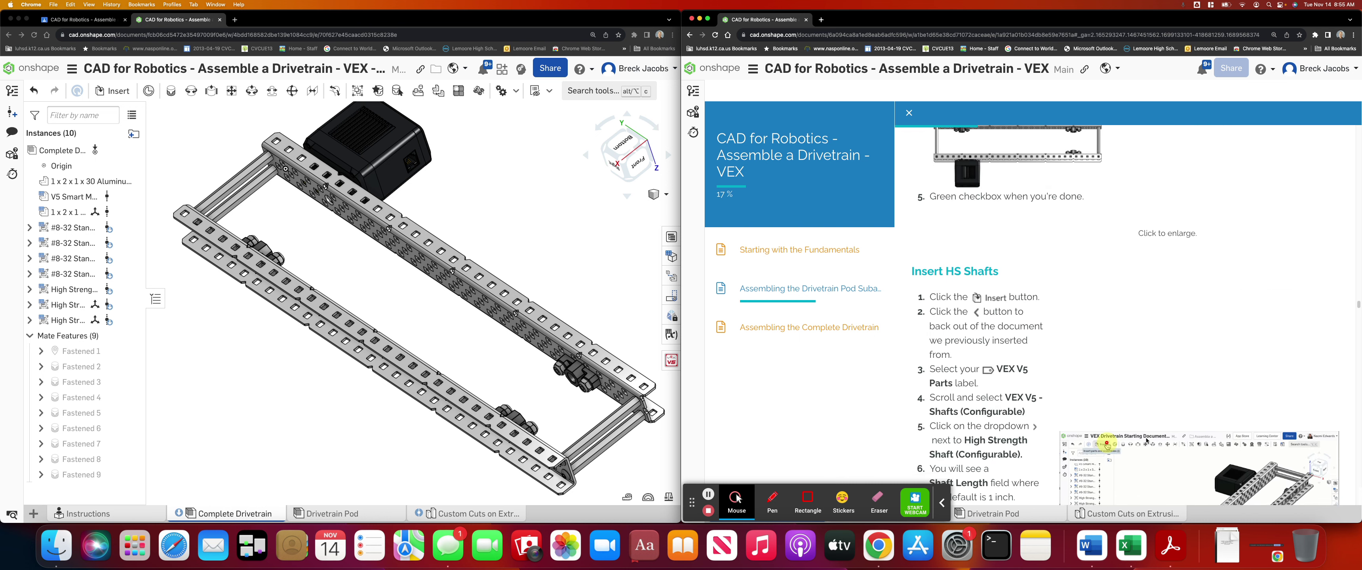
{"action": "scroll", "coordinate": [1143, 391], "scroll_direction": "down", "scroll_amount": 2}
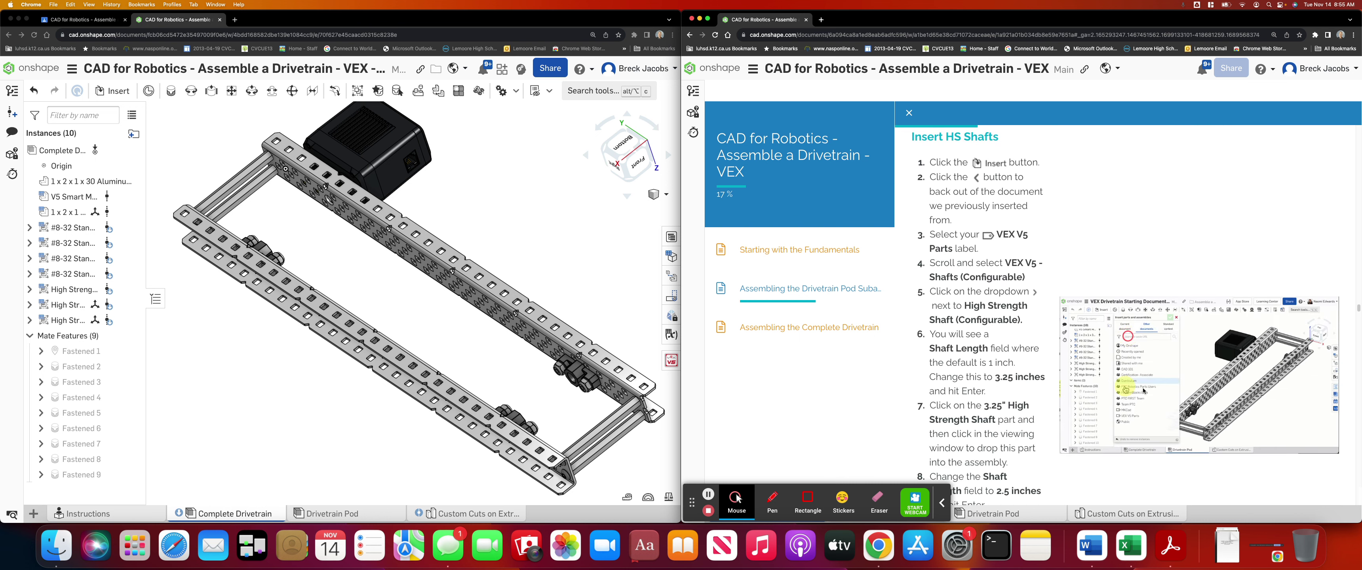
- Read the Insert HS Shafts instructions covering the 3.25" and 2.5" High Strength Shafts
{"action": "scroll", "coordinate": [1003, 355], "scroll_direction": "down", "scroll_amount": 1}
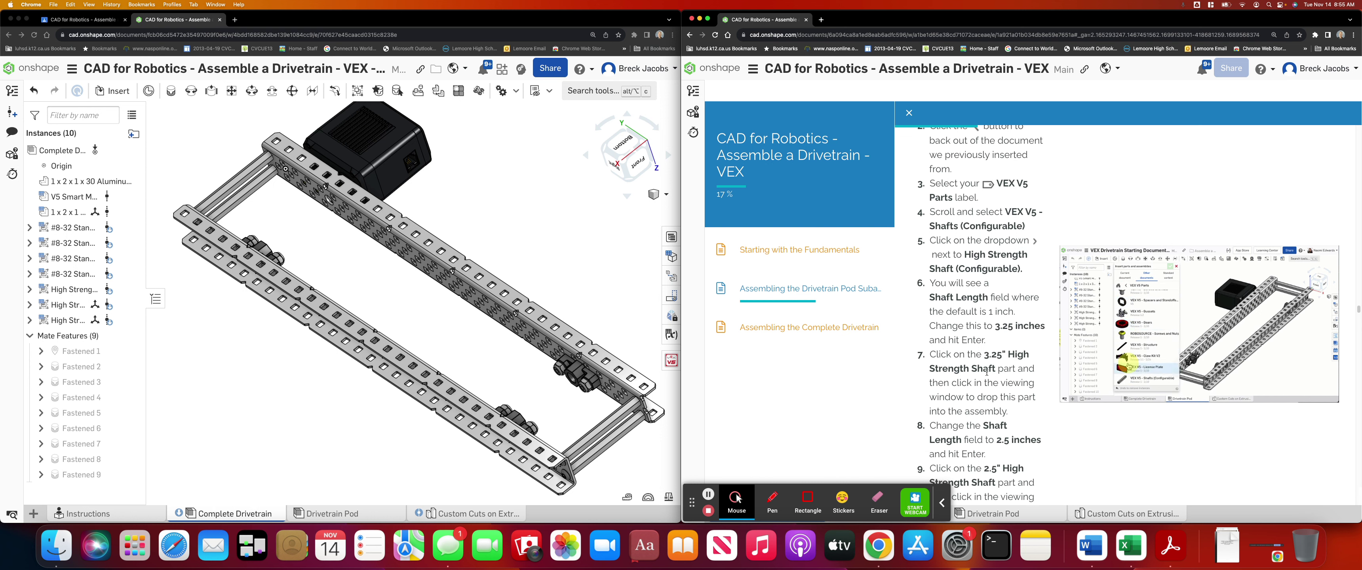
{"action": "scroll", "coordinate": [1067, 446], "scroll_direction": "down", "scroll_amount": 1}
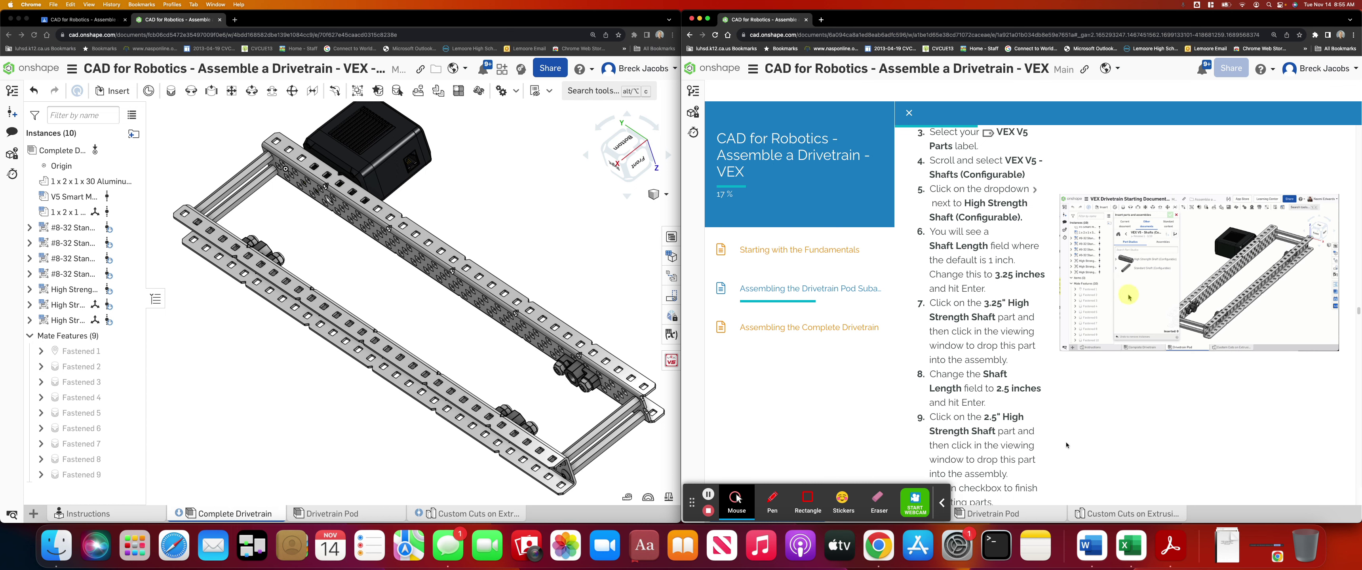
{"action": "scroll", "coordinate": [1020, 392], "scroll_direction": "down", "scroll_amount": 1}
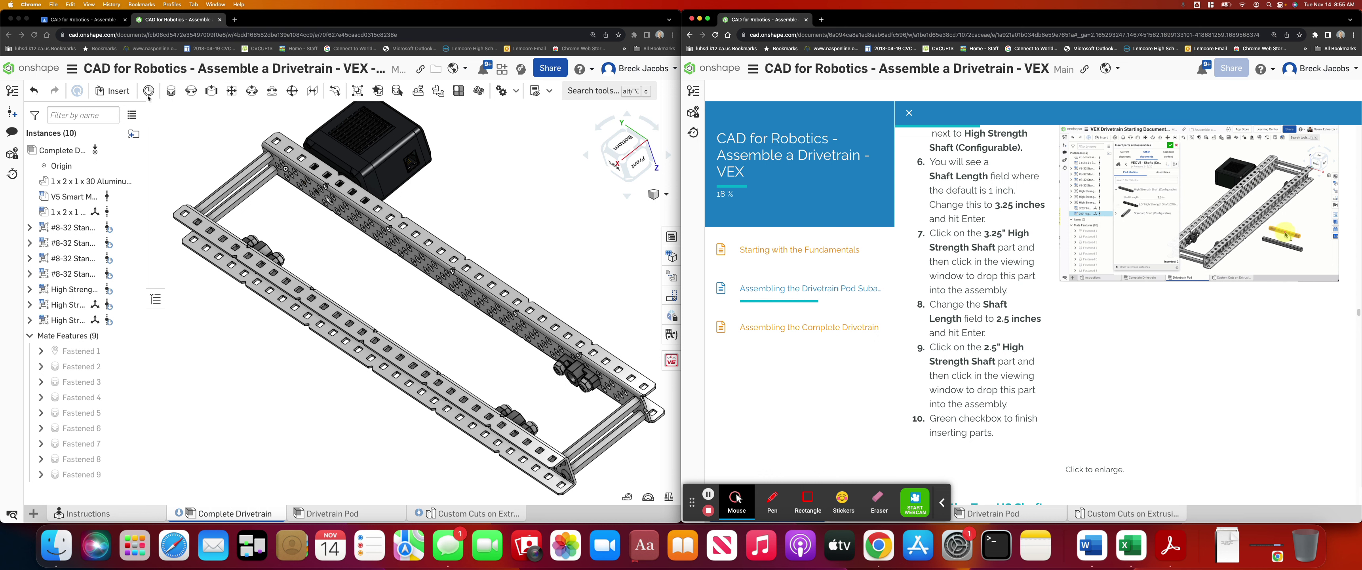
- Start inserting parts, back out of the VEX V5 bearings document, and open the VEX V5 Parts label
{"action": "left_click", "coordinate": [115, 92]}
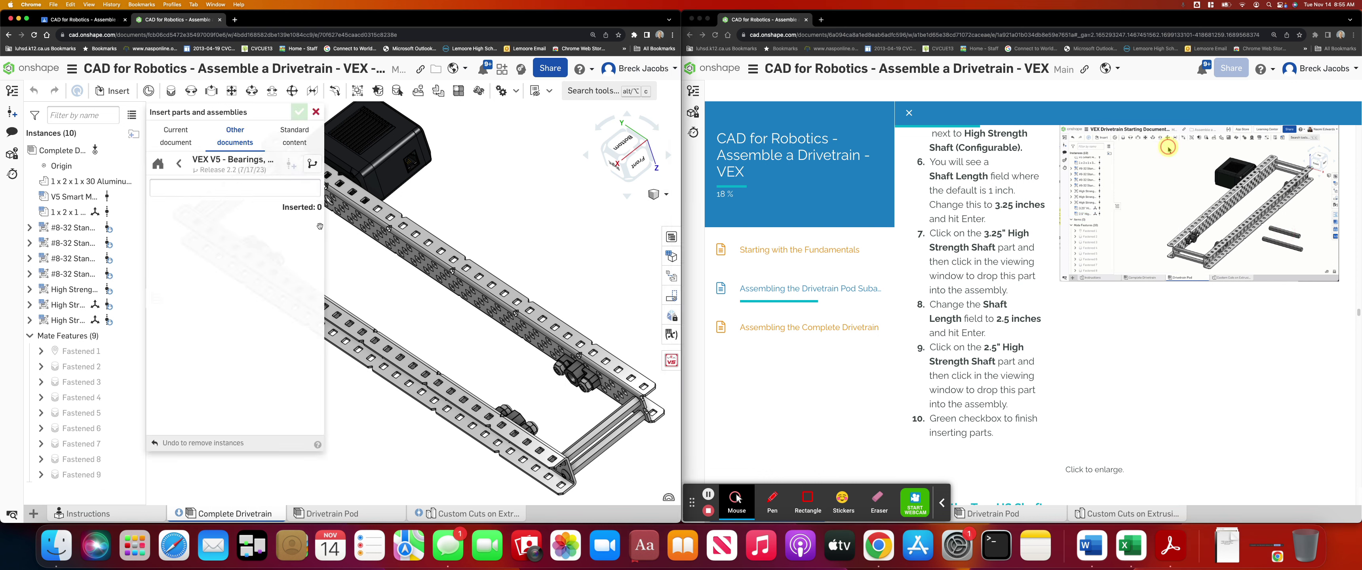
{"action": "left_click", "coordinate": [709, 495]}
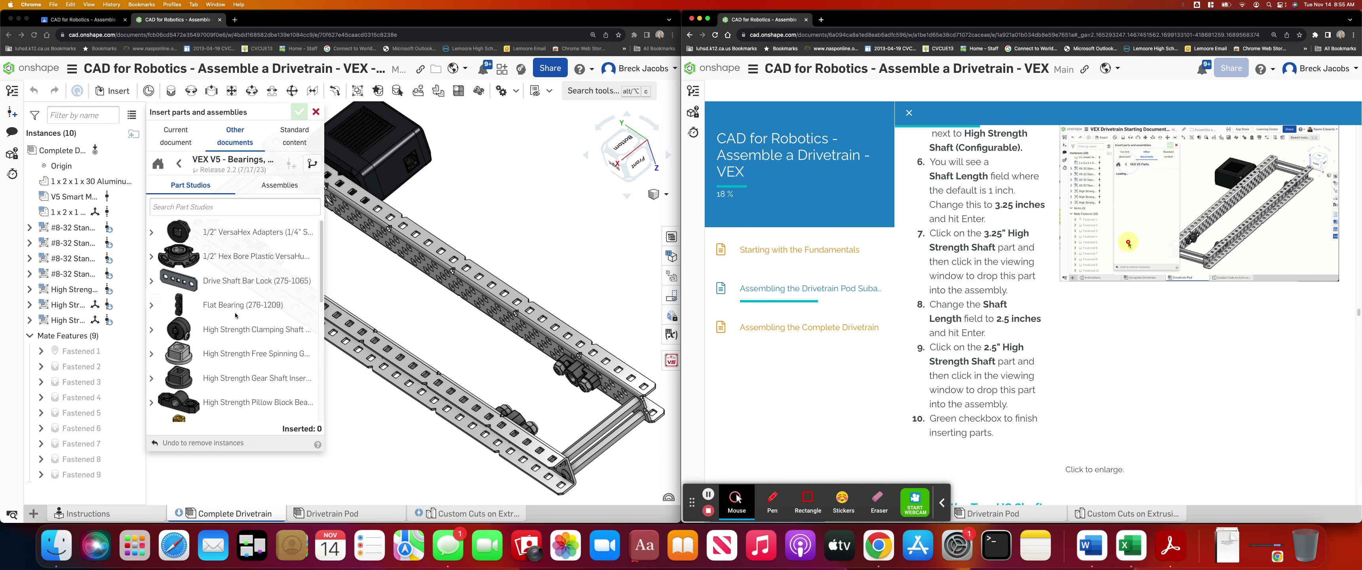
{"action": "scroll", "coordinate": [233, 307], "scroll_direction": "down", "scroll_amount": 2}
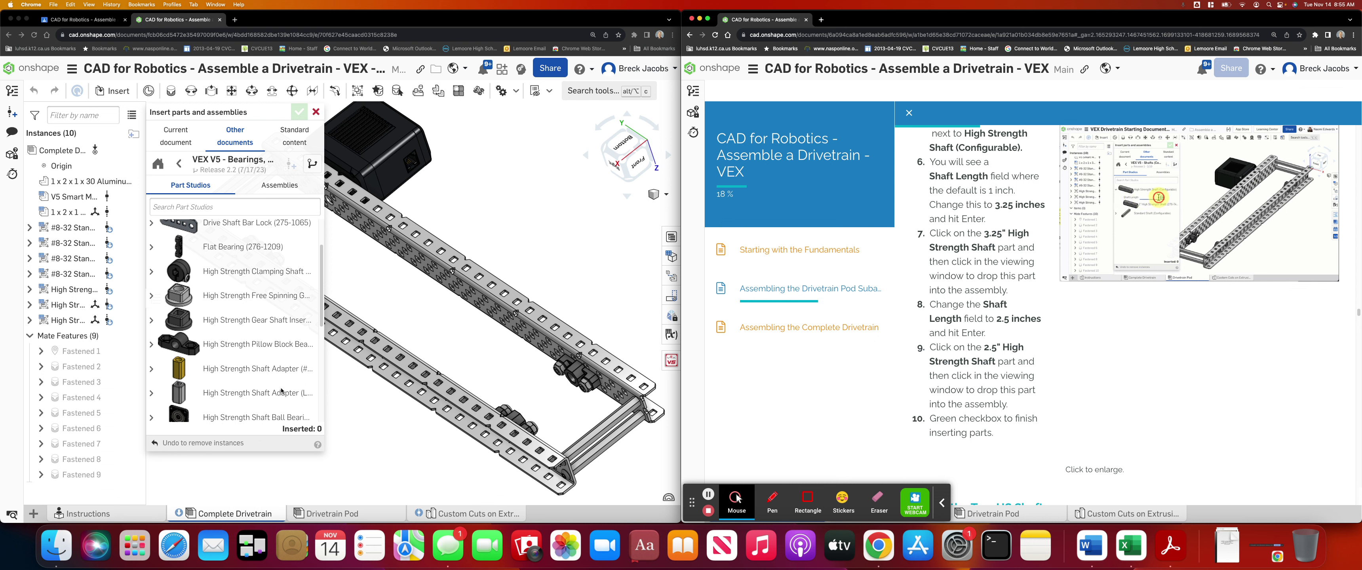
{"action": "scroll", "coordinate": [281, 379], "scroll_direction": "down", "scroll_amount": 5}
{"action": "scroll", "coordinate": [282, 379], "scroll_direction": "up", "scroll_amount": 5}
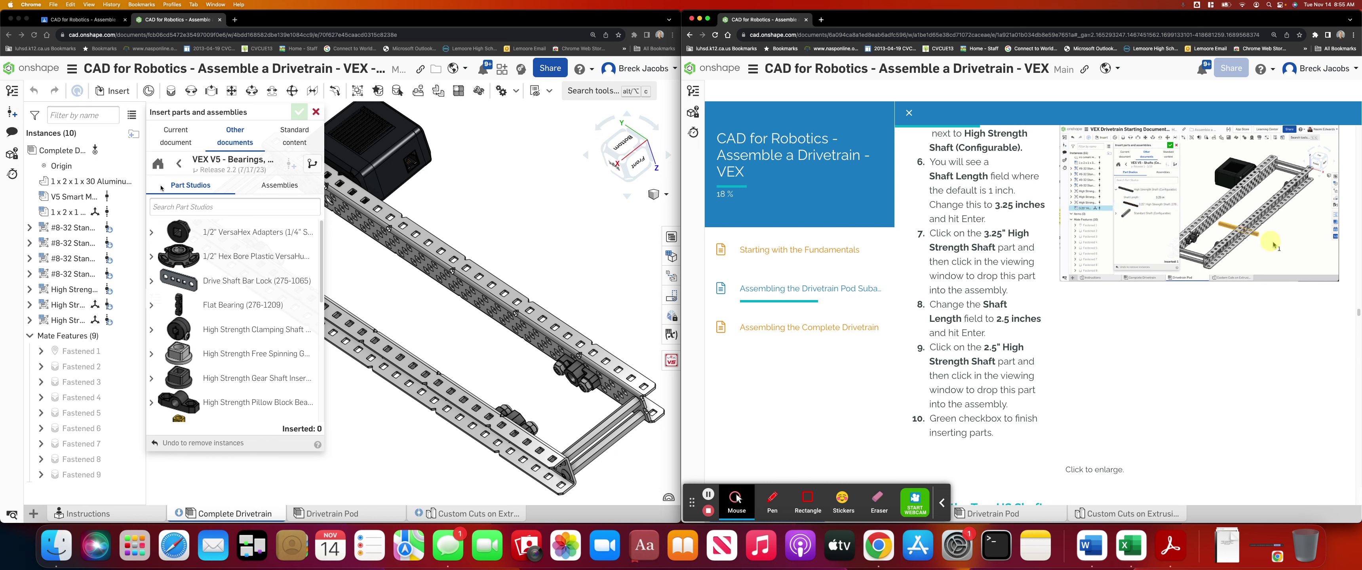
{"action": "left_click", "coordinate": [179, 166]}
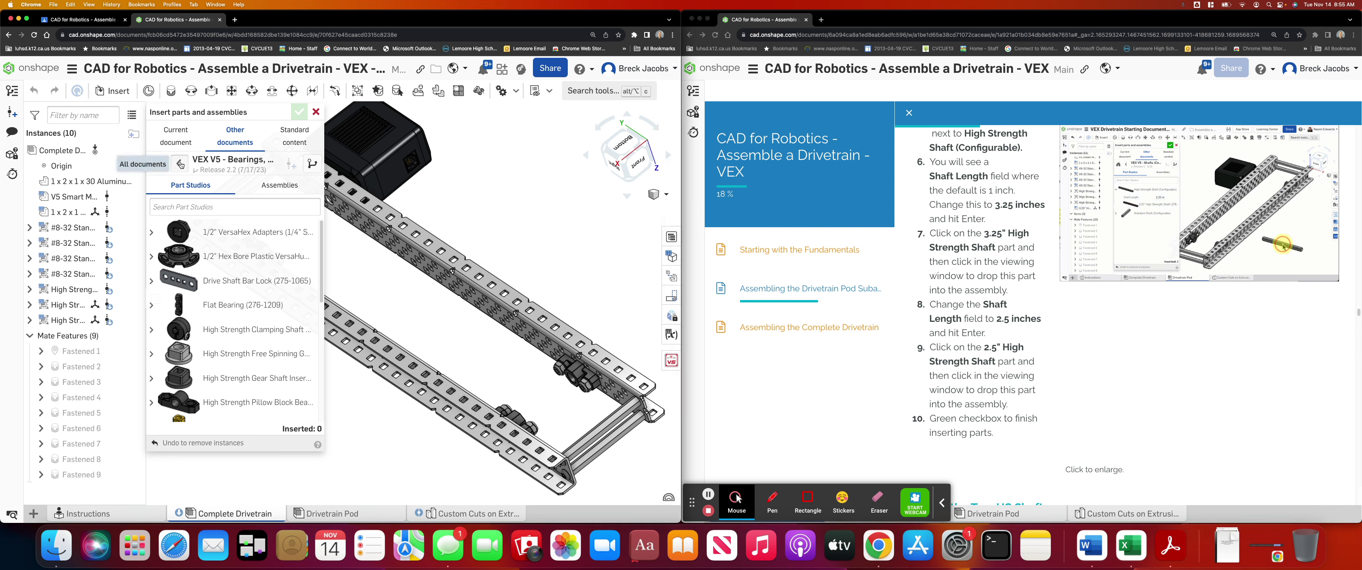
{"action": "left_click", "coordinate": [179, 165]}
{"action": "scroll", "coordinate": [976, 253], "scroll_direction": "up", "scroll_amount": 3}
{"action": "scroll", "coordinate": [976, 253], "scroll_direction": "up", "scroll_amount": 2}
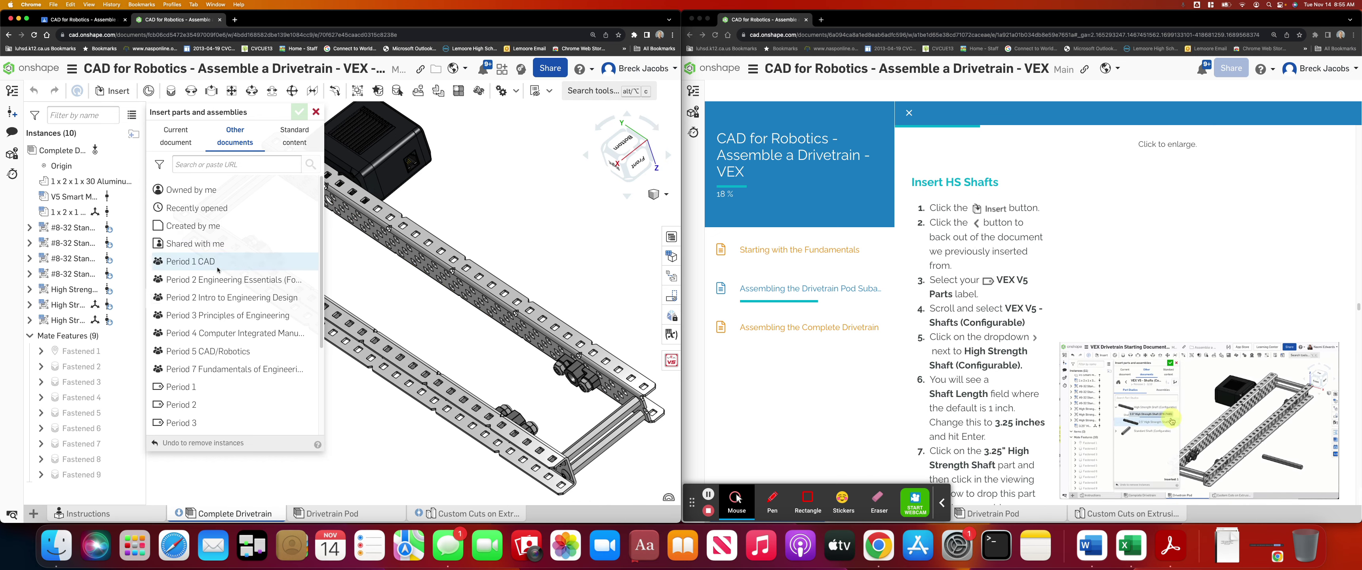
{"action": "scroll", "coordinate": [202, 381], "scroll_direction": "down", "scroll_amount": 2}
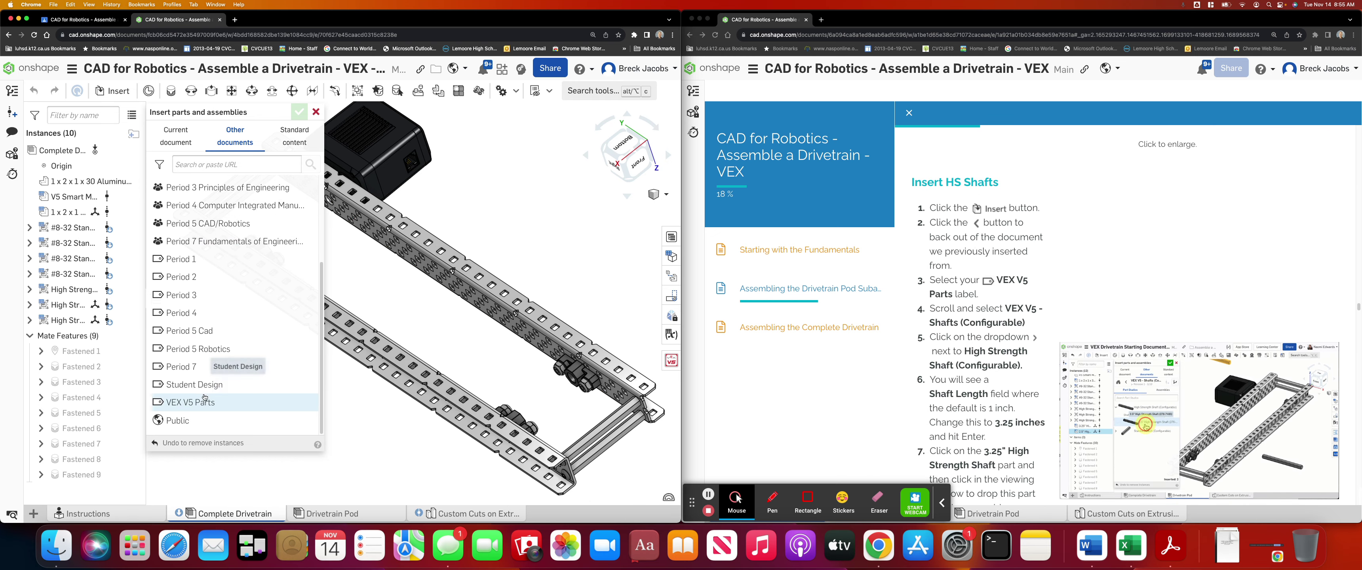
{"action": "left_click", "coordinate": [204, 402]}
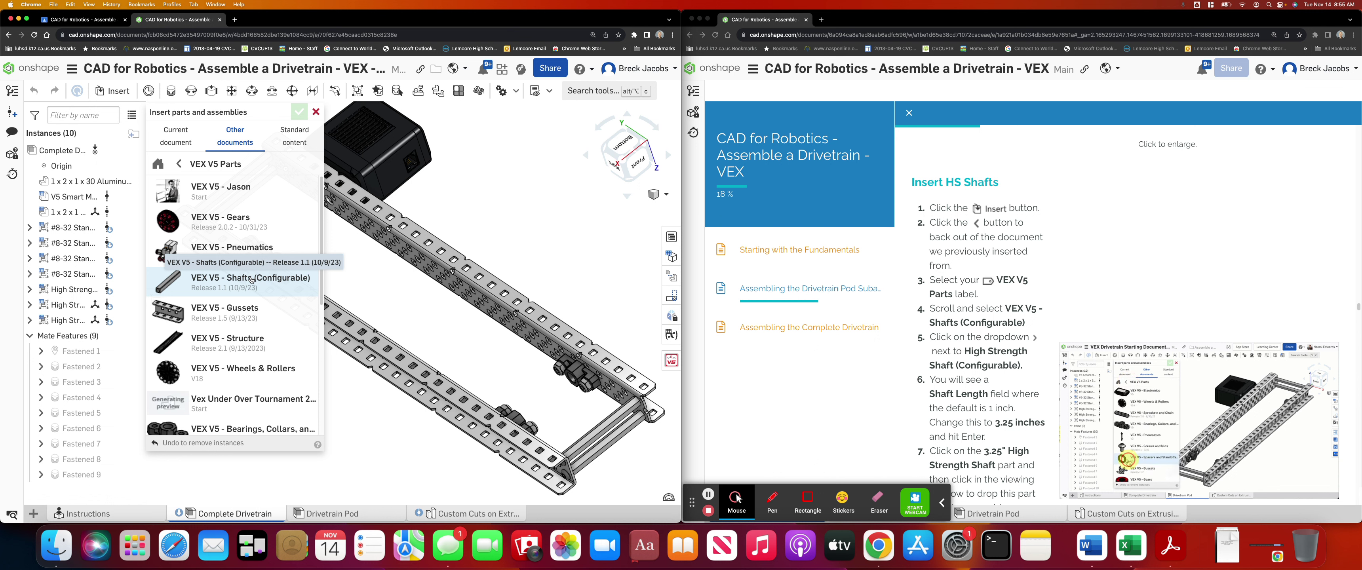
- Choose VEX V5 - Shafts (Configurable) as the source and expand High Strength Shaft (Configurable) to show its length option
{"action": "left_click", "coordinate": [252, 281]}
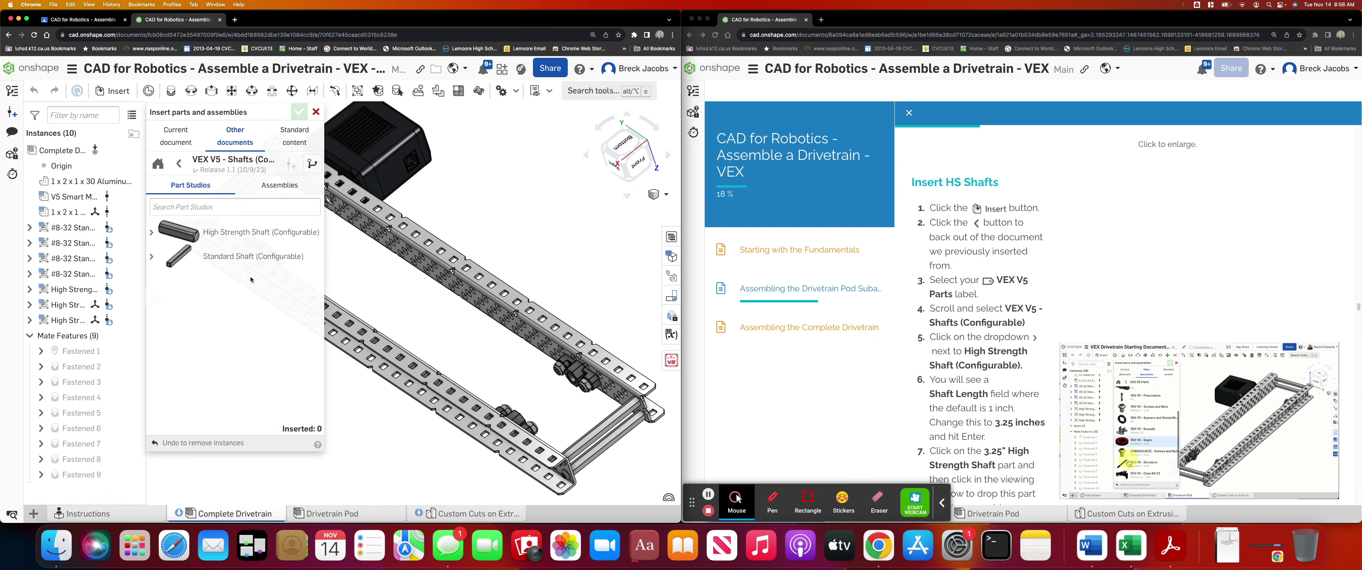
{"action": "left_click", "coordinate": [151, 233]}
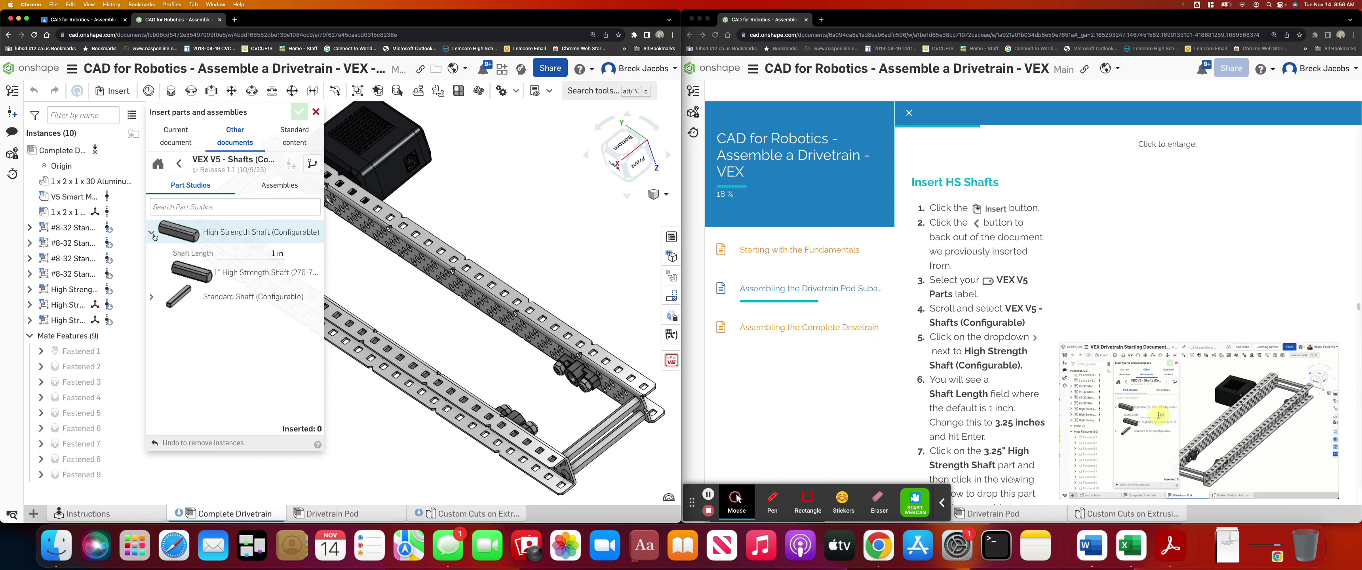
{"action": "scroll", "coordinate": [899, 326], "scroll_direction": "down", "scroll_amount": 2}
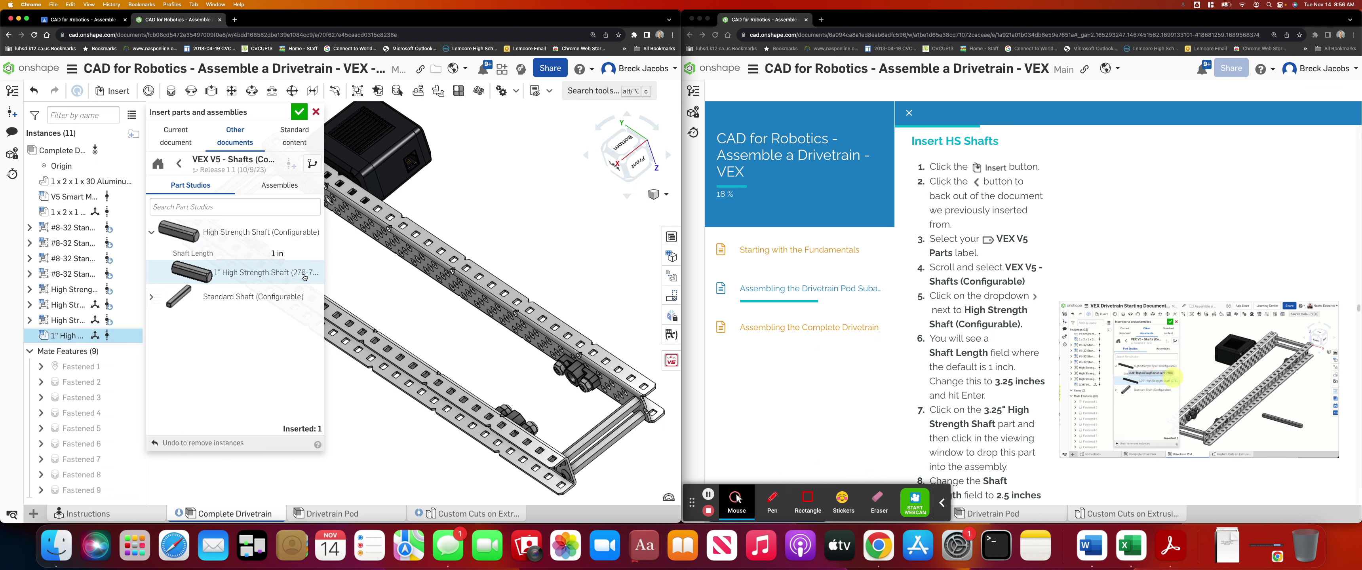
- Set the High Strength Shaft length to 3.25 in and place the 3.25" shaft in the open space beside the C-channel
{"action": "left_click", "coordinate": [277, 254]}
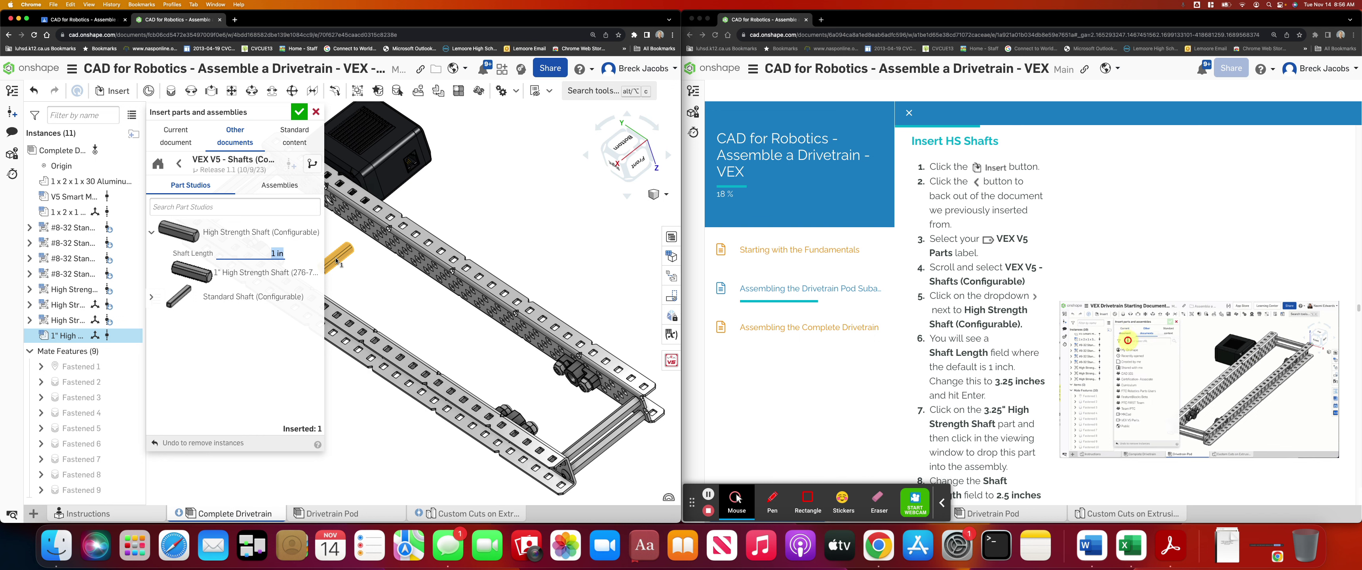
{"action": "type", "text": "3.2"}
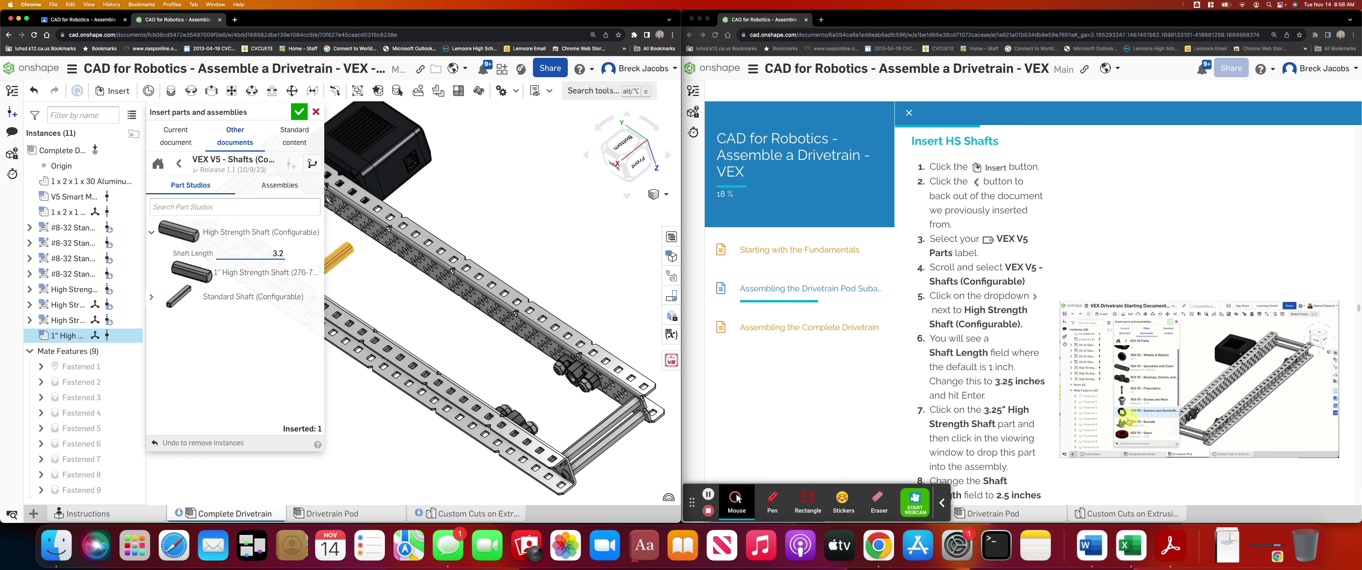
{"action": "type", "text": "5"}
{"action": "key", "text": "Return"}
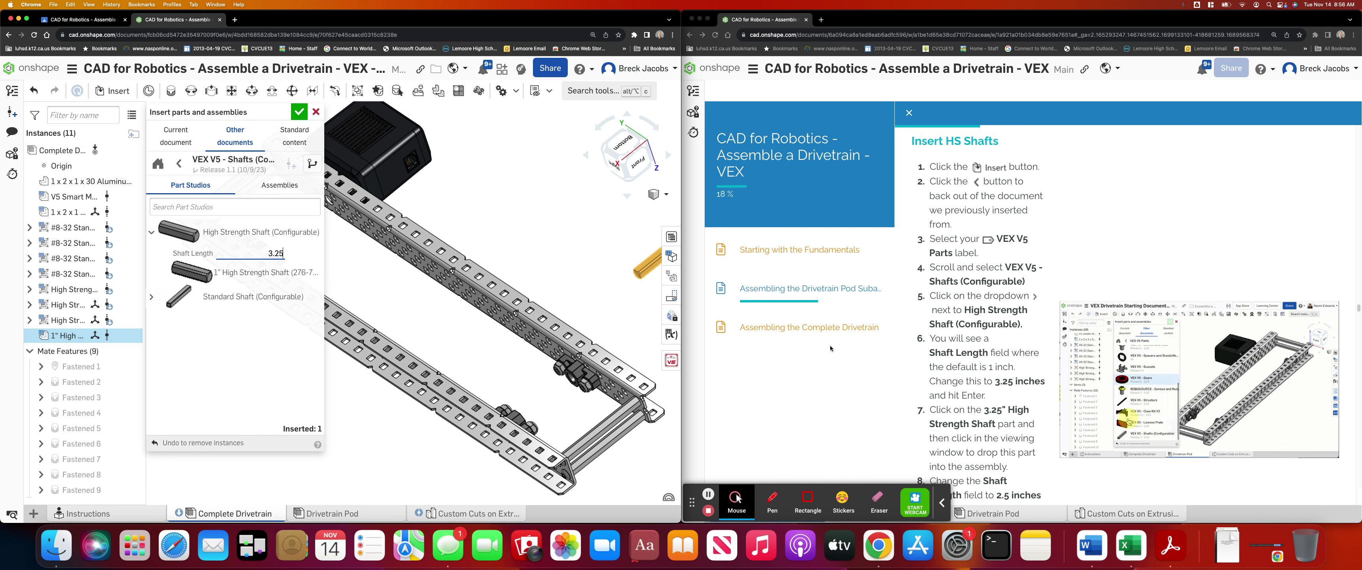
{"action": "scroll", "coordinate": [947, 392], "scroll_direction": "down", "scroll_amount": 2}
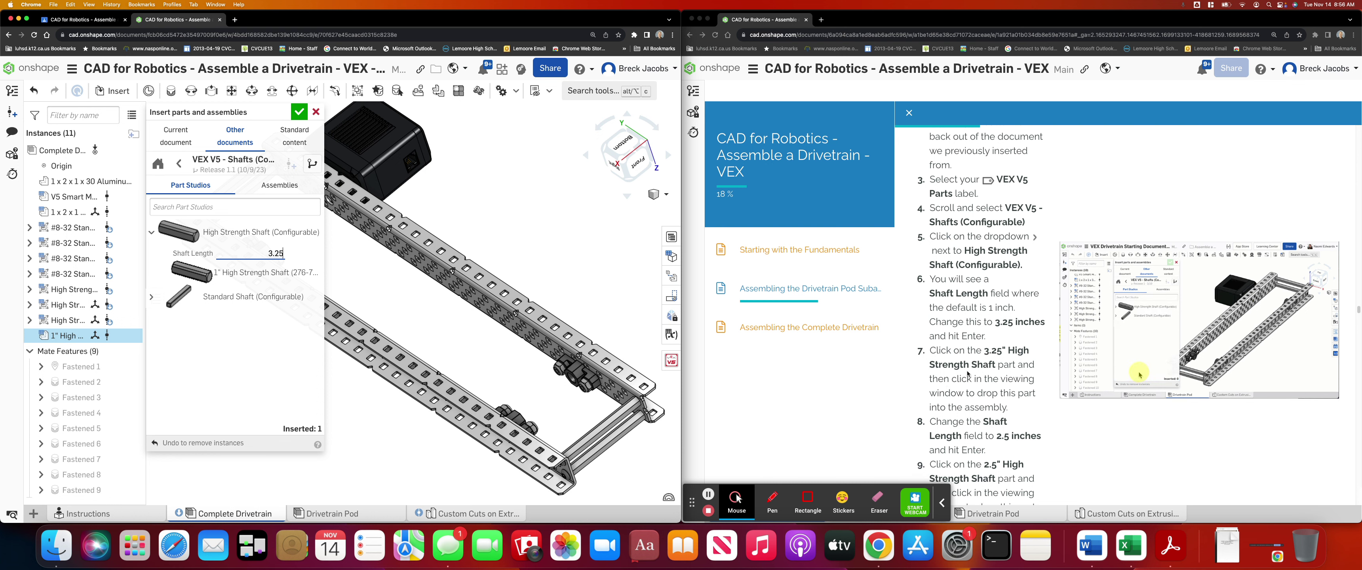
{"action": "scroll", "coordinate": [972, 370], "scroll_direction": "down", "scroll_amount": 2}
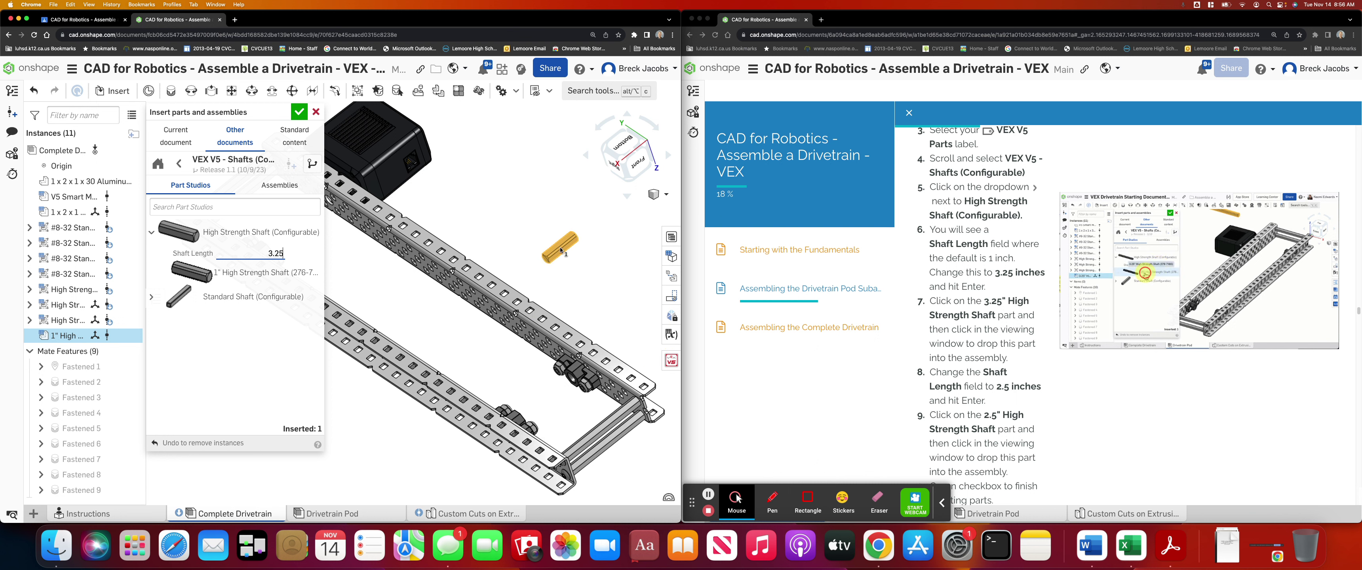
{"action": "key", "text": "Return"}
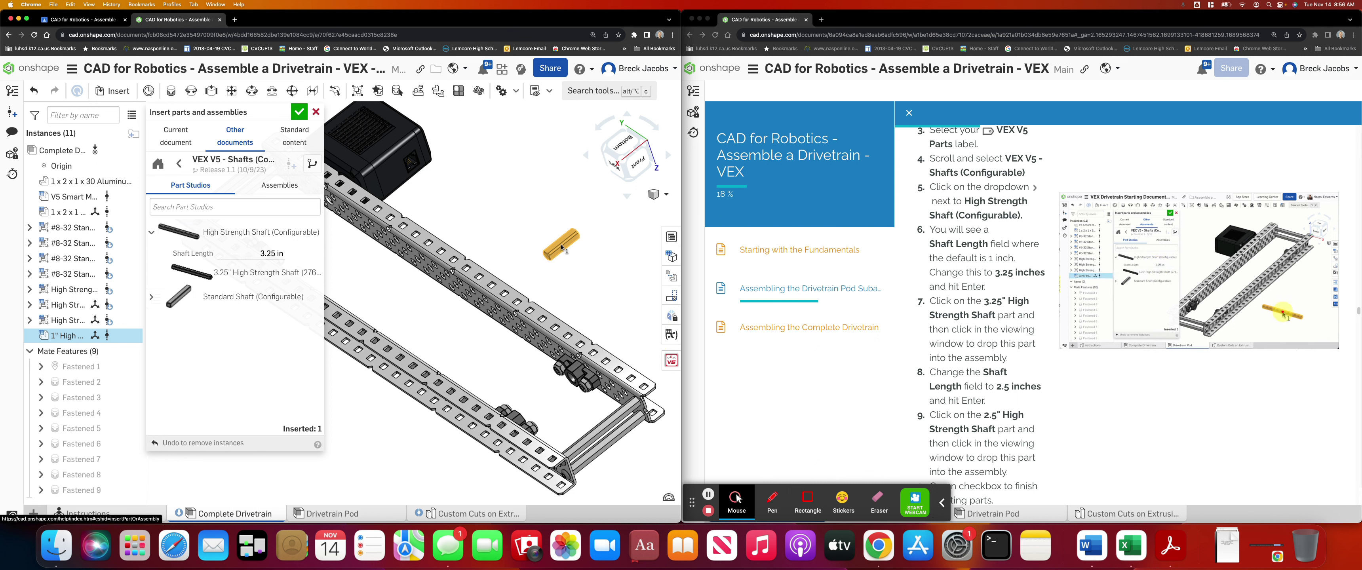
{"action": "left_click", "coordinate": [234, 272]}
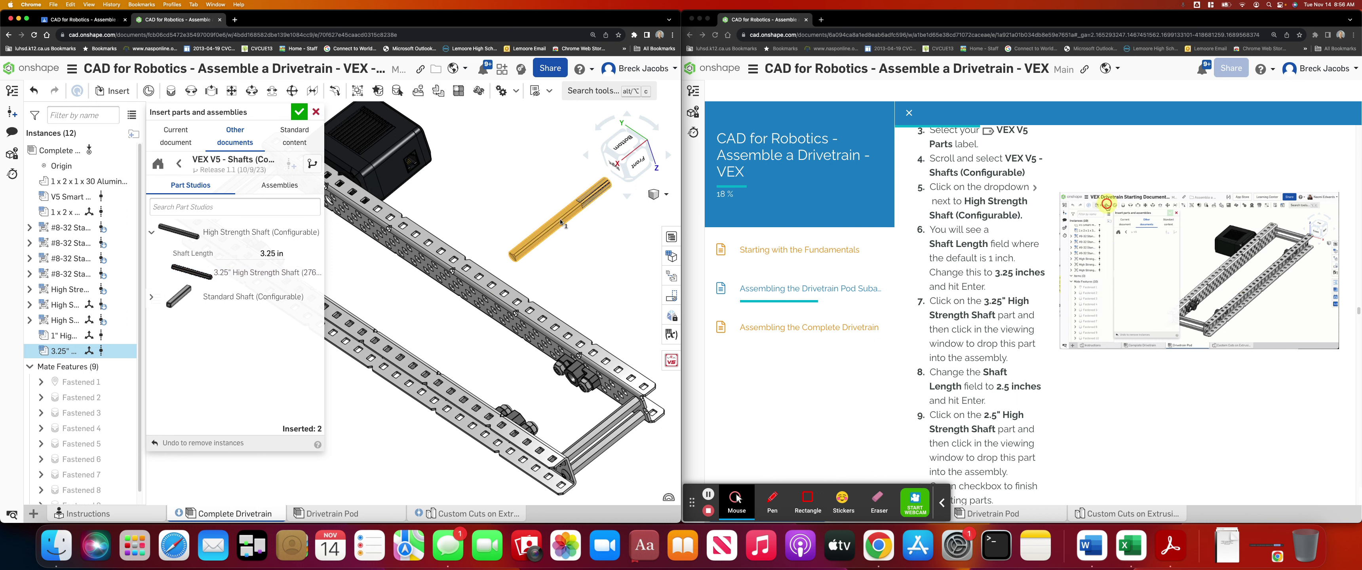
{"action": "left_click", "coordinate": [562, 222]}
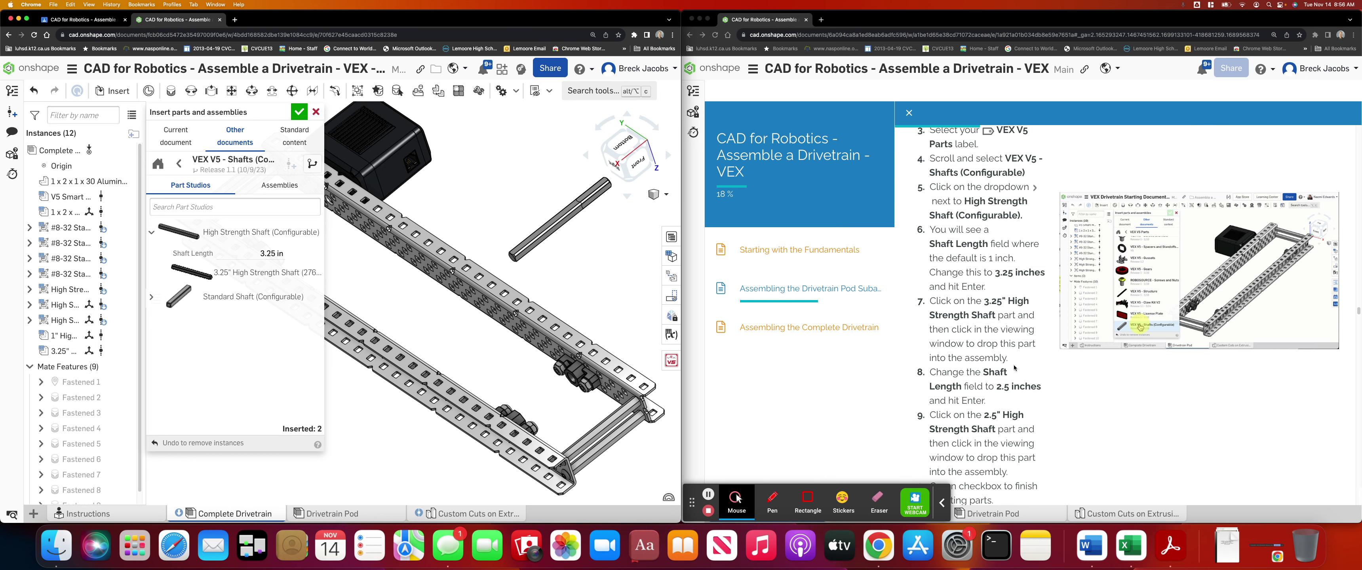
- Set the shaft length to 2.5 in, place the 2.5" High Strength Shaft beside the first shaft, and finish inserting parts
{"action": "scroll", "coordinate": [1015, 367], "scroll_direction": "down", "scroll_amount": 3}
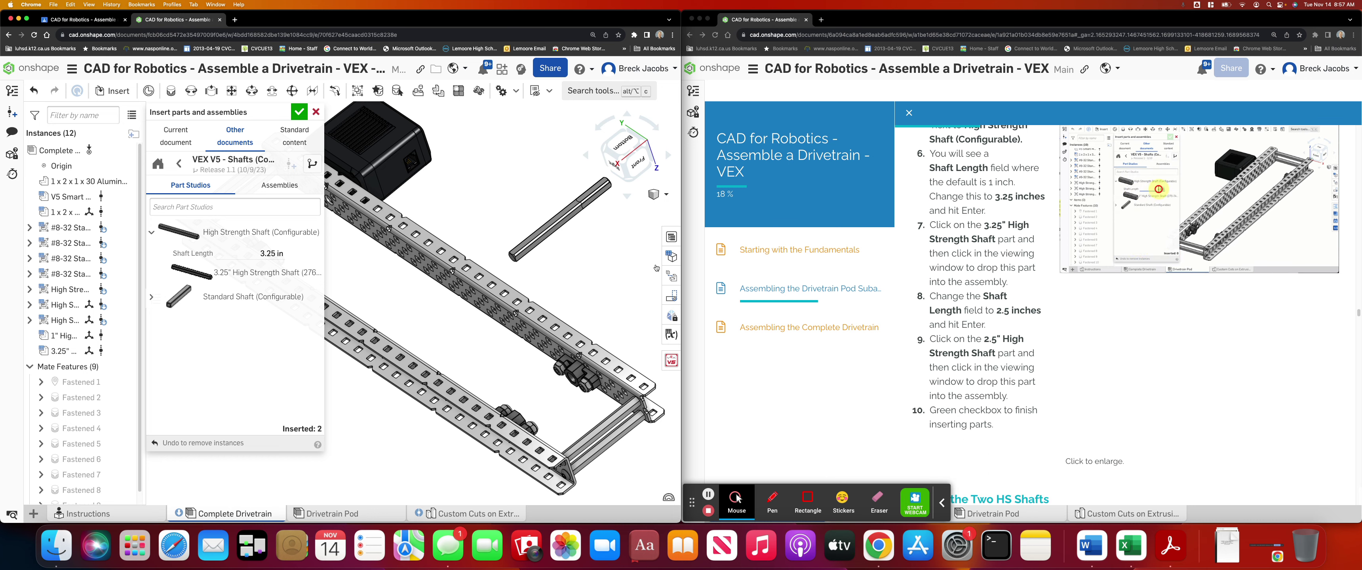
{"action": "left_click", "coordinate": [273, 254]}
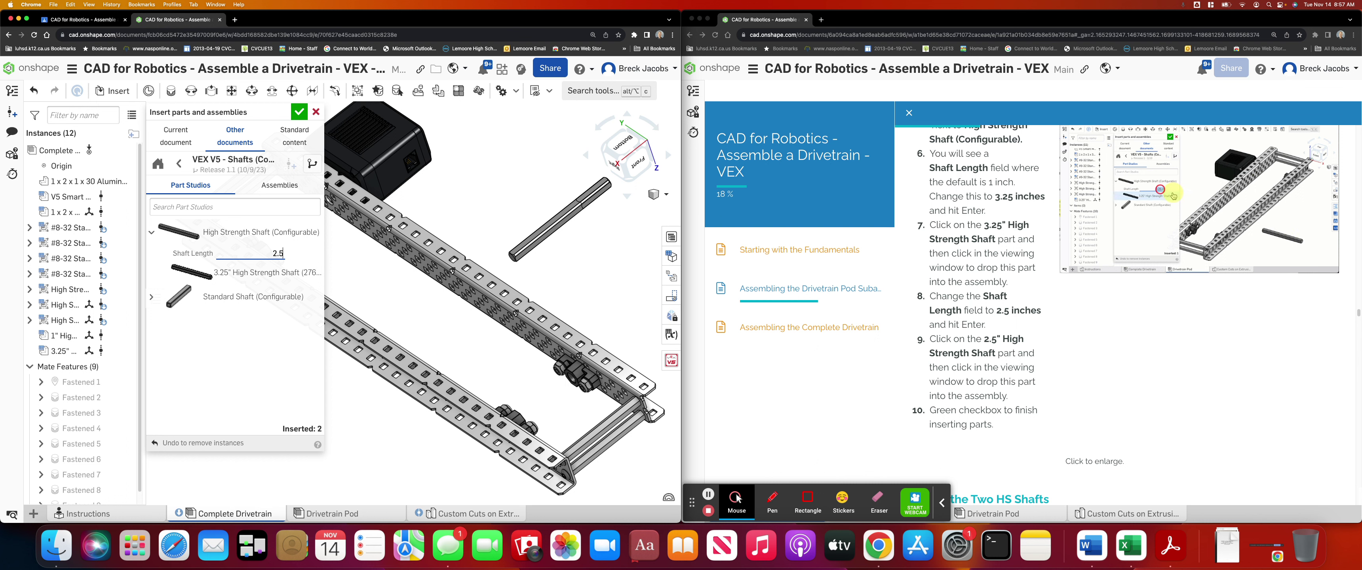
{"action": "type", "text": "2.5"}
{"action": "key", "text": "Return"}
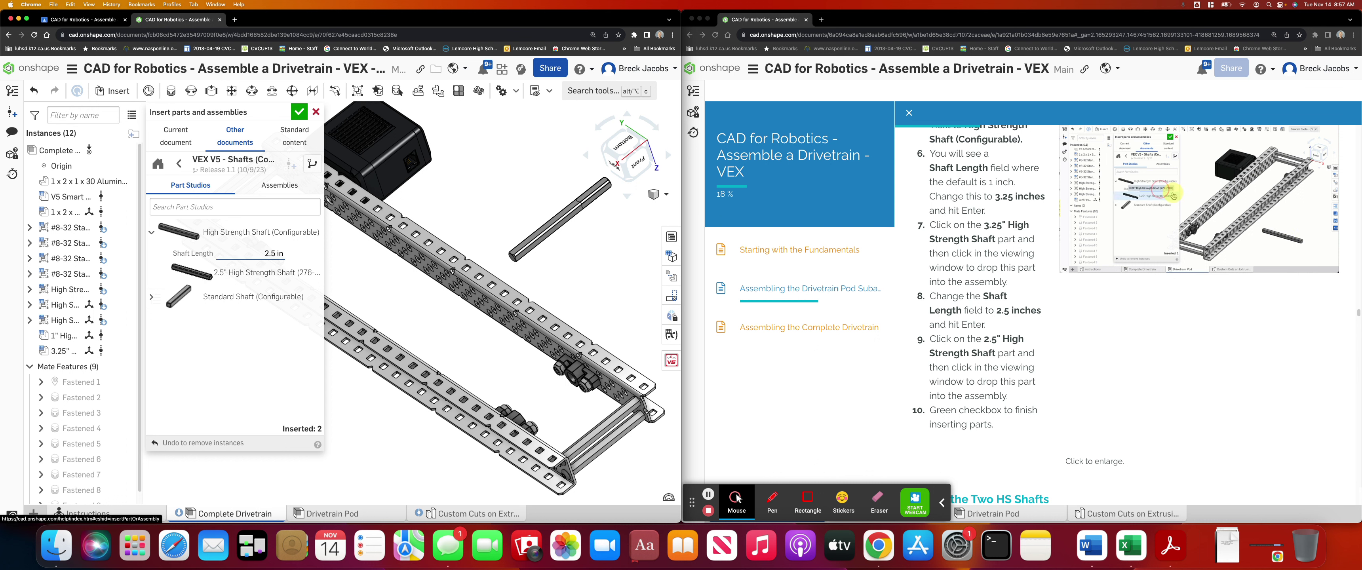
{"action": "left_click", "coordinate": [209, 274]}
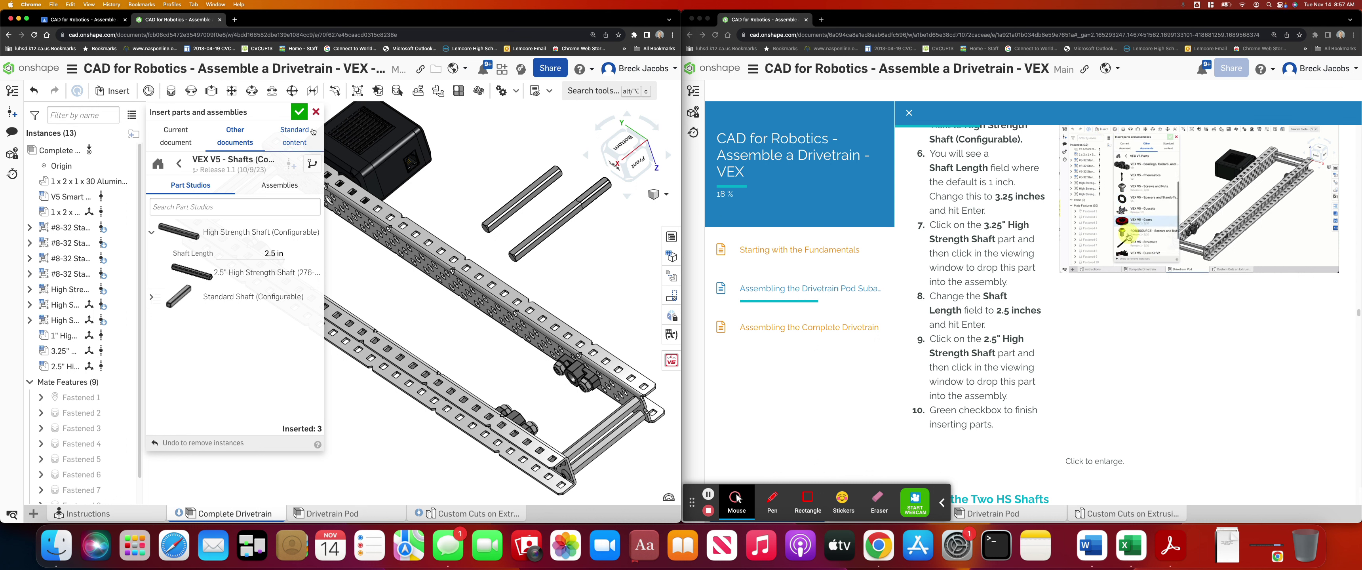
{"action": "left_click", "coordinate": [301, 112]}
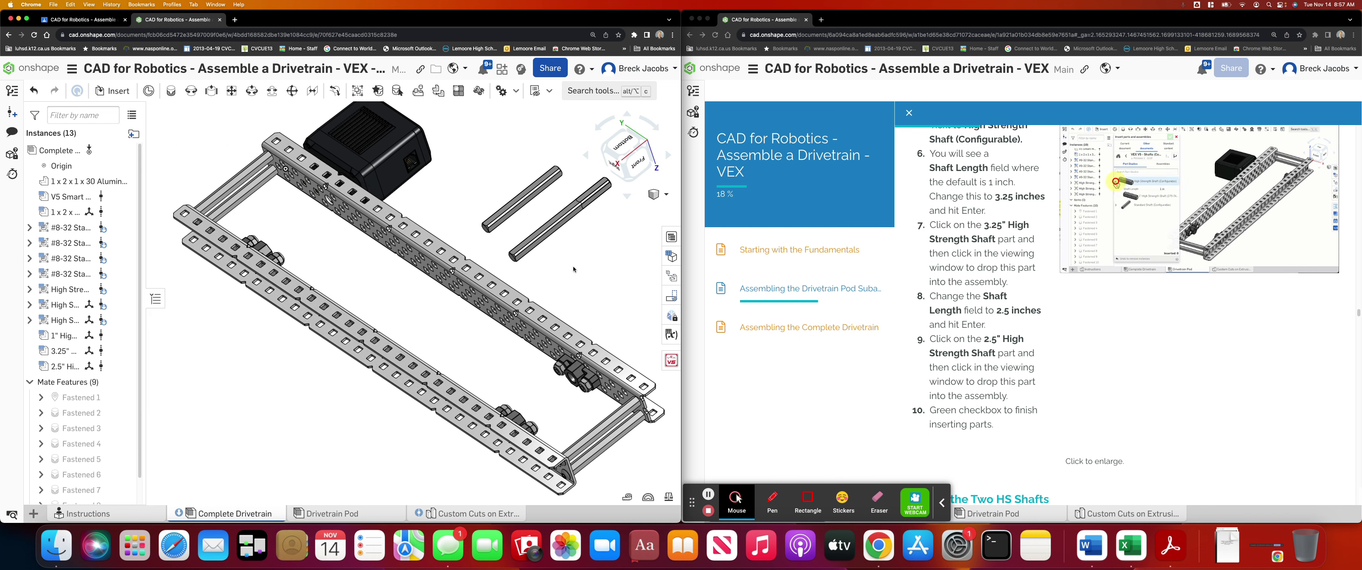
- Move the 3.25" shaft aside and delete the stray 1" High Strength Shaft beneath it
{"action": "left_click_drag", "start_coordinate": [573, 224], "coordinate": [601, 268]}
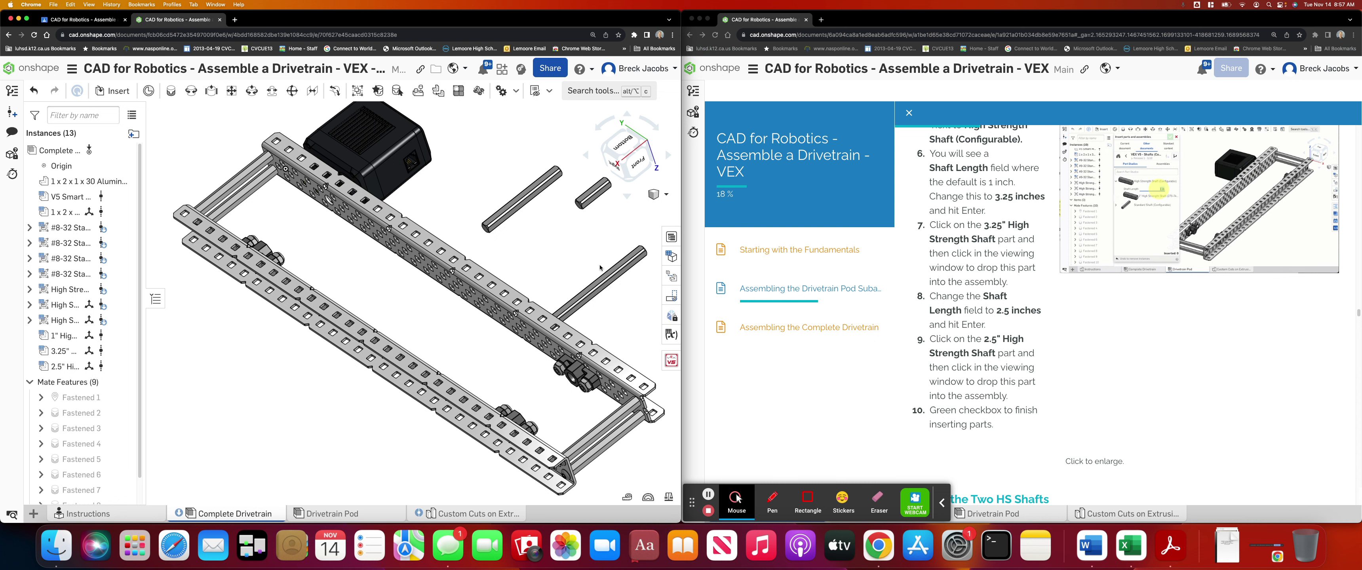
{"action": "left_click", "coordinate": [585, 198]}
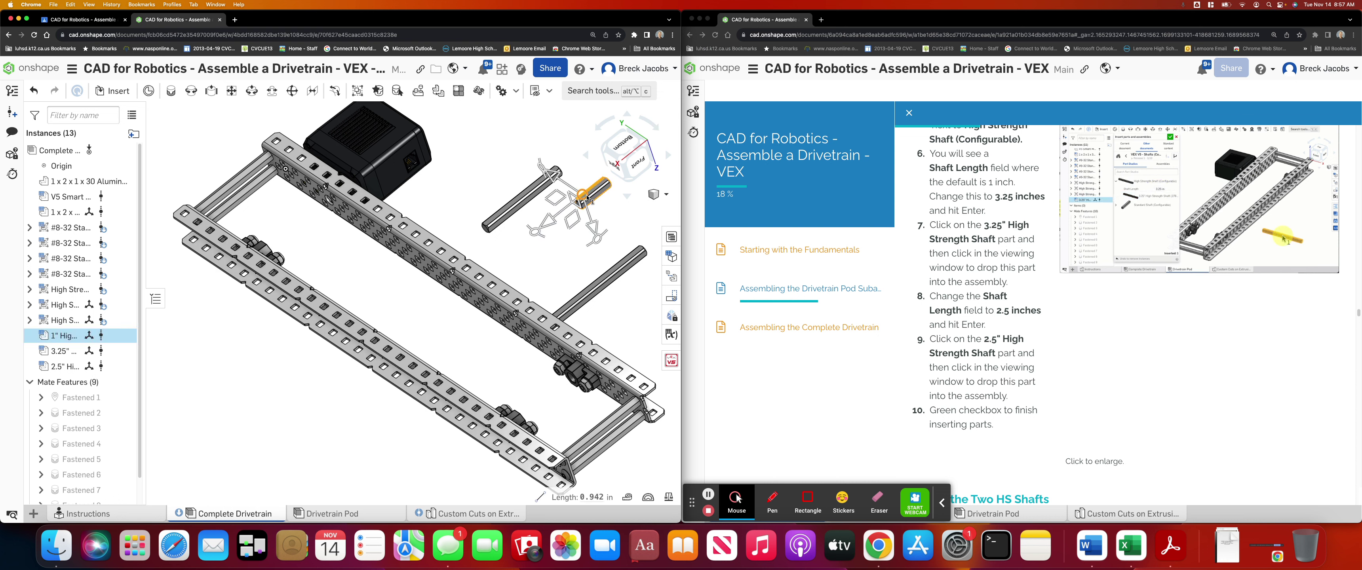
{"action": "key", "text": "Delete"}
- Move the 3.25" shaft back alongside the 2.5" shaft and clear the selection
{"action": "left_click_drag", "start_coordinate": [589, 209], "coordinate": [553, 192]}
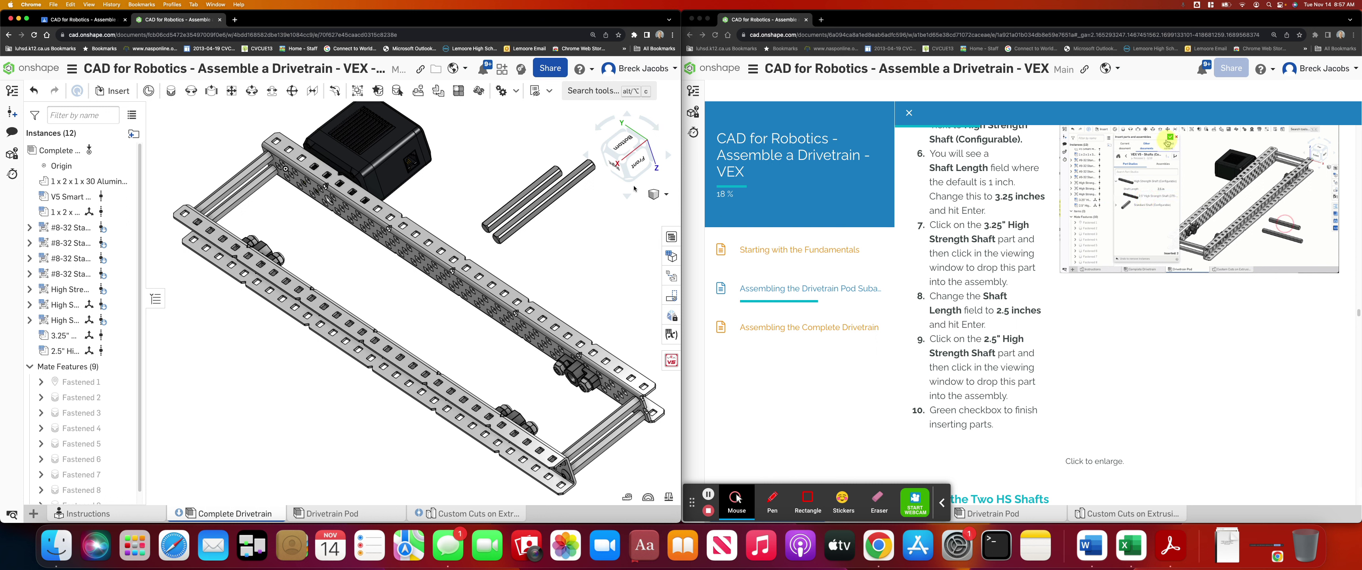
{"action": "left_click", "coordinate": [553, 195]}
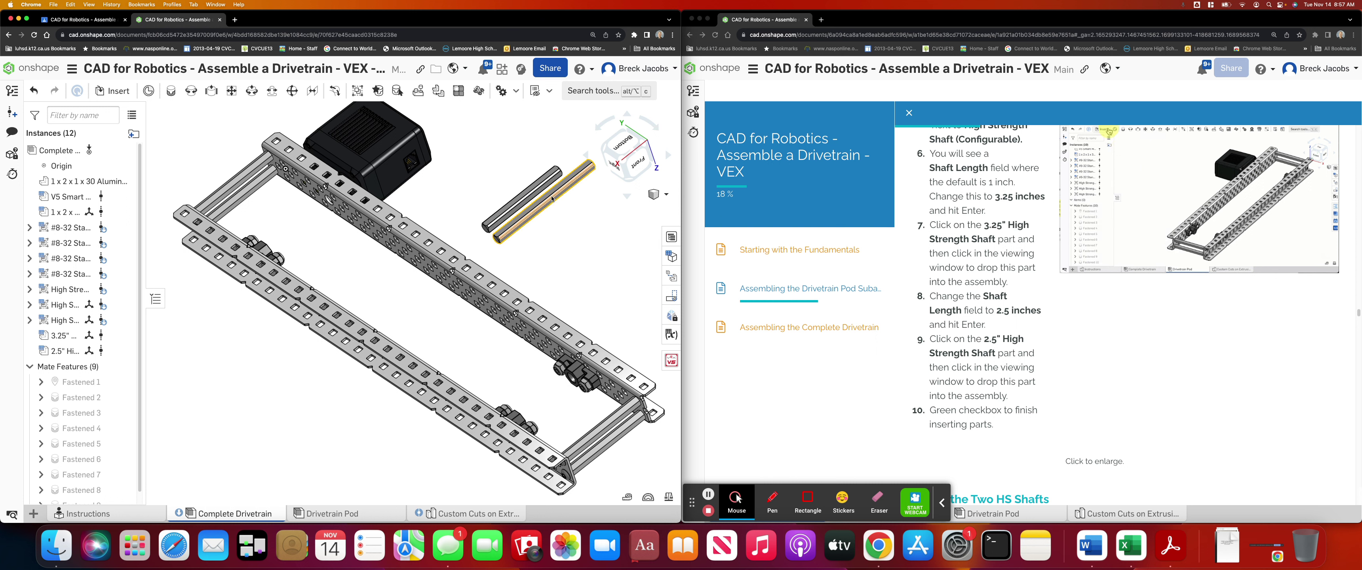
{"action": "left_click", "coordinate": [611, 263]}
- Read the instructions for attaching the two High Strength Shafts to the bearings with Fastened mates
{"action": "scroll", "coordinate": [1085, 408], "scroll_direction": "down", "scroll_amount": 5}
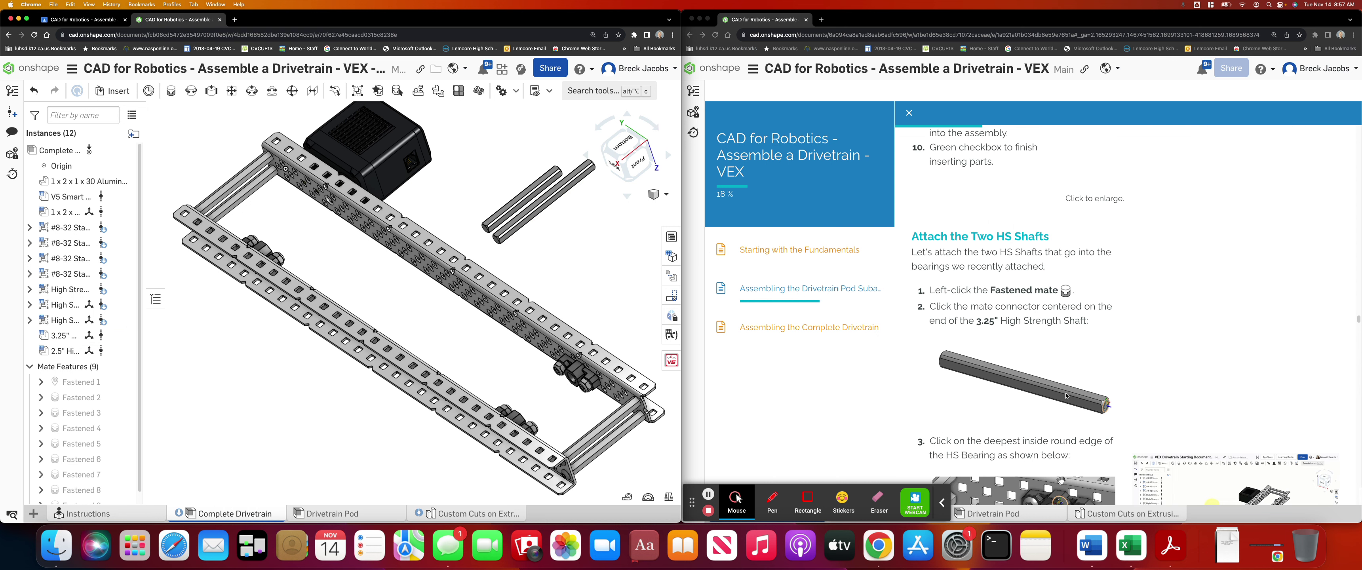
{"action": "scroll", "coordinate": [1052, 326], "scroll_direction": "down", "scroll_amount": 3}
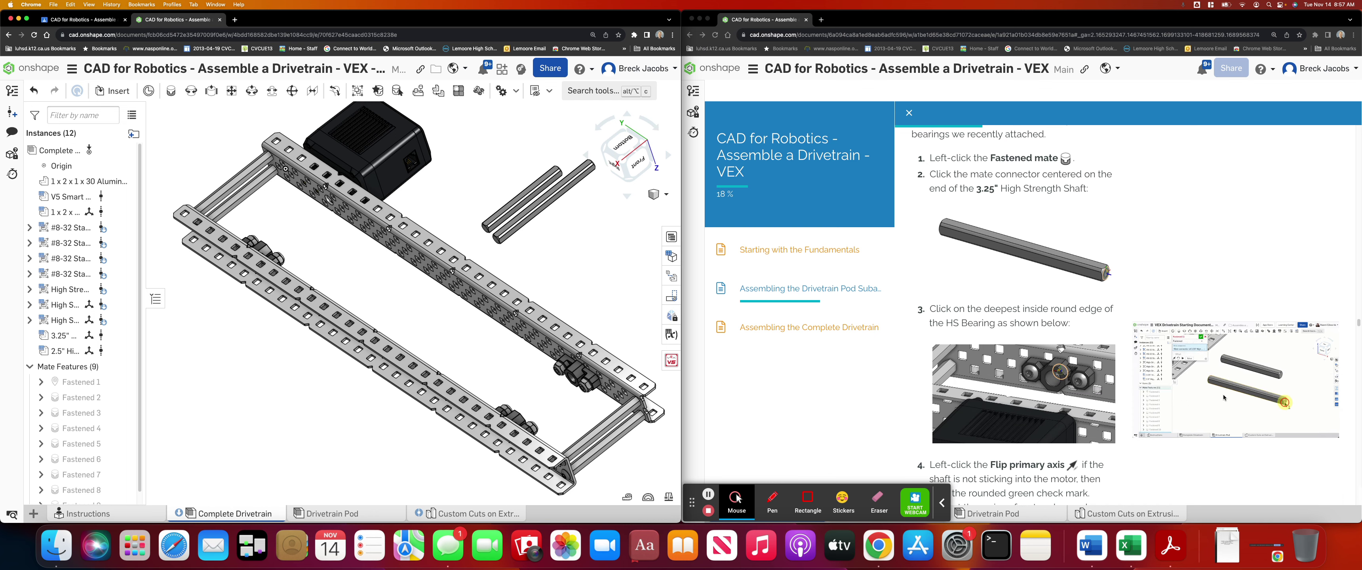
{"action": "scroll", "coordinate": [1054, 416], "scroll_direction": "down", "scroll_amount": 1}
{"action": "scroll", "coordinate": [1055, 411], "scroll_direction": "down", "scroll_amount": 5}
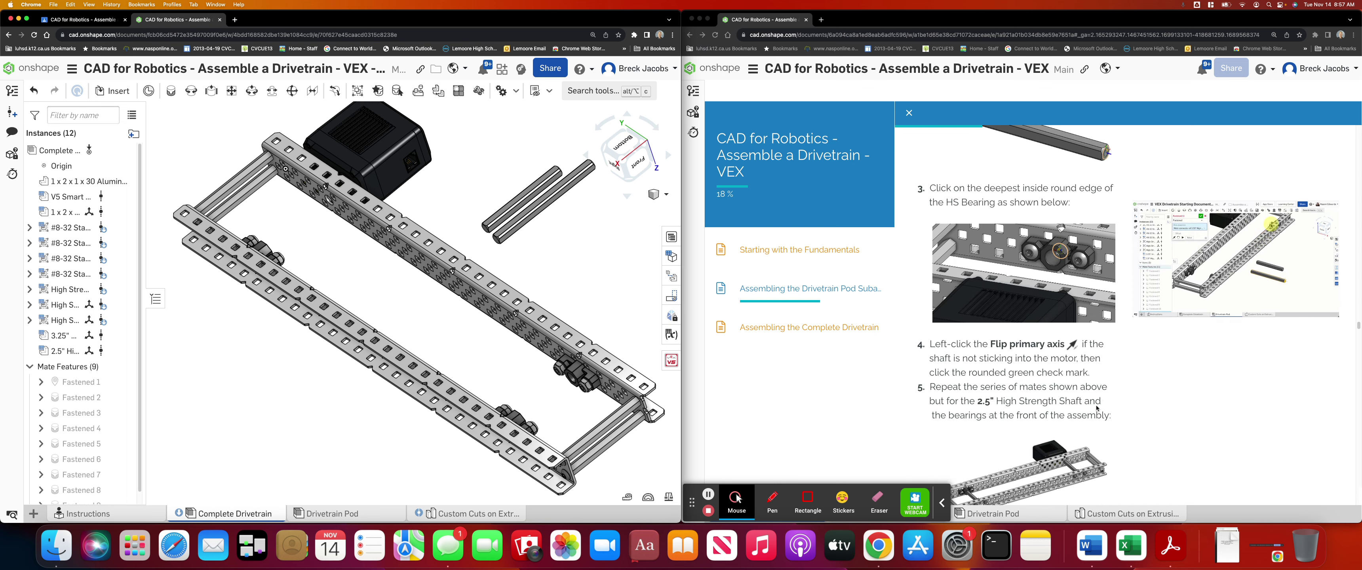
{"action": "scroll", "coordinate": [1148, 330], "scroll_direction": "up", "scroll_amount": 4}
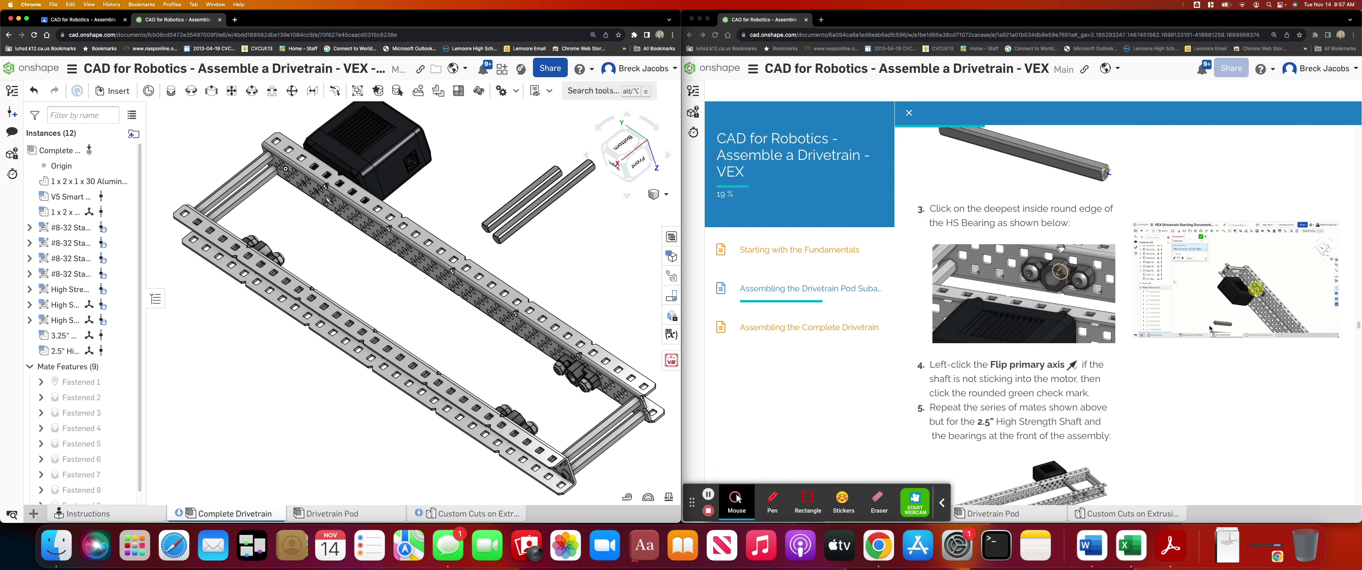
- Enlarge the demonstration of the Fastened shaft mates in the assembly instructions
{"action": "left_click", "coordinate": [1137, 349]}
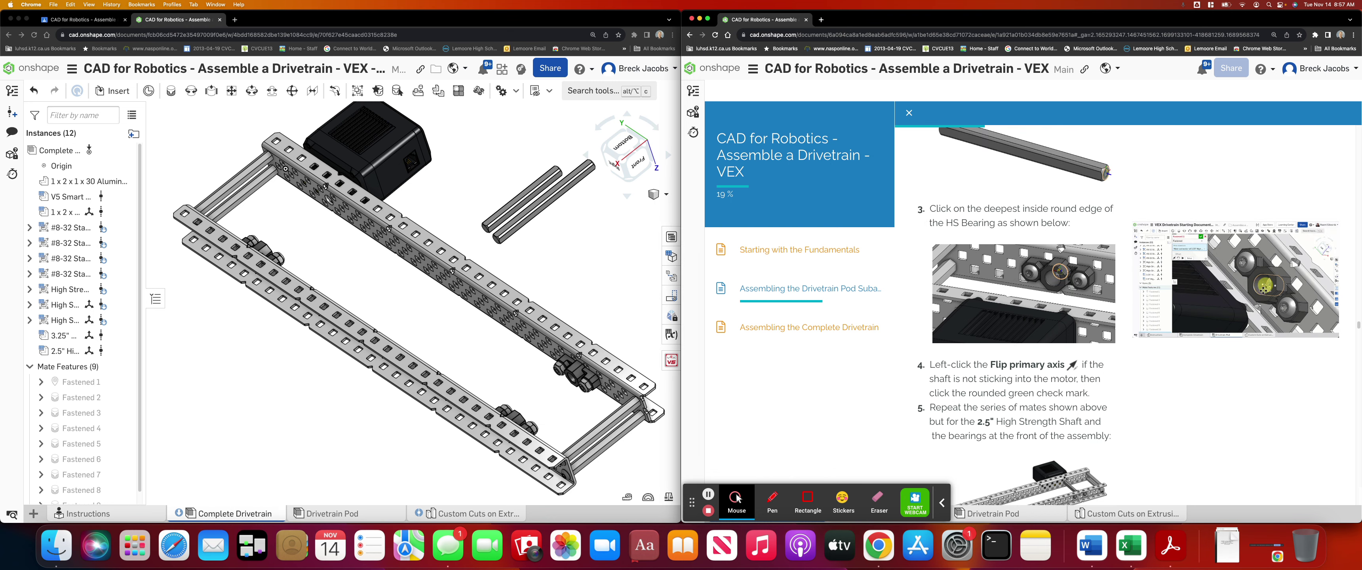
{"action": "left_click", "coordinate": [1252, 290]}
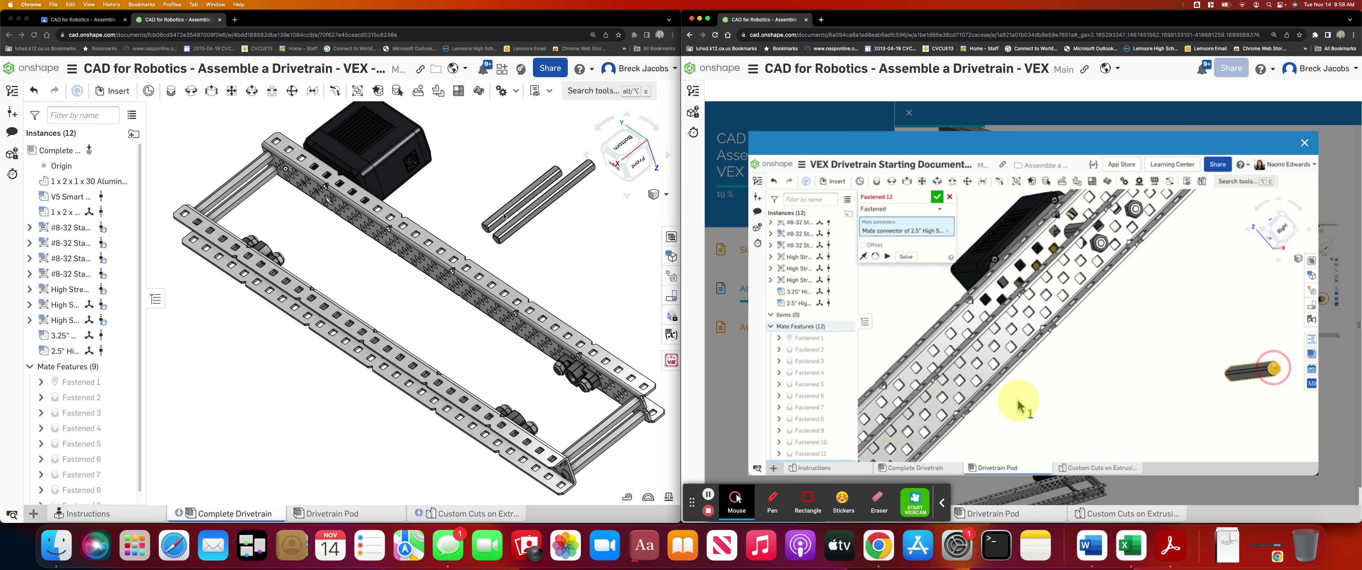
- Hide the 1 x 2 x 1 x 30 Aluminum C-Channel nearest the motor
{"action": "right_click_drag", "start_coordinate": [389, 289], "coordinate": [388, 268]}
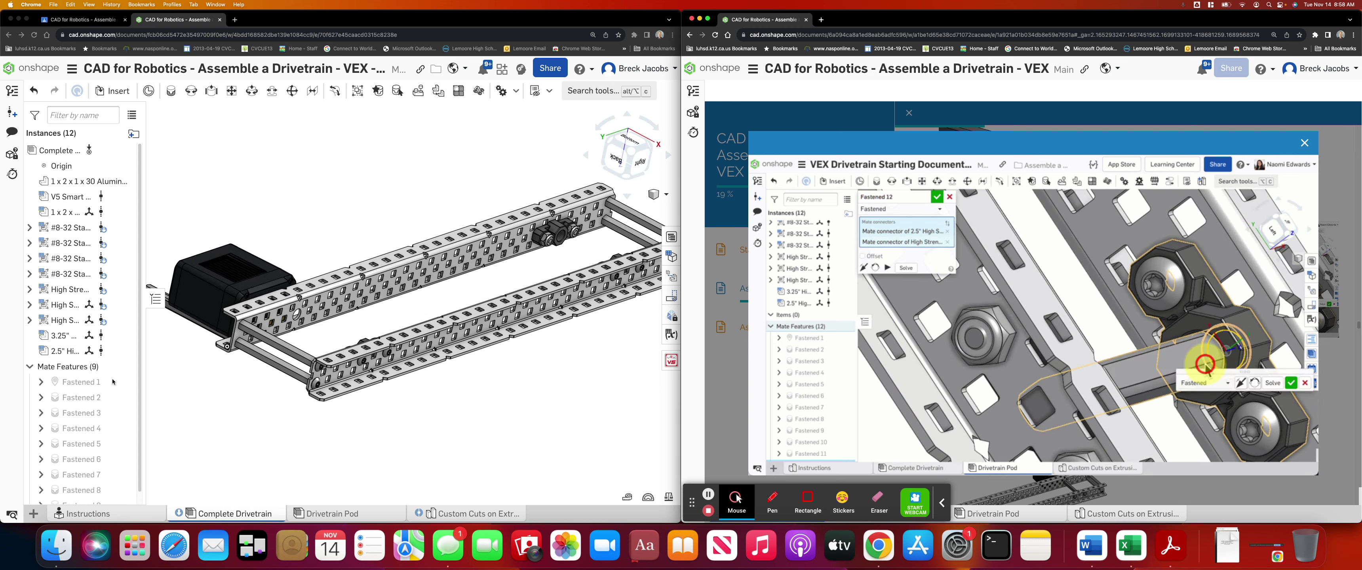
{"action": "scroll", "coordinate": [125, 352], "scroll_direction": "down", "scroll_amount": 1}
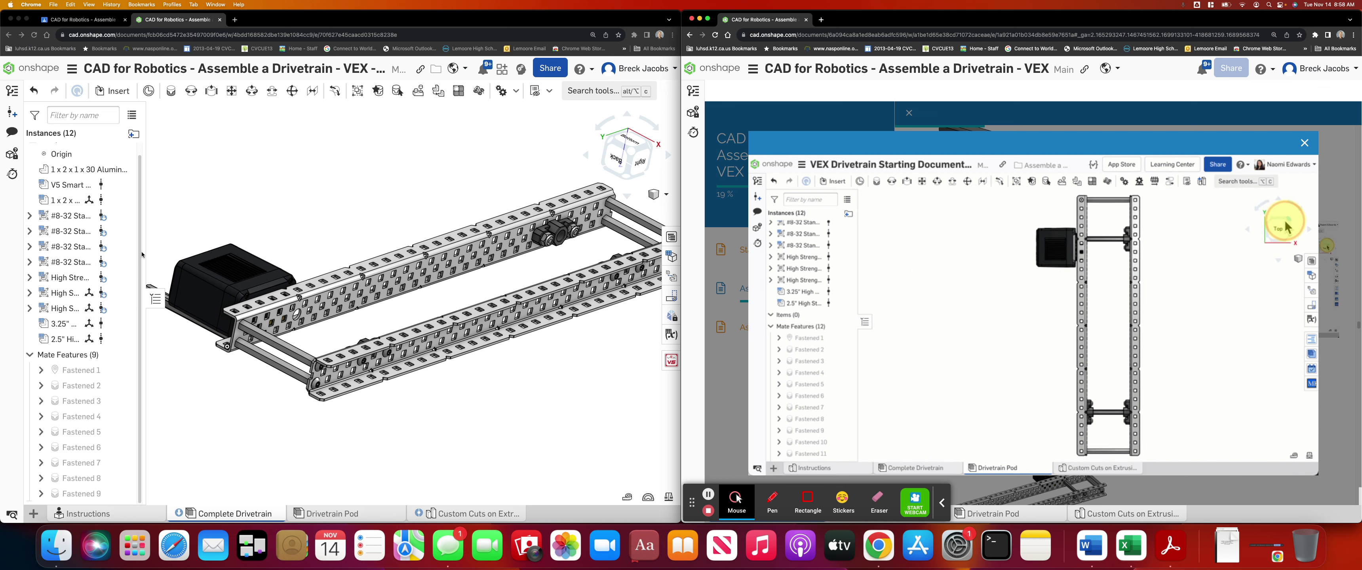
{"action": "scroll", "coordinate": [117, 304], "scroll_direction": "up", "scroll_amount": 1}
{"action": "scroll", "coordinate": [118, 304], "scroll_direction": "down", "scroll_amount": 1}
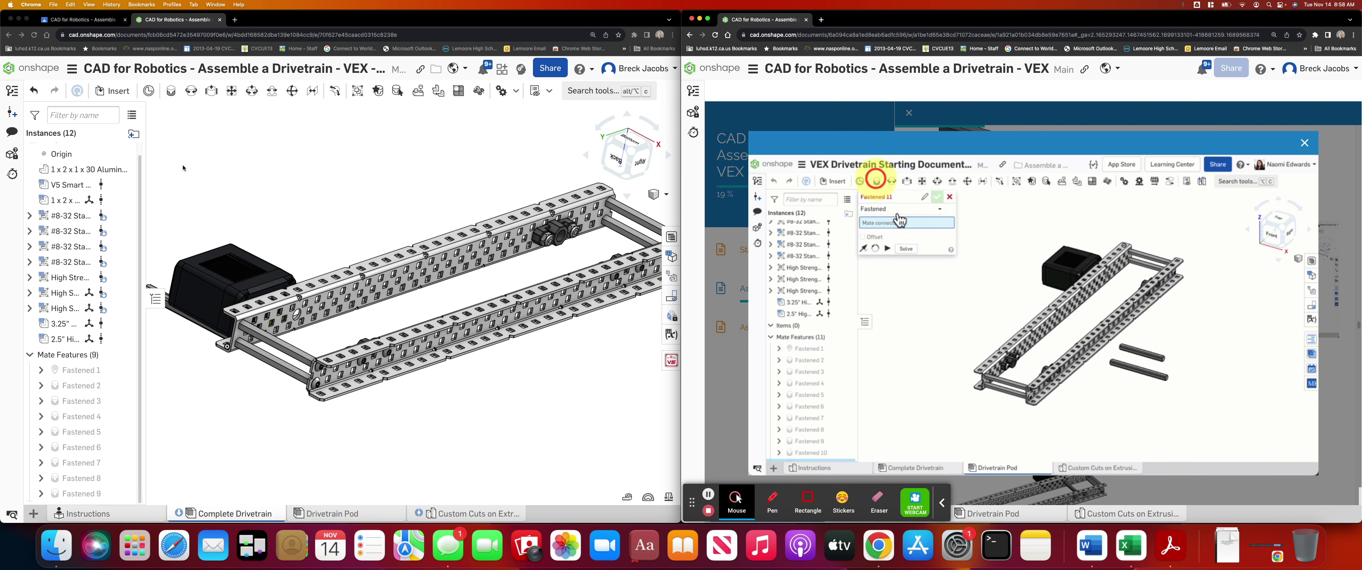
{"action": "scroll", "coordinate": [224, 162], "scroll_direction": "down", "scroll_amount": 4}
{"action": "scroll", "coordinate": [236, 291], "scroll_direction": "up", "scroll_amount": 4}
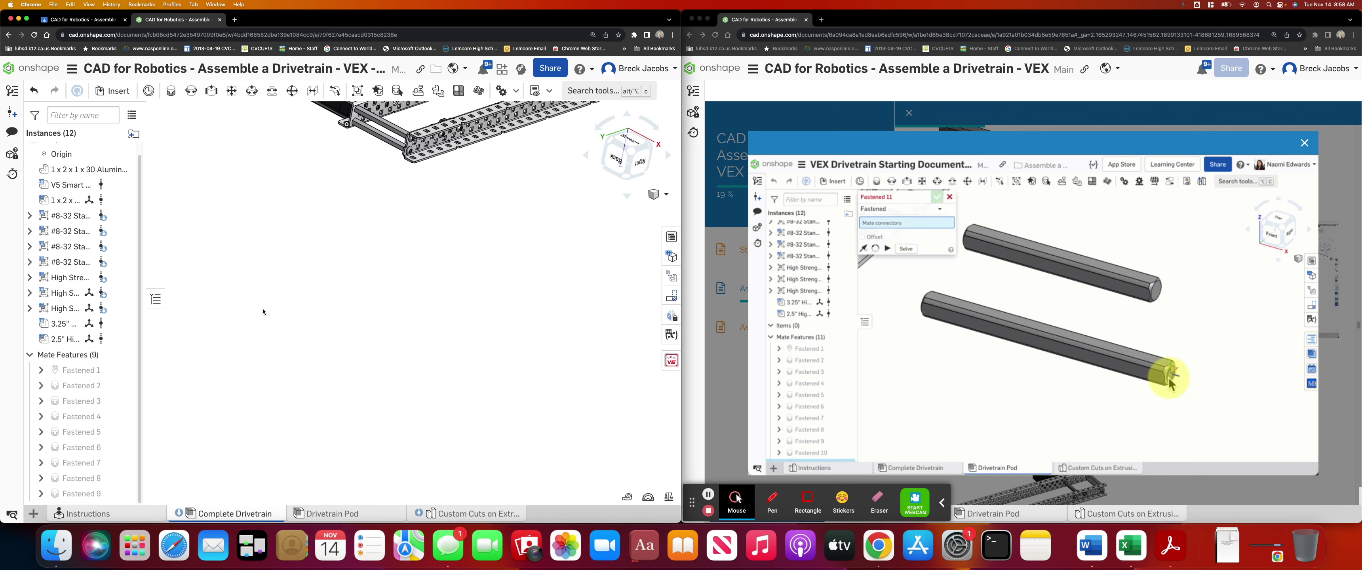
{"action": "middle_click_drag", "start_coordinate": [341, 238], "coordinate": [320, 396]}
{"action": "scroll", "coordinate": [363, 260], "scroll_direction": "up", "scroll_amount": 2}
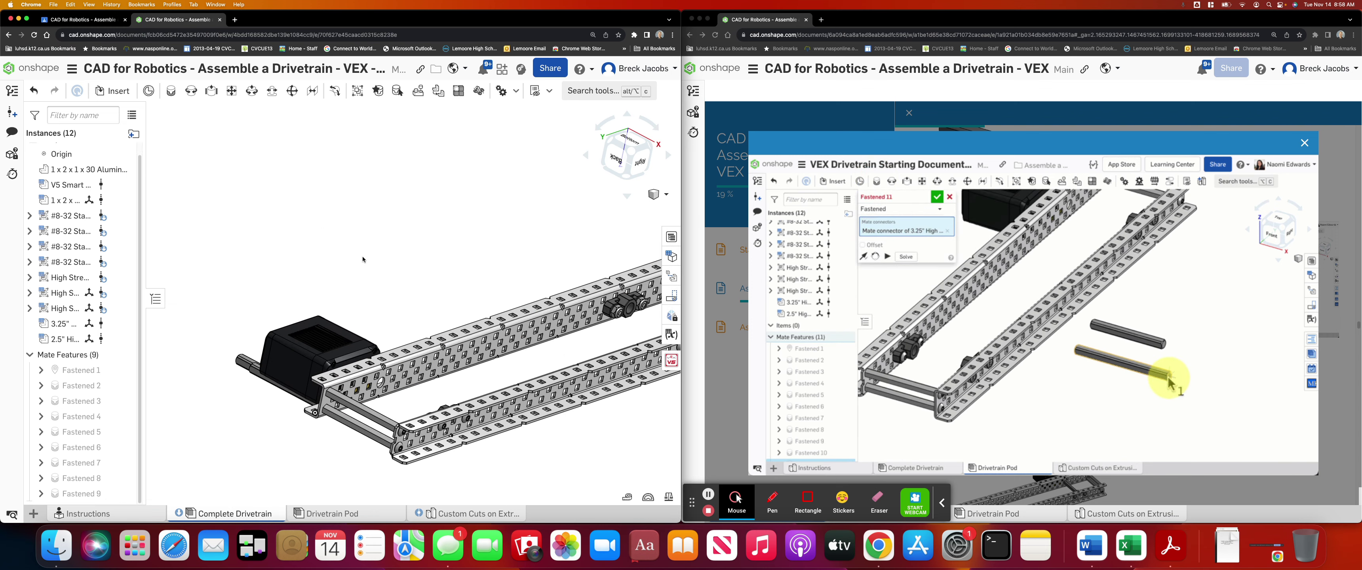
{"action": "scroll", "coordinate": [363, 260], "scroll_direction": "up", "scroll_amount": 1}
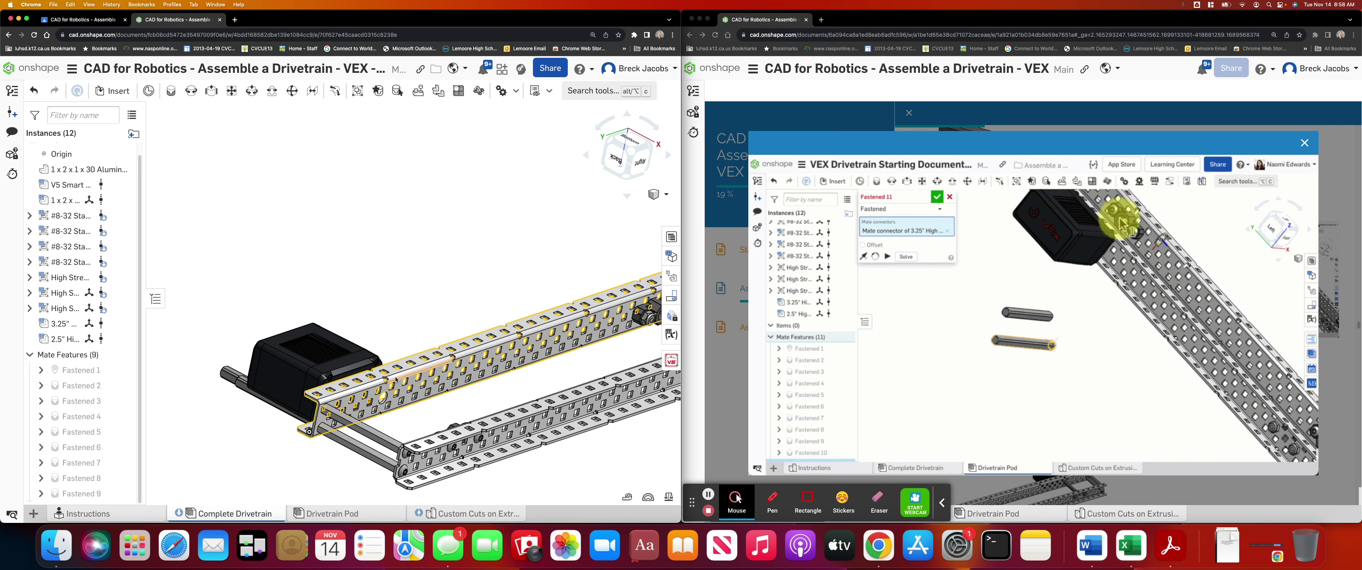
{"action": "right_click", "coordinate": [420, 380]}
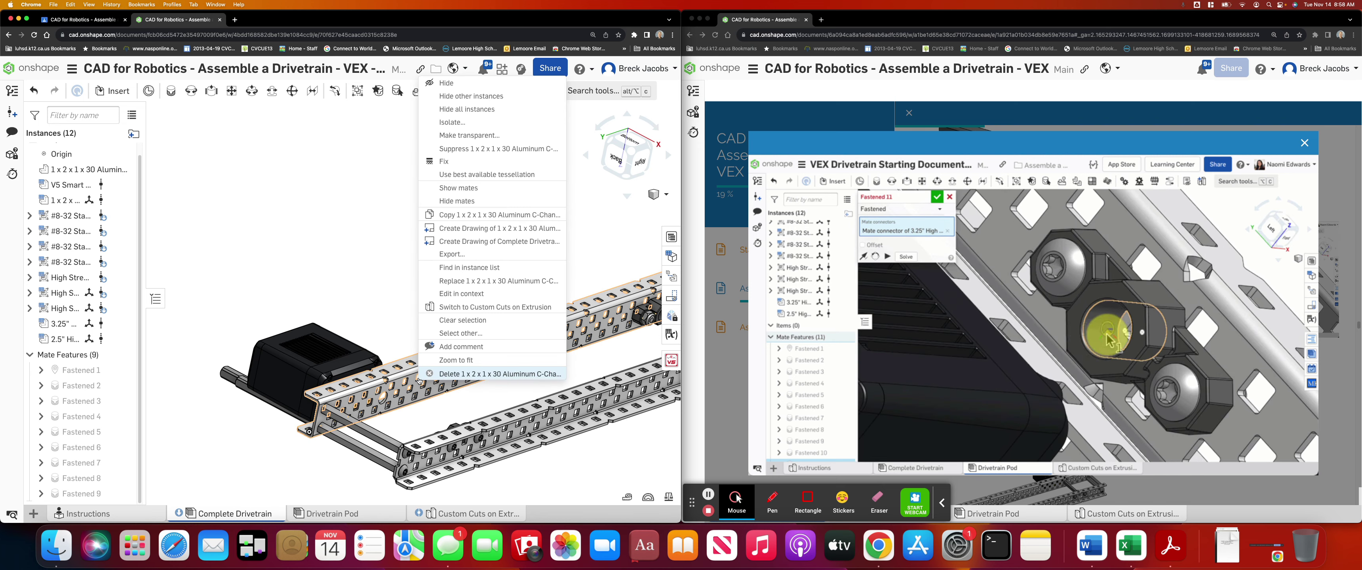
{"action": "left_click", "coordinate": [454, 83]}
- Examine the drive socket on the face of the V5 Smart Motor up close
{"action": "right_click_drag", "start_coordinate": [453, 319], "coordinate": [419, 316]}
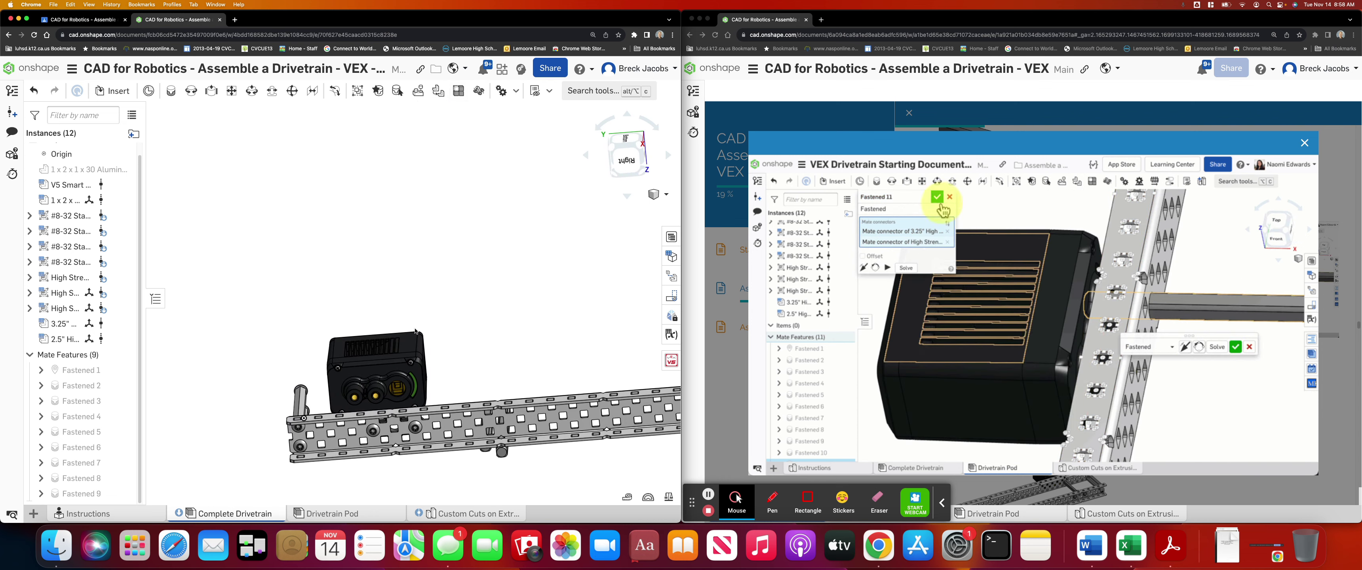
{"action": "scroll", "coordinate": [401, 380], "scroll_direction": "down", "scroll_amount": 4}
{"action": "scroll", "coordinate": [401, 380], "scroll_direction": "up", "scroll_amount": 10}
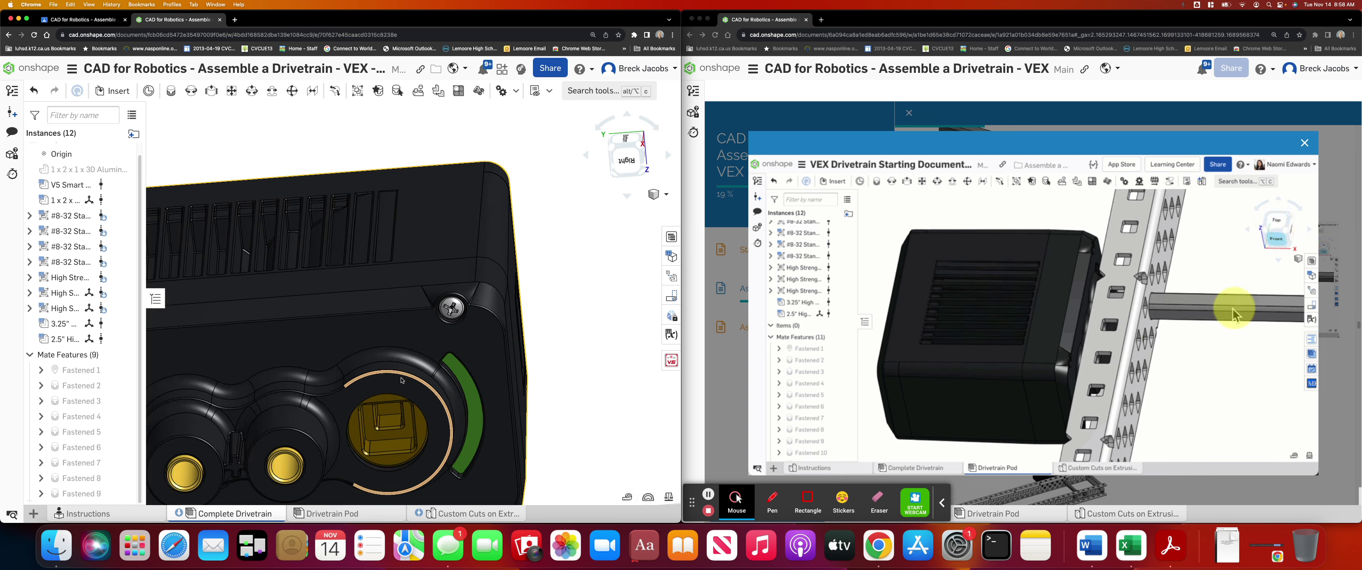
{"action": "scroll", "coordinate": [560, 391], "scroll_direction": "up", "scroll_amount": 2}
{"action": "right_click_drag", "start_coordinate": [588, 400], "coordinate": [587, 400]}
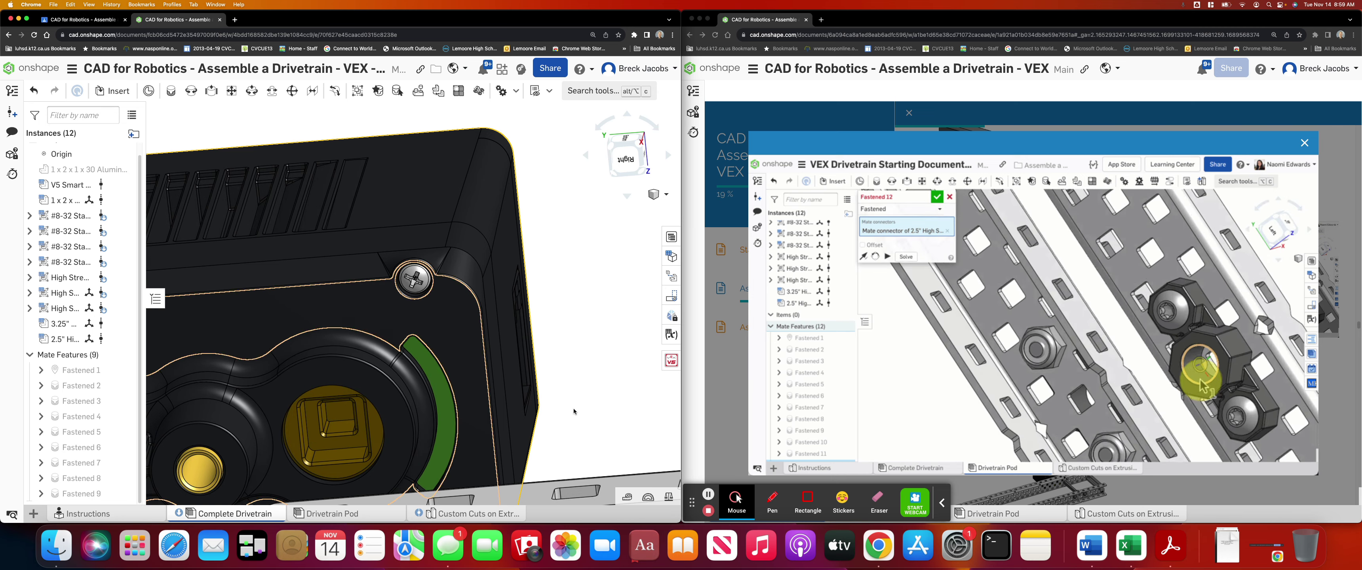
- Select the round end face of the 3.25" High Strength Shaft and view it straight on
{"action": "scroll", "coordinate": [593, 402], "scroll_direction": "down", "scroll_amount": 3}
{"action": "scroll", "coordinate": [593, 402], "scroll_direction": "down", "scroll_amount": 4}
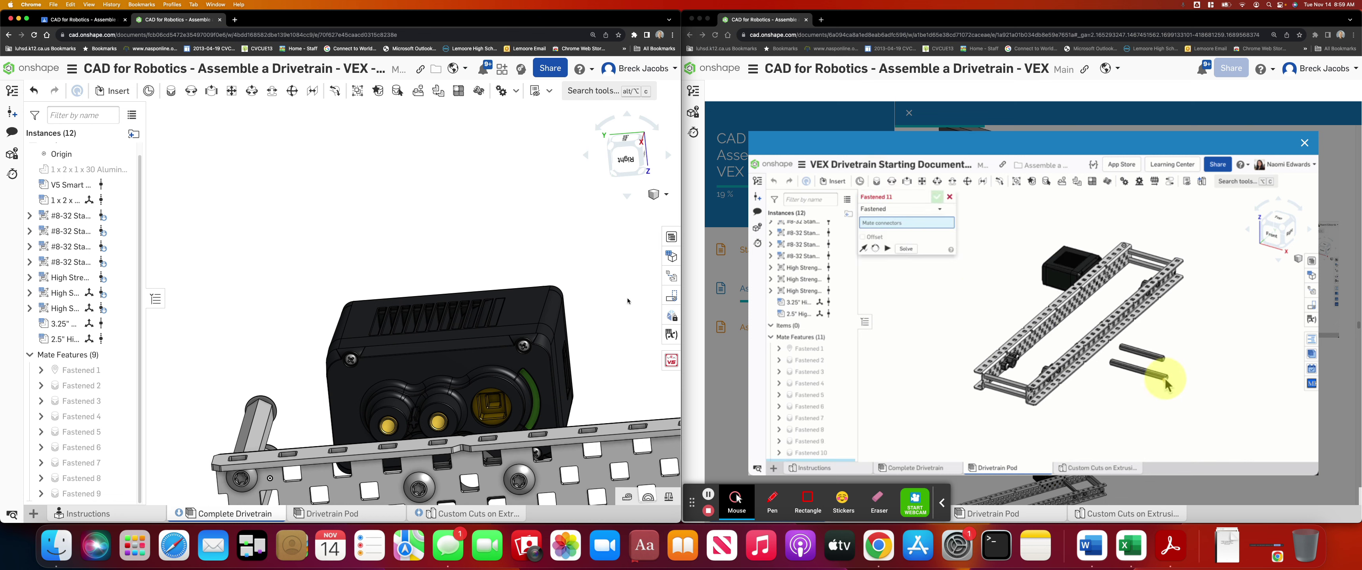
{"action": "scroll", "coordinate": [628, 301], "scroll_direction": "down", "scroll_amount": 3}
{"action": "middle_click_drag", "start_coordinate": [595, 469], "coordinate": [262, 429]}
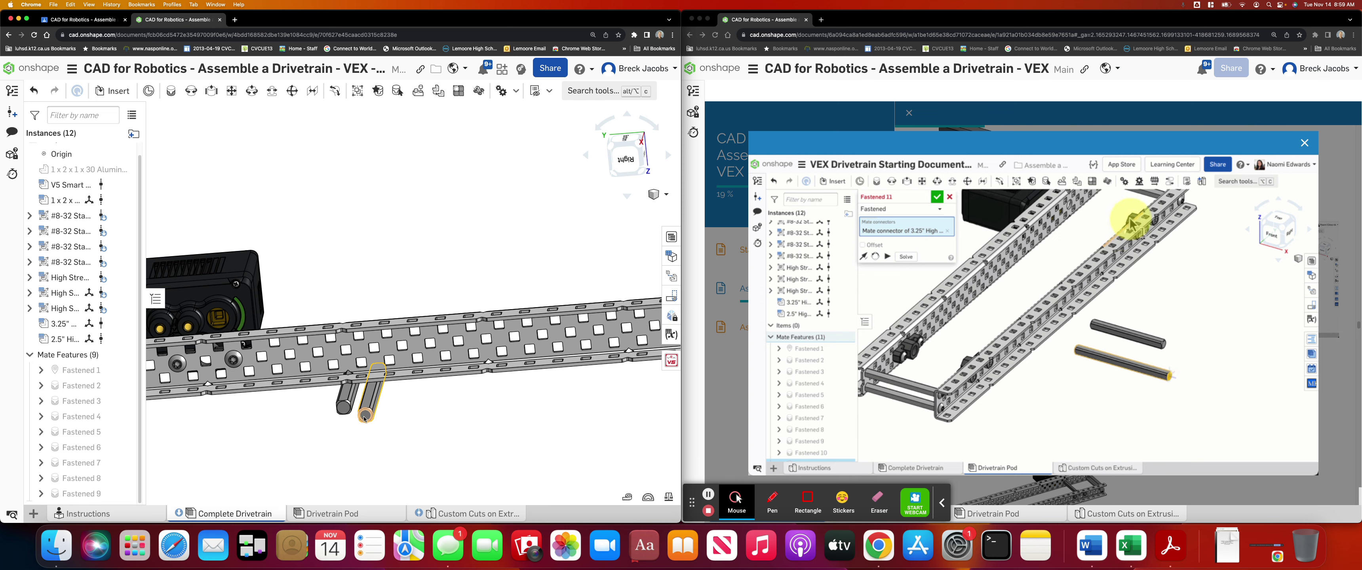
{"action": "scroll", "coordinate": [297, 415], "scroll_direction": "up", "scroll_amount": 2}
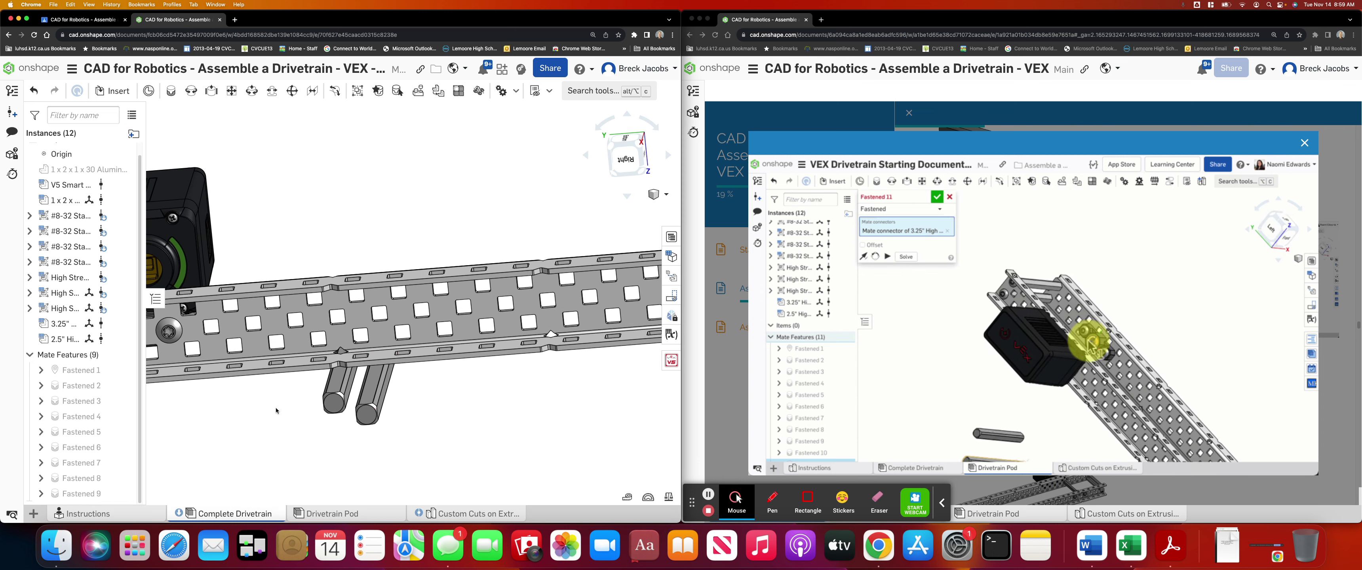
{"action": "middle_click_drag", "start_coordinate": [192, 401], "coordinate": [344, 411]}
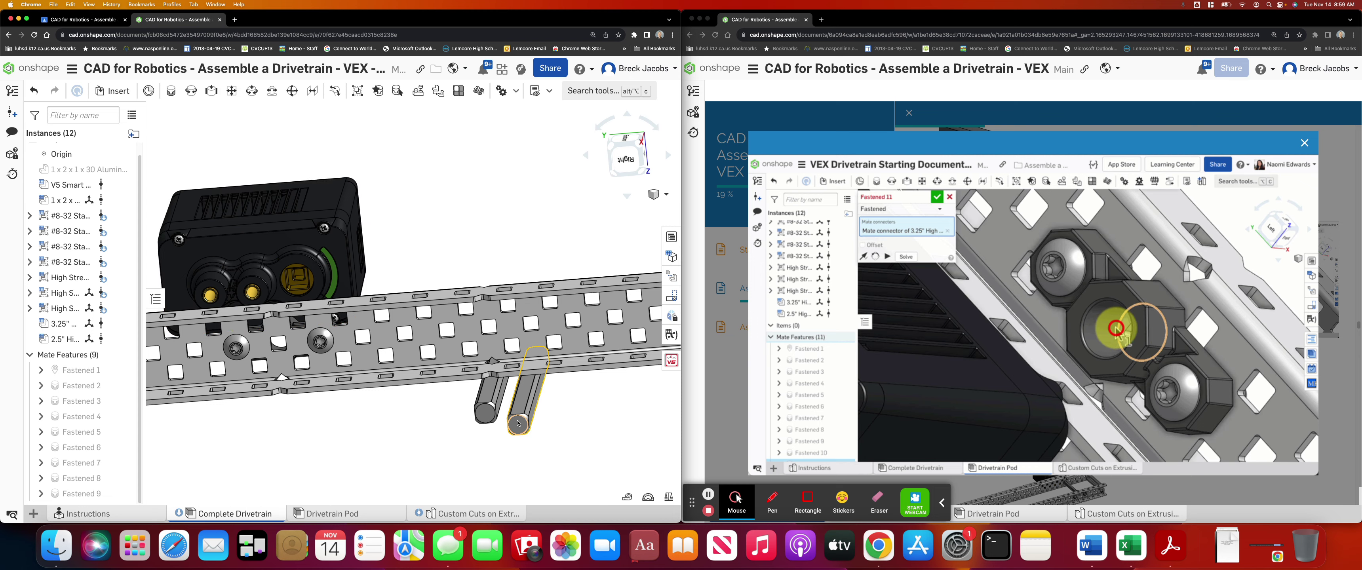
{"action": "scroll", "coordinate": [497, 436], "scroll_direction": "up", "scroll_amount": 2}
{"action": "scroll", "coordinate": [618, 427], "scroll_direction": "up", "scroll_amount": 4}
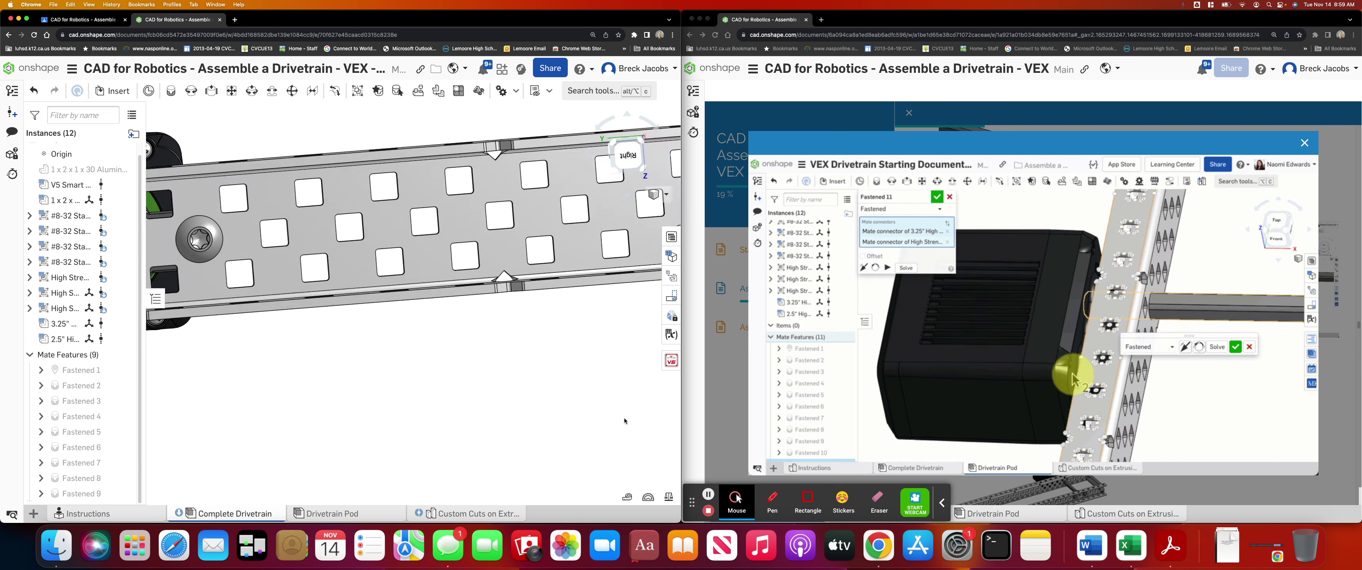
{"action": "scroll", "coordinate": [618, 427], "scroll_direction": "up", "scroll_amount": 5}
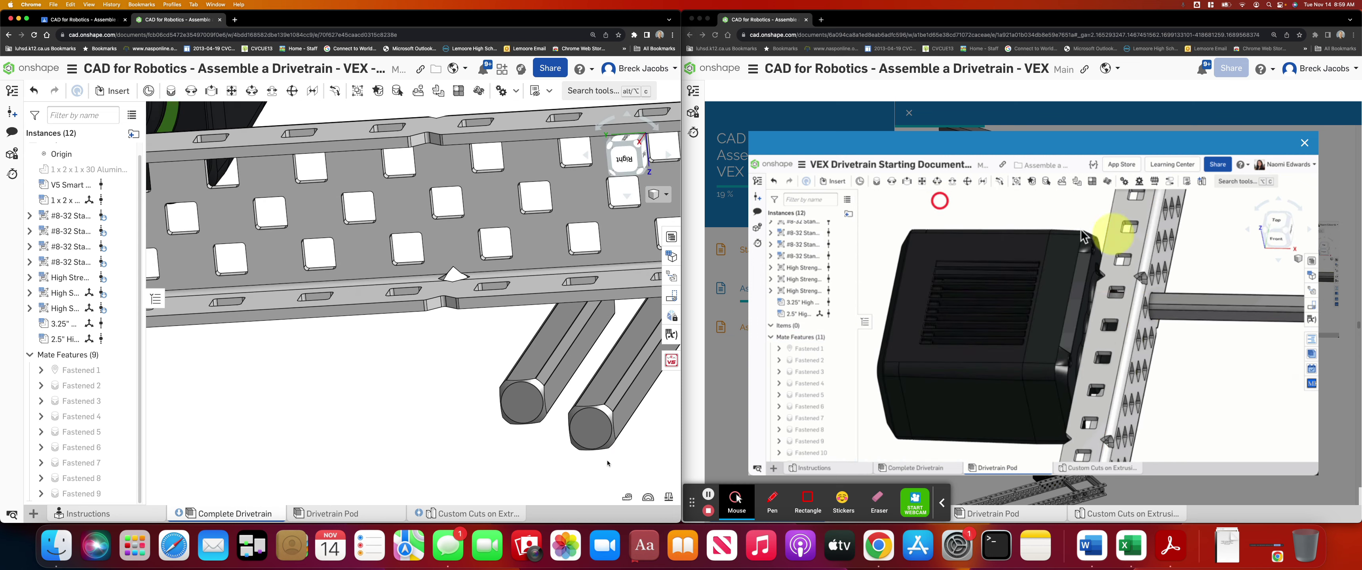
{"action": "left_click", "coordinate": [590, 427]}
{"action": "key", "text": "n"}
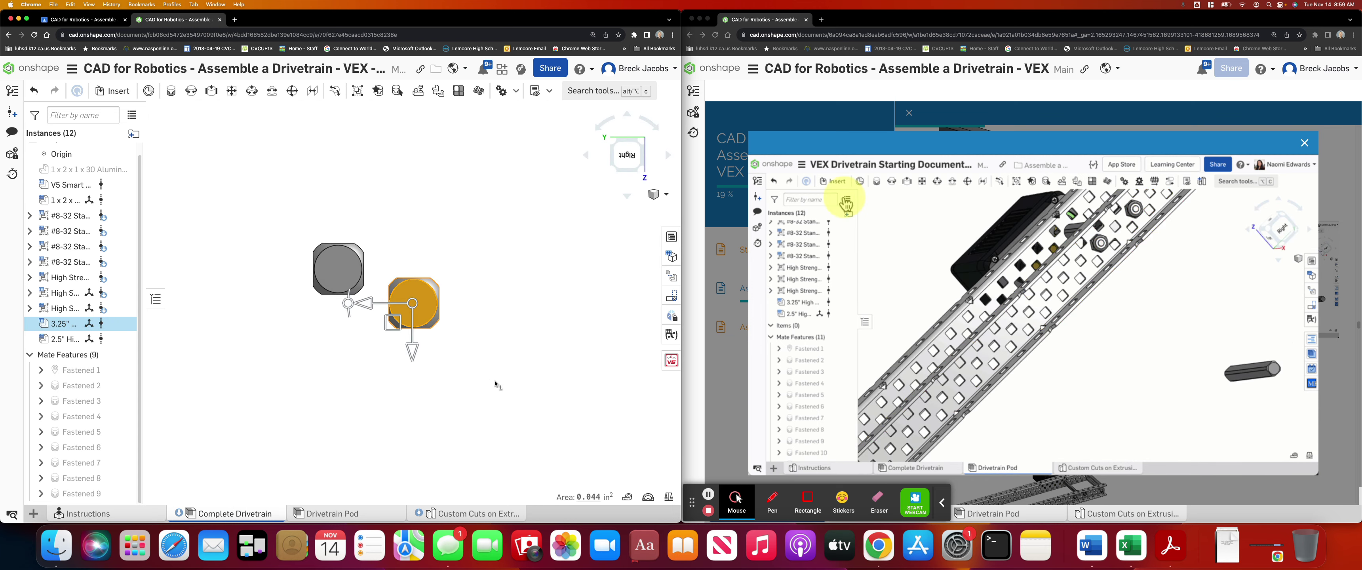
- Measure the area of the 3.25" shaft's end face and the length of its side edges, and clear the selection
{"action": "scroll", "coordinate": [441, 338], "scroll_direction": "up", "scroll_amount": 3}
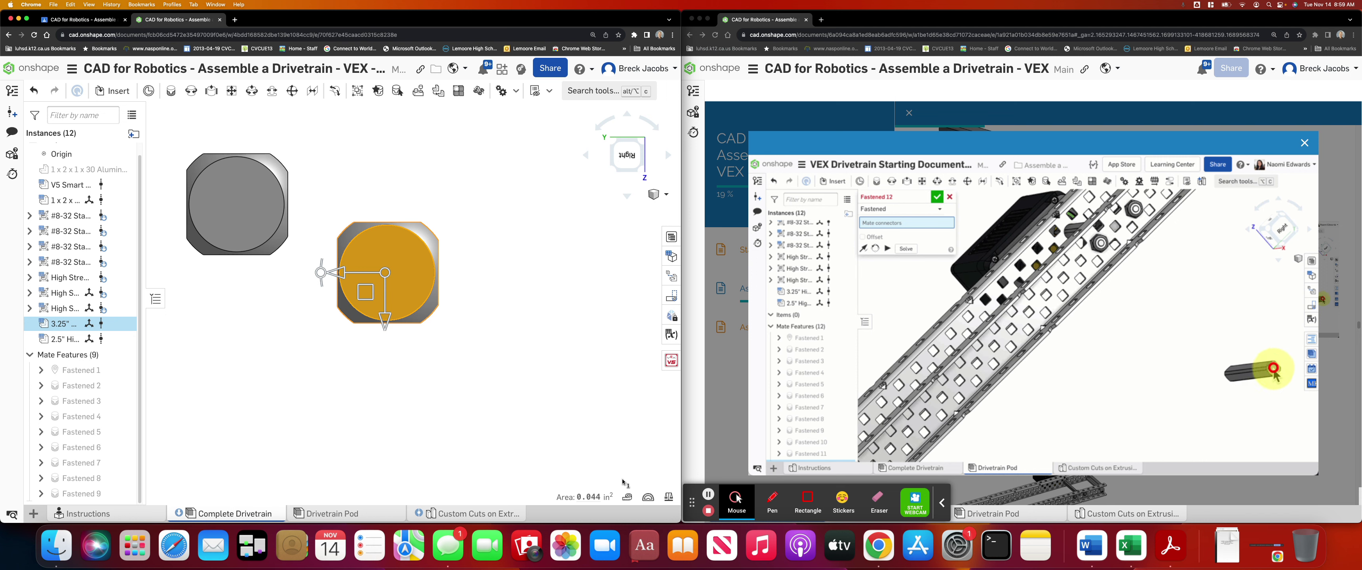
{"action": "left_click", "coordinate": [584, 497]}
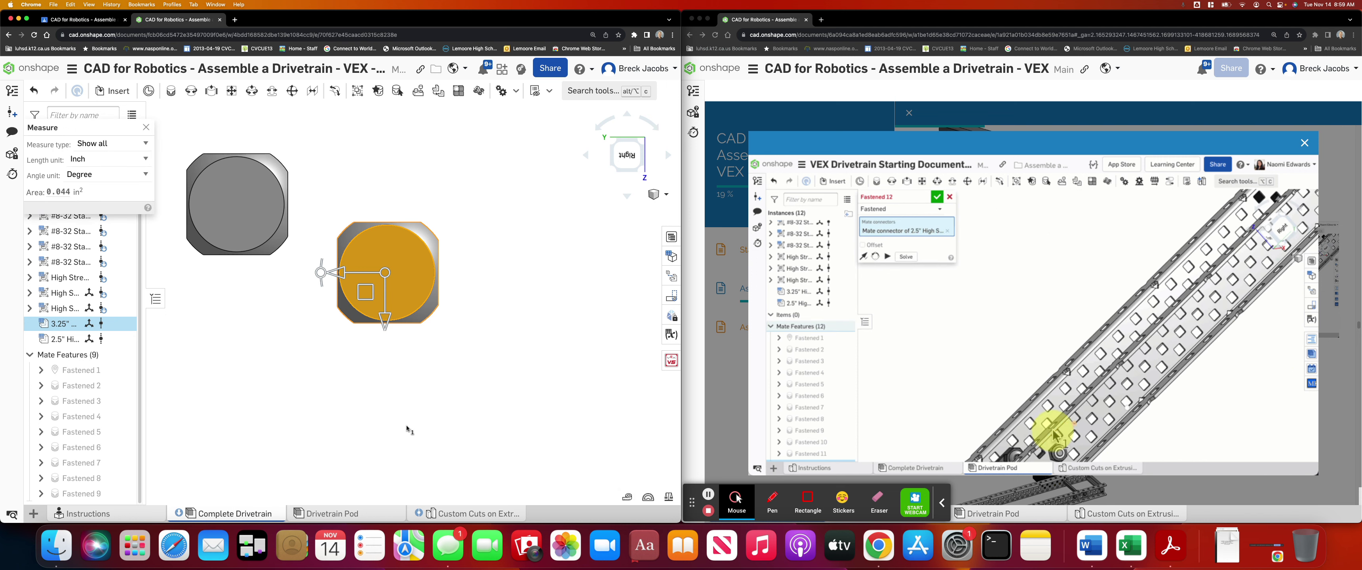
{"action": "left_click", "coordinate": [335, 295]}
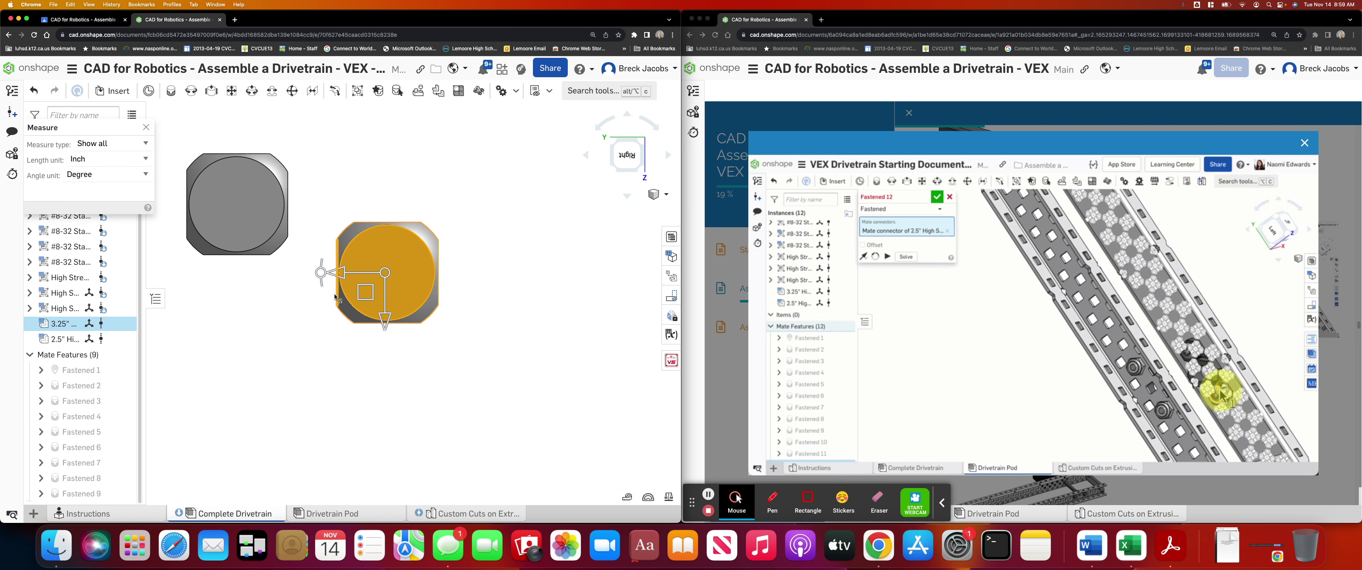
{"action": "left_click", "coordinate": [438, 293]}
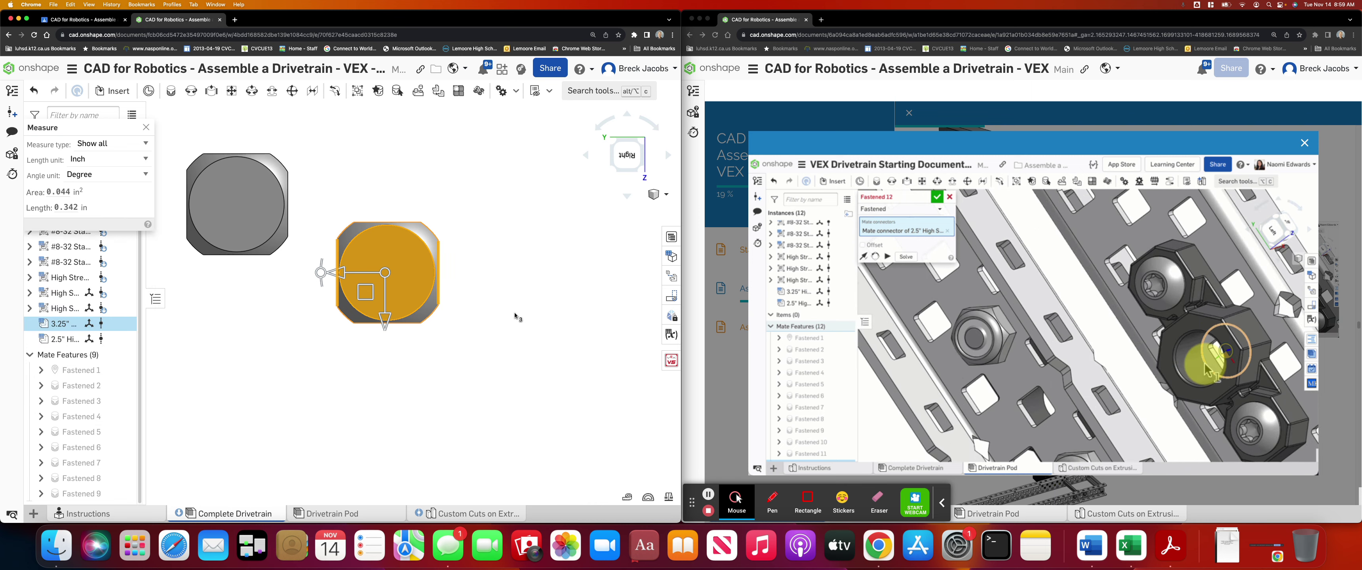
{"action": "left_click", "coordinate": [71, 207]}
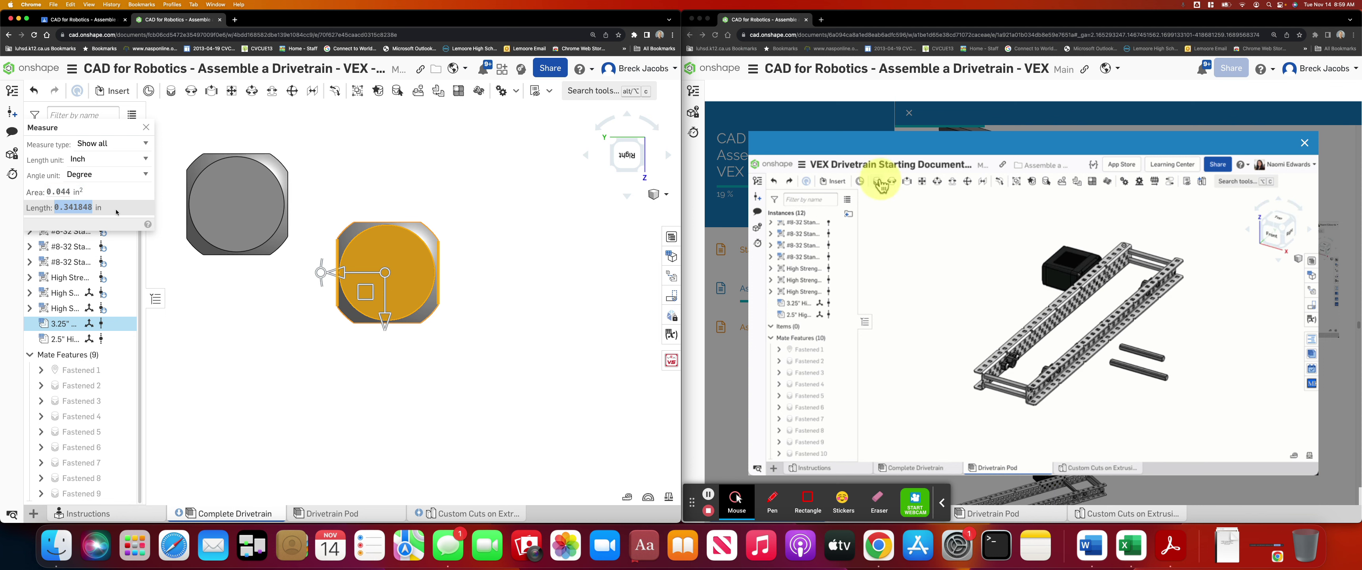
{"action": "left_click", "coordinate": [493, 378]}
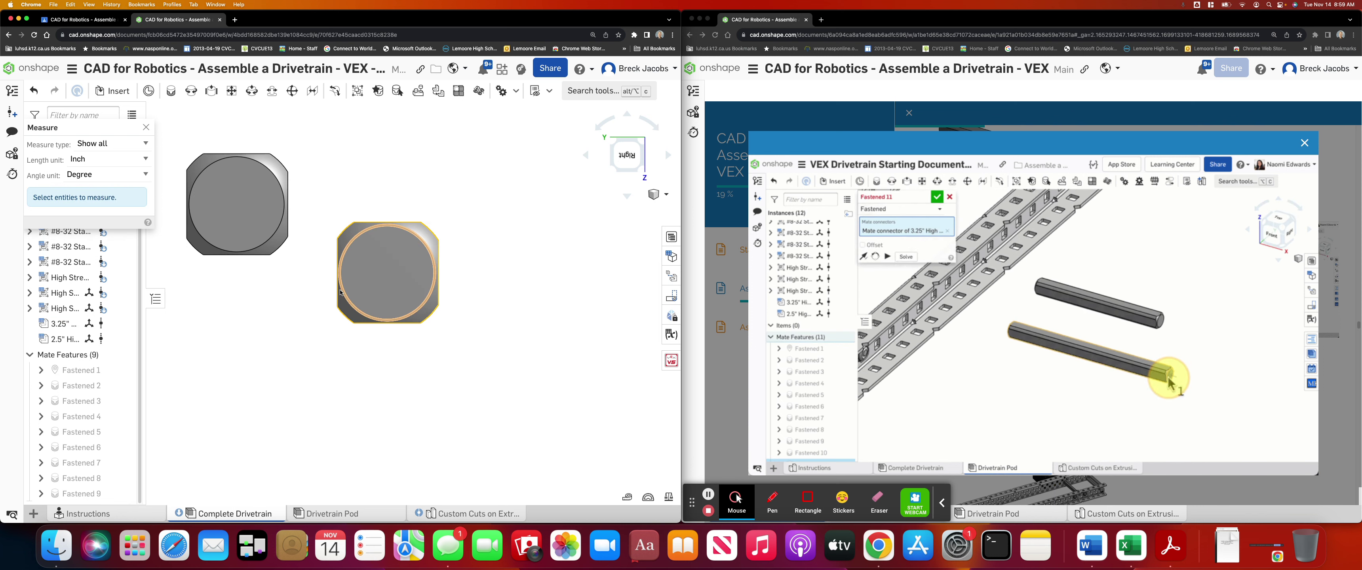
- Measure the distance between the opposite side edges of the 3.25" shaft's end, and close the measurement
{"action": "left_click", "coordinate": [438, 294]}
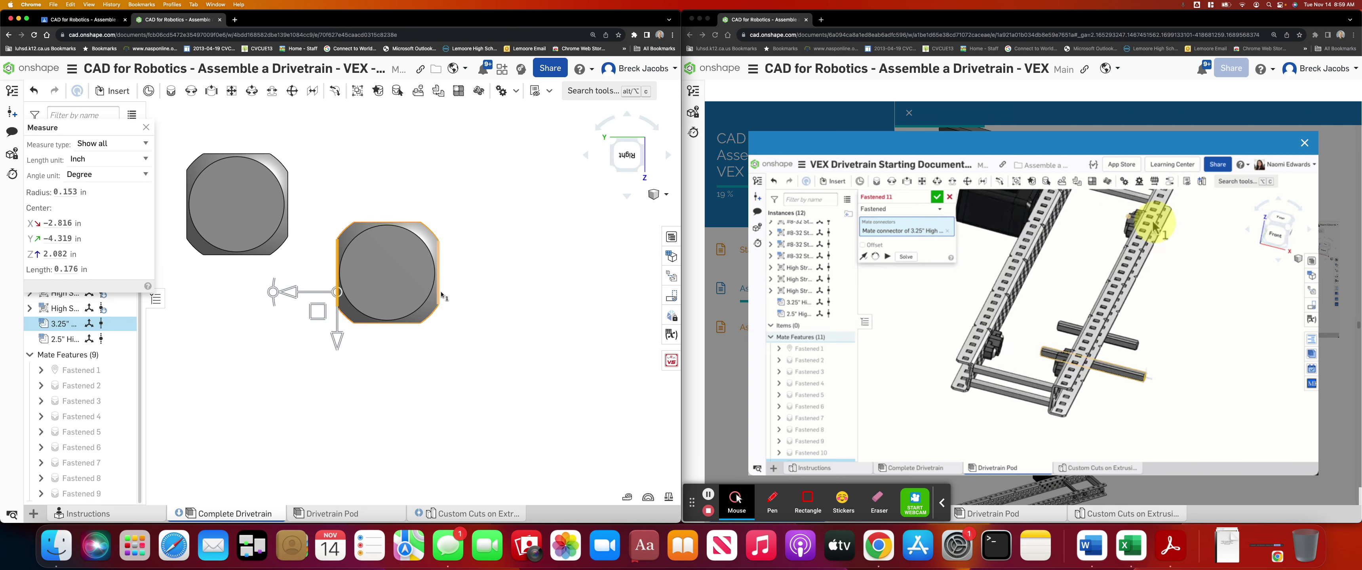
{"action": "left_click", "coordinate": [406, 289]}
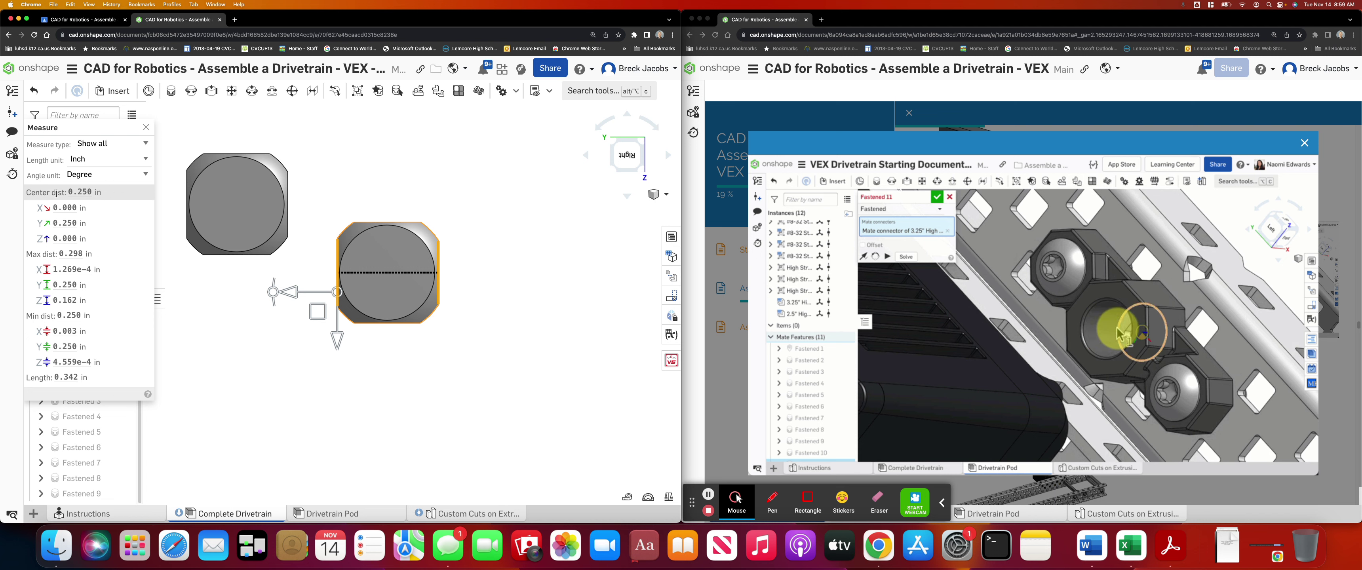
{"action": "scroll", "coordinate": [240, 318], "scroll_direction": "up", "scroll_amount": 2}
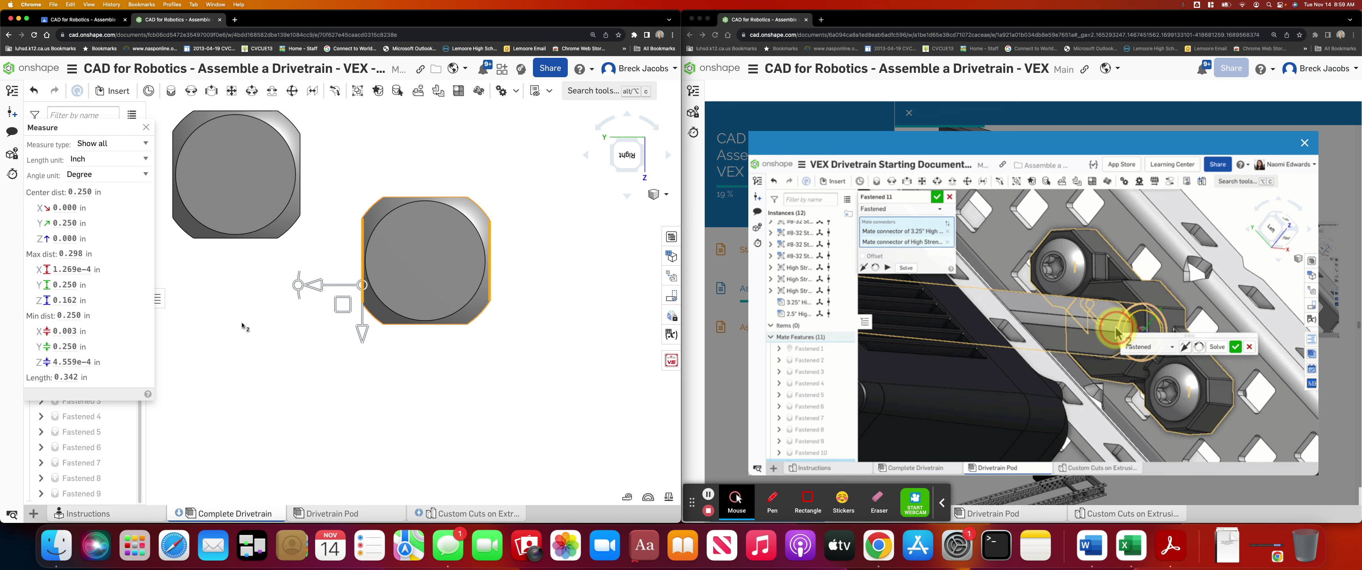
{"action": "left_click", "coordinate": [87, 192]}
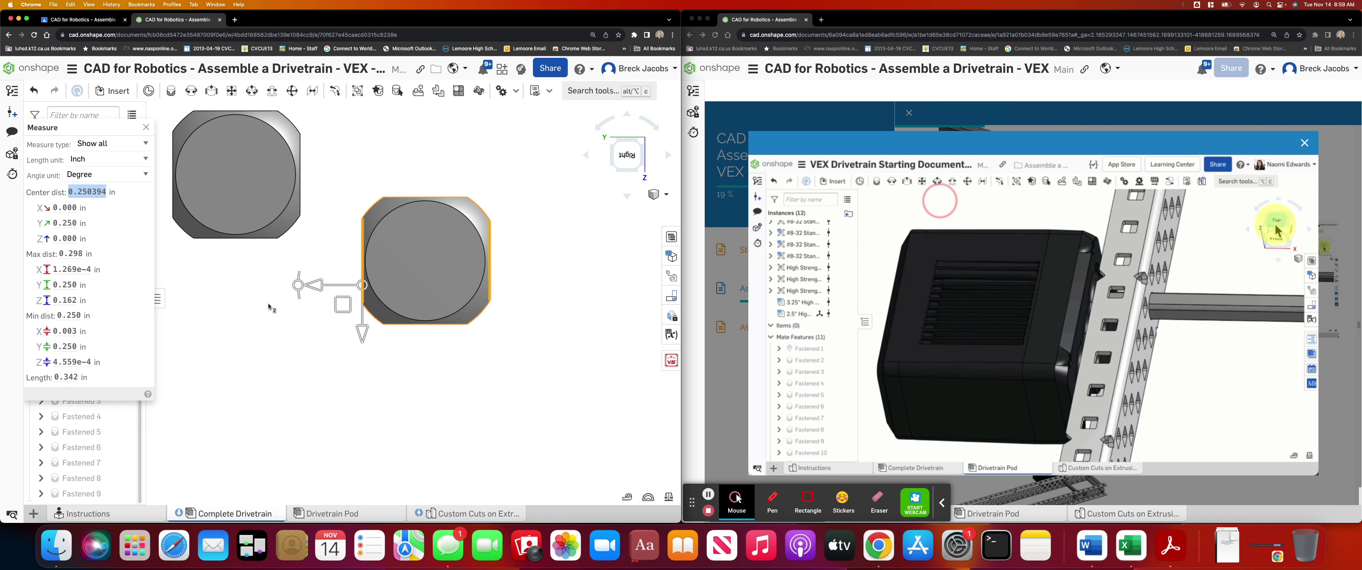
{"action": "left_click", "coordinate": [243, 342]}
{"action": "scroll", "coordinate": [282, 295], "scroll_direction": "up", "scroll_amount": 1}
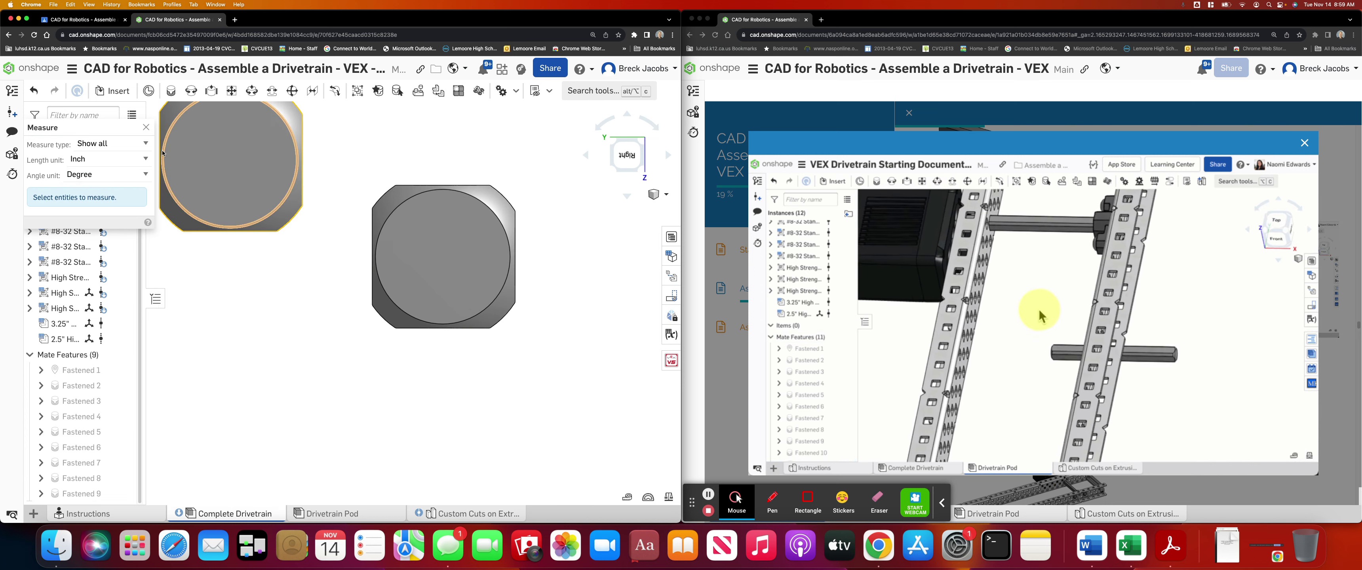
{"action": "left_click", "coordinate": [146, 128]}
- Hide the remaining 1 x 2 x 1 x 30 Aluminum C-Channel covering the High Strength bearing near the motor
{"action": "scroll", "coordinate": [258, 283], "scroll_direction": "down", "scroll_amount": 10}
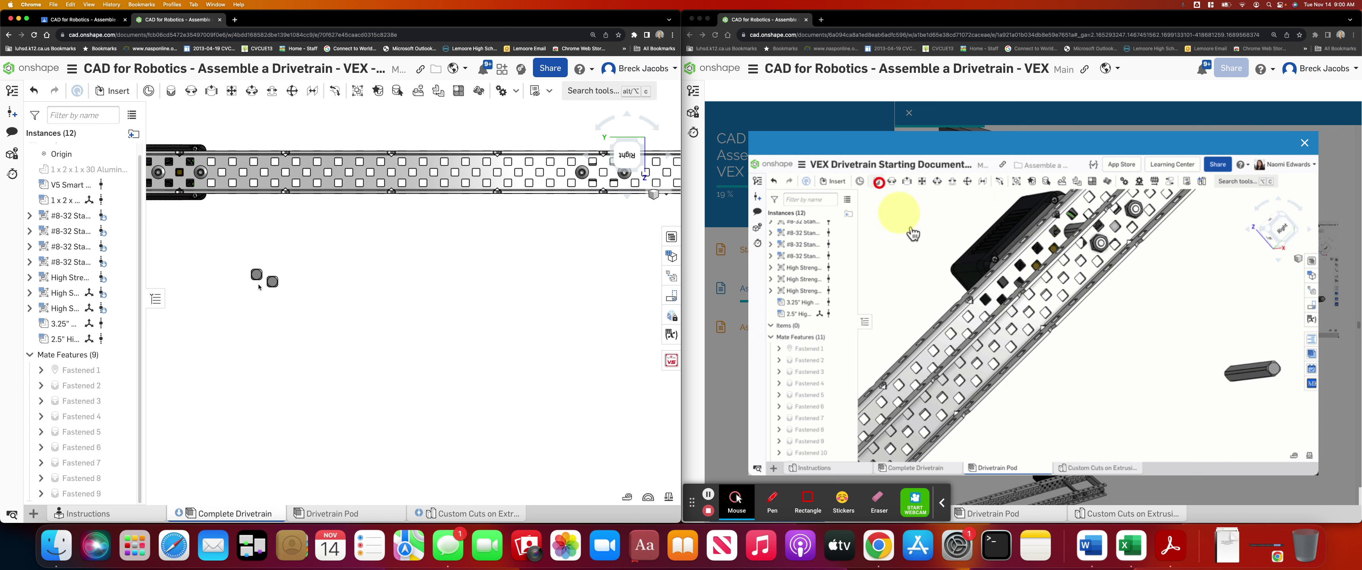
{"action": "middle_click_drag", "start_coordinate": [219, 306], "coordinate": [465, 453]}
{"action": "right_click_drag", "start_coordinate": [390, 384], "coordinate": [393, 404]}
{"action": "scroll", "coordinate": [409, 304], "scroll_direction": "up", "scroll_amount": 5}
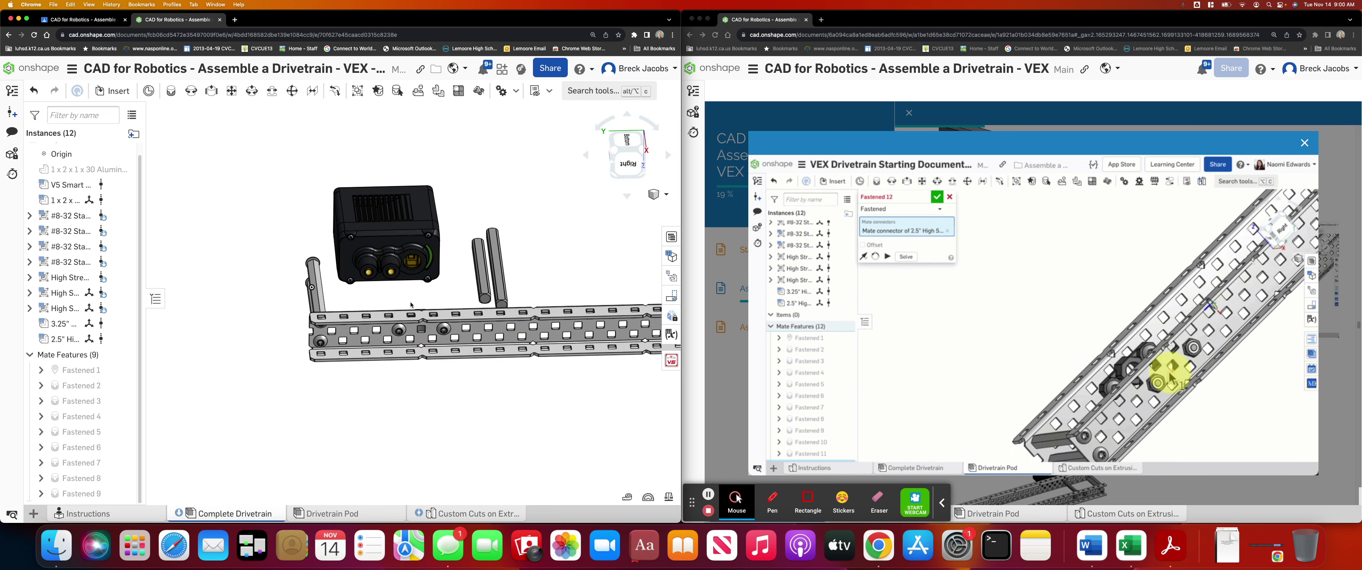
{"action": "scroll", "coordinate": [423, 282], "scroll_direction": "up", "scroll_amount": 5}
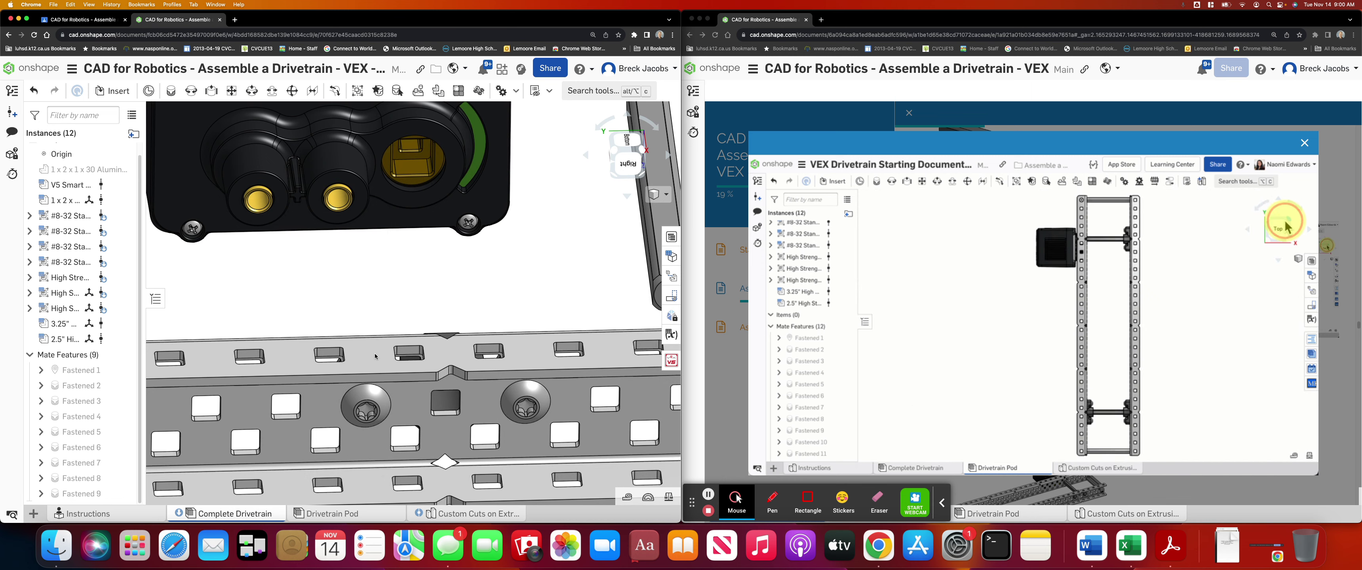
{"action": "right_click", "coordinate": [373, 365]}
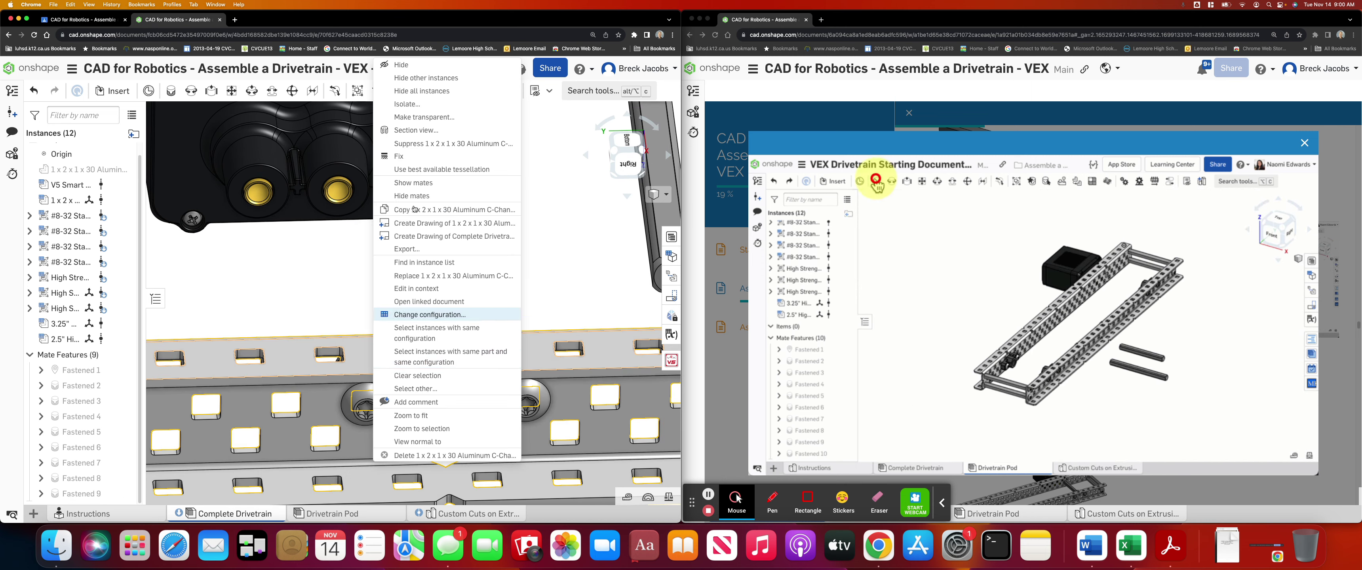
{"action": "left_click", "coordinate": [401, 65]}
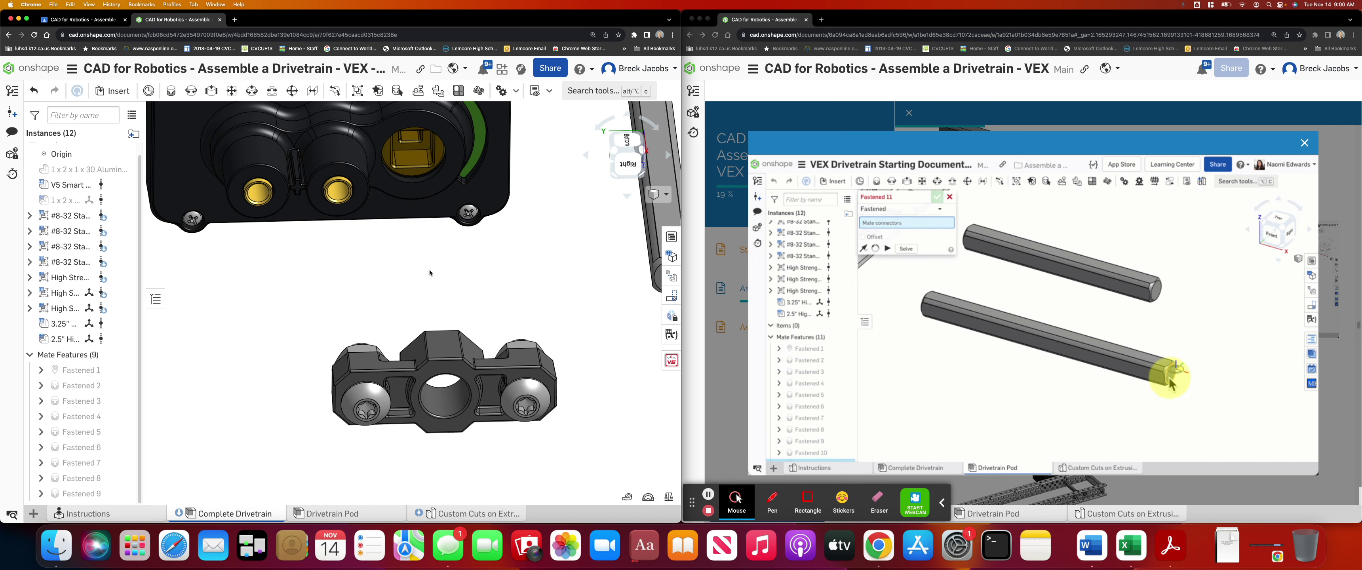
- Select the V5 Smart Motor's front face, view it straight on, and measure the face's area
{"action": "scroll", "coordinate": [447, 267], "scroll_direction": "up", "scroll_amount": 5}
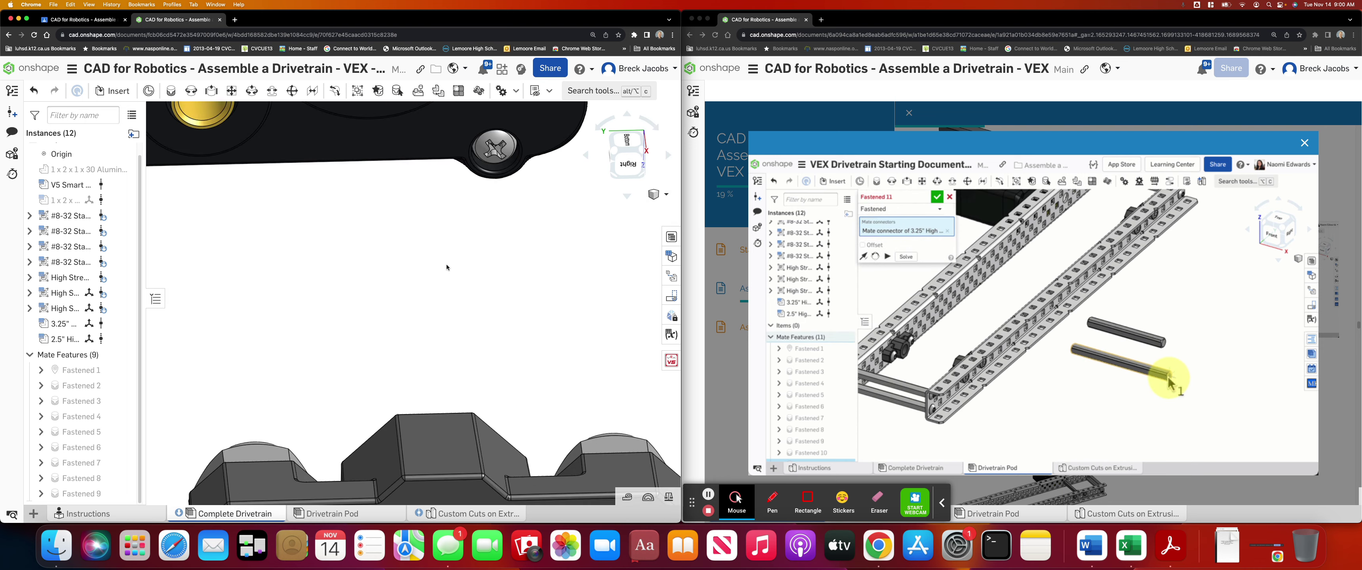
{"action": "right_click_drag", "start_coordinate": [447, 267], "coordinate": [454, 243]}
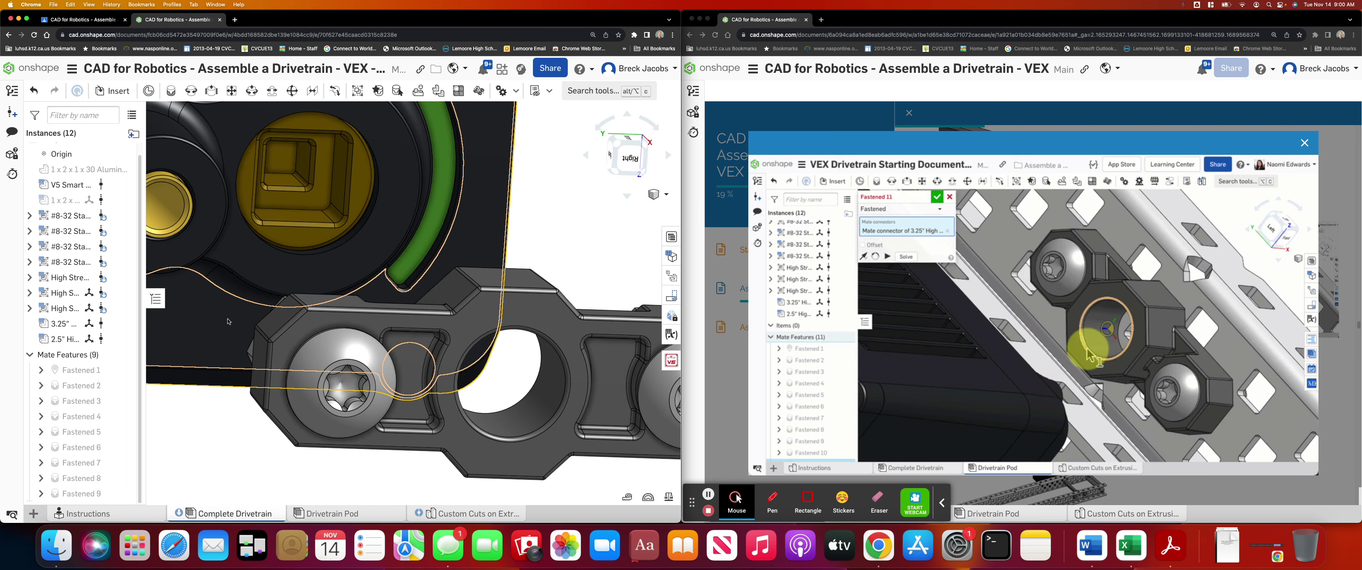
{"action": "key", "text": "n"}
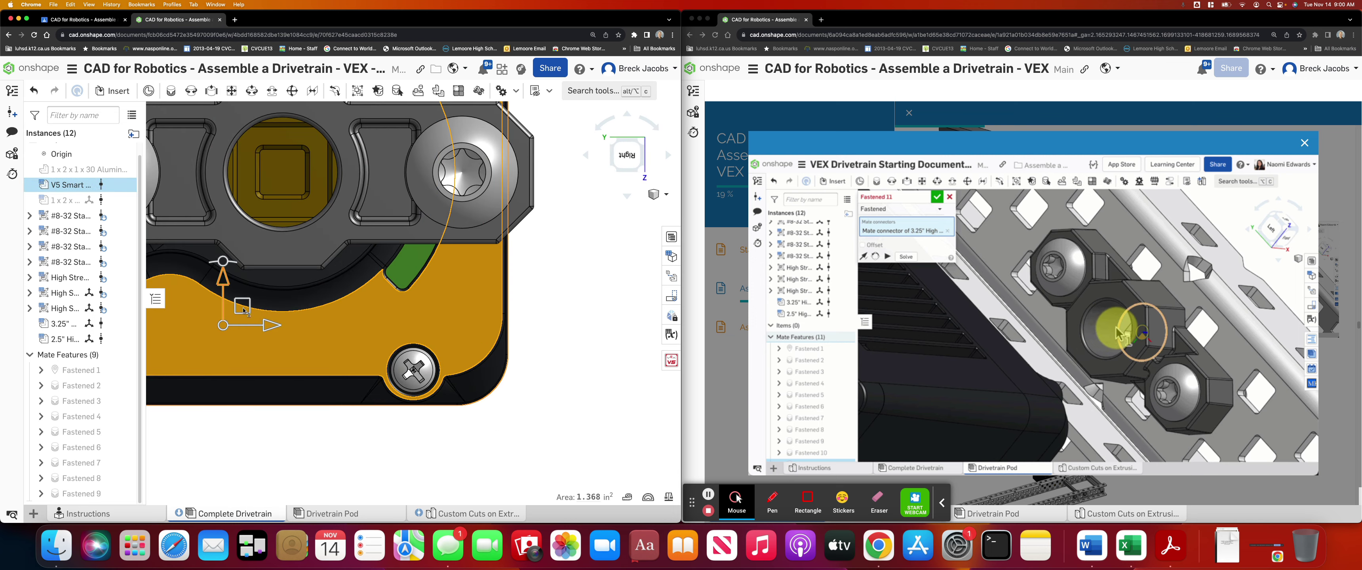
{"action": "scroll", "coordinate": [257, 239], "scroll_direction": "up", "scroll_amount": 1}
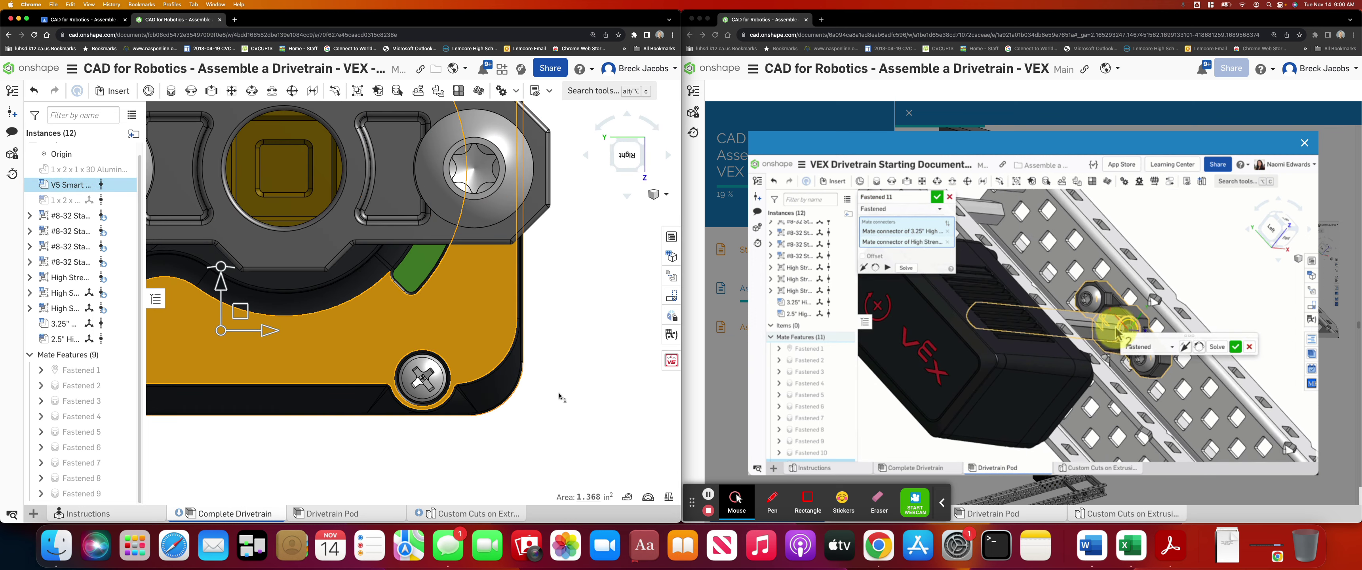
{"action": "left_click", "coordinate": [584, 497]}
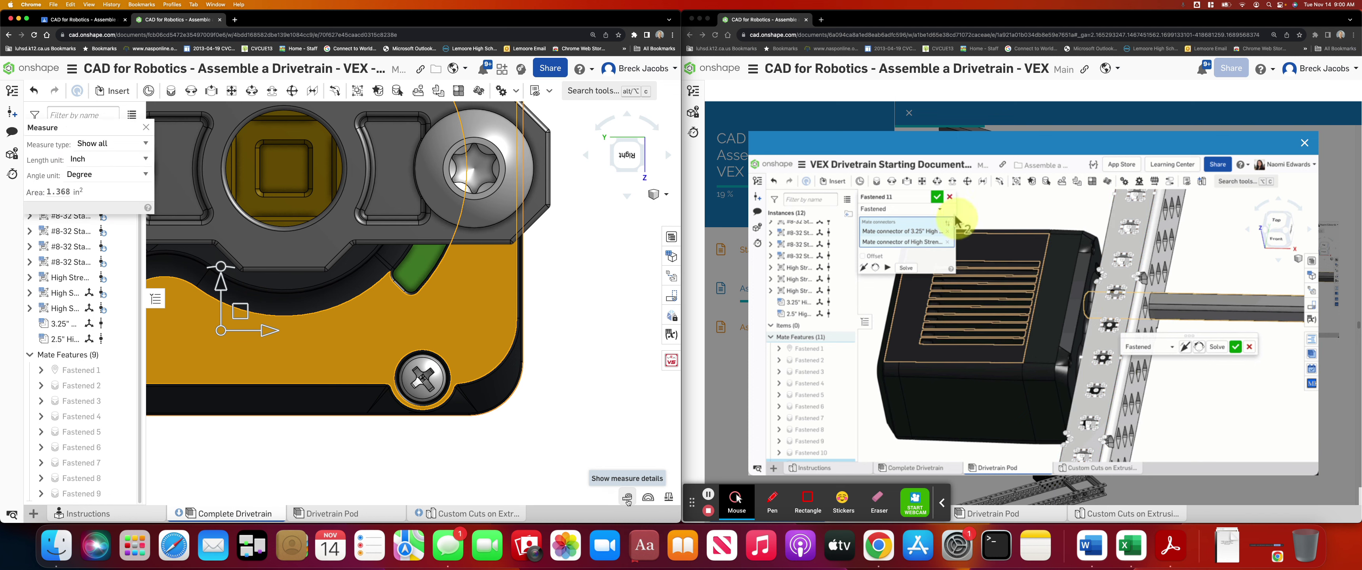
- Measure the length of the outer side edges of the motor's square output socket, and close the measurement
{"action": "scroll", "coordinate": [290, 194], "scroll_direction": "up", "scroll_amount": 4}
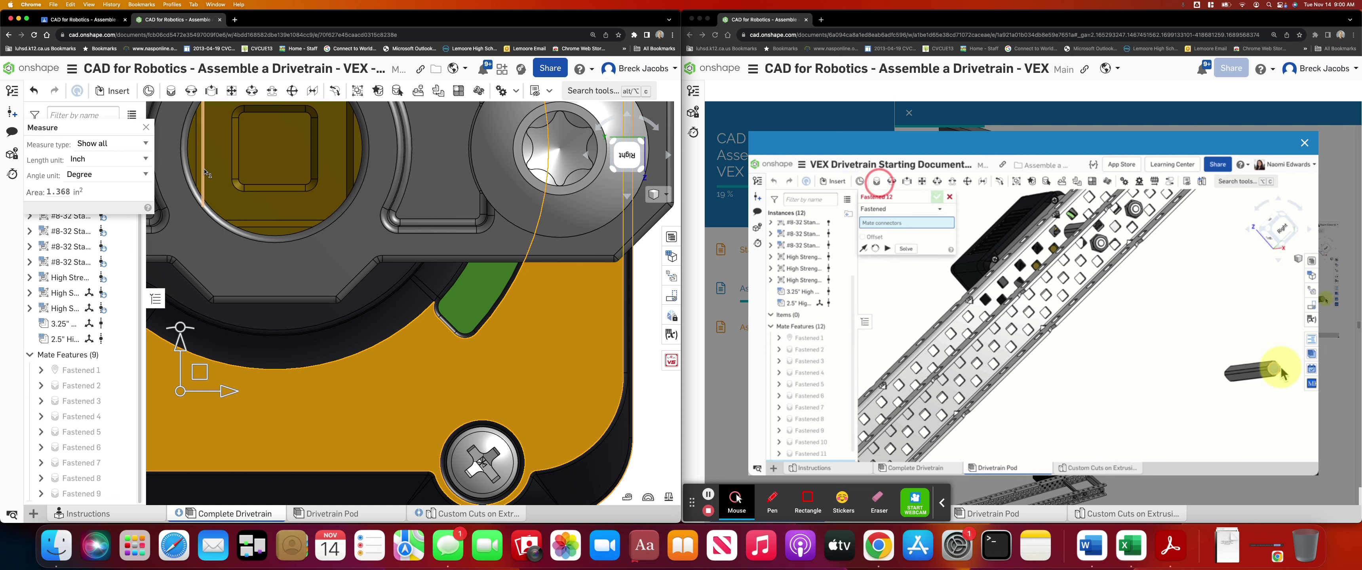
{"action": "left_click", "coordinate": [353, 173]}
{"action": "left_click", "coordinate": [348, 173]}
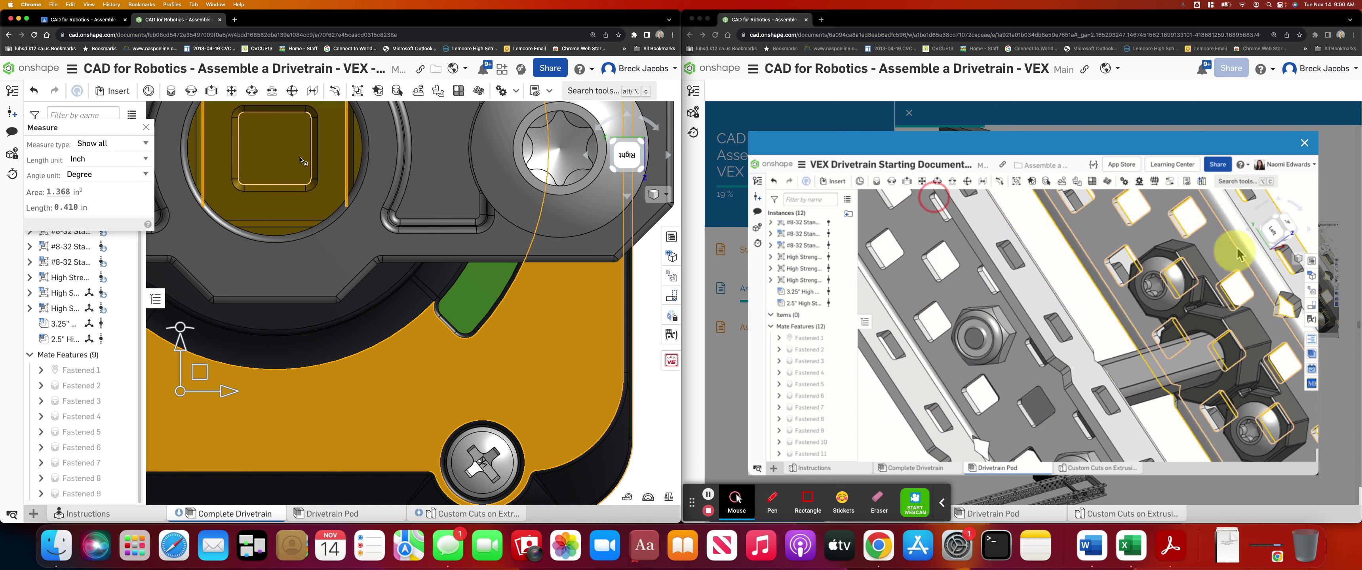
{"action": "left_click", "coordinate": [147, 127]}
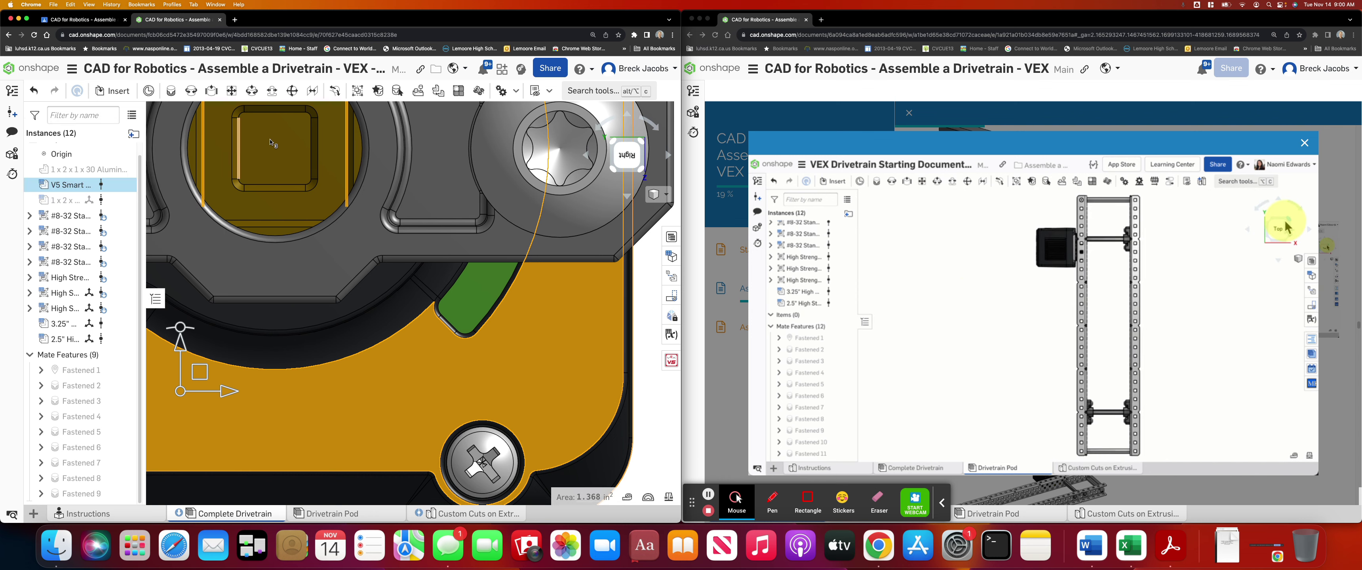
{"action": "scroll", "coordinate": [270, 152], "scroll_direction": "up", "scroll_amount": 3}
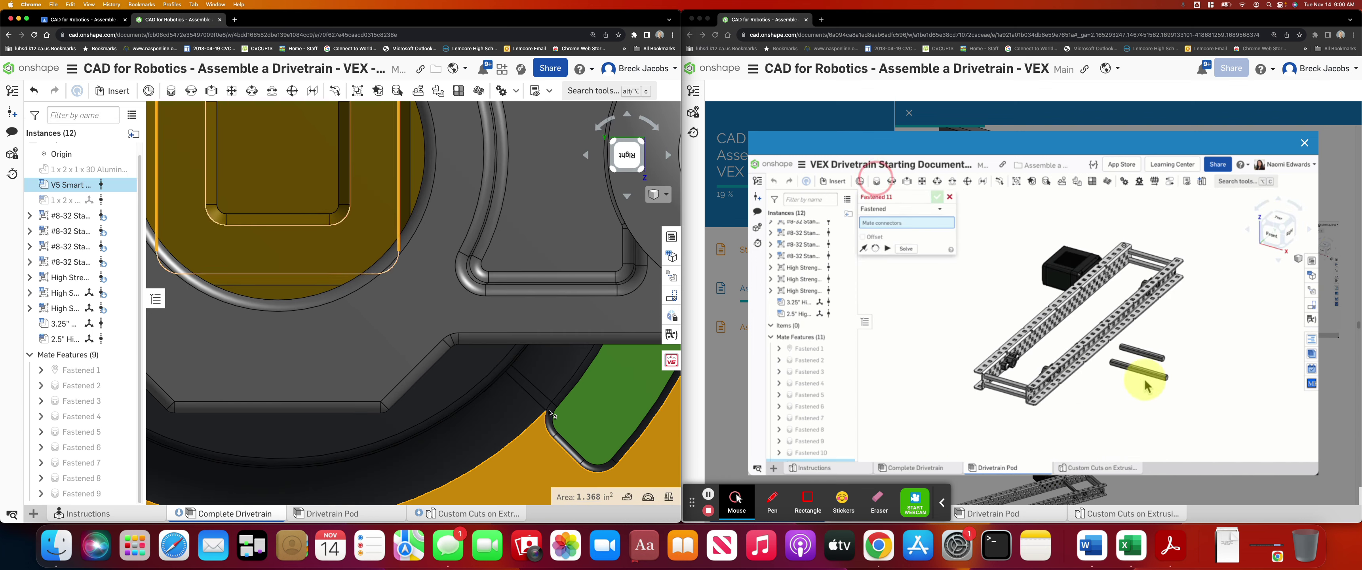
{"action": "left_click", "coordinate": [629, 497]}
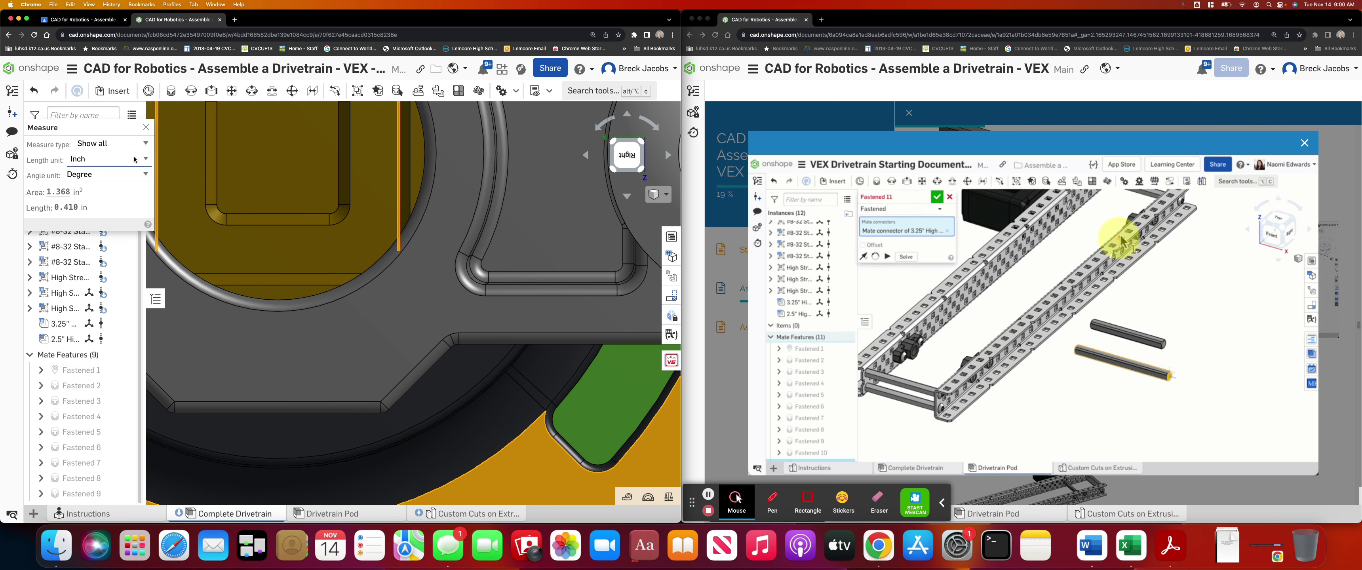
{"action": "left_click", "coordinate": [147, 127]}
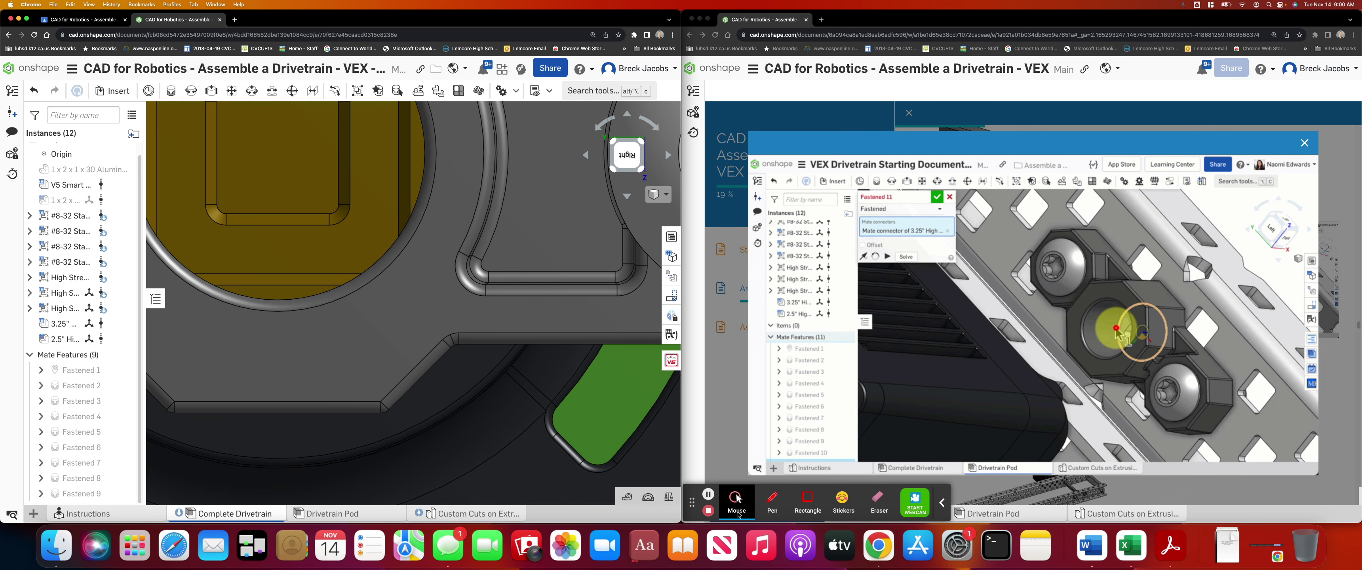
- Measure the distances between the opposite side edges of the motor socket's outer and inner squares
{"action": "left_click", "coordinate": [648, 498]}
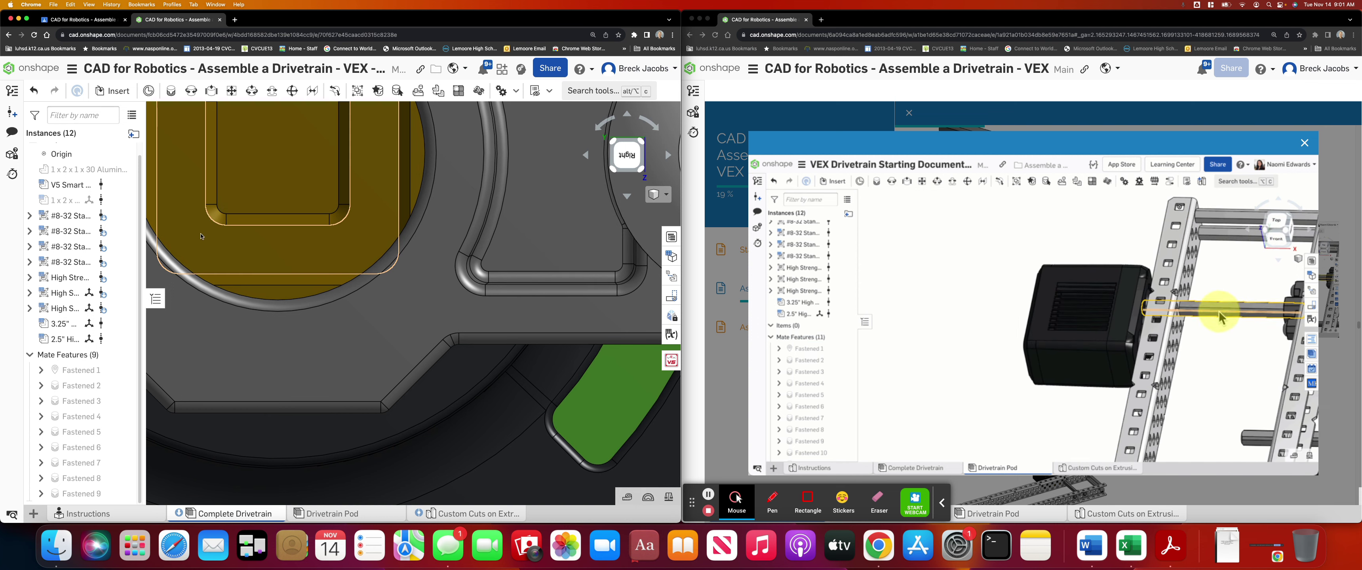
{"action": "left_click", "coordinate": [159, 202]}
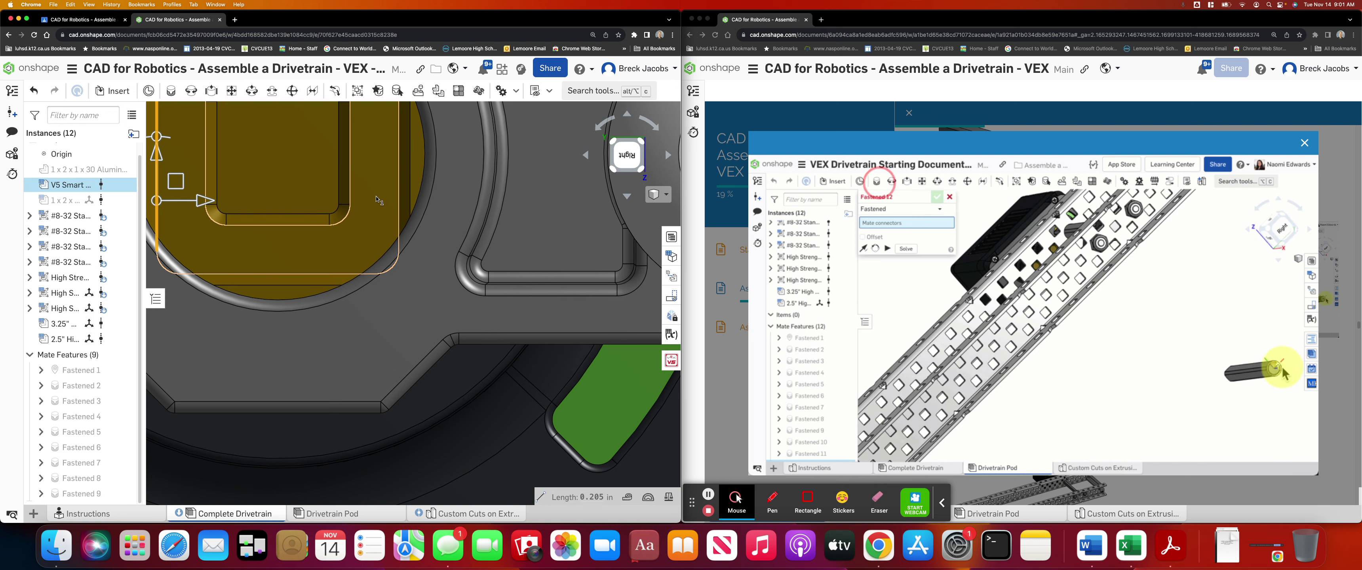
{"action": "left_click", "coordinate": [399, 198]}
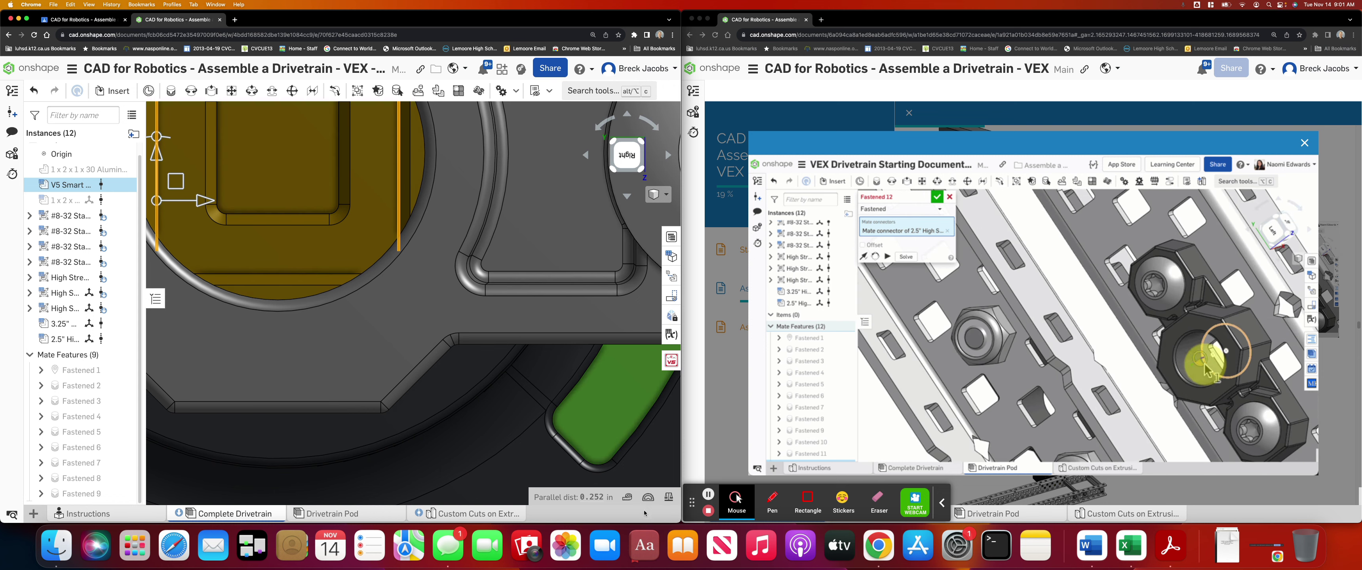
{"action": "left_click", "coordinate": [649, 499]}
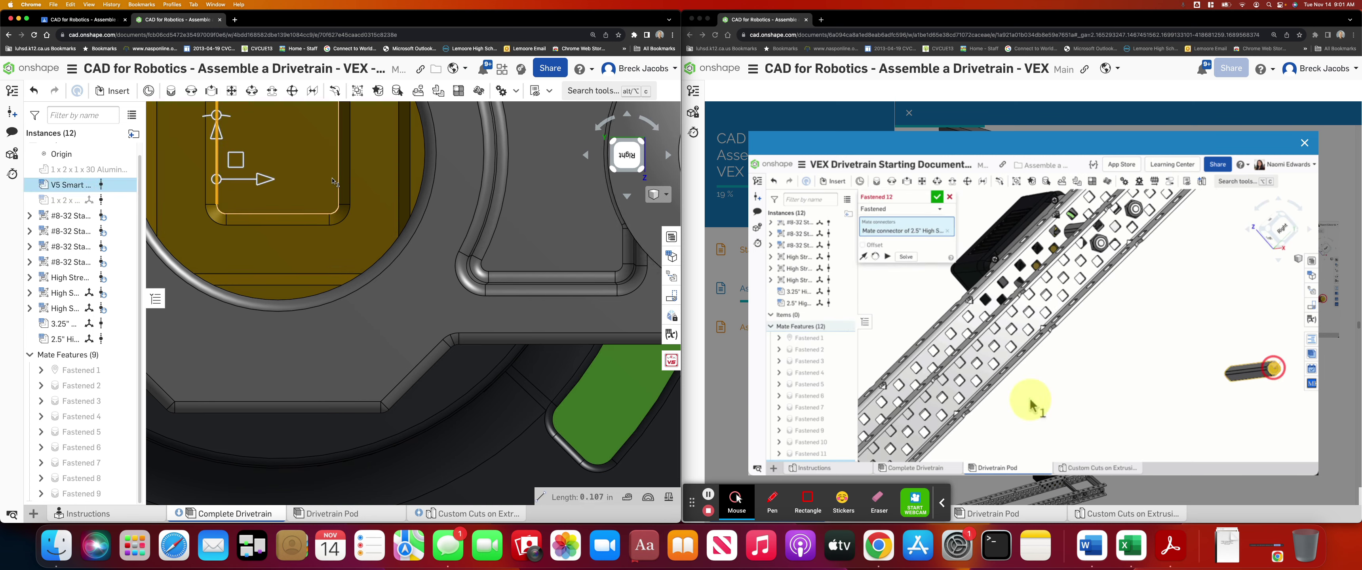
{"action": "left_click", "coordinate": [585, 483]}
{"action": "mouse_move", "coordinate": [596, 500]}
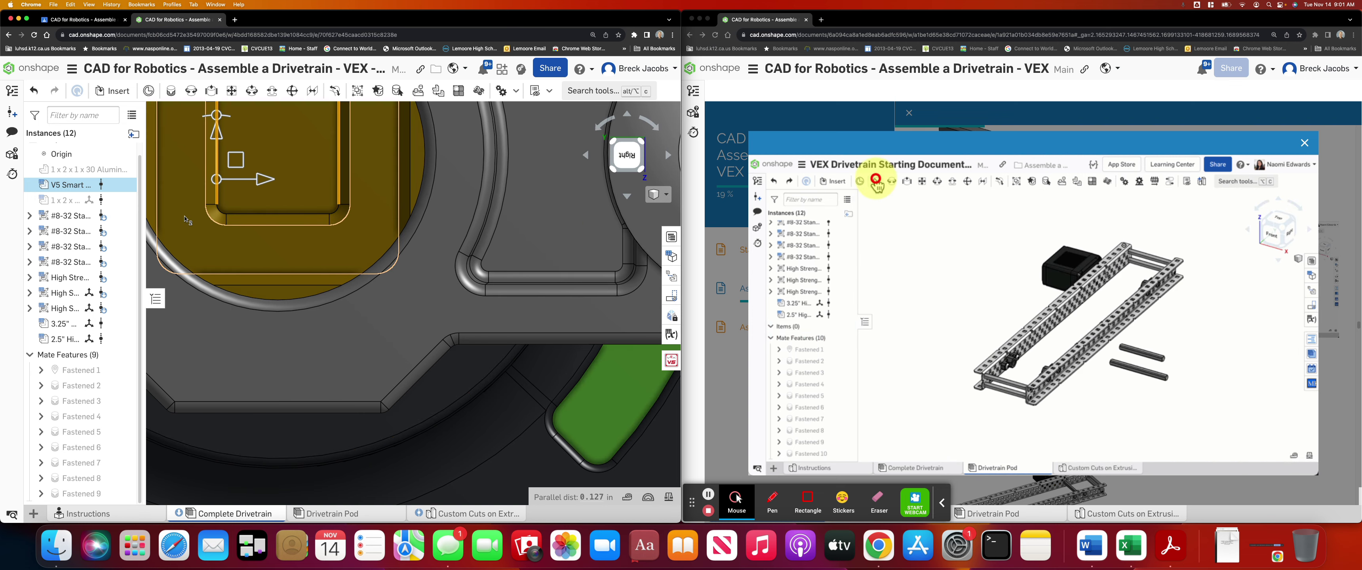
- Start a Fastened mate with the center of the 3.25" High Strength Shaft's end face as its first connector
{"action": "scroll", "coordinate": [493, 391], "scroll_direction": "down", "scroll_amount": 10}
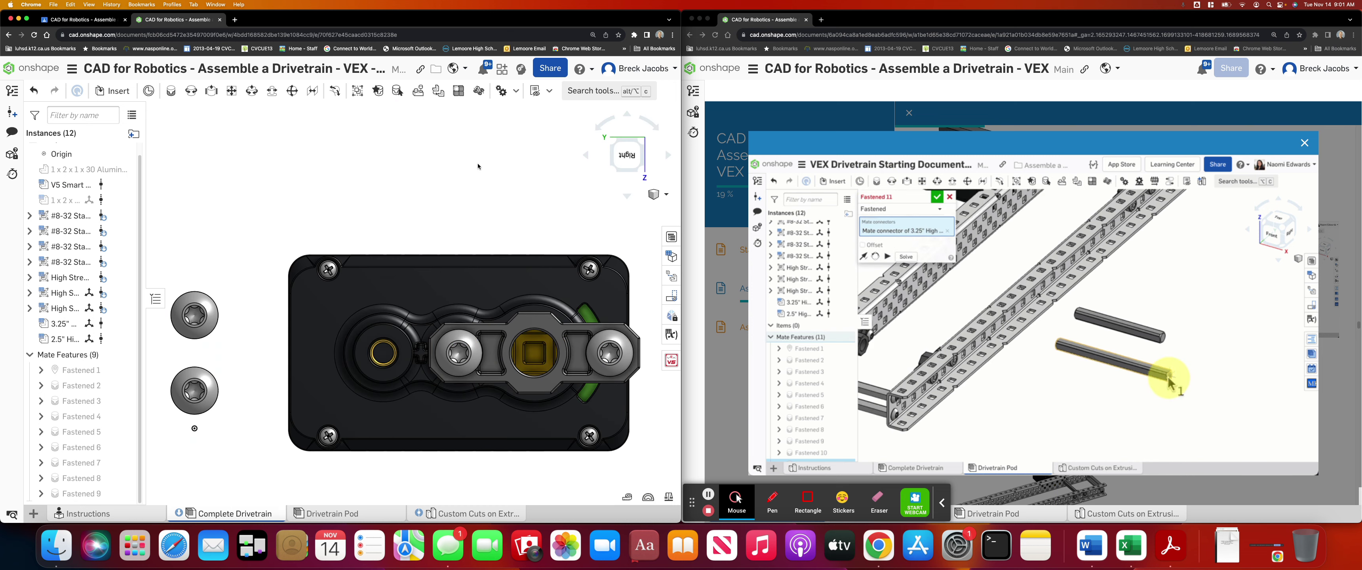
{"action": "scroll", "coordinate": [490, 170], "scroll_direction": "down", "scroll_amount": 5}
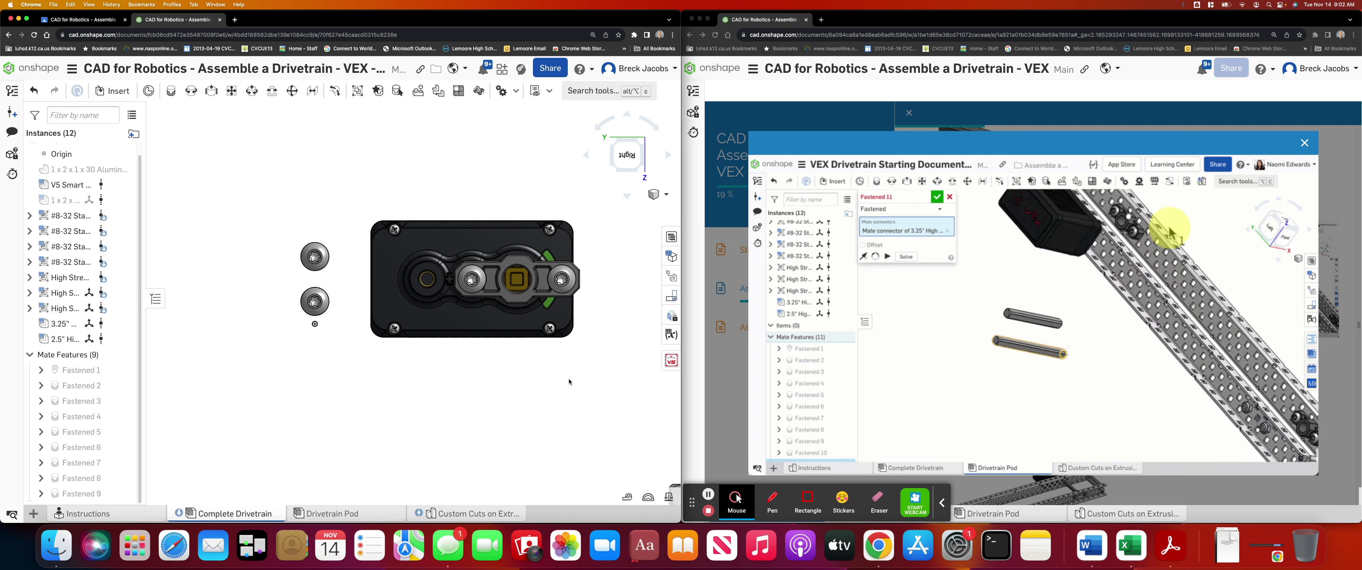
{"action": "scroll", "coordinate": [575, 401], "scroll_direction": "down", "scroll_amount": 5}
{"action": "right_click_drag", "start_coordinate": [575, 401], "coordinate": [546, 417]}
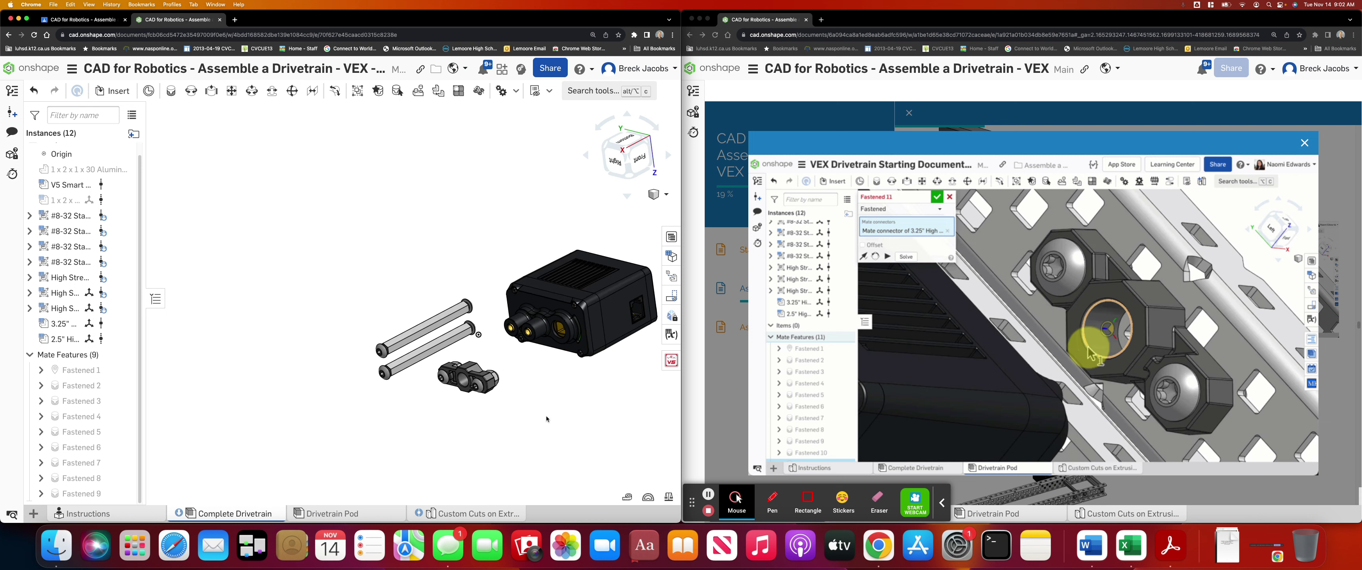
{"action": "scroll", "coordinate": [547, 419], "scroll_direction": "down", "scroll_amount": 5}
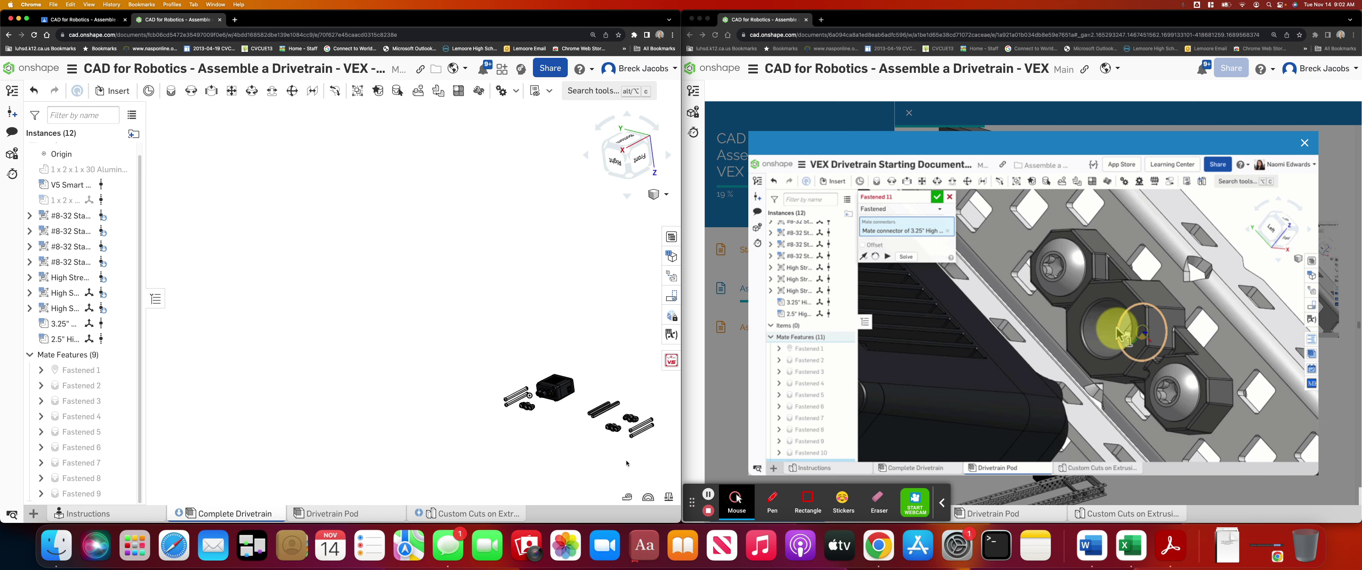
{"action": "scroll", "coordinate": [433, 439], "scroll_direction": "up", "scroll_amount": 10}
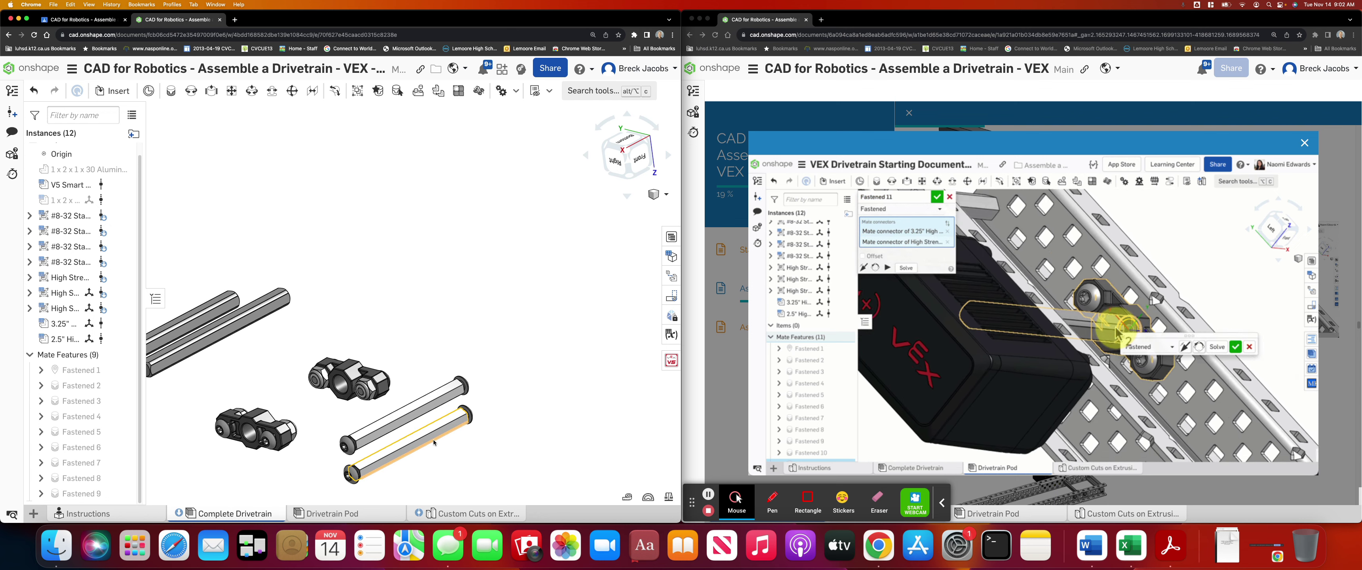
{"action": "scroll", "coordinate": [402, 417], "scroll_direction": "down", "scroll_amount": 10}
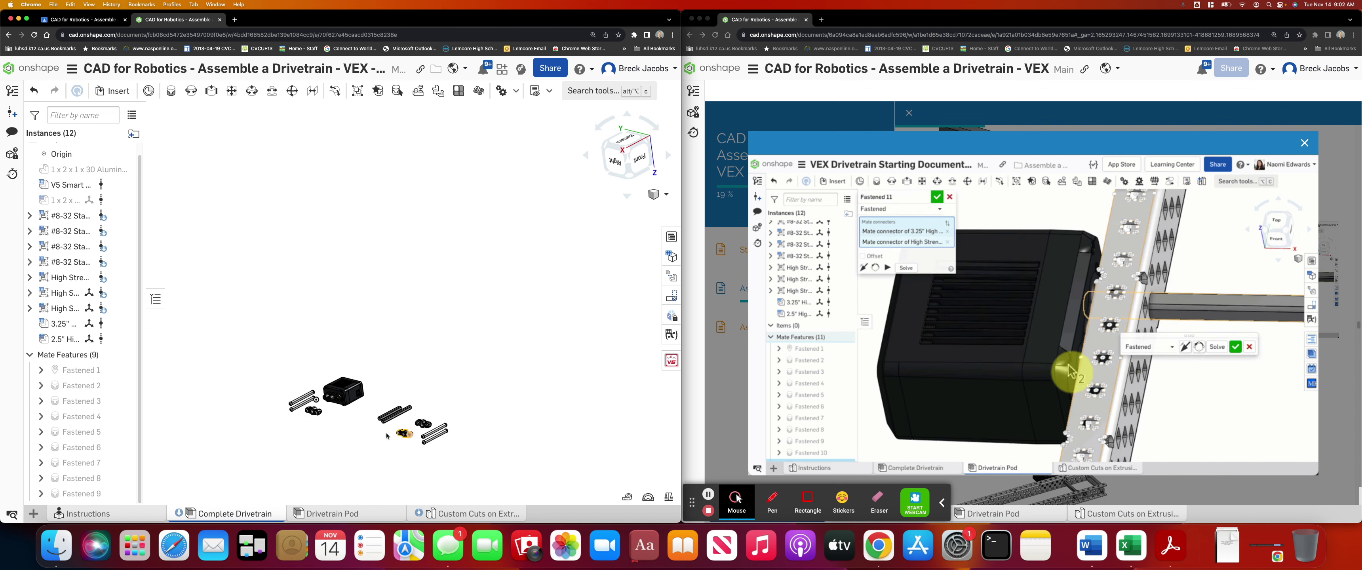
{"action": "scroll", "coordinate": [388, 423], "scroll_direction": "up", "scroll_amount": 10}
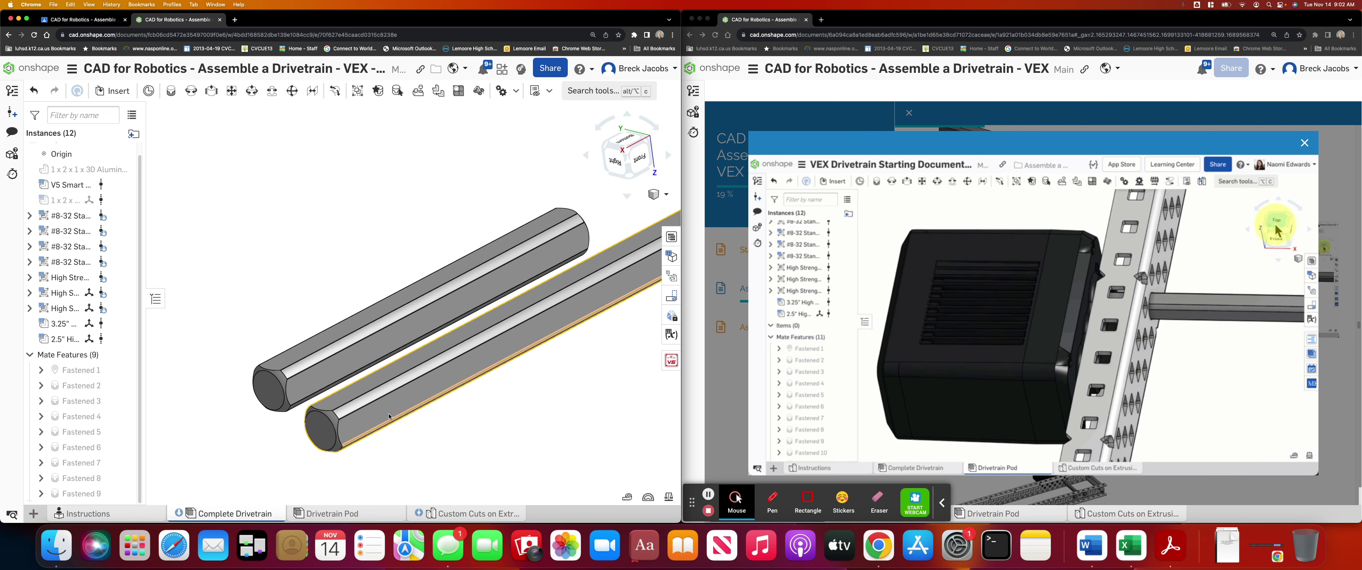
{"action": "right_click_drag", "start_coordinate": [411, 460], "coordinate": [423, 456]}
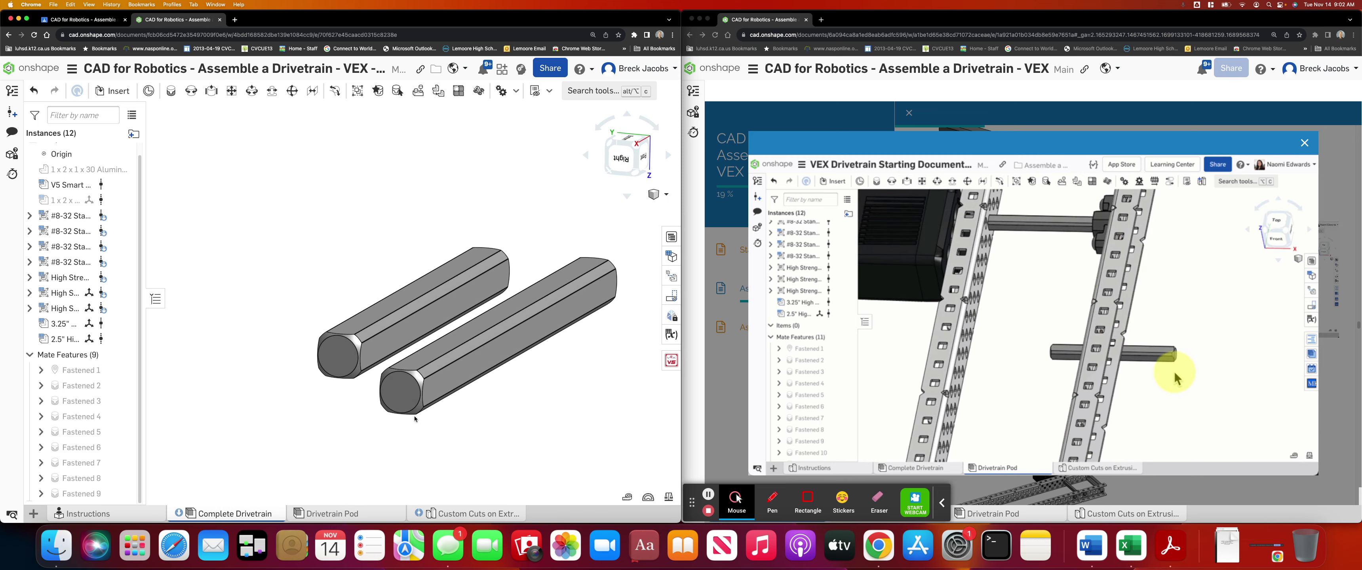
{"action": "left_click", "coordinate": [405, 403]}
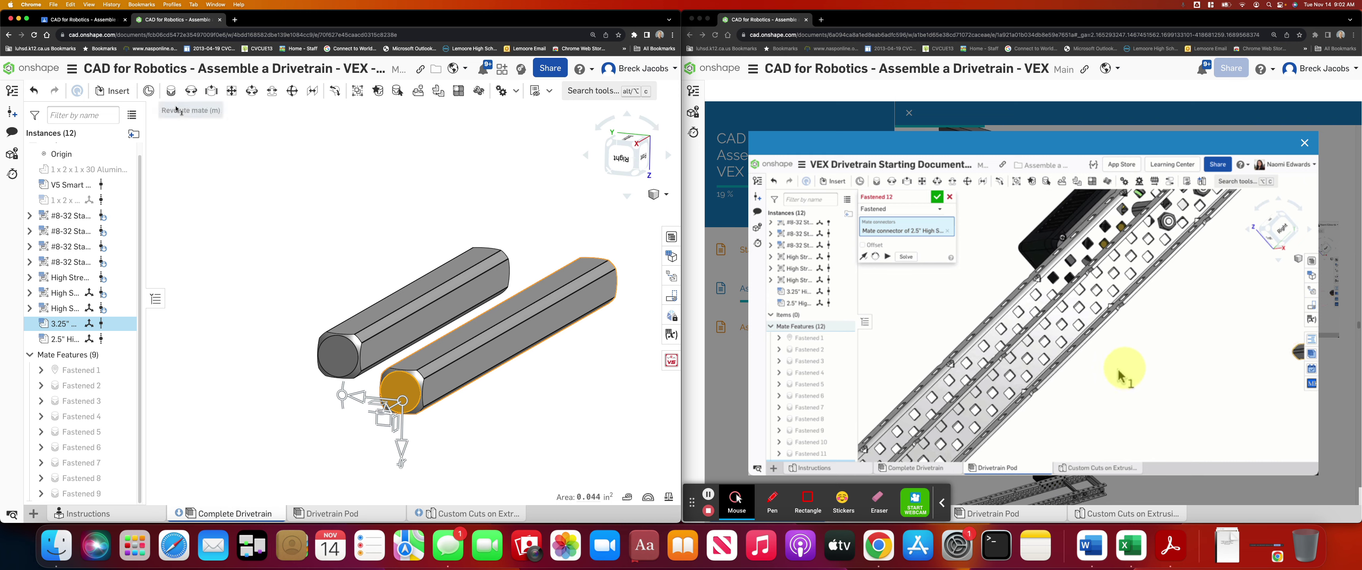
{"action": "left_click", "coordinate": [172, 93]}
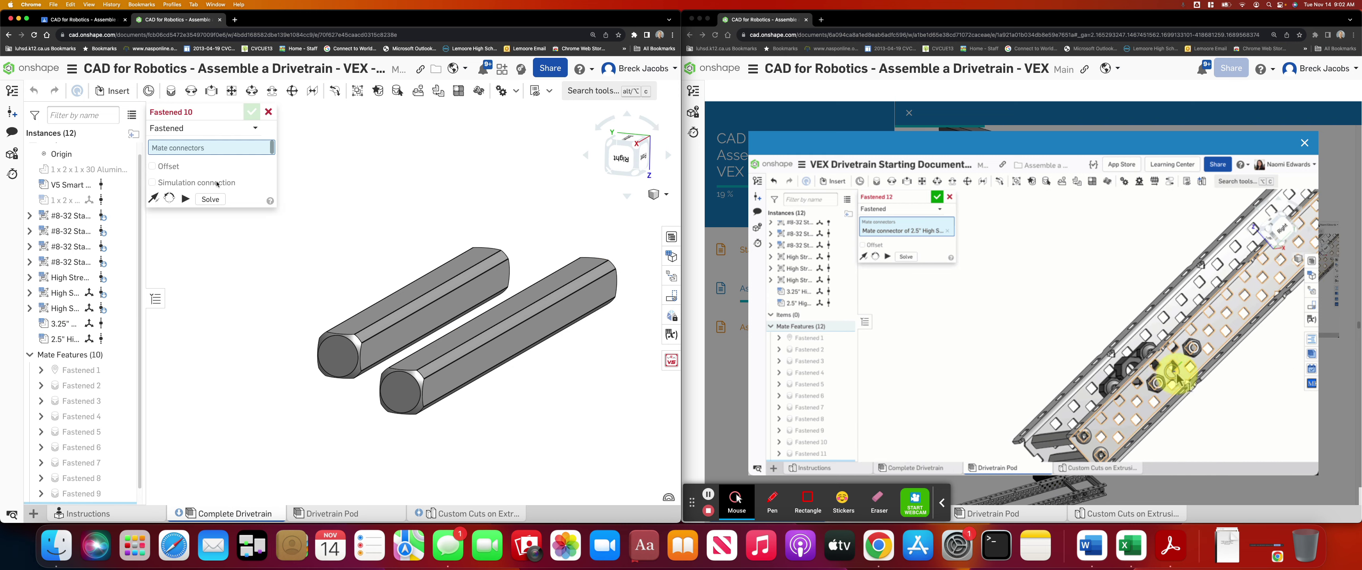
{"action": "left_click", "coordinate": [403, 397]}
- Choose the center of the V5 Smart Motor's inner square socket as the mate's second connector
{"action": "scroll", "coordinate": [232, 407], "scroll_direction": "up", "scroll_amount": 2}
{"action": "scroll", "coordinate": [232, 407], "scroll_direction": "down", "scroll_amount": 5}
{"action": "middle_click_drag", "start_coordinate": [210, 344], "coordinate": [557, 407]}
{"action": "scroll", "coordinate": [459, 374], "scroll_direction": "up", "scroll_amount": 3}
{"action": "scroll", "coordinate": [462, 374], "scroll_direction": "up", "scroll_amount": 5}
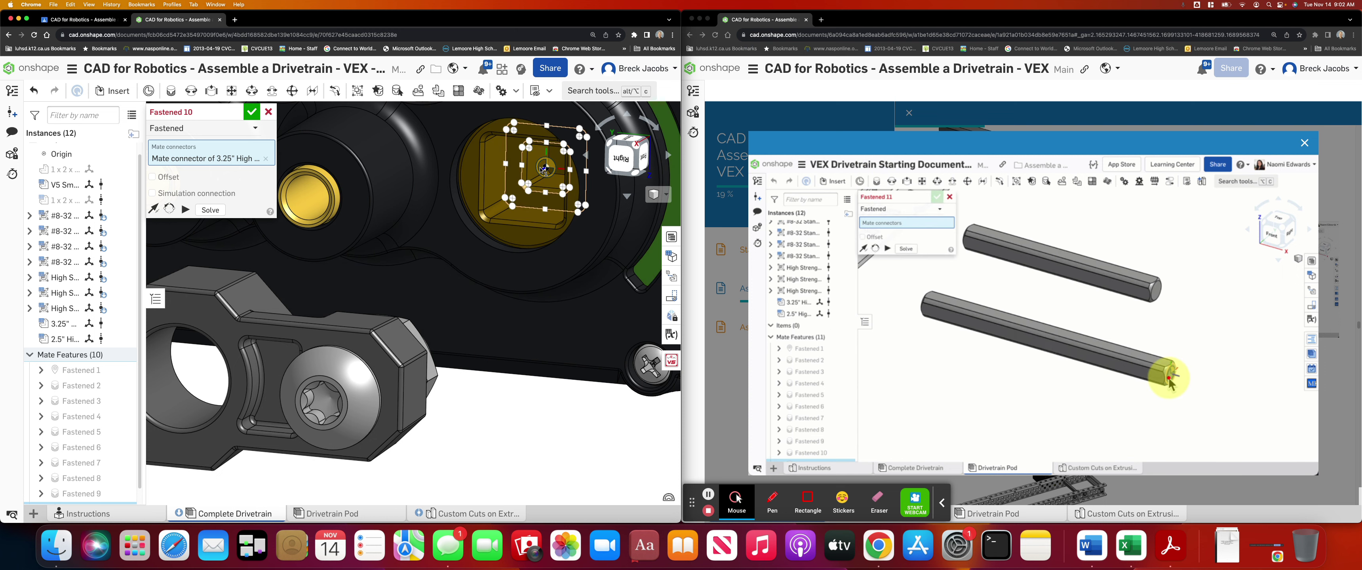
{"action": "left_click", "coordinate": [544, 168]}
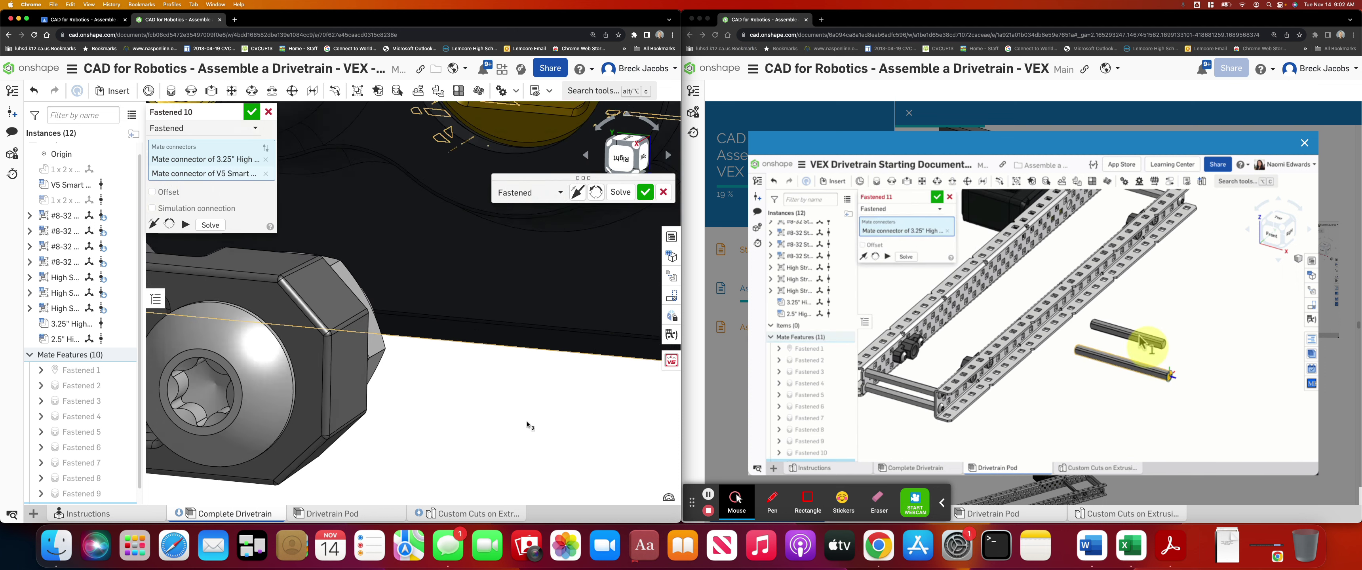
- Flip the mate's primary axis so the shaft runs from the motor out through the bearing, and accept the mate
{"action": "scroll", "coordinate": [529, 426], "scroll_direction": "down", "scroll_amount": 10}
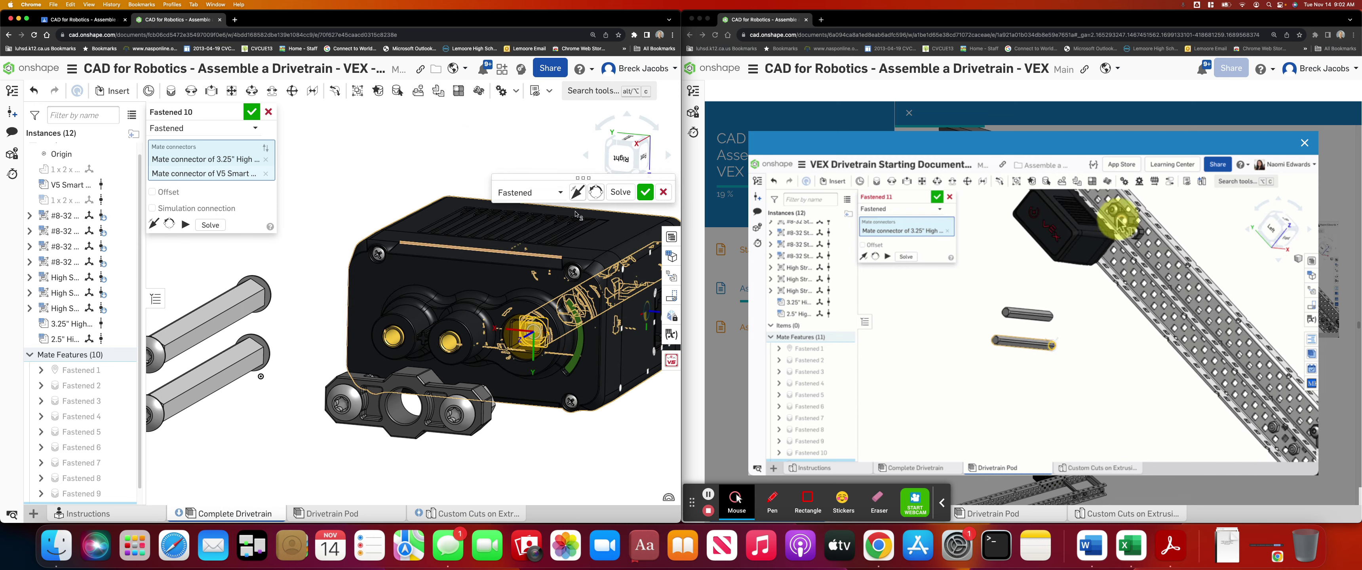
{"action": "left_click", "coordinate": [577, 192]}
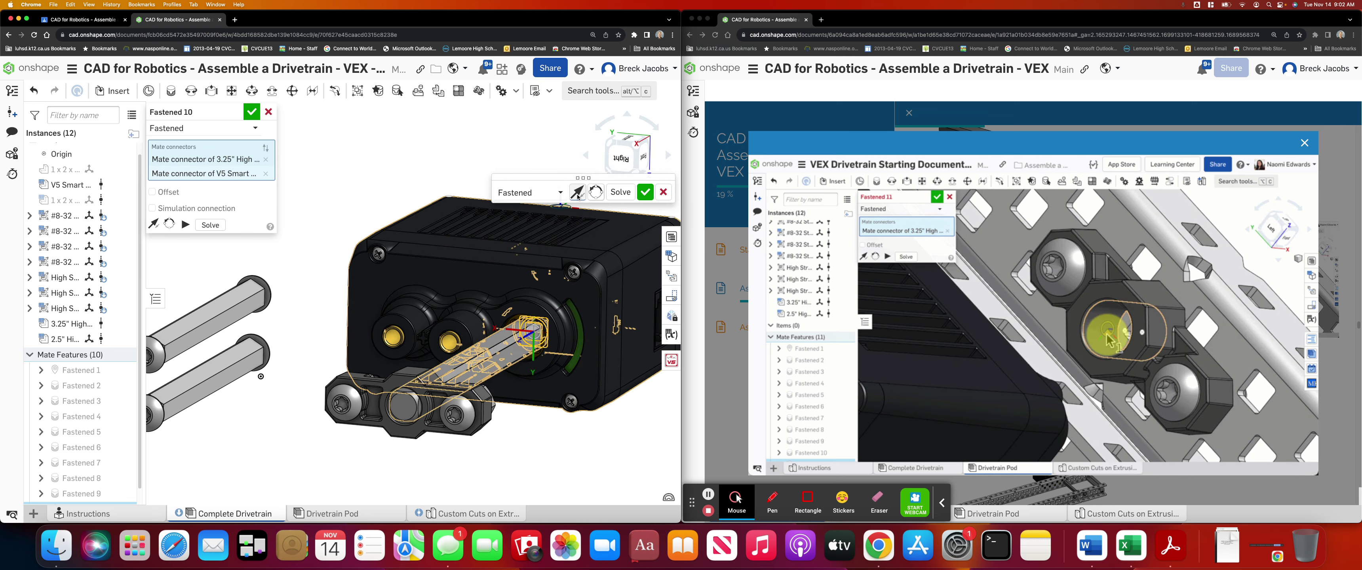
{"action": "mouse_move", "coordinate": [541, 451]}
{"action": "right_mouse_down"}
{"action": "mouse_move", "coordinate": [564, 449]}
{"action": "mouse_move", "coordinate": [543, 456]}
{"action": "right_mouse_up"}
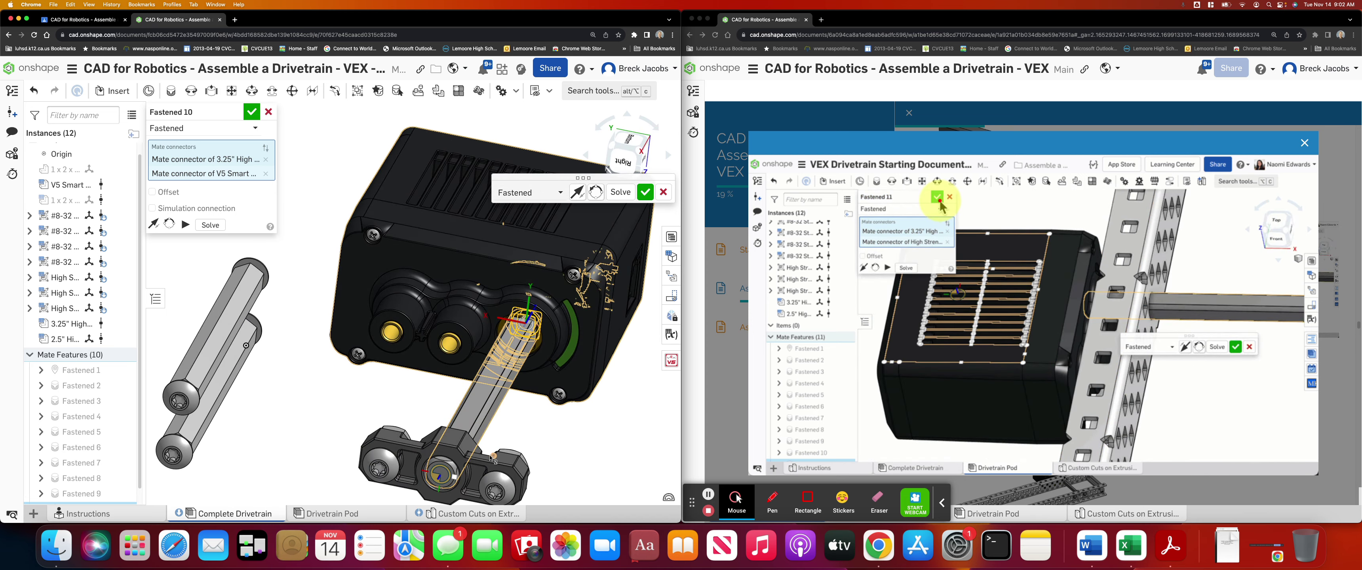
{"action": "scroll", "coordinate": [541, 447], "scroll_direction": "down", "scroll_amount": 3}
{"action": "scroll", "coordinate": [540, 446], "scroll_direction": "up", "scroll_amount": 6}
{"action": "right_click_drag", "start_coordinate": [539, 447], "coordinate": [561, 289]}
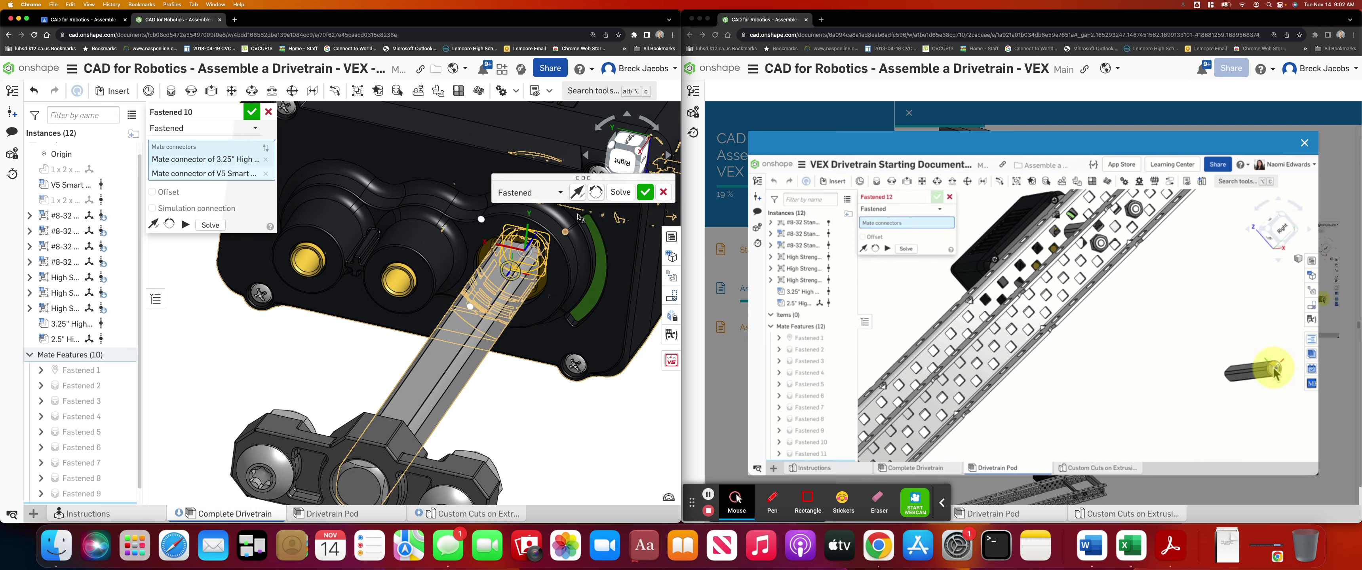
{"action": "left_click", "coordinate": [645, 192]}
- Show the hidden 1 x 2 x 1 x 30 Aluminum C-Channel with HS Hole beside the motor and cancel the empty Fastened mate
{"action": "key", "text": "m"}
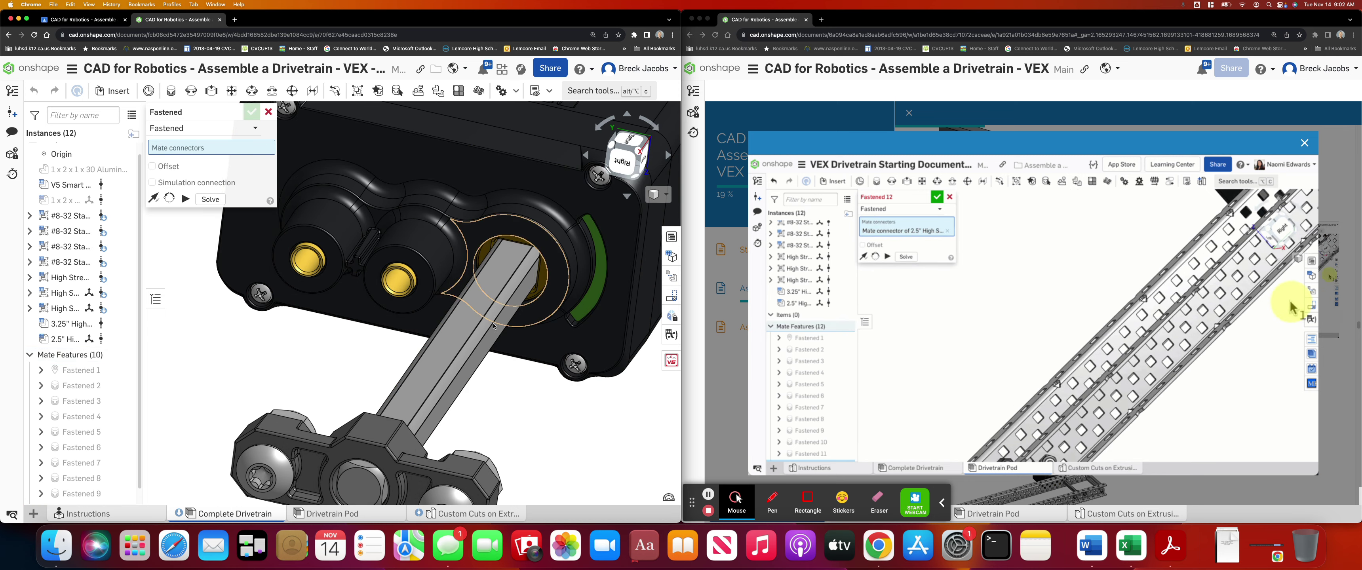
{"action": "left_click", "coordinate": [125, 169]}
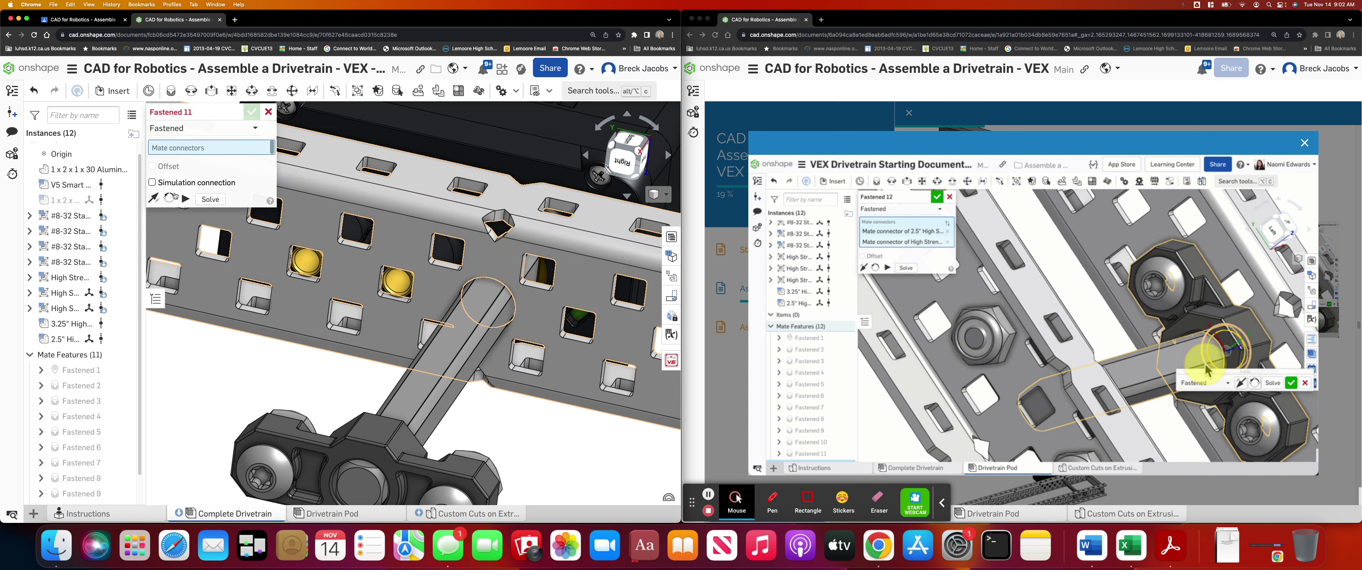
{"action": "left_click", "coordinate": [269, 112]}
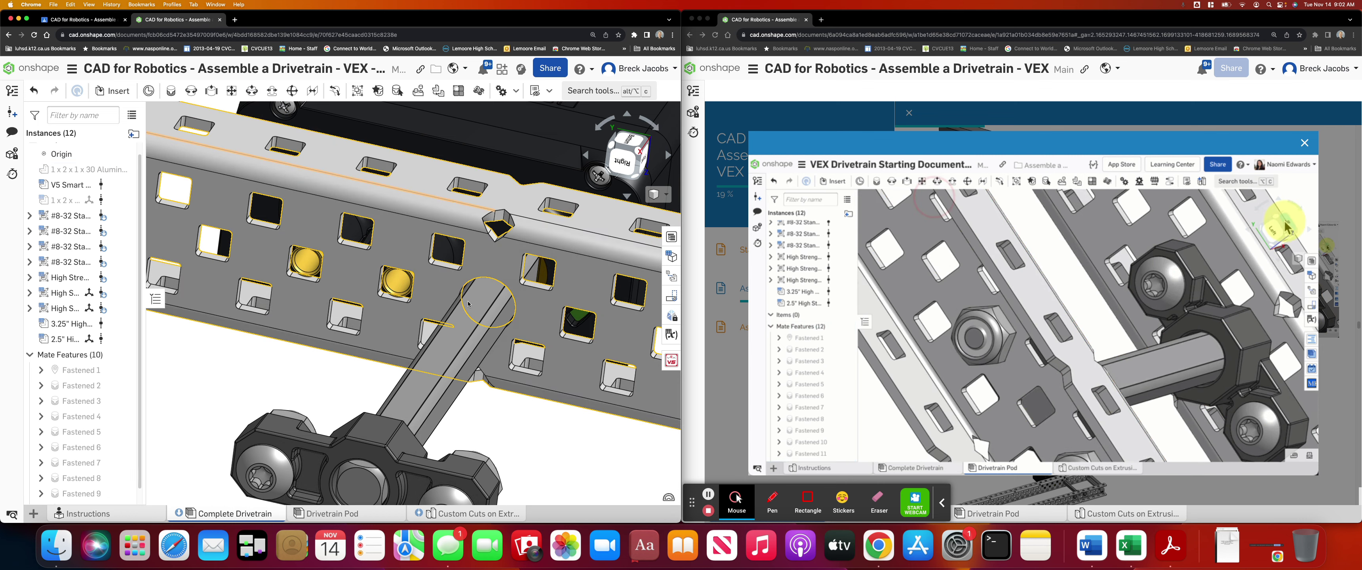
- Show the hidden 1 x 2 x 1 x 30 Aluminum C-Channel with HS Hole and the hidden C-Channel (276-2289)
{"action": "scroll", "coordinate": [505, 362], "scroll_direction": "down", "scroll_amount": 5}
{"action": "scroll", "coordinate": [505, 362], "scroll_direction": "down", "scroll_amount": 3}
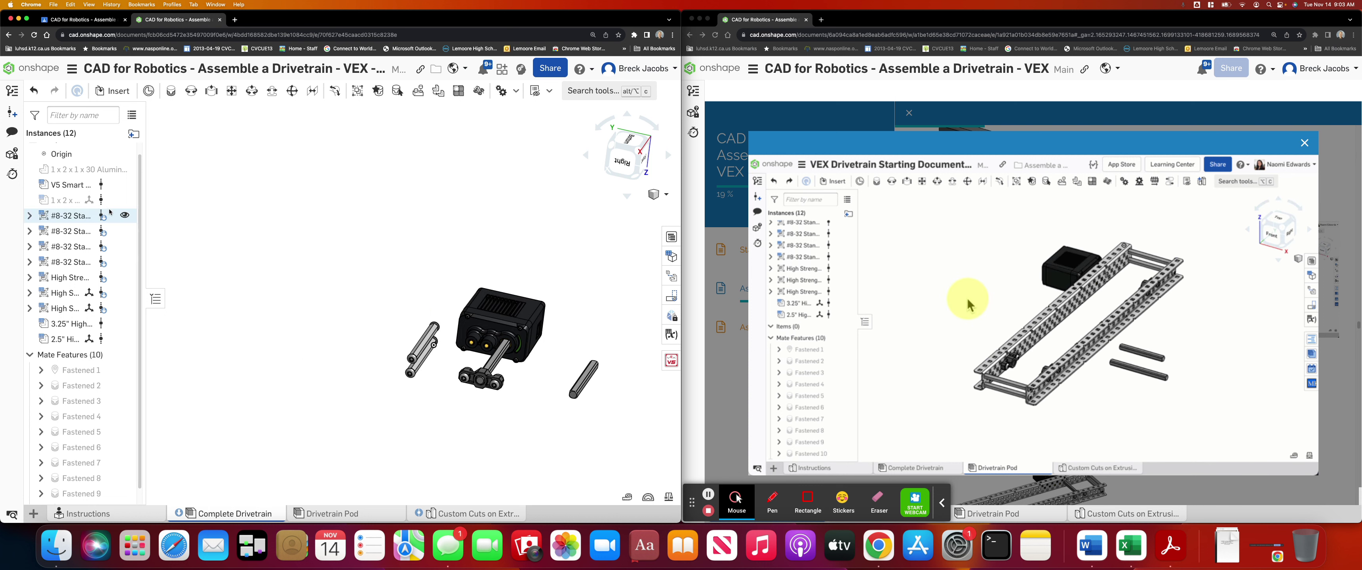
{"action": "left_click", "coordinate": [124, 168]}
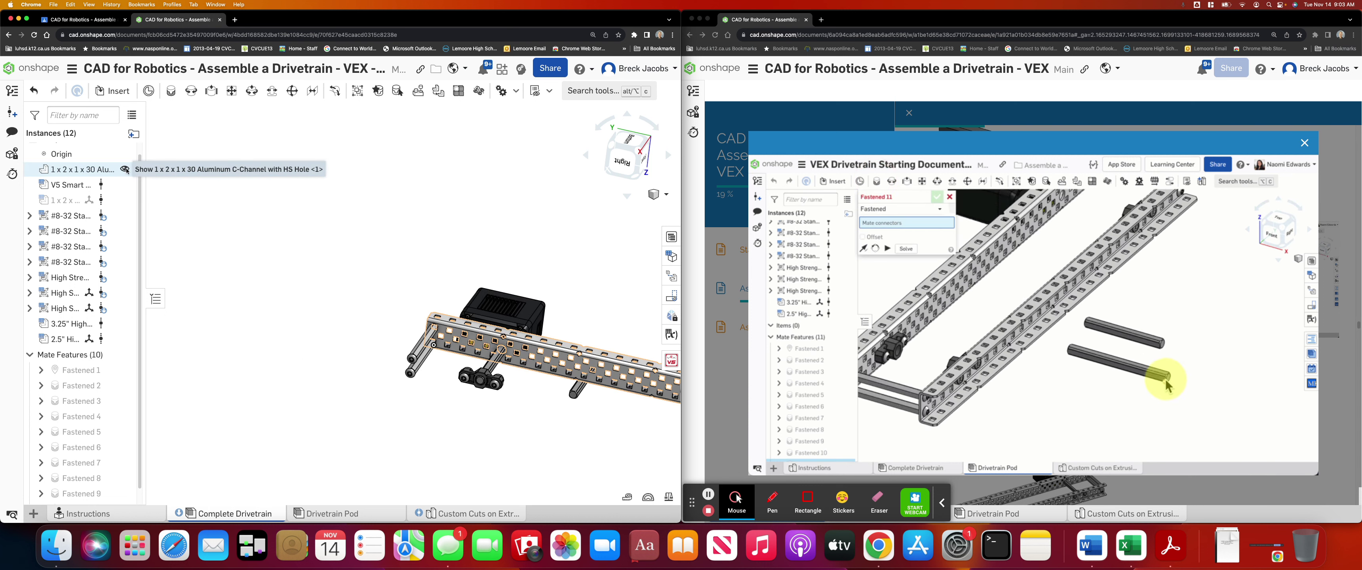
{"action": "scroll", "coordinate": [281, 374], "scroll_direction": "down", "scroll_amount": 3}
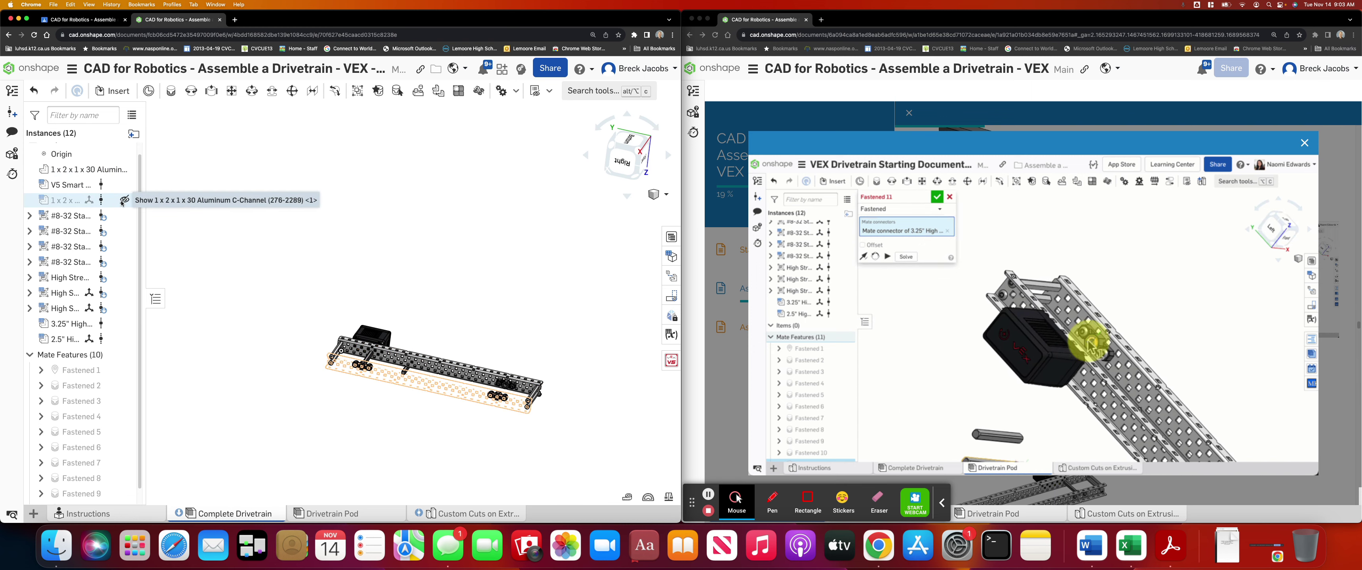
{"action": "left_click", "coordinate": [123, 200]}
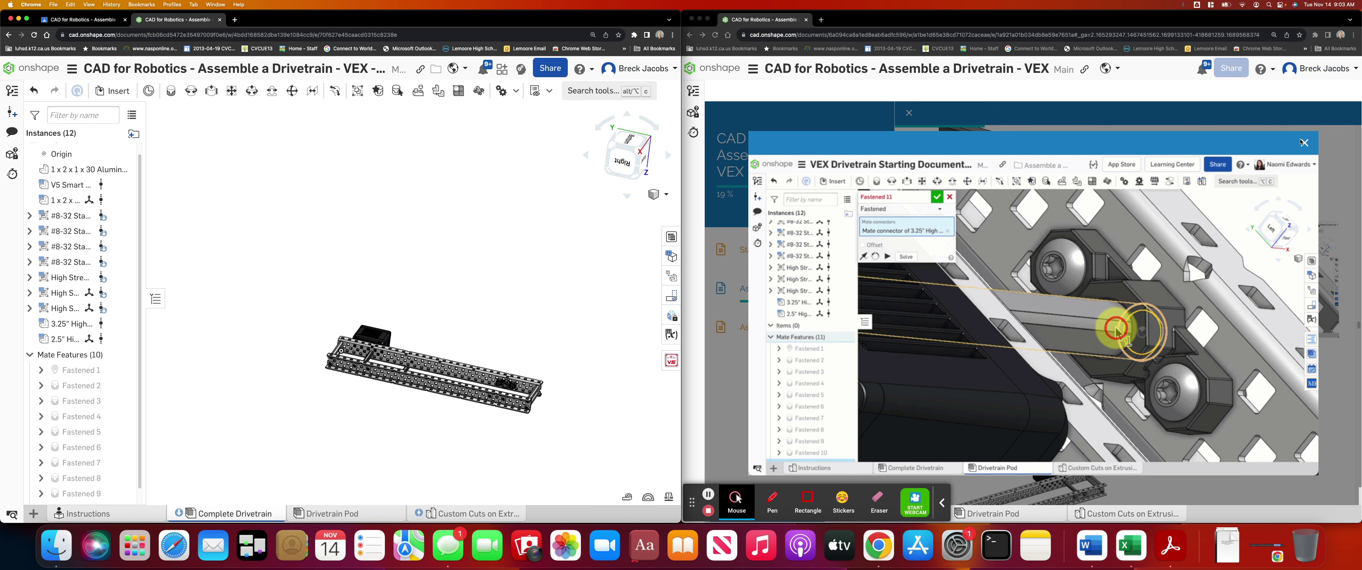
- Close the enlarged demonstration and review the Attach the Two HS Shafts instructions, enlarging the reference image of the finished shaft placement
{"action": "left_click", "coordinate": [1304, 143]}
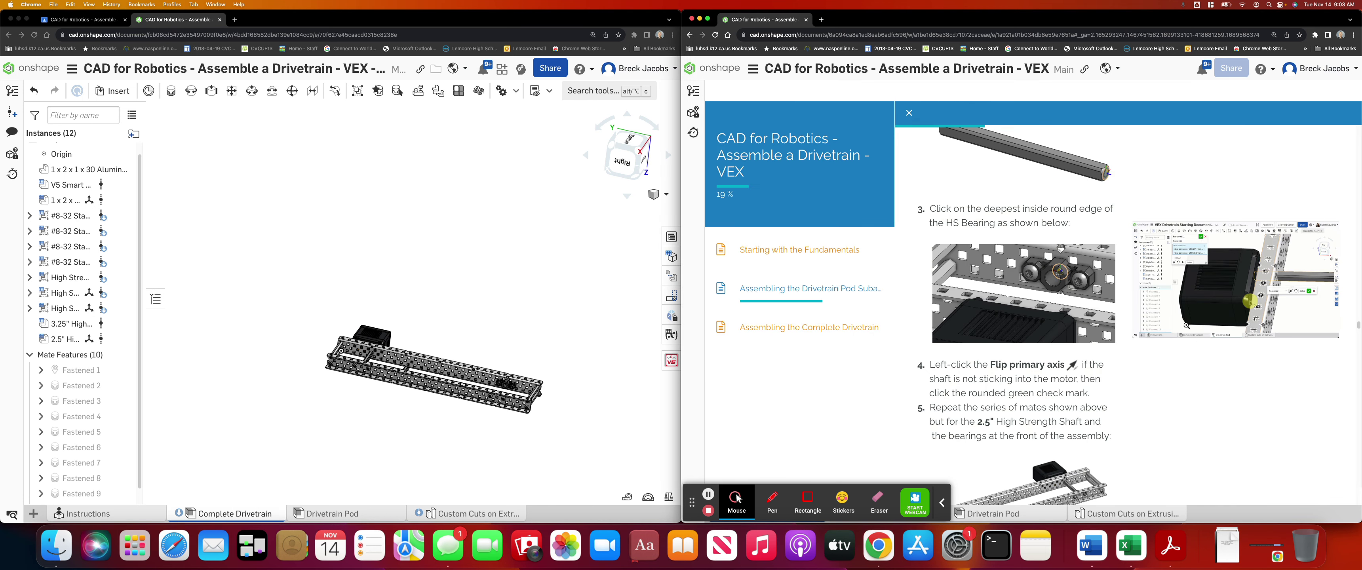
{"action": "scroll", "coordinate": [1104, 428], "scroll_direction": "down", "scroll_amount": 3}
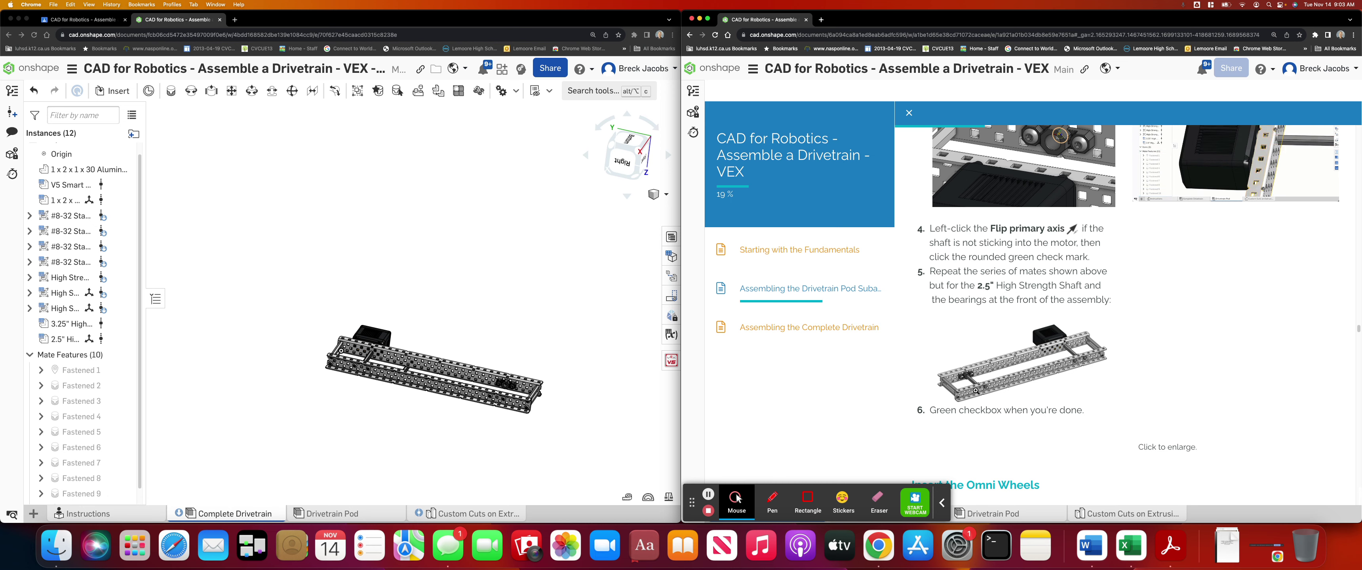
{"action": "scroll", "coordinate": [976, 391], "scroll_direction": "up", "scroll_amount": 2}
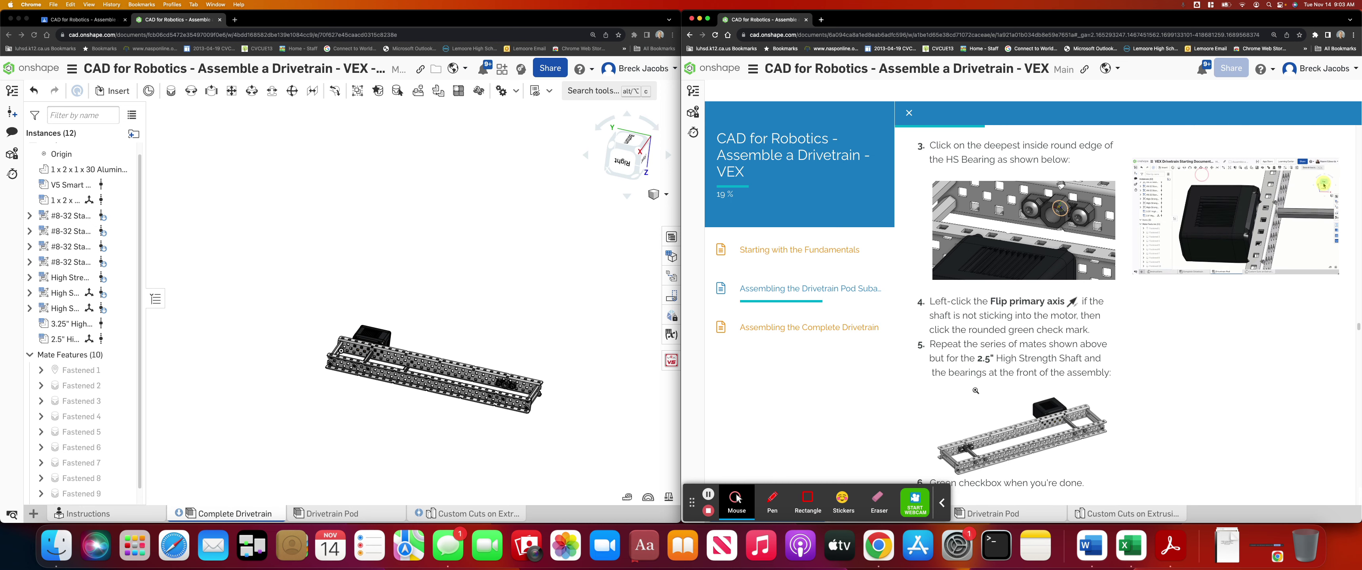
{"action": "left_click", "coordinate": [973, 456]}
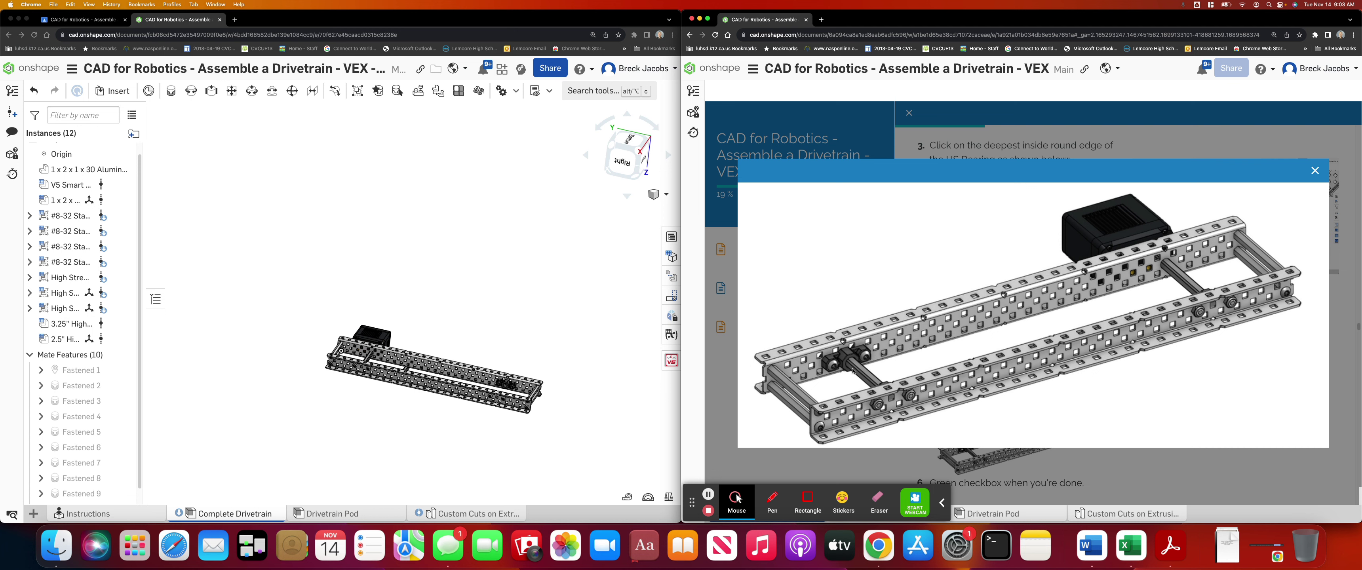
{"action": "left_click", "coordinate": [1315, 172]}
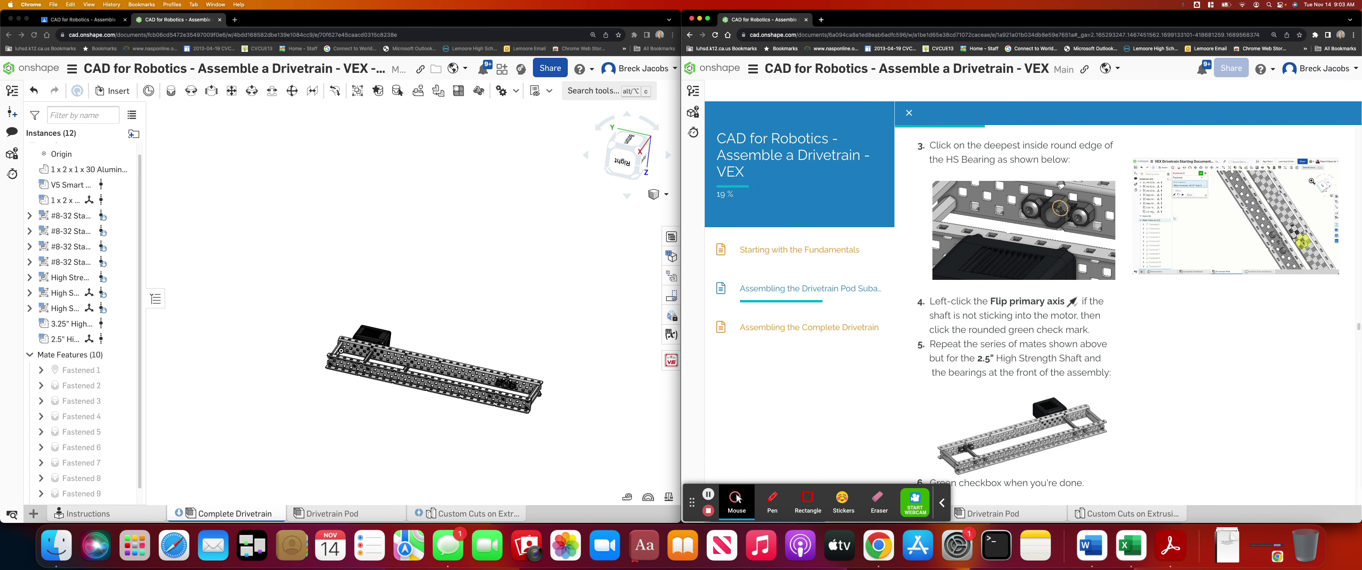
{"action": "scroll", "coordinate": [1157, 345], "scroll_direction": "up", "scroll_amount": 5}
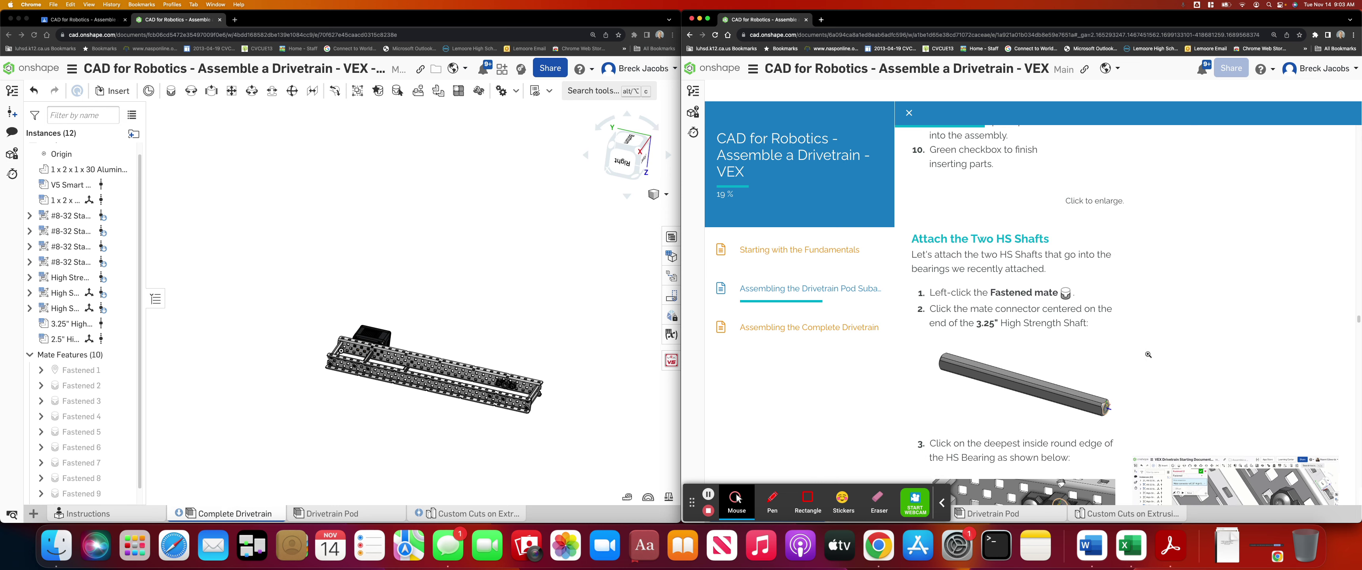
{"action": "scroll", "coordinate": [1148, 357], "scroll_direction": "down", "scroll_amount": 6}
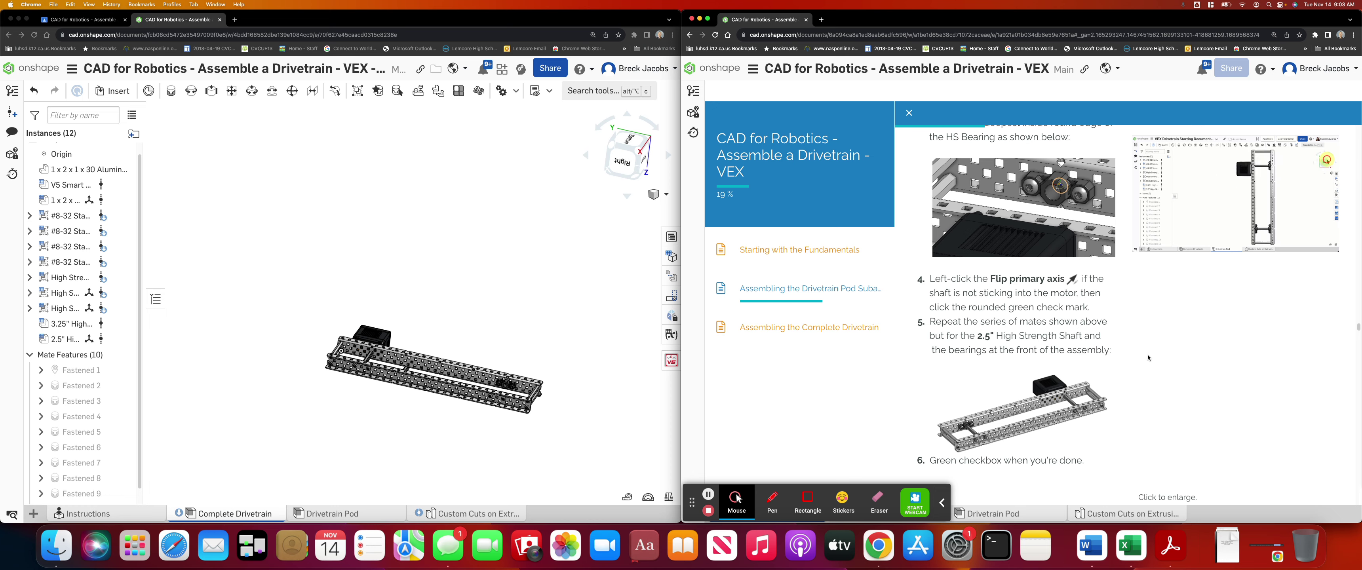
{"action": "scroll", "coordinate": [1148, 357], "scroll_direction": "down", "scroll_amount": 6}
{"action": "scroll", "coordinate": [1149, 357], "scroll_direction": "up", "scroll_amount": 10}
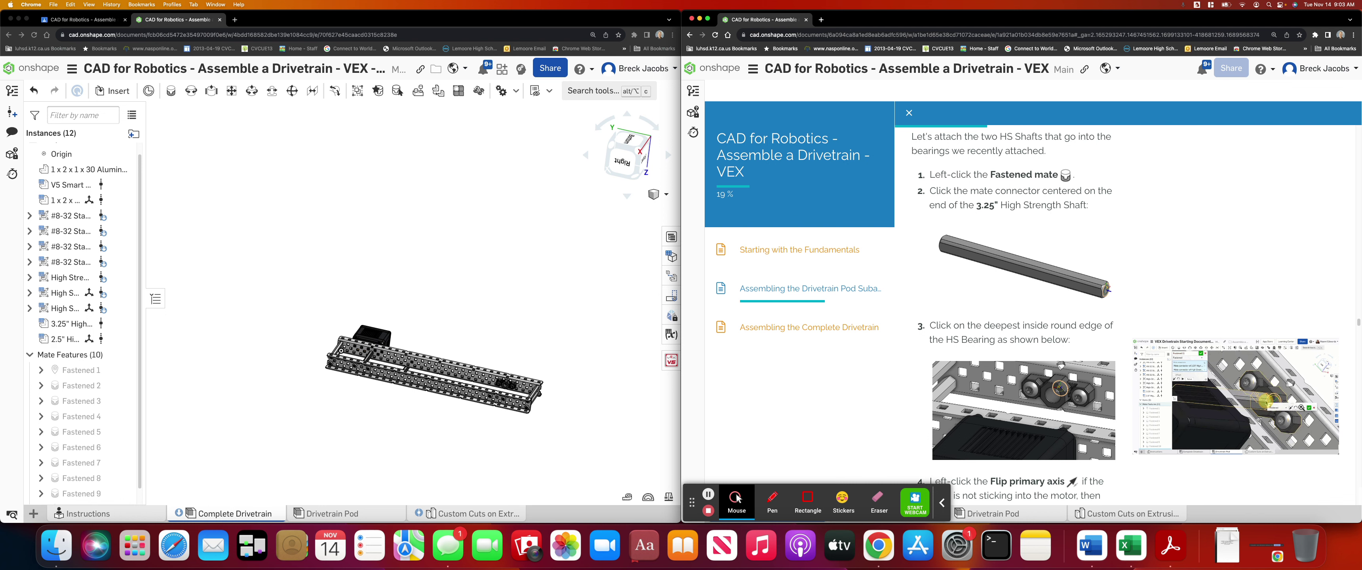
- Start a Fastened mate with the center of the 2.5" High Strength Shaft's end face as its first connector
{"action": "scroll", "coordinate": [412, 389], "scroll_direction": "up", "scroll_amount": 10}
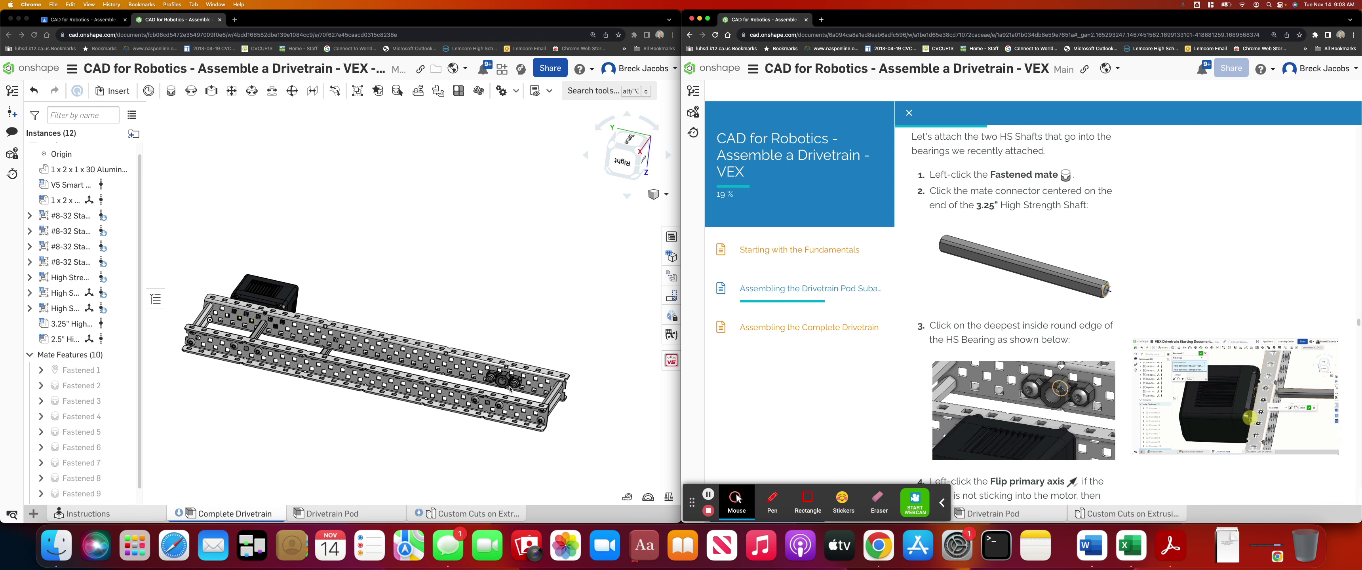
{"action": "right_click_drag", "start_coordinate": [312, 385], "coordinate": [435, 411]}
{"action": "scroll", "coordinate": [434, 402], "scroll_direction": "up", "scroll_amount": 4}
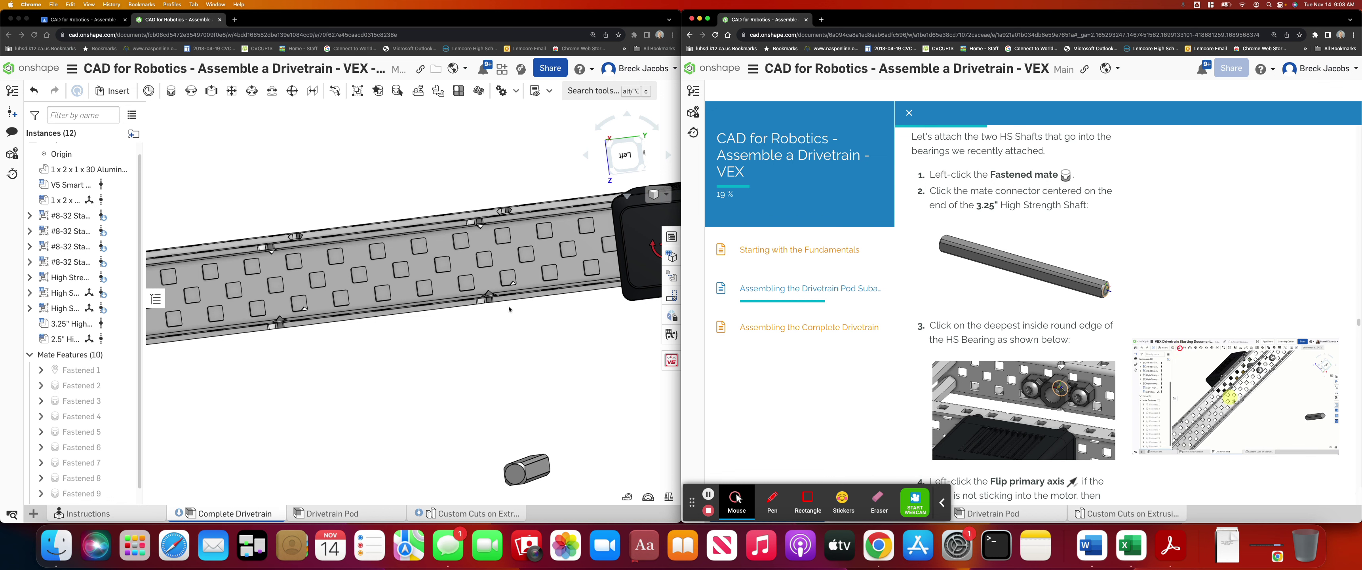
{"action": "left_click", "coordinate": [171, 91]}
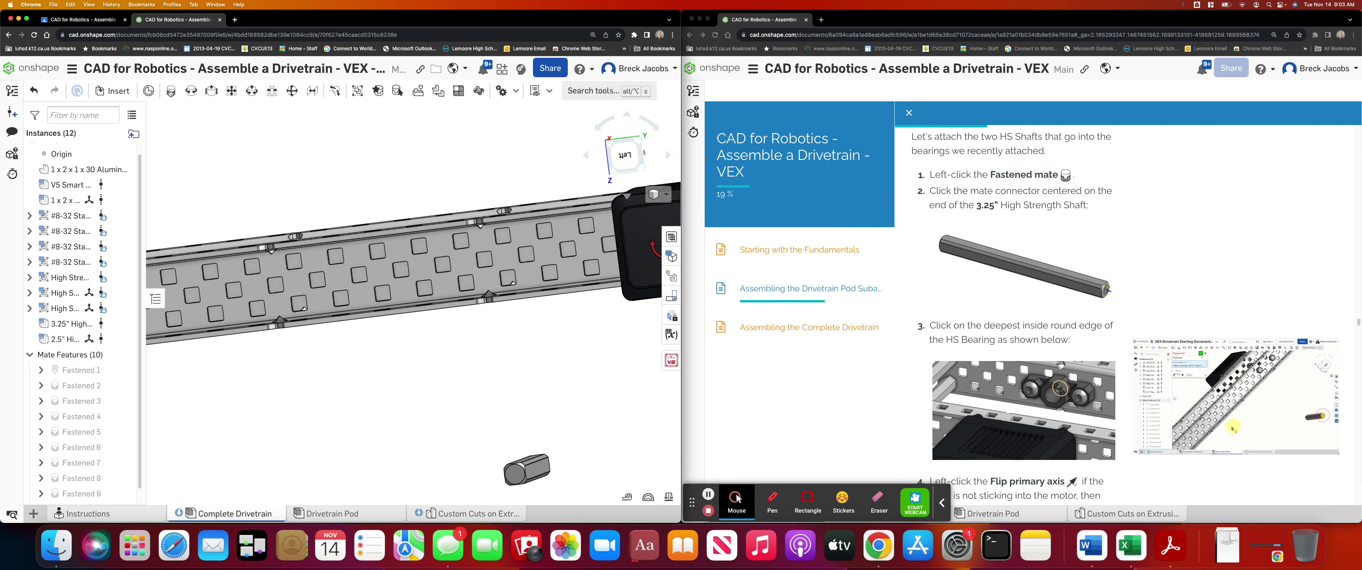
{"action": "left_click", "coordinate": [170, 91]}
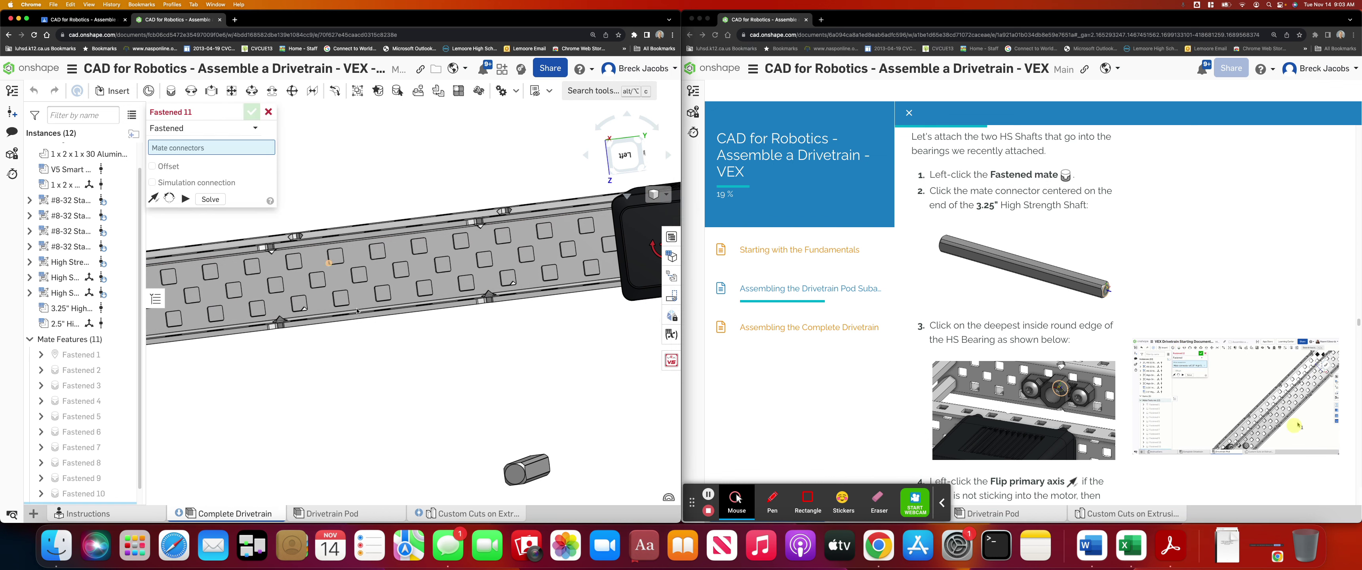
{"action": "left_click", "coordinate": [514, 475]}
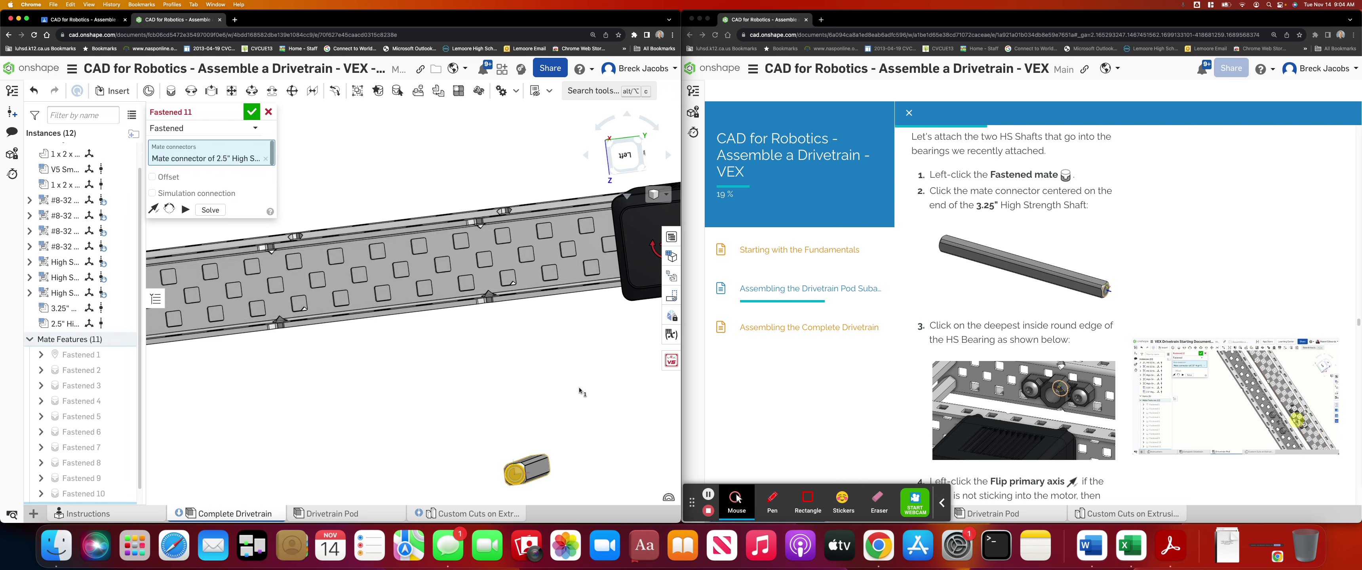
- Choose the deepest inside round edge of the front High Strength Shaft Bearing as the mate's second connector
{"action": "right_click_drag", "start_coordinate": [578, 390], "coordinate": [562, 483]}
{"action": "middle_click_drag", "start_coordinate": [562, 483], "coordinate": [527, 538]}
{"action": "middle_click_drag", "start_coordinate": [560, 435], "coordinate": [495, 335]}
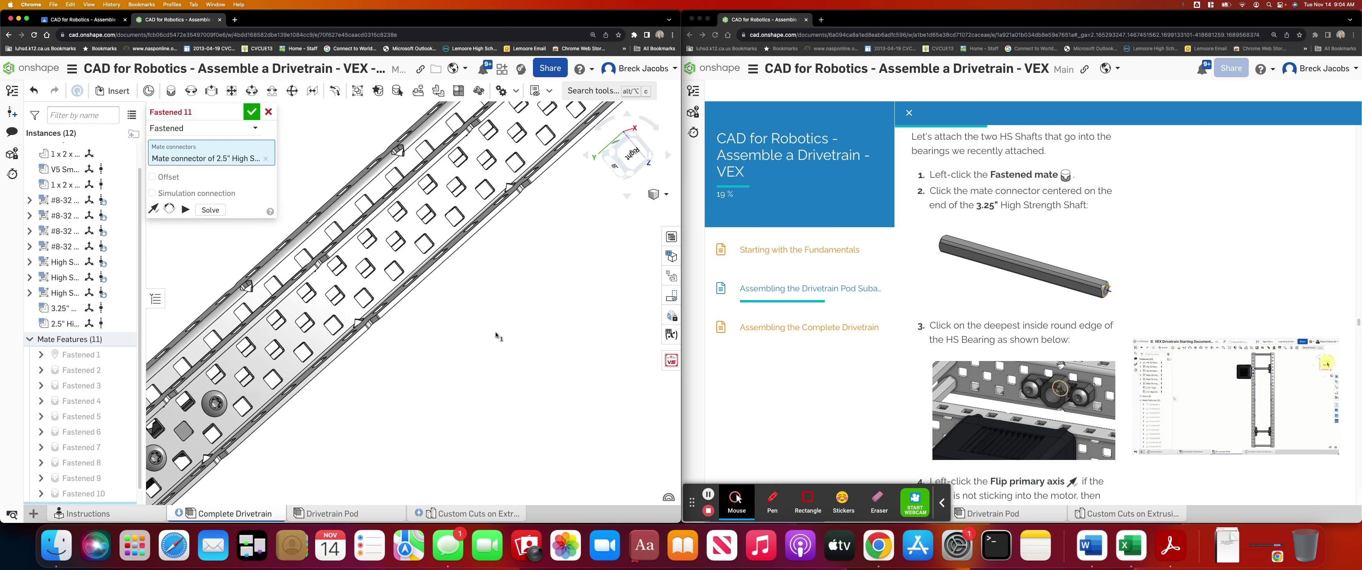
{"action": "scroll", "coordinate": [495, 336], "scroll_direction": "down", "scroll_amount": 1}
{"action": "right_click", "coordinate": [531, 332]}
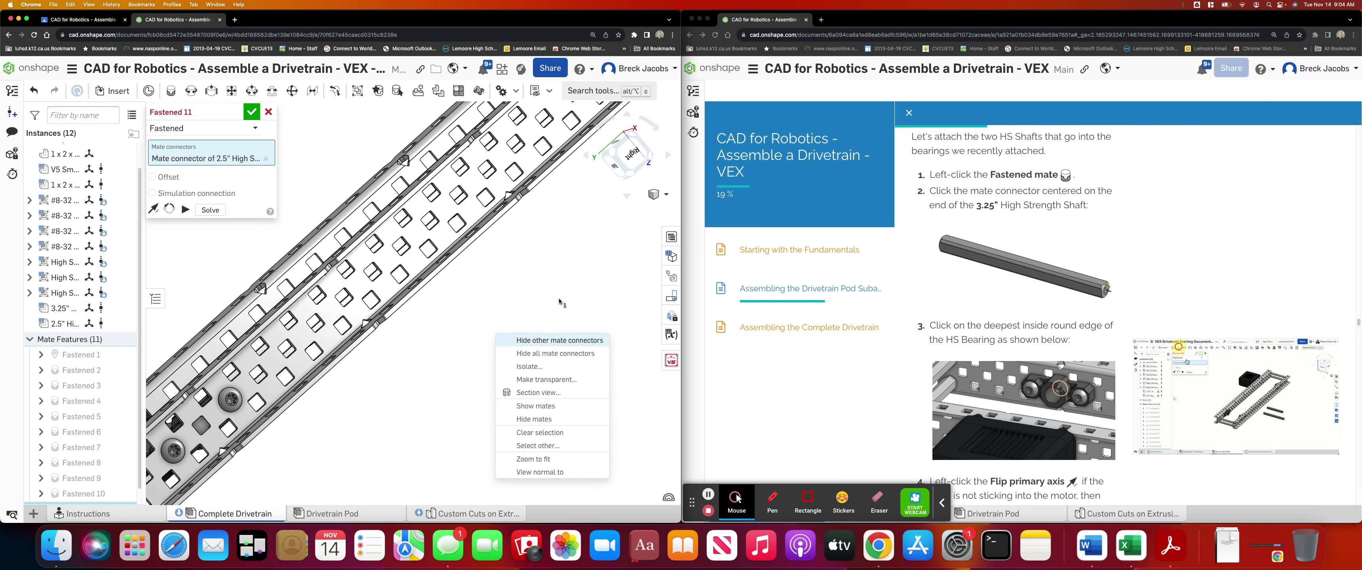
{"action": "scroll", "coordinate": [566, 289], "scroll_direction": "up", "scroll_amount": 1}
{"action": "scroll", "coordinate": [566, 289], "scroll_direction": "down", "scroll_amount": 5}
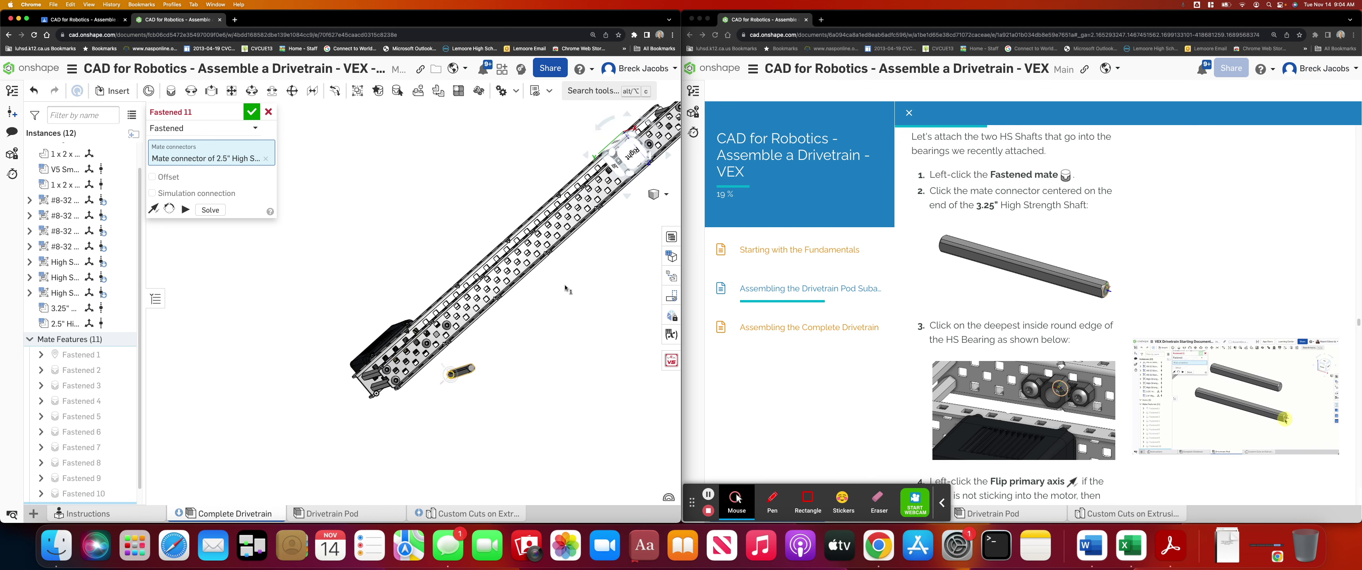
{"action": "middle_click_drag", "start_coordinate": [566, 289], "coordinate": [454, 499]}
{"action": "scroll", "coordinate": [497, 425], "scroll_direction": "up", "scroll_amount": 5}
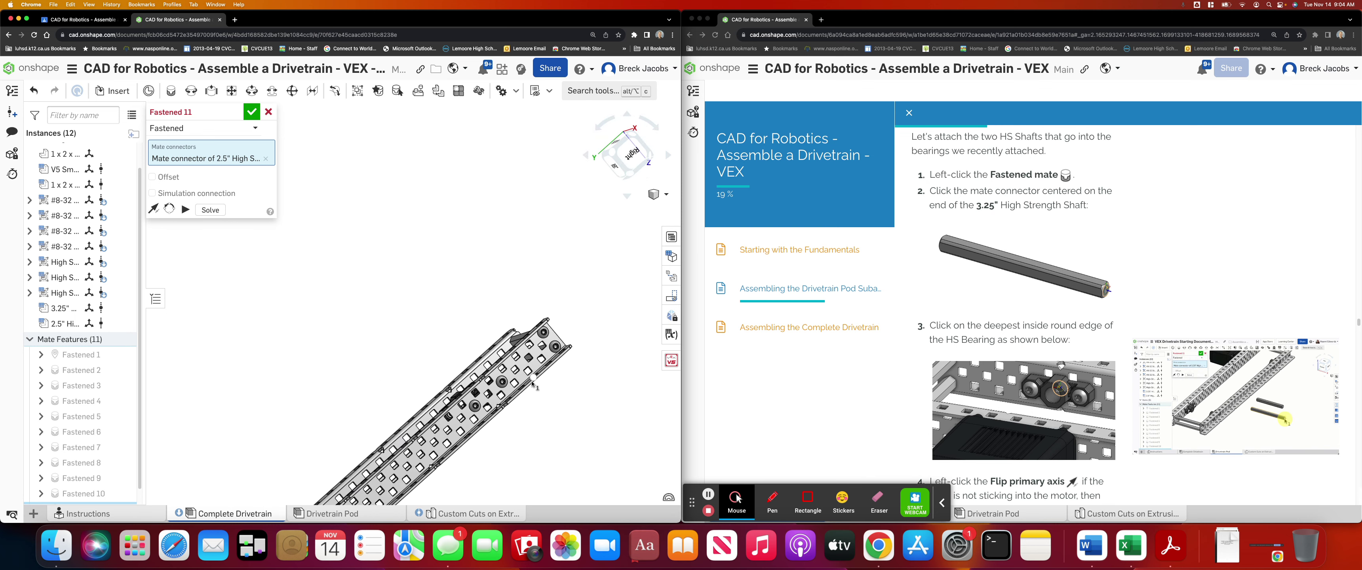
{"action": "mouse_move", "coordinate": [334, 307]}
{"action": "right_mouse_down"}
{"action": "mouse_move", "coordinate": [374, 303]}
{"action": "mouse_move", "coordinate": [334, 313]}
{"action": "right_mouse_up"}
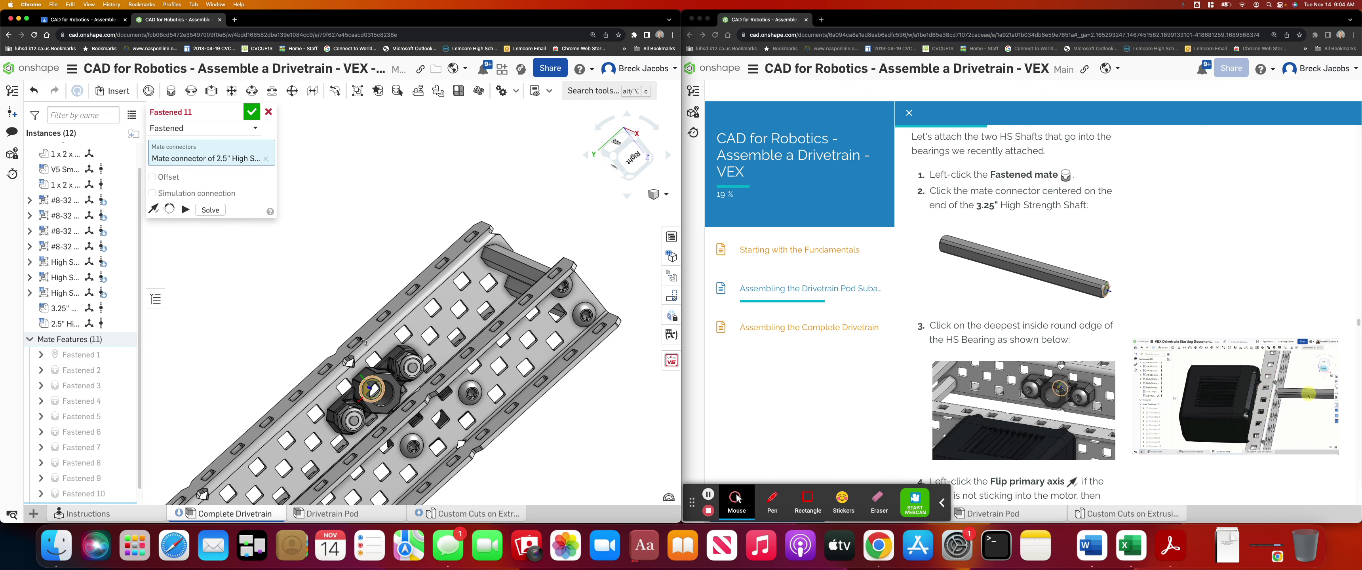
{"action": "right_click_drag", "start_coordinate": [371, 358], "coordinate": [313, 445]}
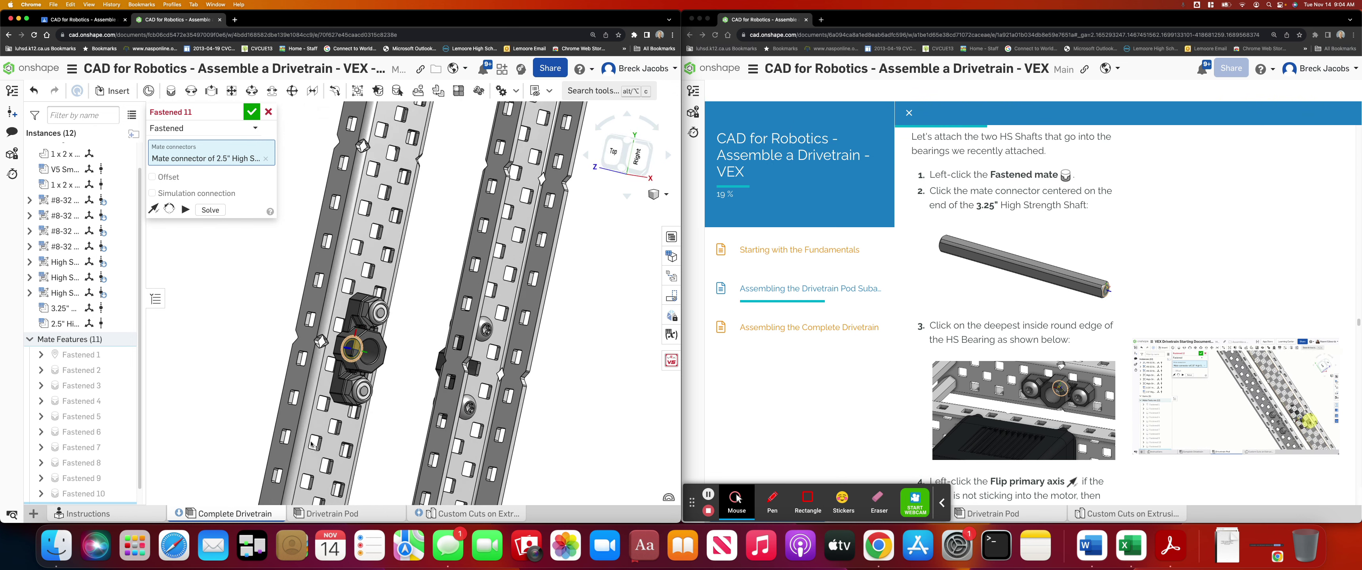
{"action": "left_click", "coordinate": [354, 352]}
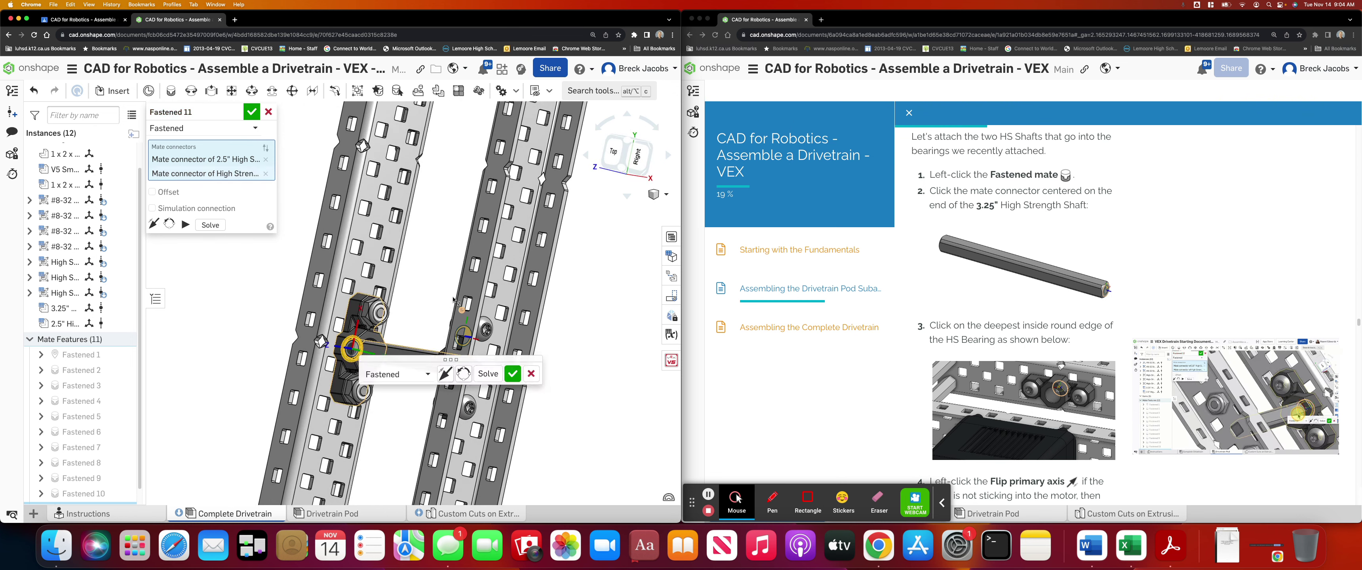
- Accept the 2.5" shaft's Fastened mate and cancel the empty mate that follows it
{"action": "left_click", "coordinate": [514, 375]}
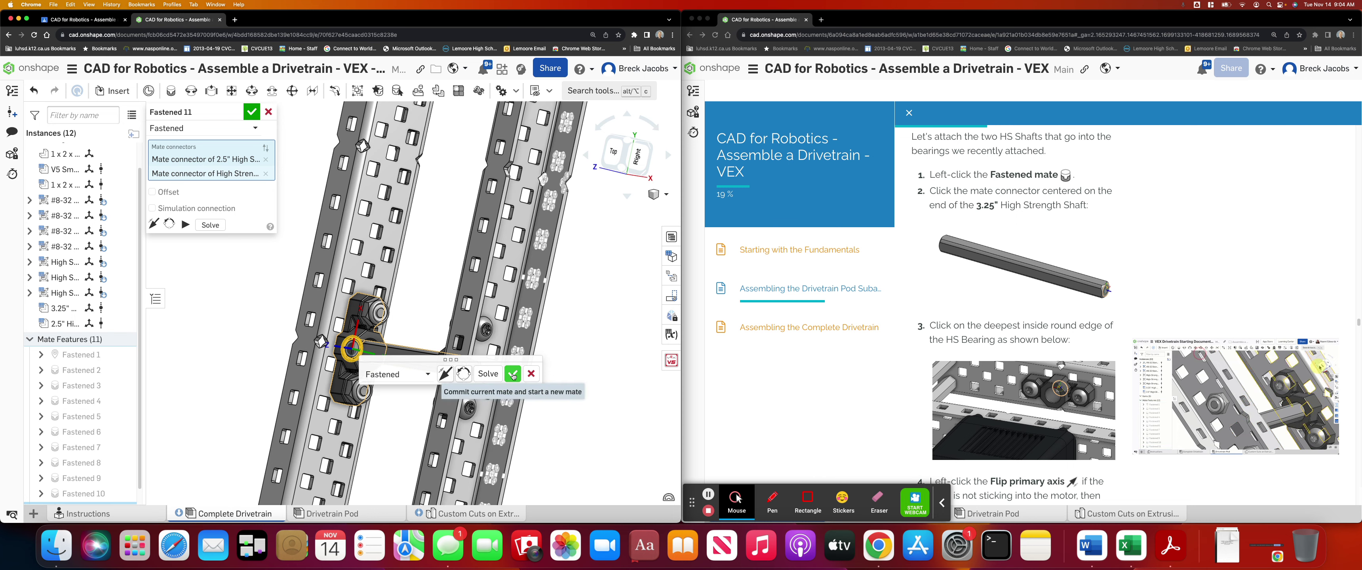
{"action": "right_click_drag", "start_coordinate": [619, 344], "coordinate": [612, 321]}
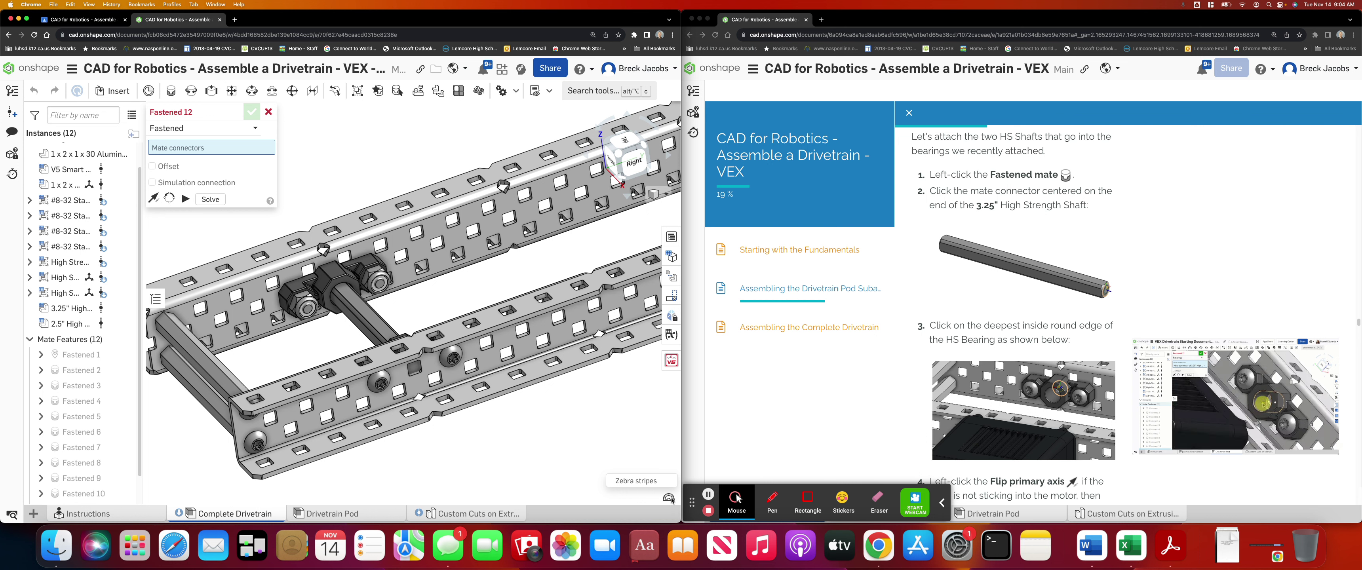
{"action": "left_click", "coordinate": [268, 113]}
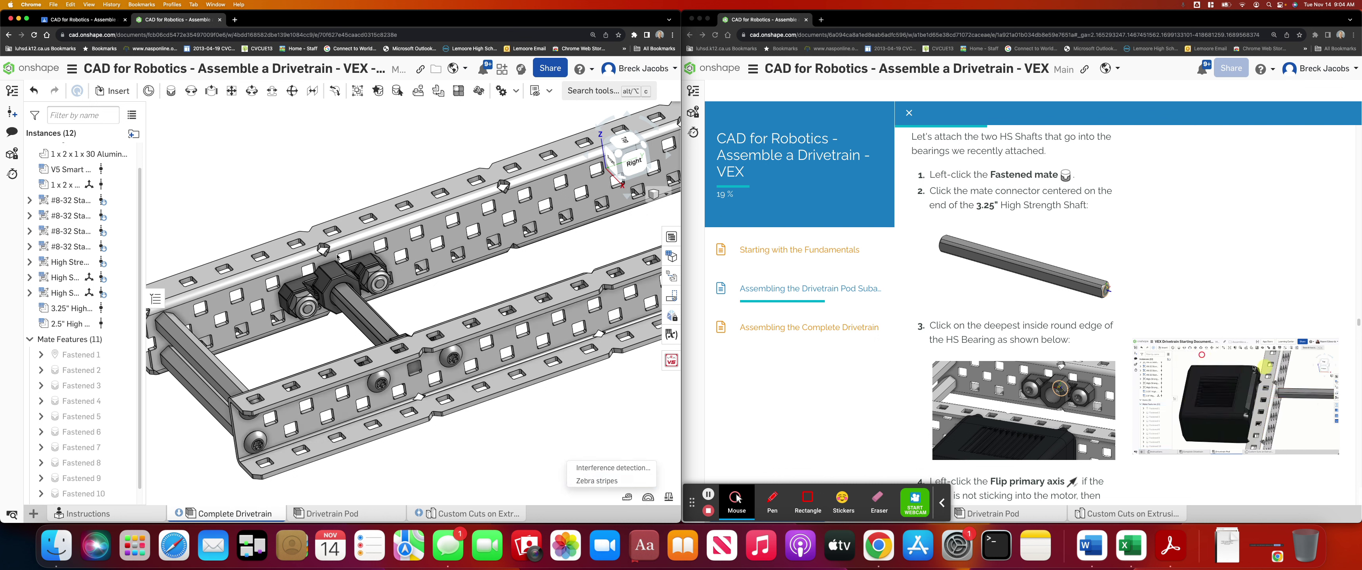
- Run interference detection on the 2.5" High Strength Shaft and its bearings with screws, inspect the highlighted overlaps up close, and close the check
{"action": "left_click", "coordinate": [630, 468]}
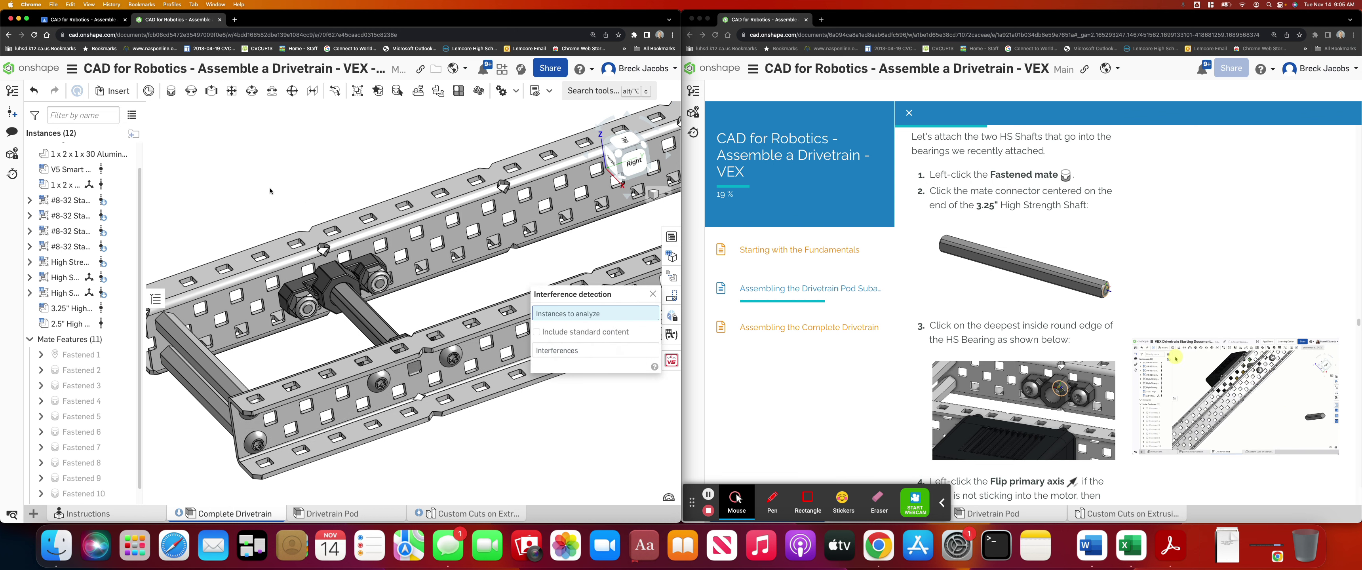
{"action": "left_click_drag", "start_coordinate": [262, 184], "coordinate": [498, 465]}
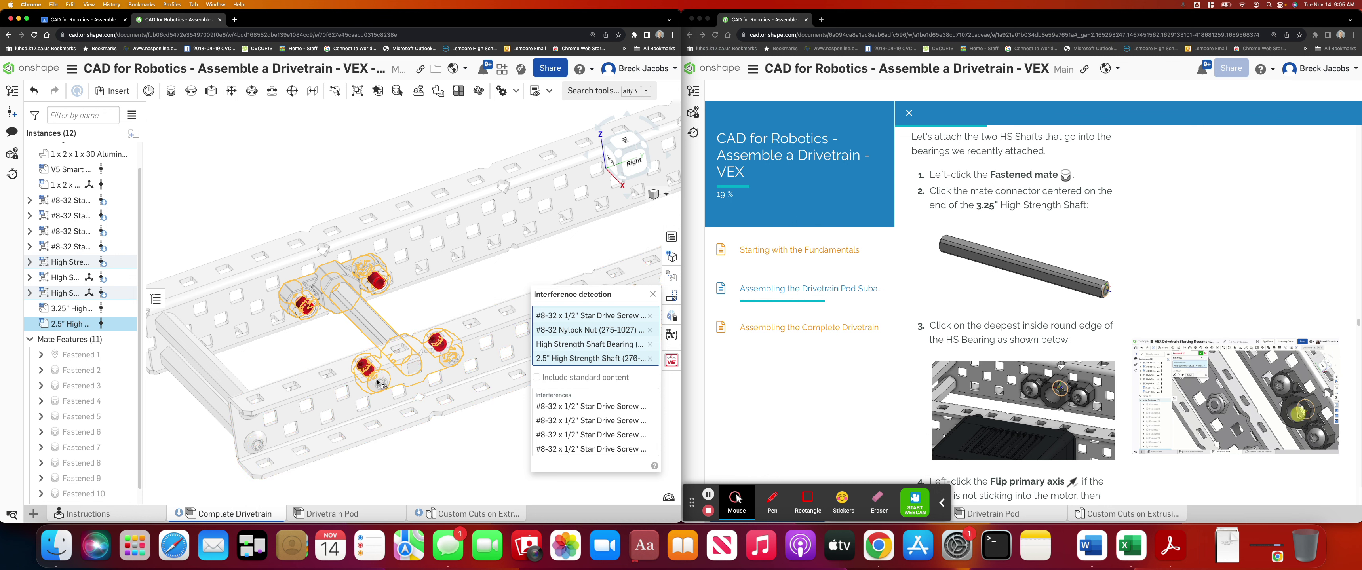
{"action": "scroll", "coordinate": [379, 383], "scroll_direction": "up", "scroll_amount": 5}
{"action": "right_click_drag", "start_coordinate": [374, 375], "coordinate": [418, 394]}
{"action": "right_click_drag", "start_coordinate": [218, 318], "coordinate": [272, 306]}
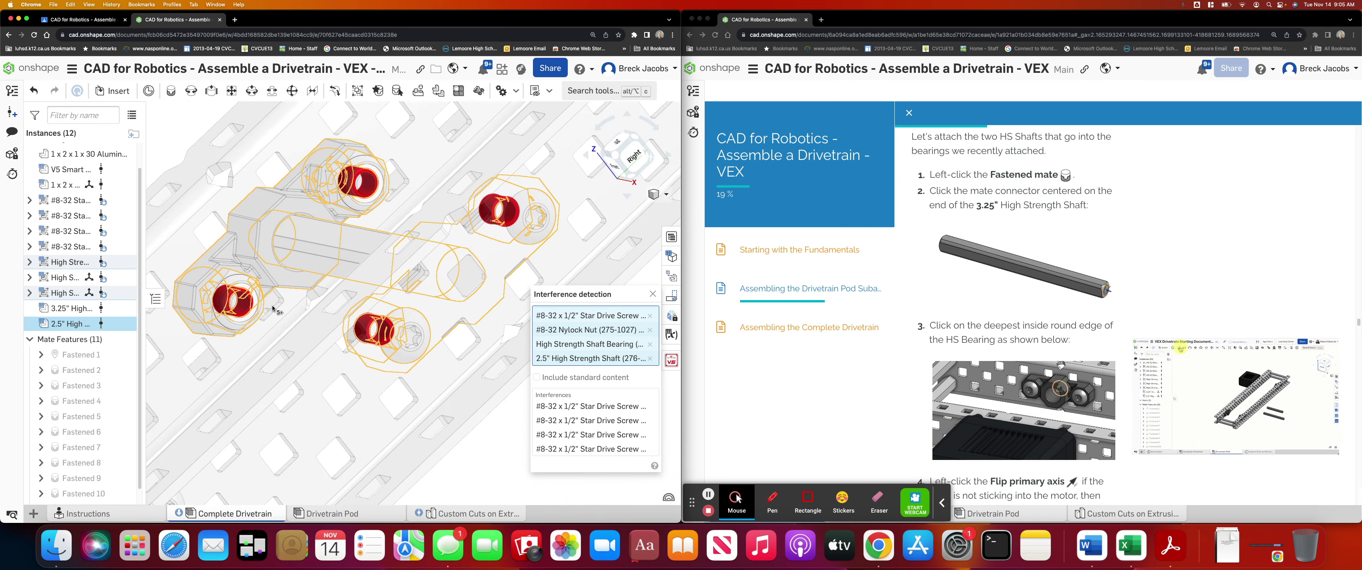
{"action": "scroll", "coordinate": [273, 306], "scroll_direction": "up", "scroll_amount": 5}
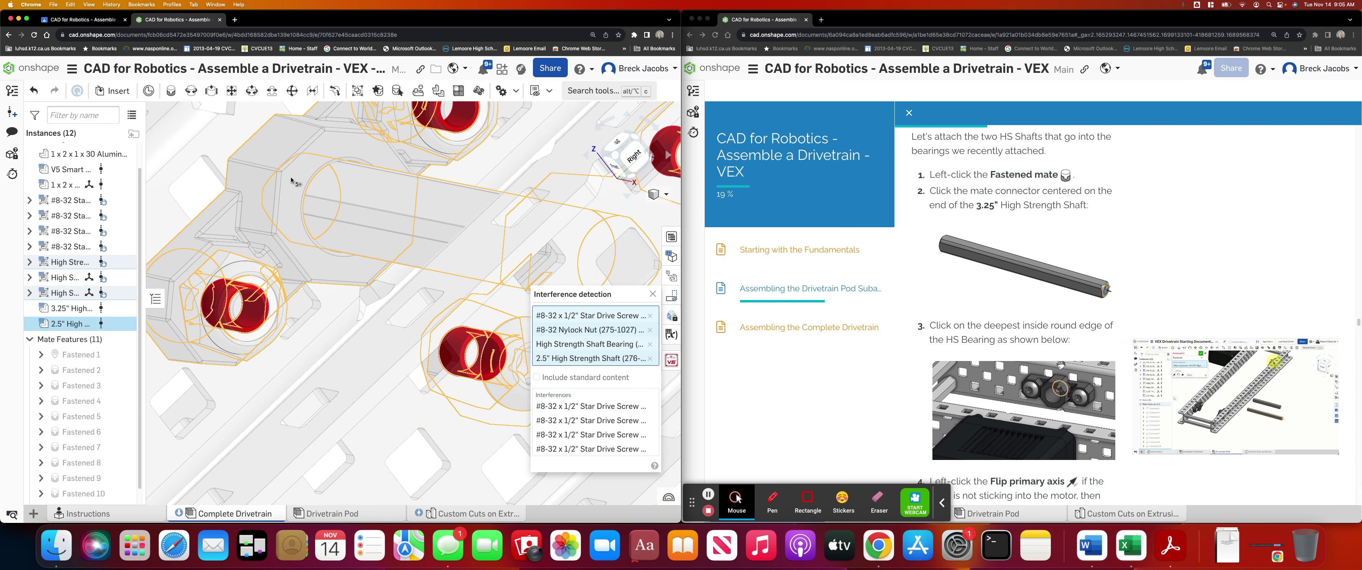
{"action": "scroll", "coordinate": [296, 180], "scroll_direction": "up", "scroll_amount": 5}
{"action": "right_click_drag", "start_coordinate": [300, 186], "coordinate": [305, 218]}
{"action": "scroll", "coordinate": [305, 219], "scroll_direction": "down", "scroll_amount": 10}
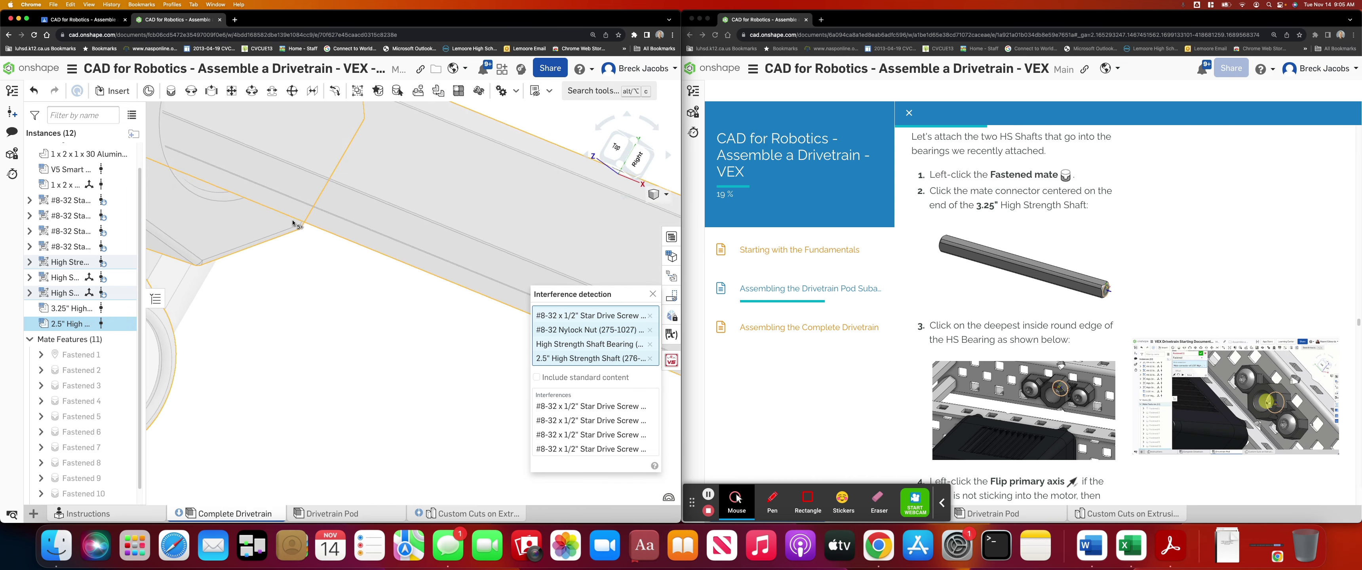
{"action": "scroll", "coordinate": [293, 217], "scroll_direction": "down", "scroll_amount": 3}
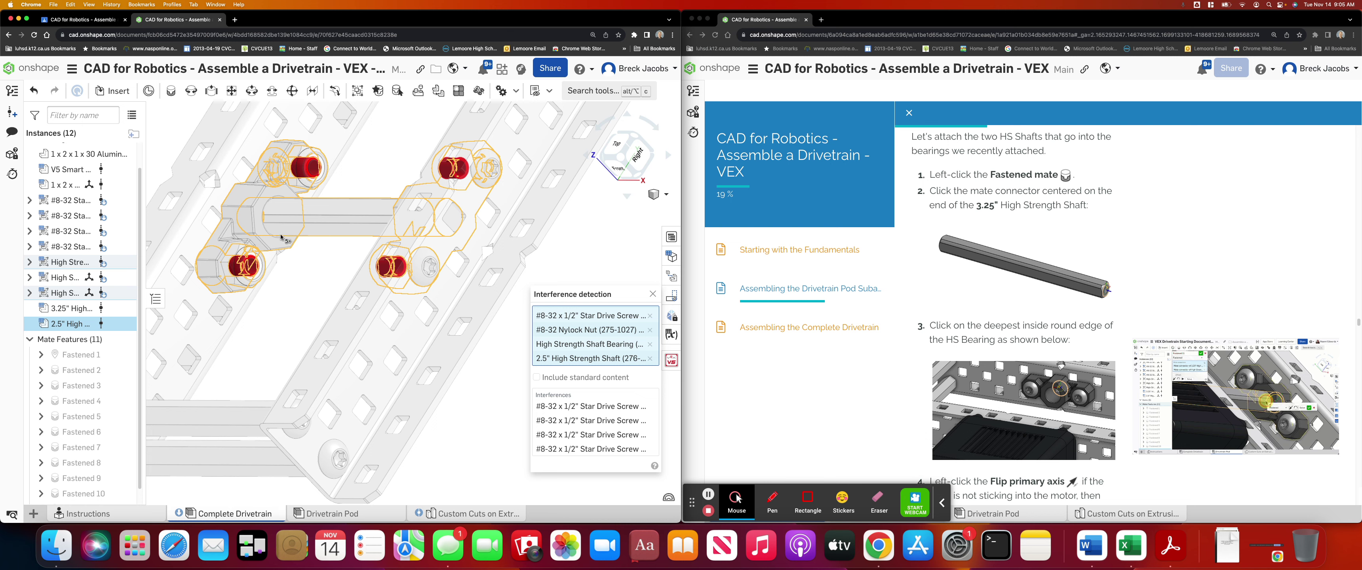
{"action": "right_click_drag", "start_coordinate": [476, 239], "coordinate": [509, 245]}
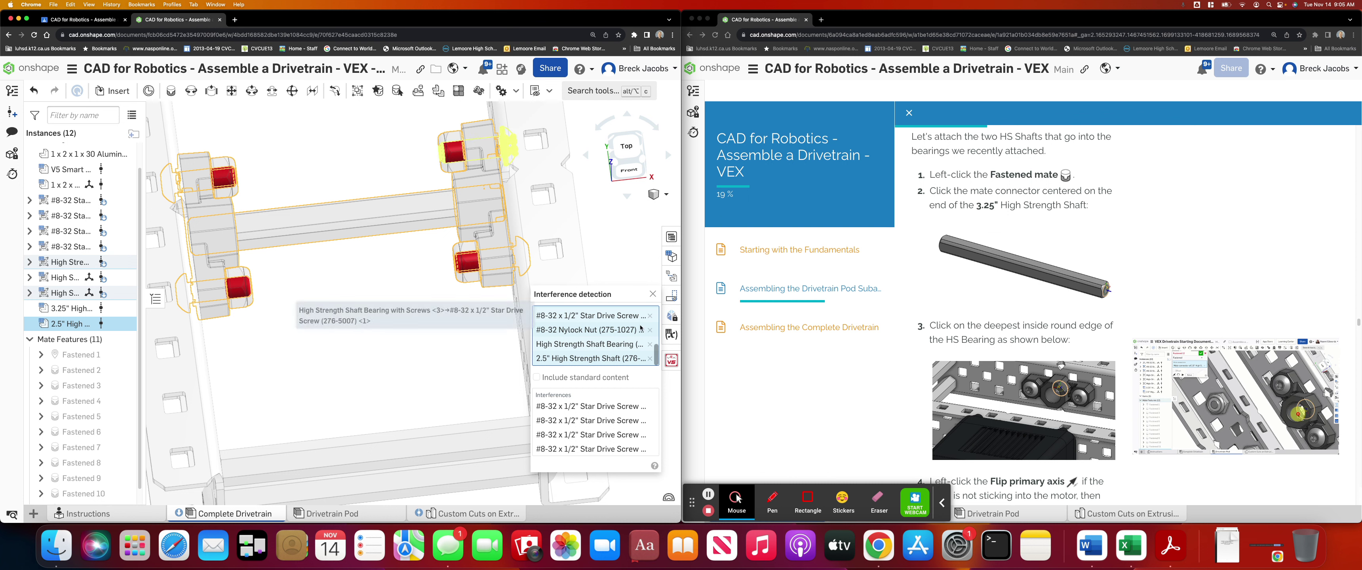
{"action": "left_click", "coordinate": [653, 294]}
- Look over the whole drivetrain pod and read the instructions for inserting and attaching the omni wheels
{"action": "scroll", "coordinate": [602, 221], "scroll_direction": "down", "scroll_amount": 5}
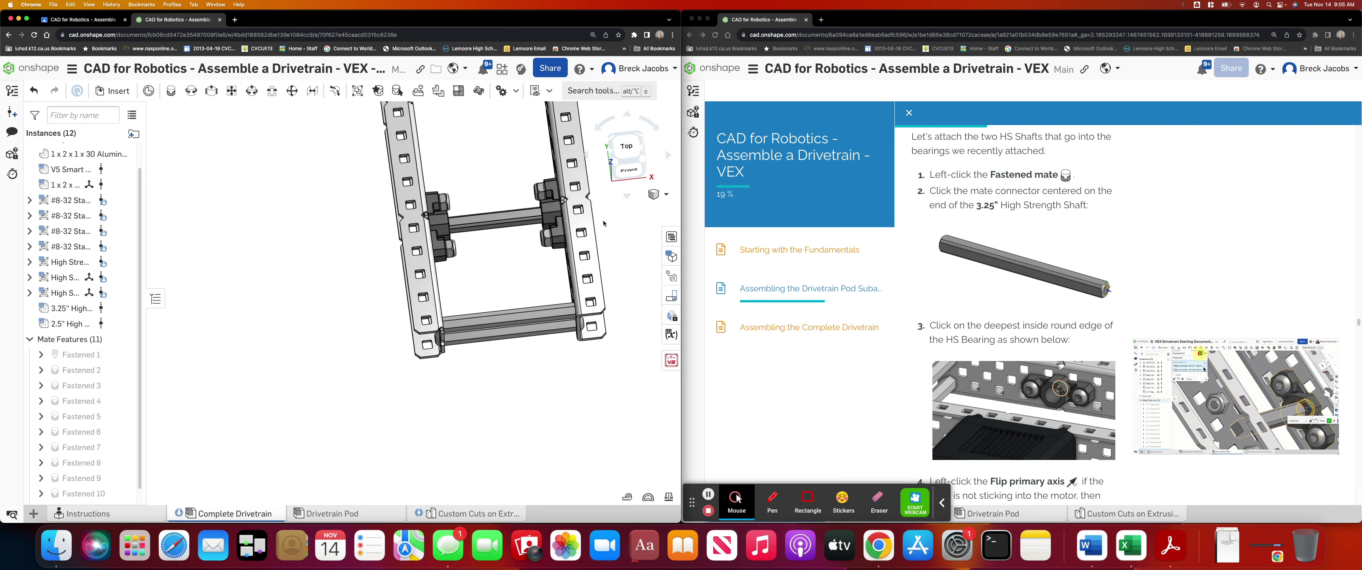
{"action": "right_click_drag", "start_coordinate": [548, 327], "coordinate": [535, 350]}
{"action": "middle_click_drag", "start_coordinate": [542, 349], "coordinate": [288, 362]}
{"action": "scroll", "coordinate": [422, 341], "scroll_direction": "up", "scroll_amount": 1}
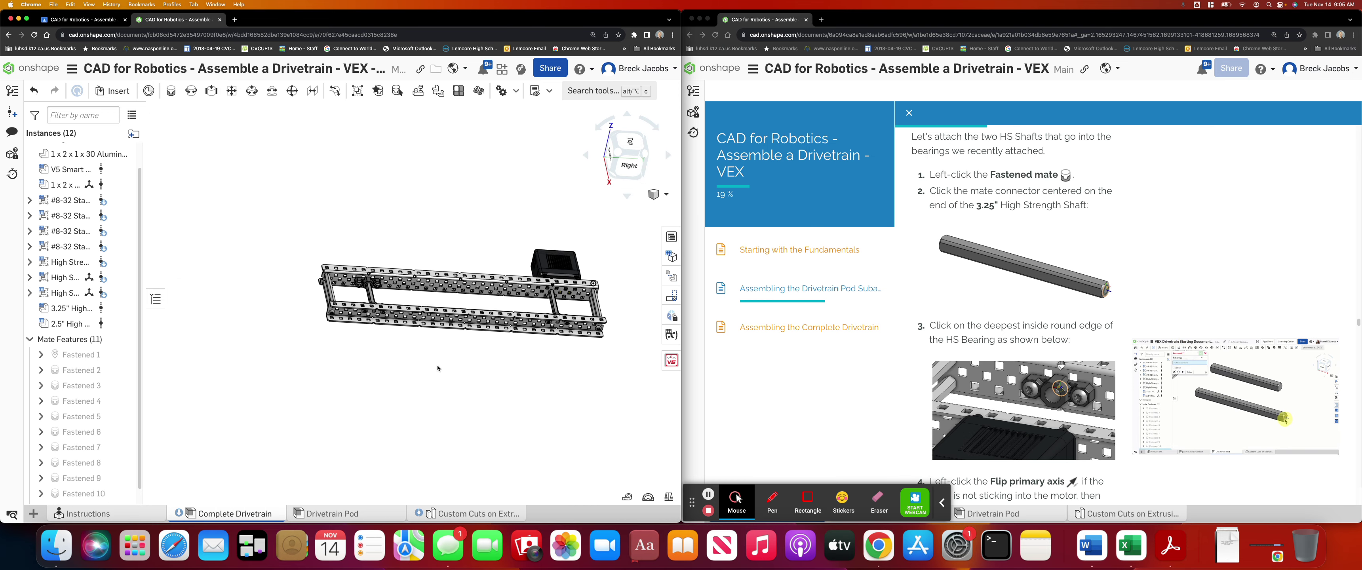
{"action": "scroll", "coordinate": [1070, 367], "scroll_direction": "down", "scroll_amount": 10}
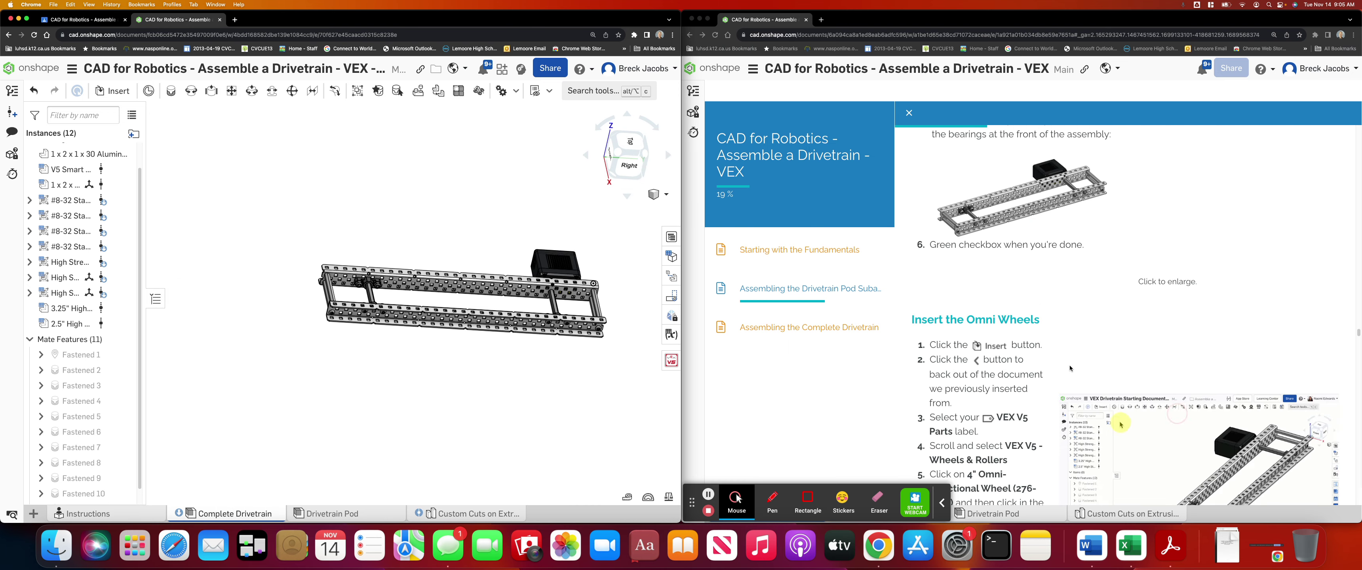
{"action": "scroll", "coordinate": [1070, 368], "scroll_direction": "down", "scroll_amount": 2}
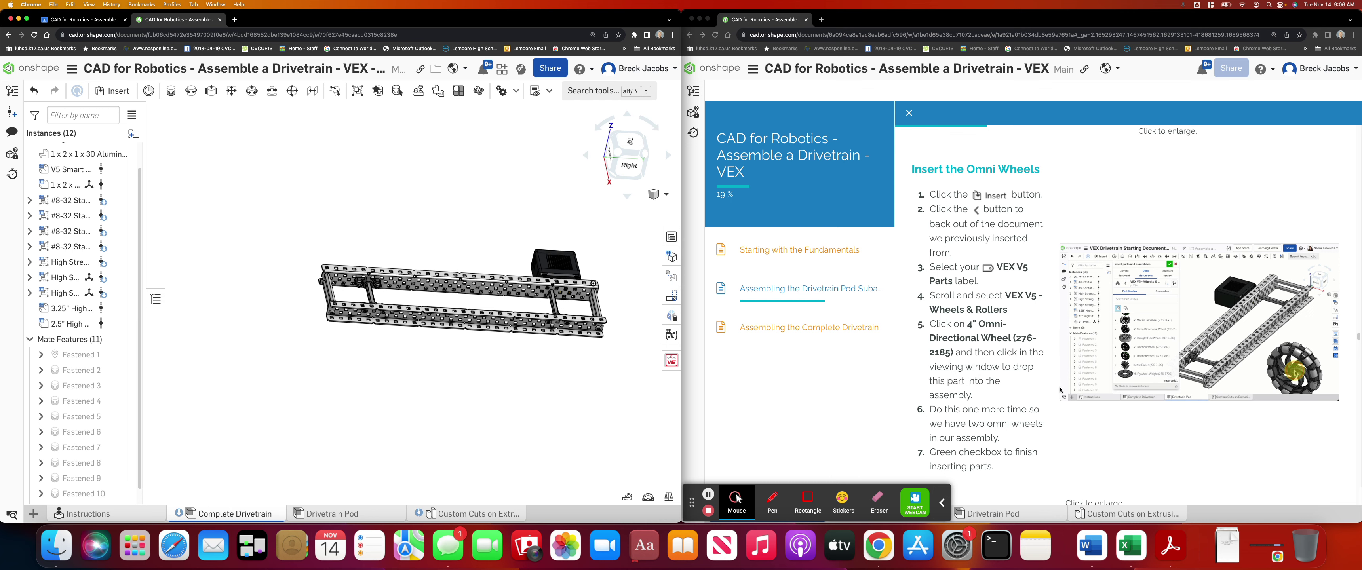
{"action": "scroll", "coordinate": [1034, 362], "scroll_direction": "down", "scroll_amount": 5}
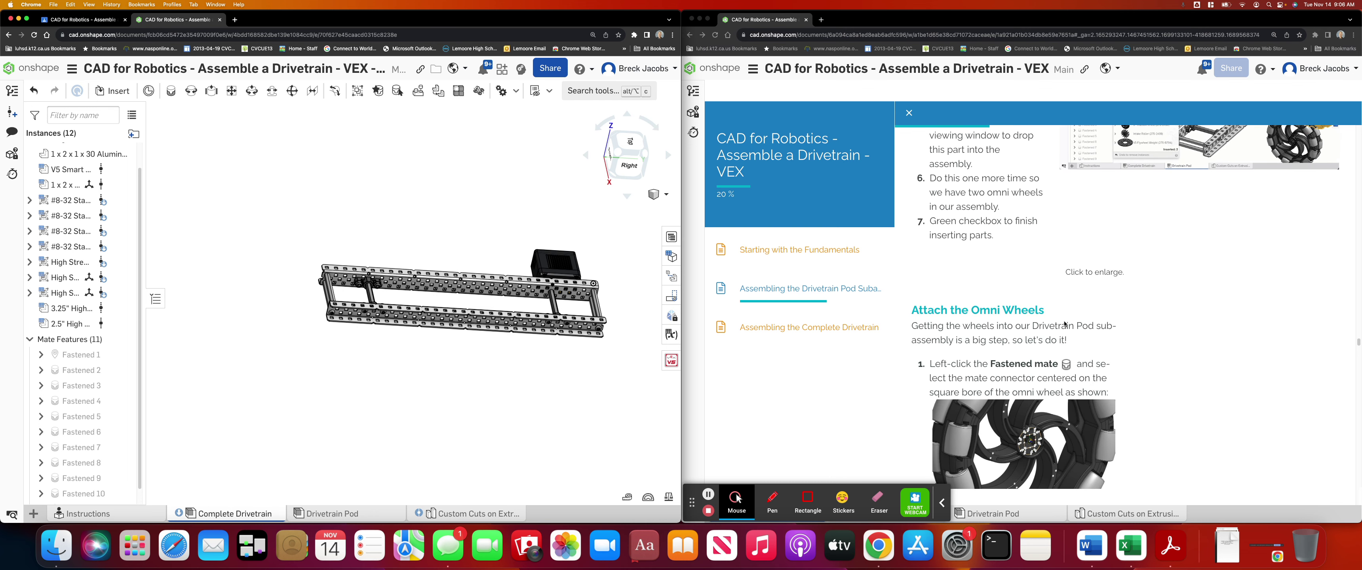